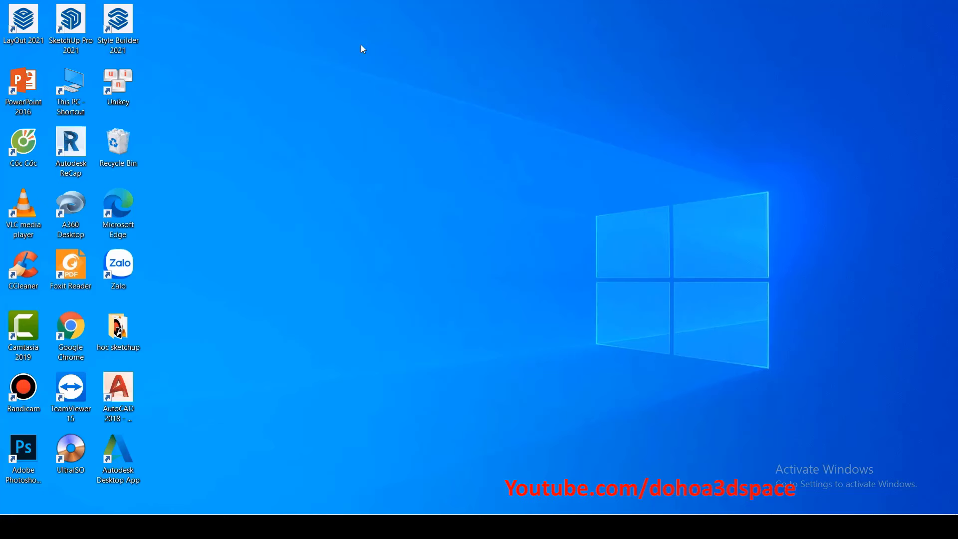
- Launch SketchUp Pro 2021 from the desktop and browse the full list of model templates
drag(224, 23, 49, 20)
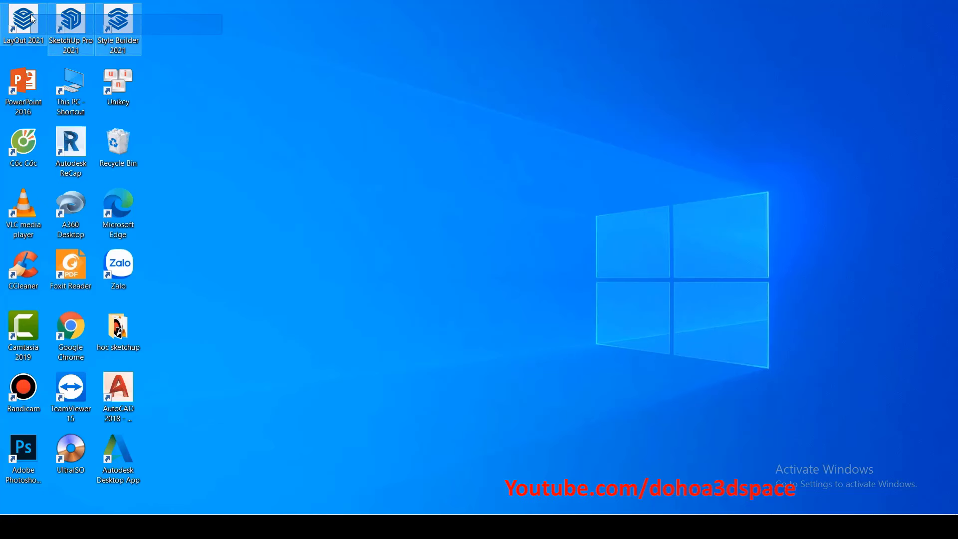
click(169, 26)
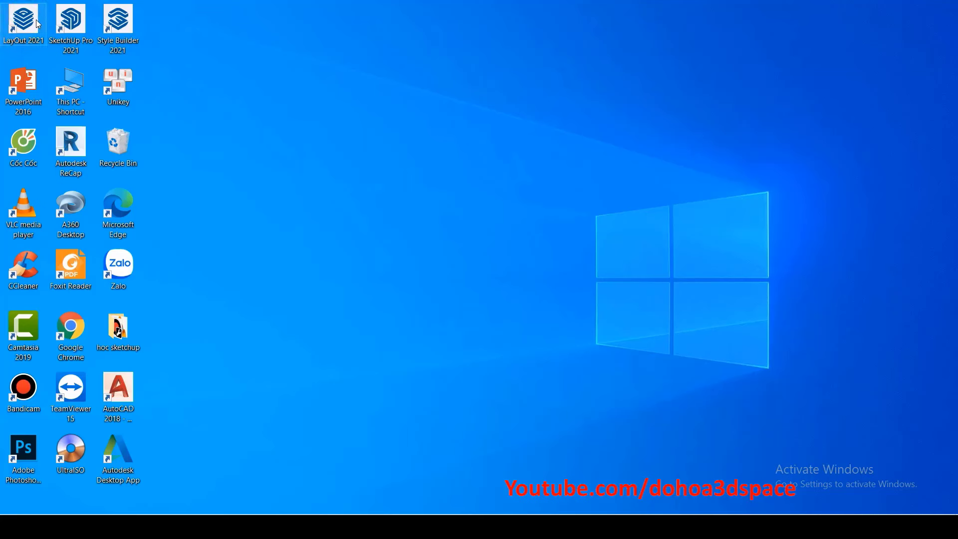
click(72, 21)
ctrl+click(103, 25)
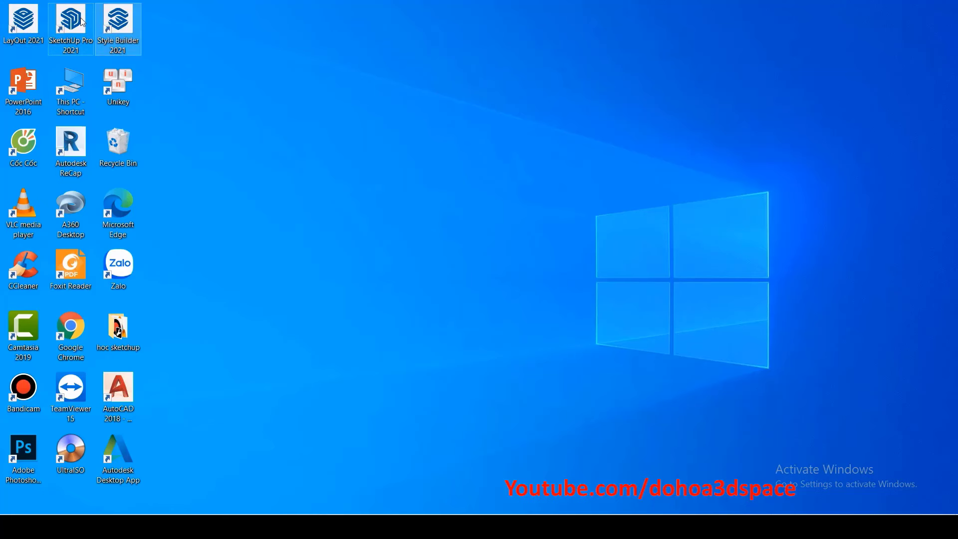
double_click(82, 22)
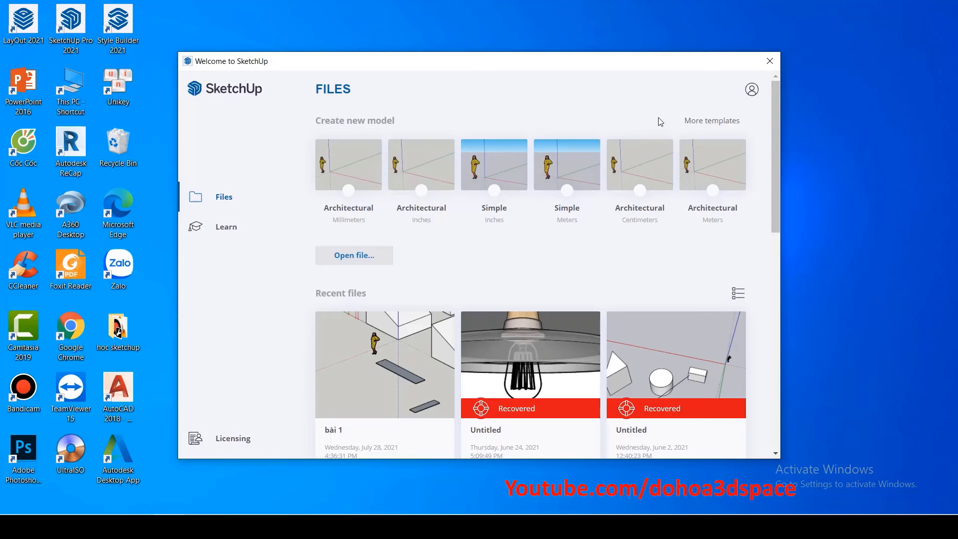
click(691, 121)
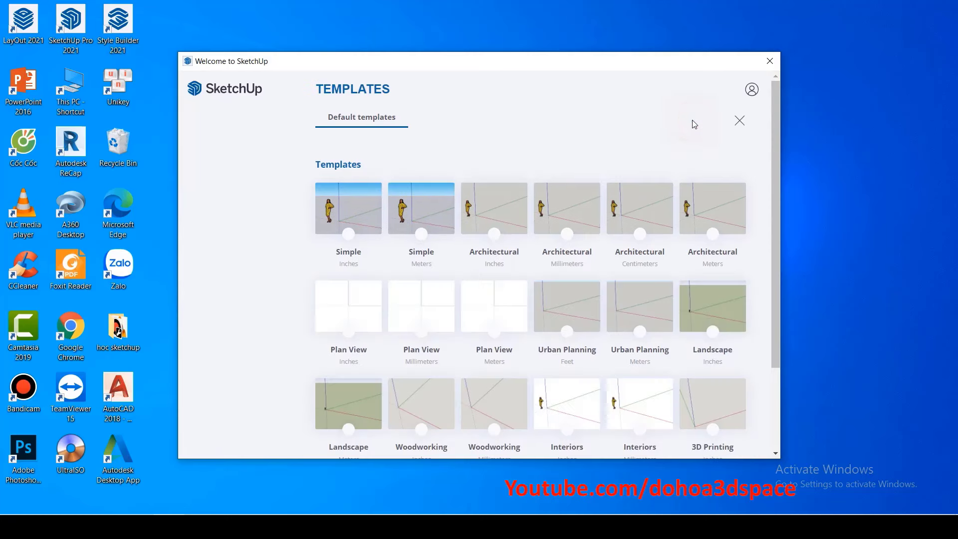
scroll(619, 135, down, 1)
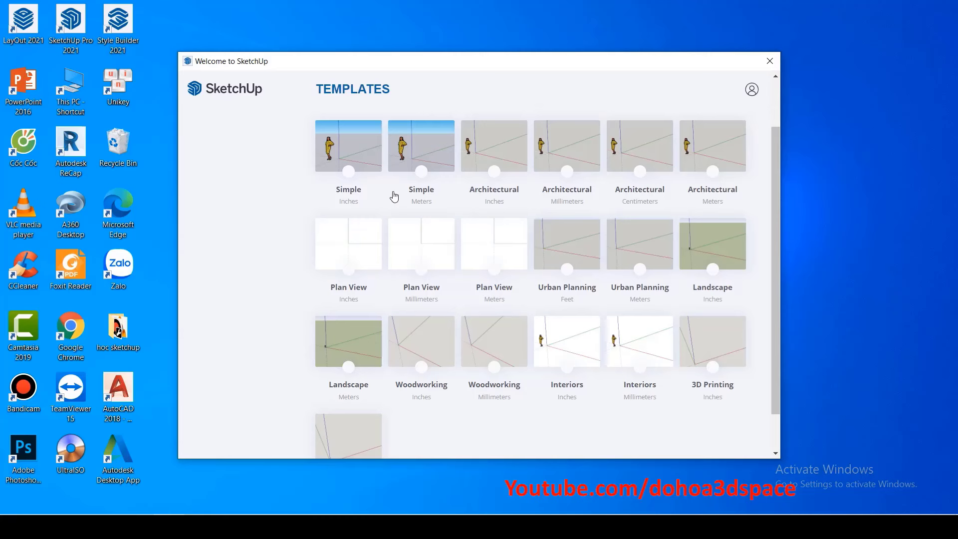
- Start a new model from the Architectural Millimeters template and look through the File and Help menus
click(554, 144)
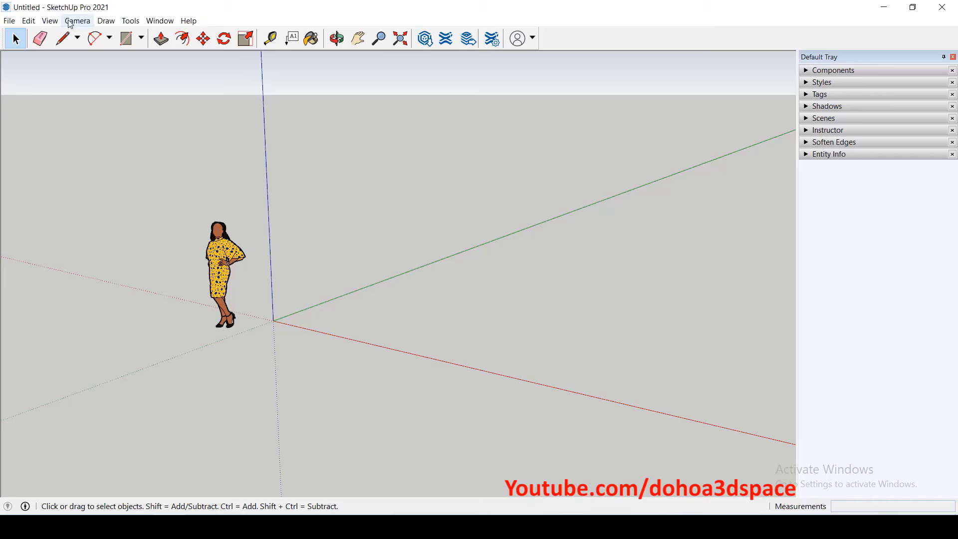
click(9, 20)
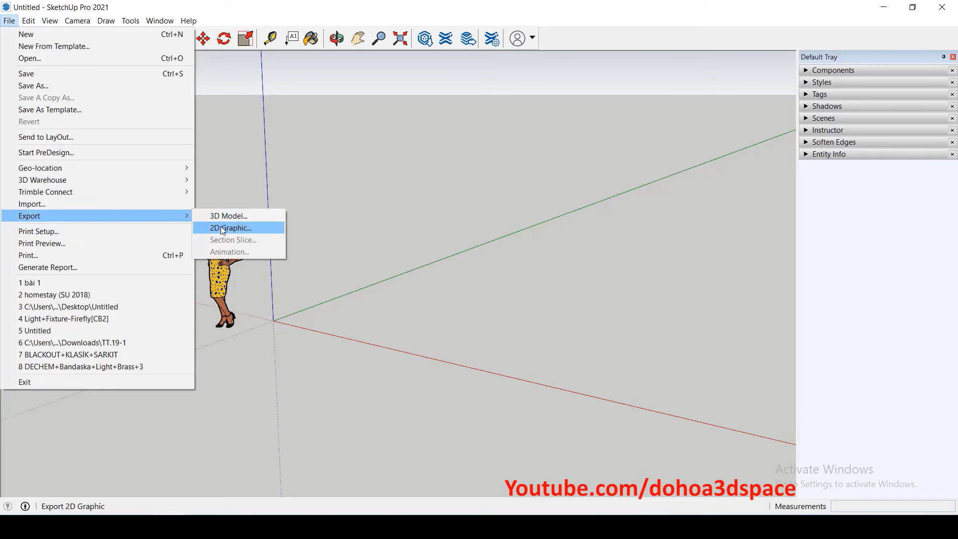
mouse_move(187, 21)
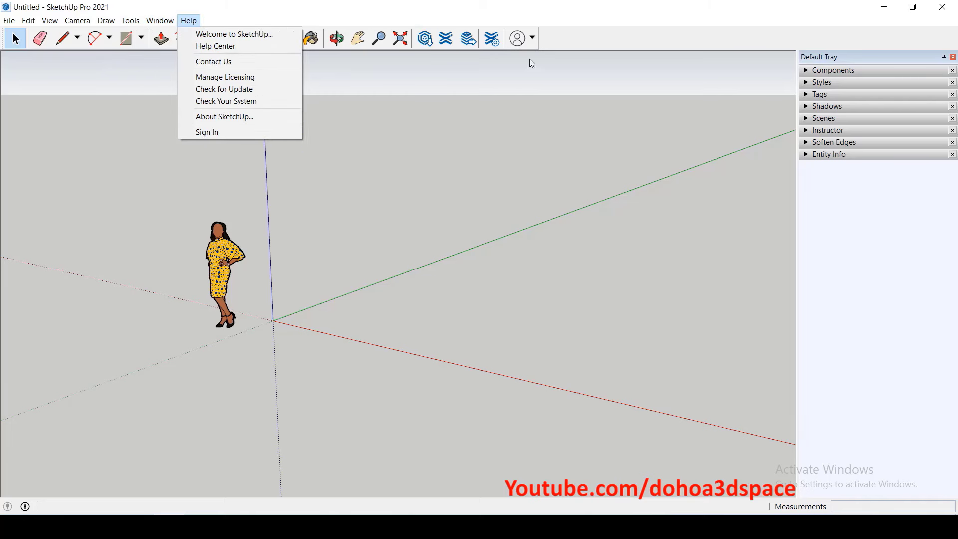
click(555, 40)
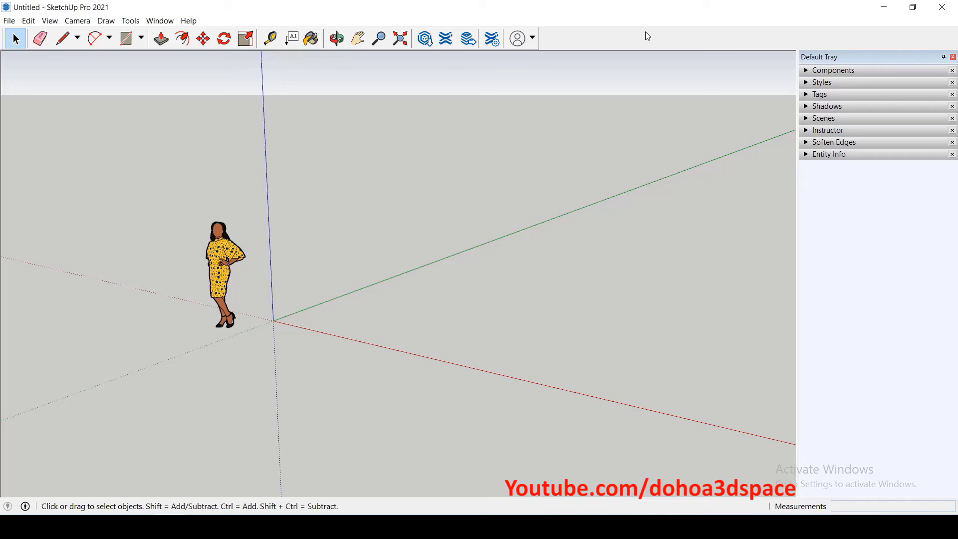
- Show the Large Tool Set, Standard and Solid Tools toolbars
right_click(602, 34)
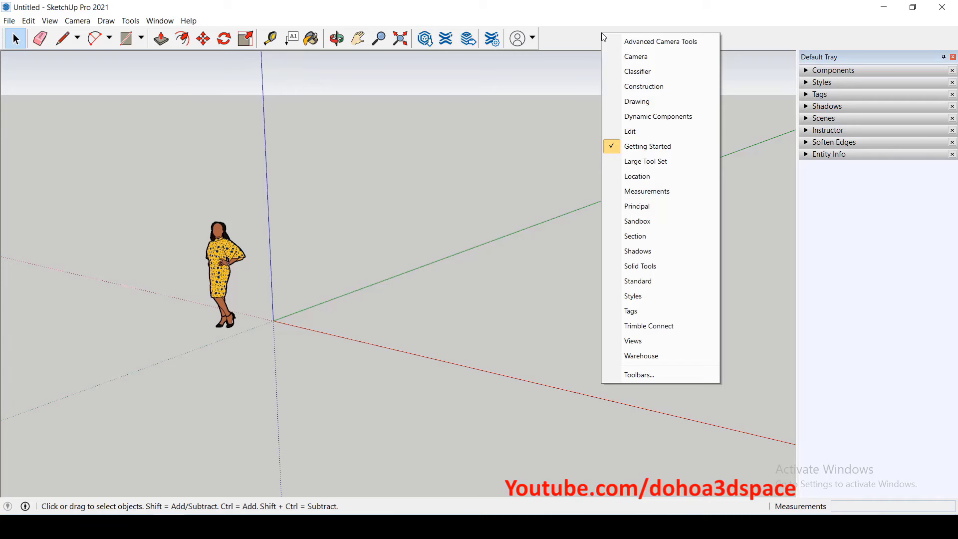
click(651, 161)
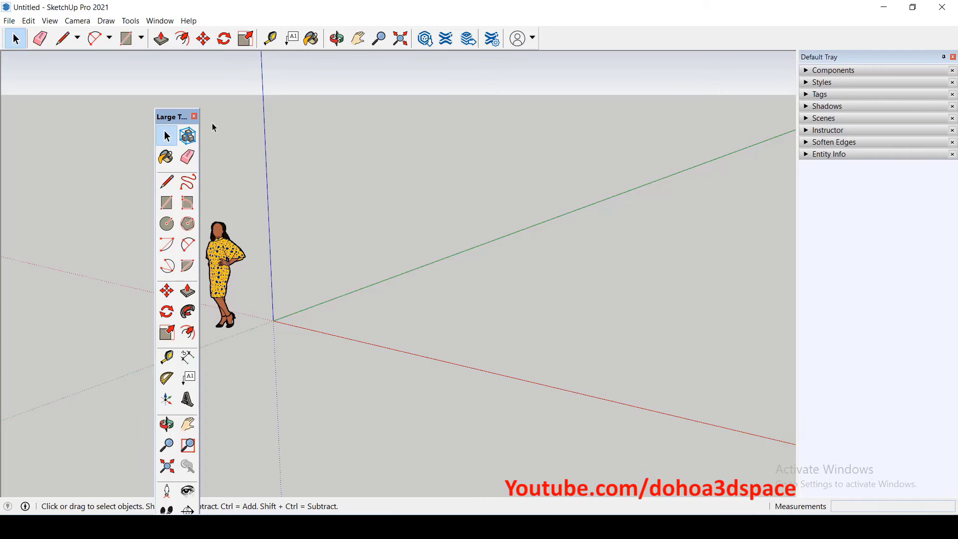
right_click(558, 43)
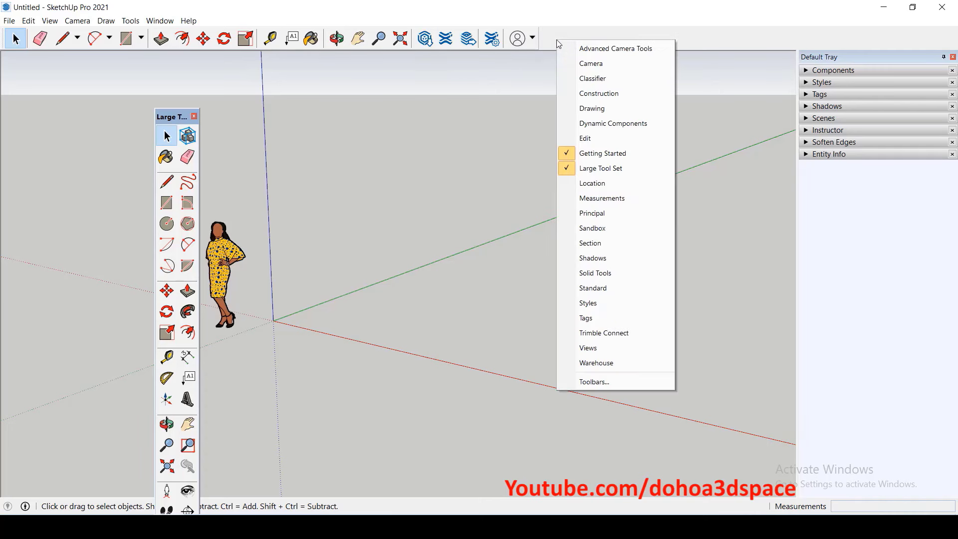
click(593, 288)
right_click(552, 37)
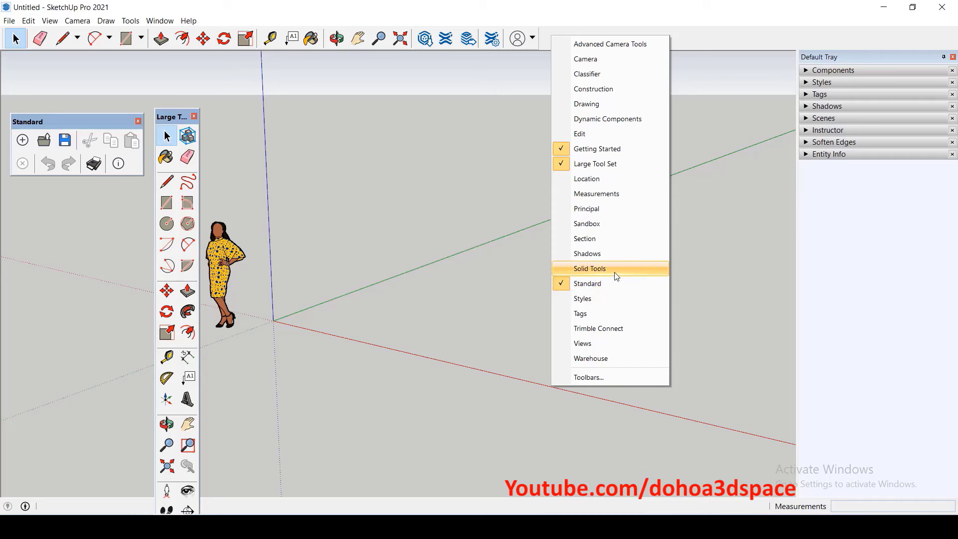
click(615, 272)
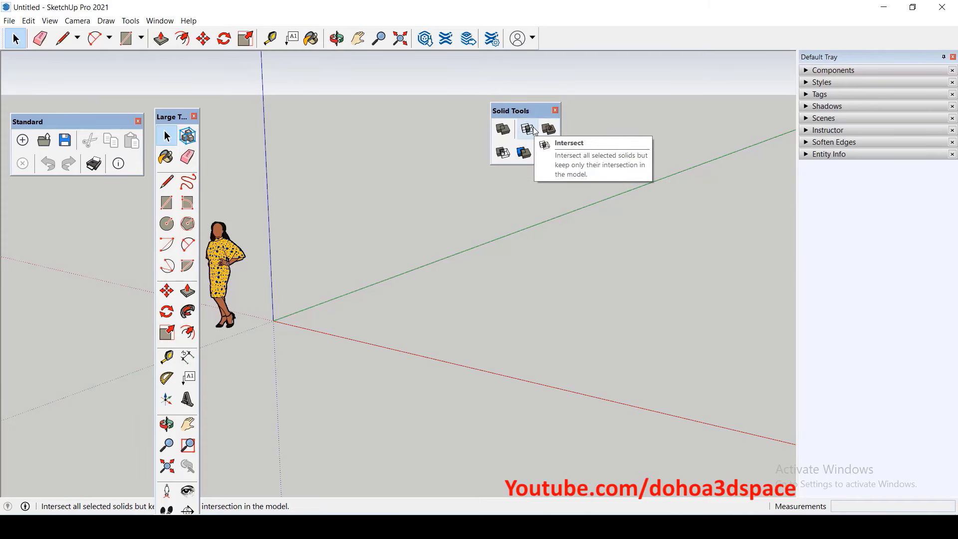
- Show the Sandbox, Styles and Views toolbars, moving Sandbox off Solid Tools
right_click(572, 38)
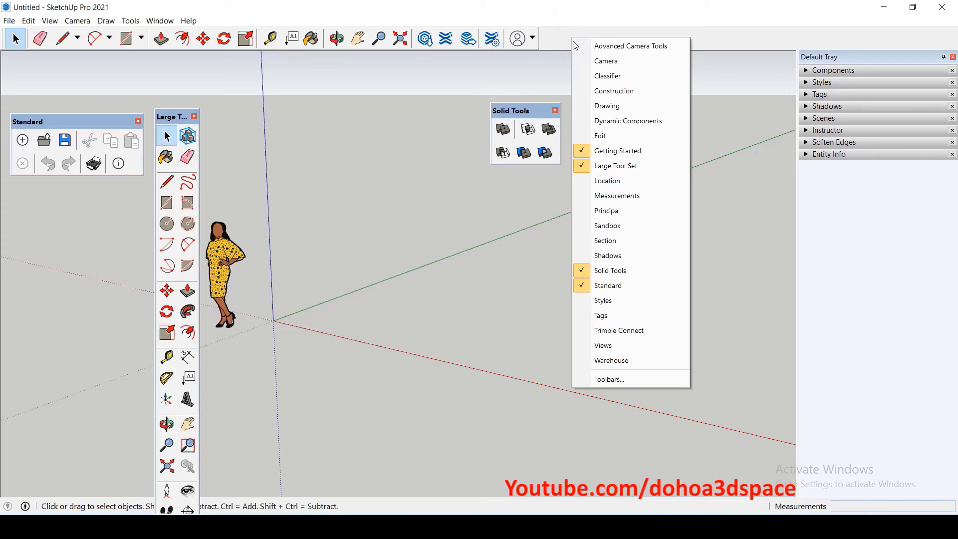
click(628, 225)
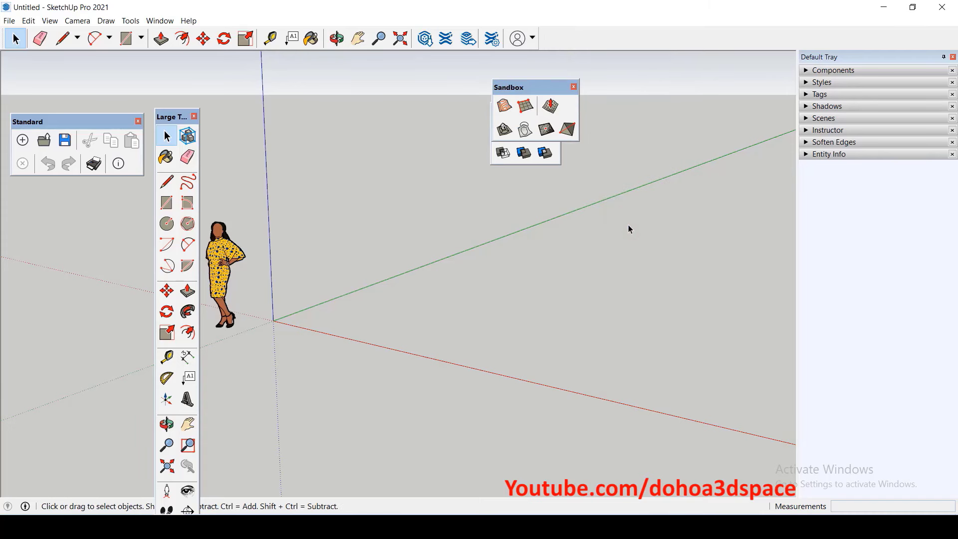
drag(567, 90, 648, 110)
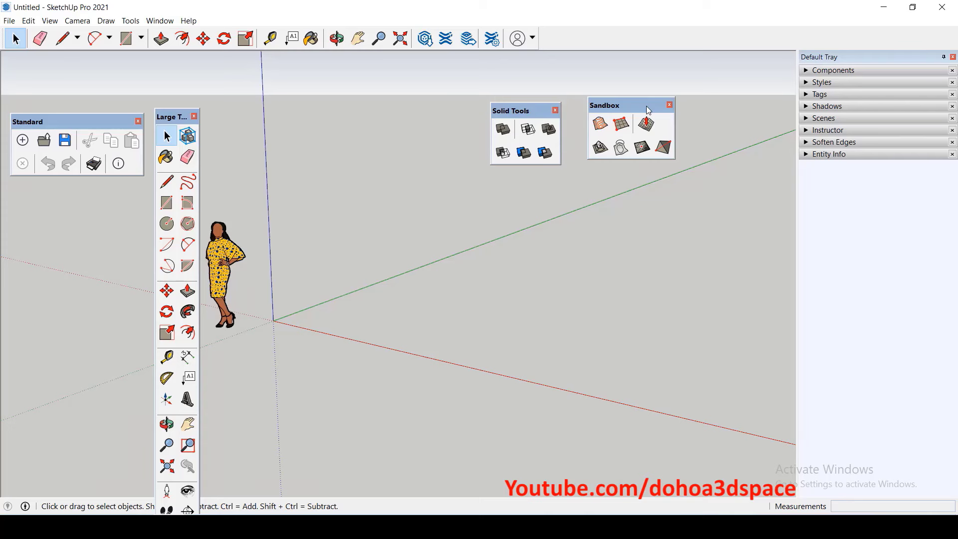
right_click(669, 46)
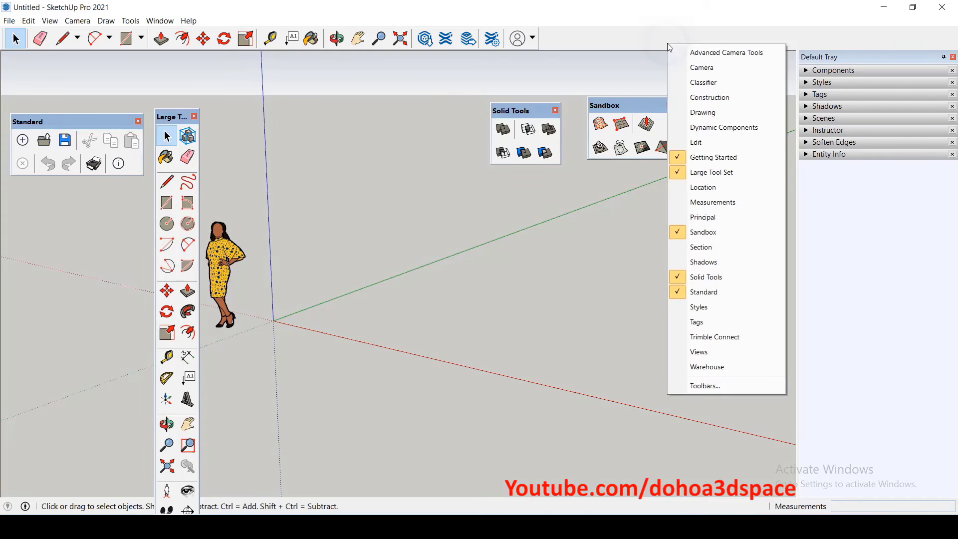
click(714, 305)
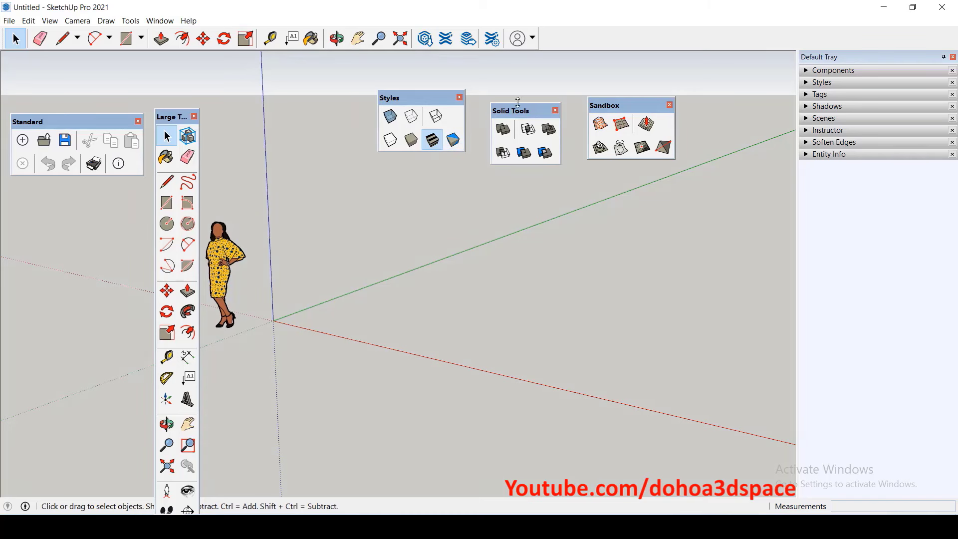
right_click(566, 37)
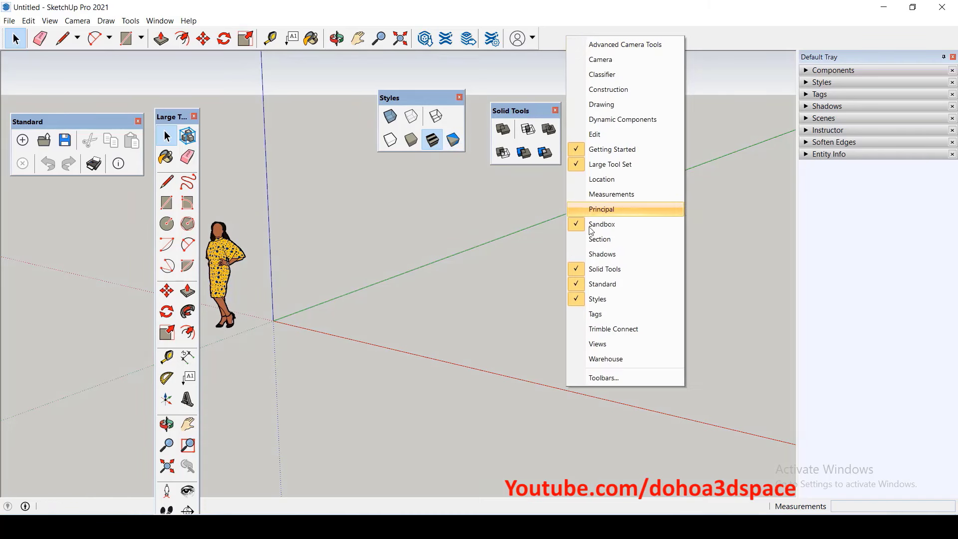
click(611, 345)
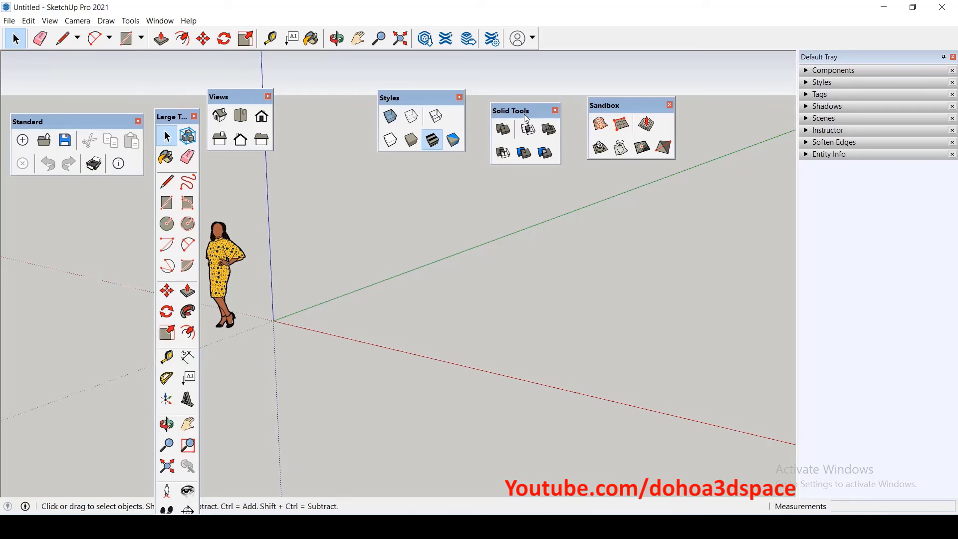
- Dock the Solid Tools toolbar and close the Getting Started toolbar
drag(528, 112, 577, 25)
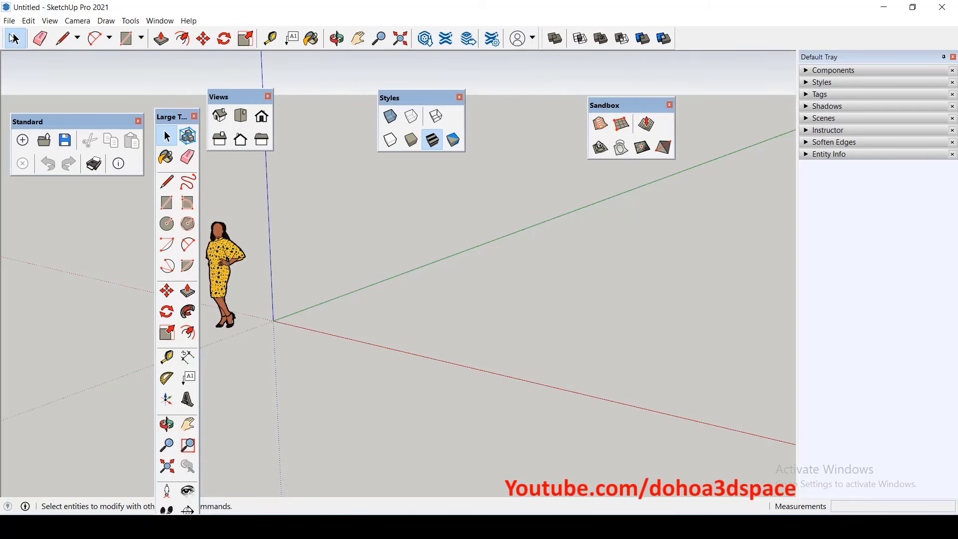
drag(3, 33, 260, 204)
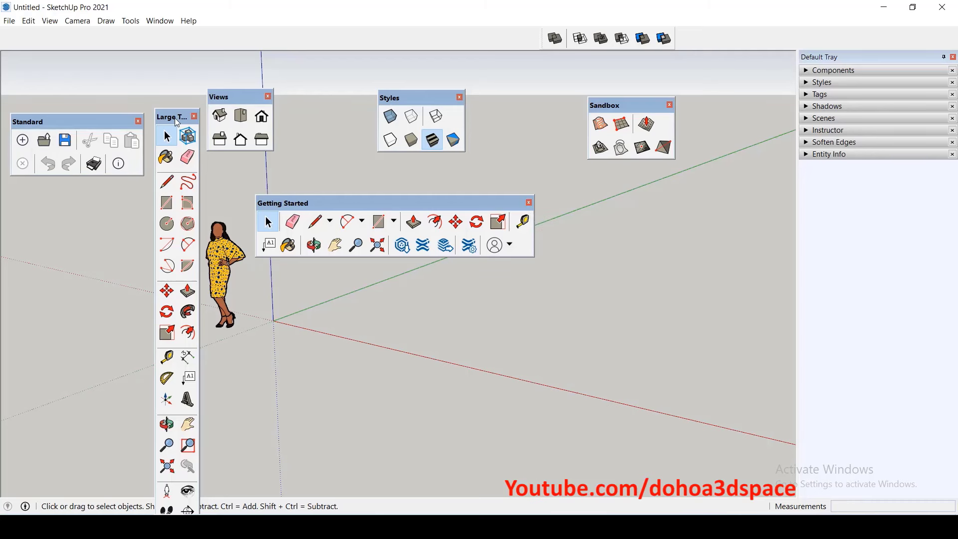
drag(305, 203, 303, 185)
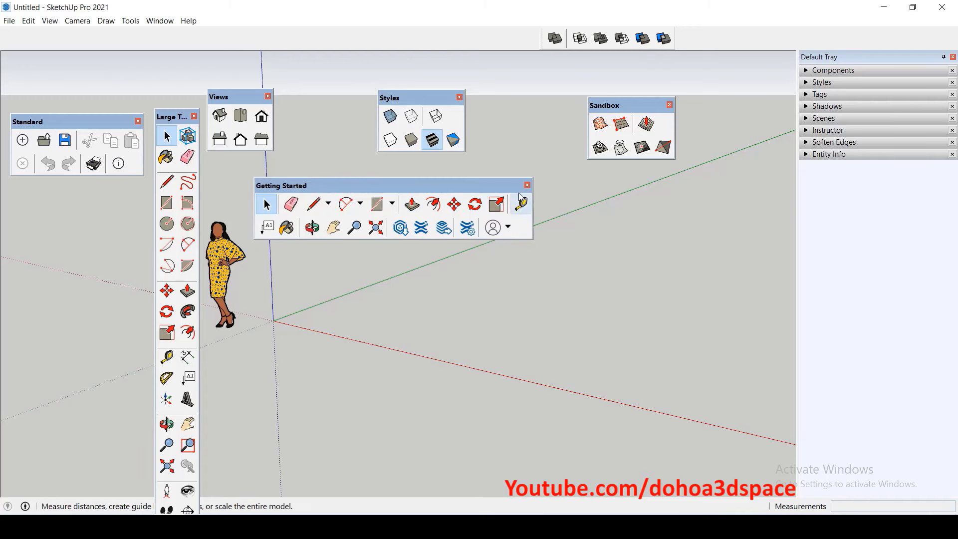
click(527, 186)
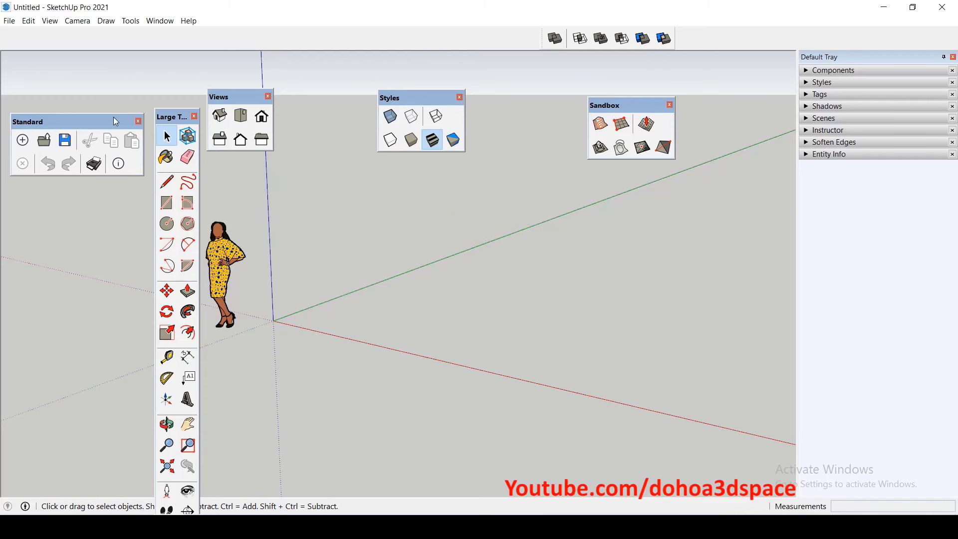
- Dock Standard, Views, Styles and Sandbox at the top and Large Tool Set at the left
drag(110, 120, 80, 31)
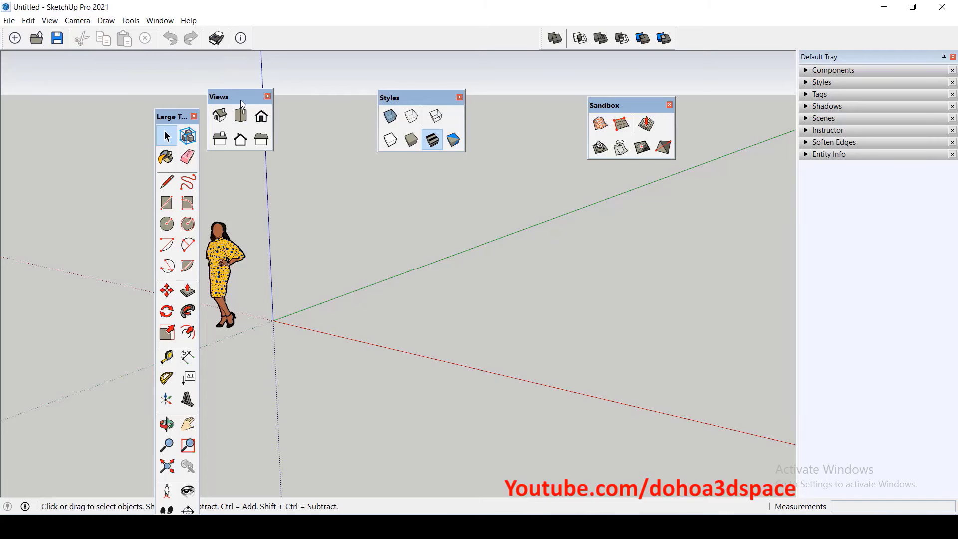
drag(241, 99, 280, 39)
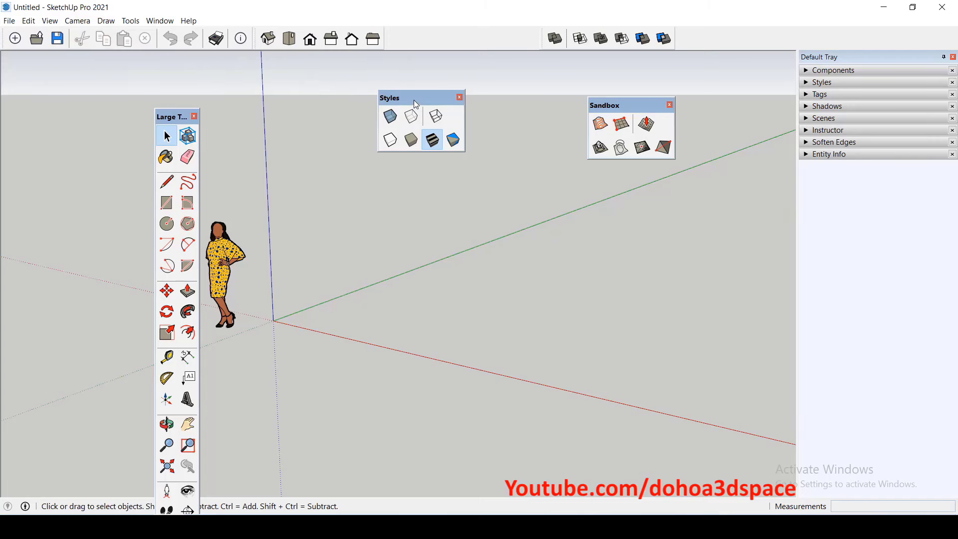
drag(382, 103, 396, 35)
drag(651, 106, 758, 39)
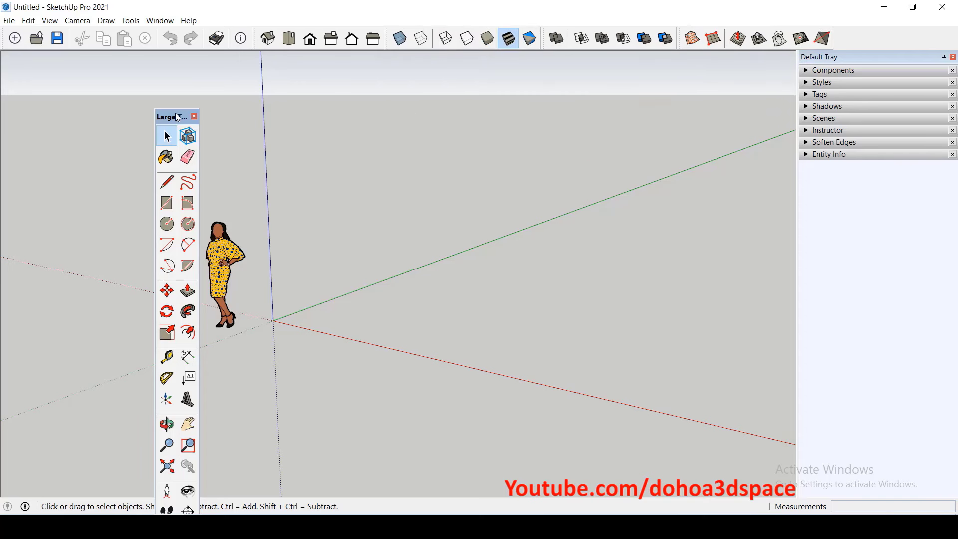
drag(177, 118, 15, 75)
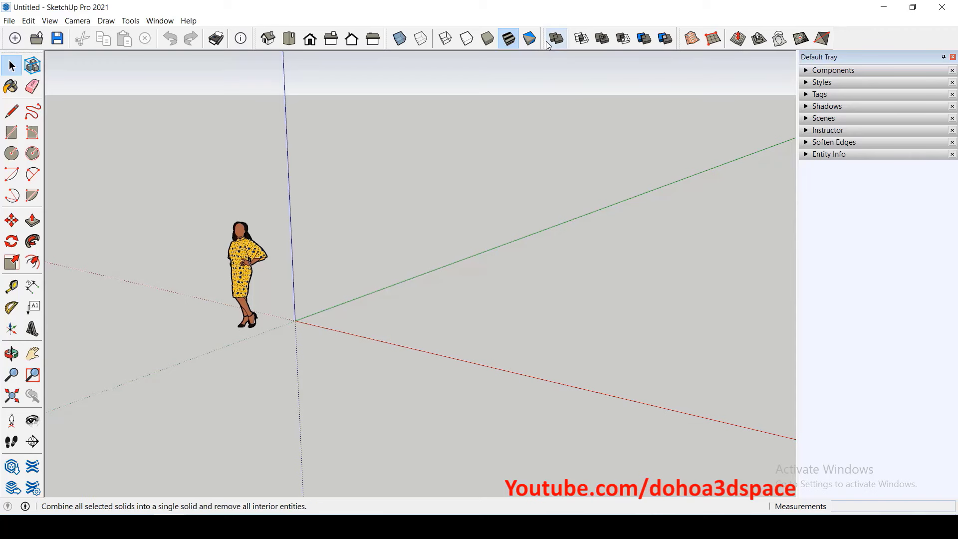
mouse_move(544, 39)
mouse_down()
mouse_move(492, 142)
mouse_move(548, 102)
mouse_move(588, 44)
mouse_move(564, 34)
mouse_up()
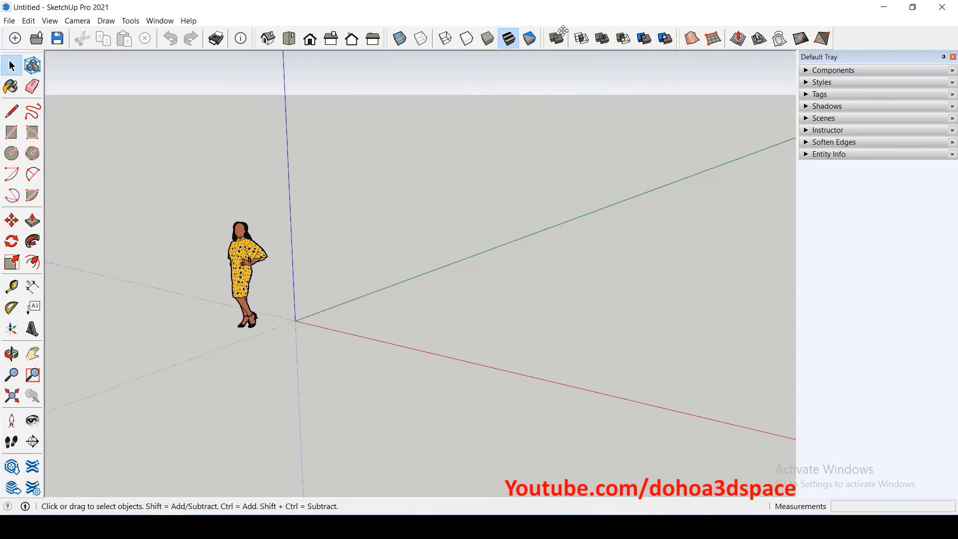
- Restart SketchUp Pro 2021 and begin a fresh model from a template
click(944, 8)
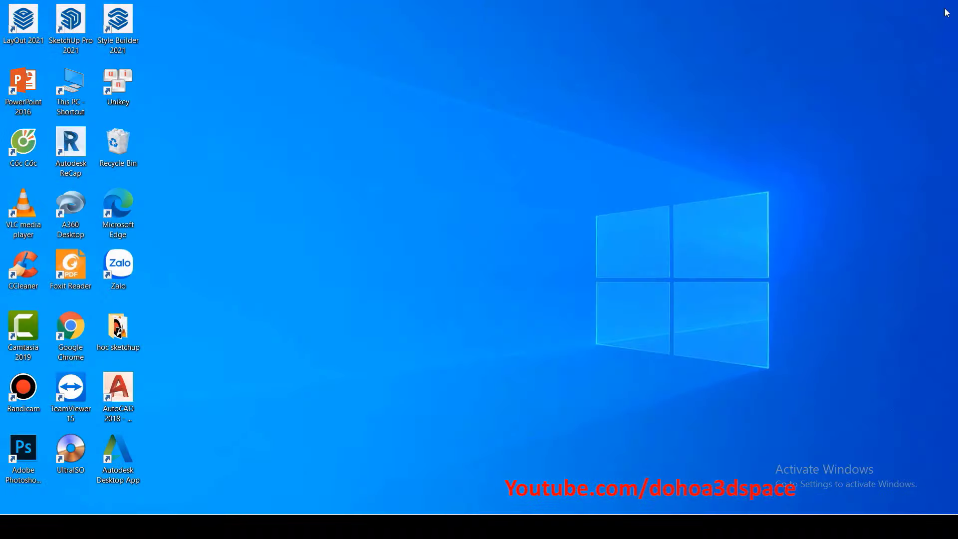
double_click(75, 19)
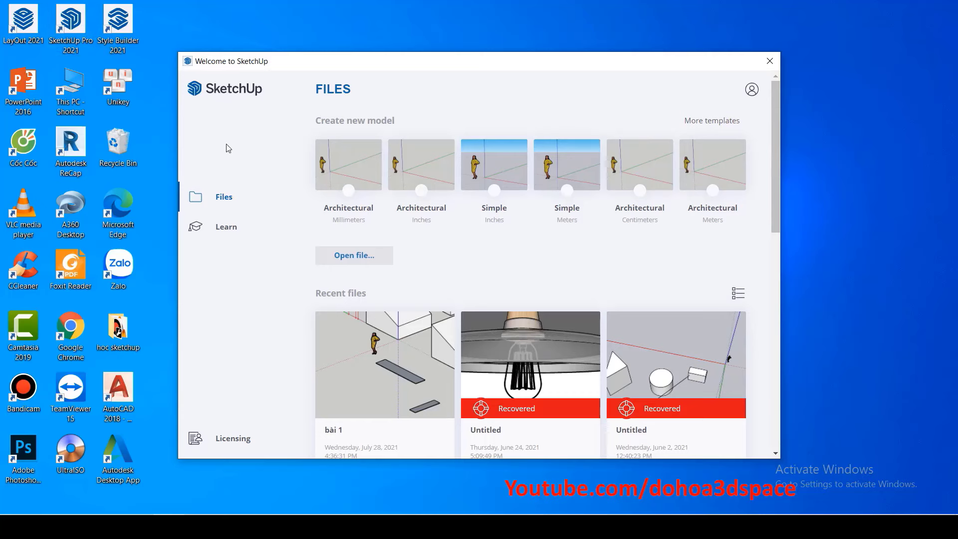
click(345, 165)
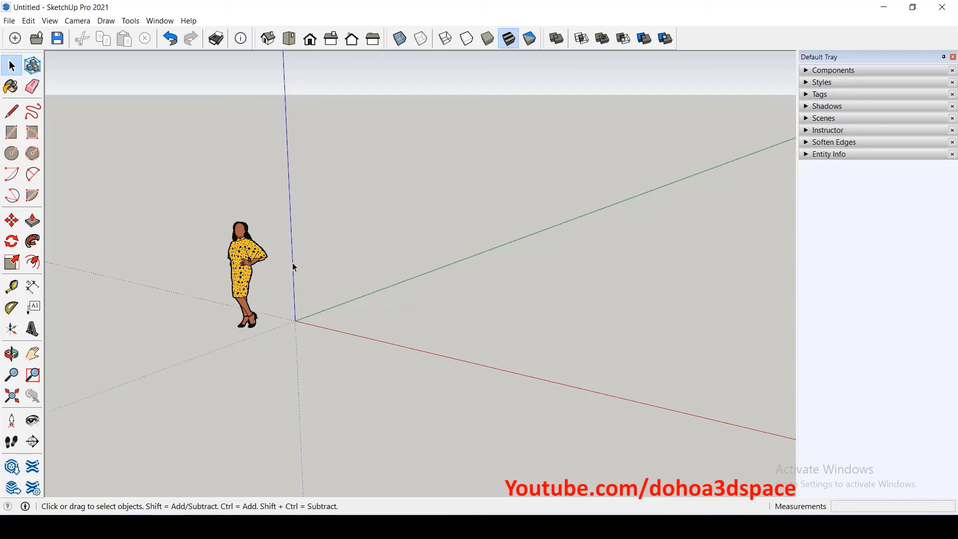
- Draw a rectangle beside the scale figure and push-pull it up into a solid box
drag(212, 196, 282, 342)
click(338, 352)
key(r)
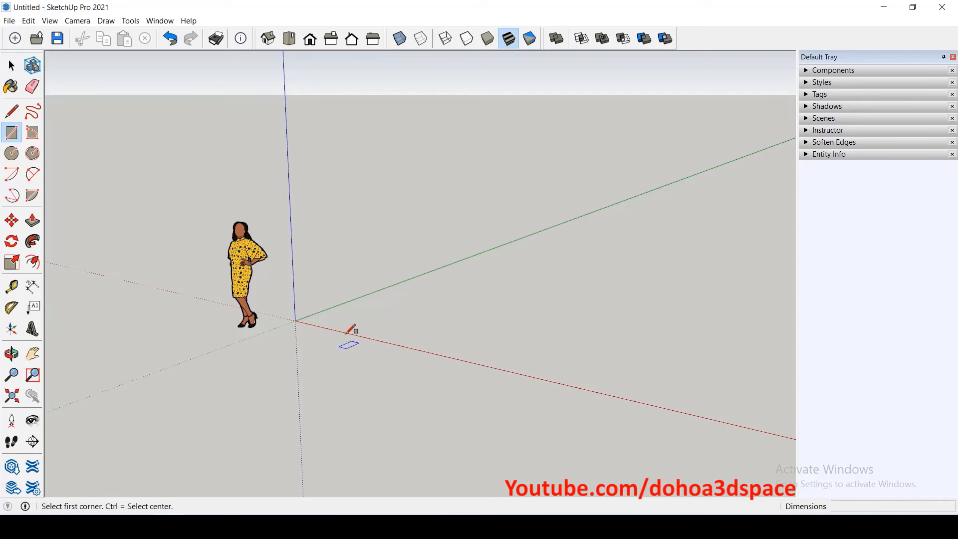
click(351, 306)
click(379, 351)
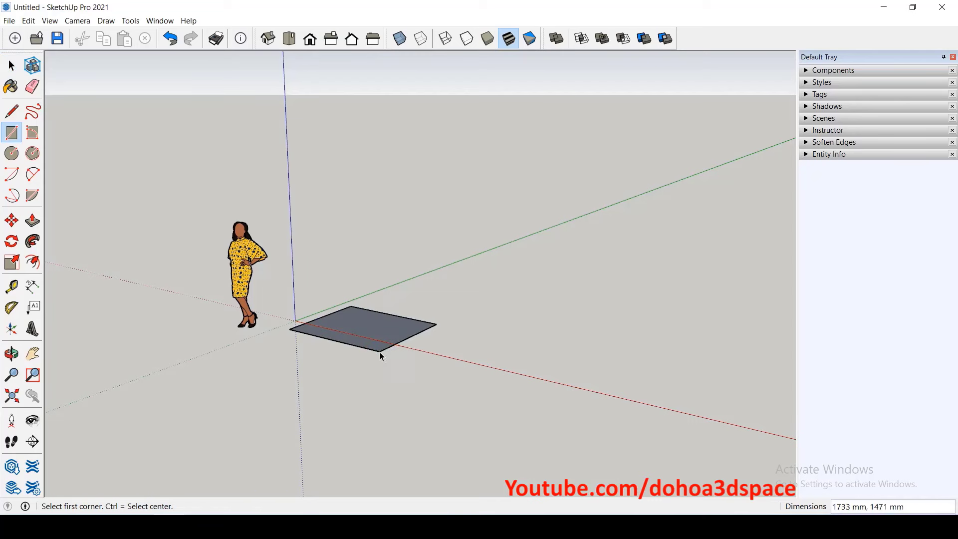
key(p)
drag(366, 332, 368, 222)
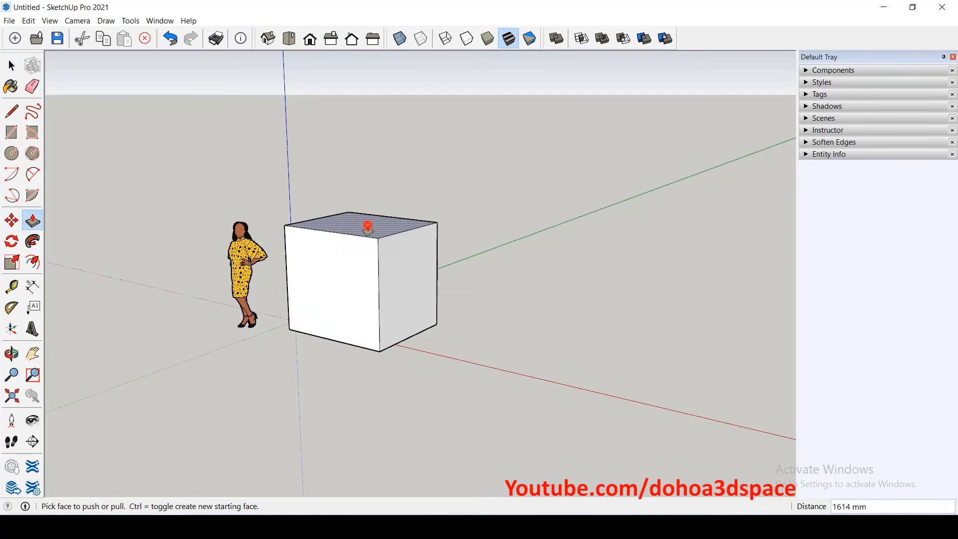
key(space)
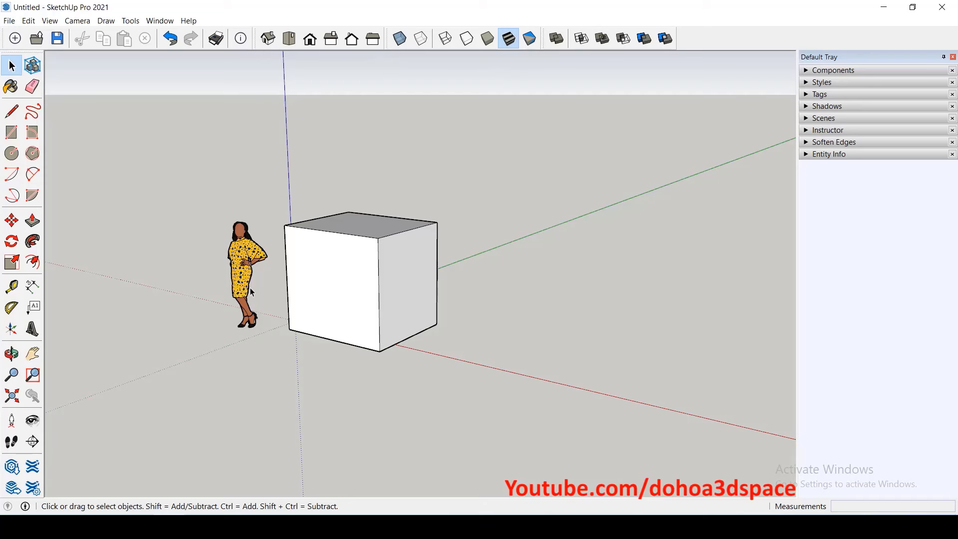
- Move the scale figure roughly 2950 mm to the left, clear of the box
middle_drag(218, 265, 244, 276)
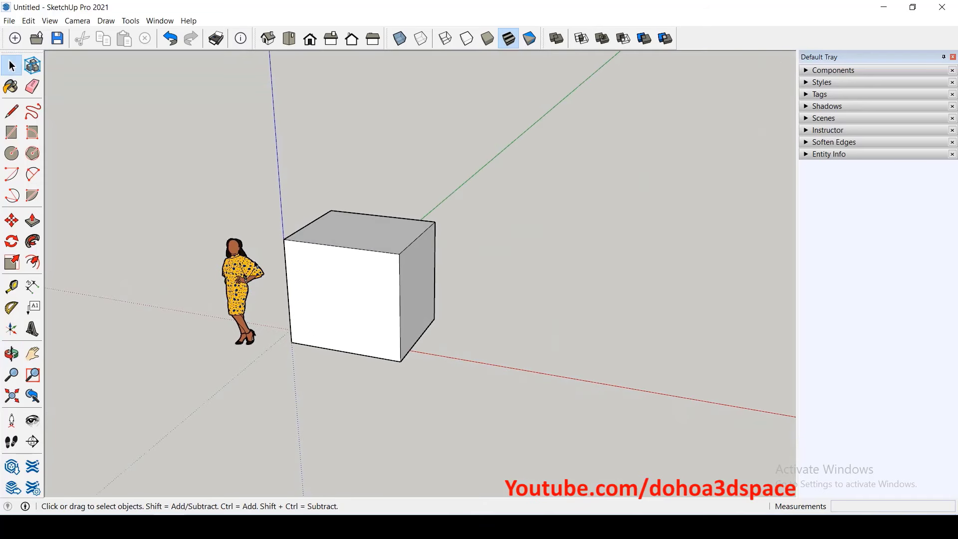
drag(259, 187, 487, 414)
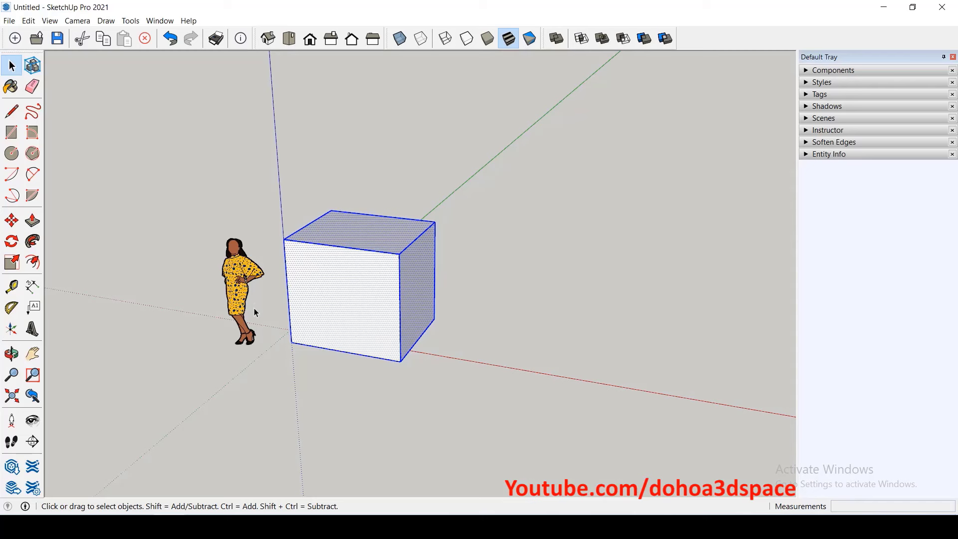
mouse_move(181, 225)
mouse_down()
mouse_move(289, 382)
mouse_move(280, 386)
mouse_up()
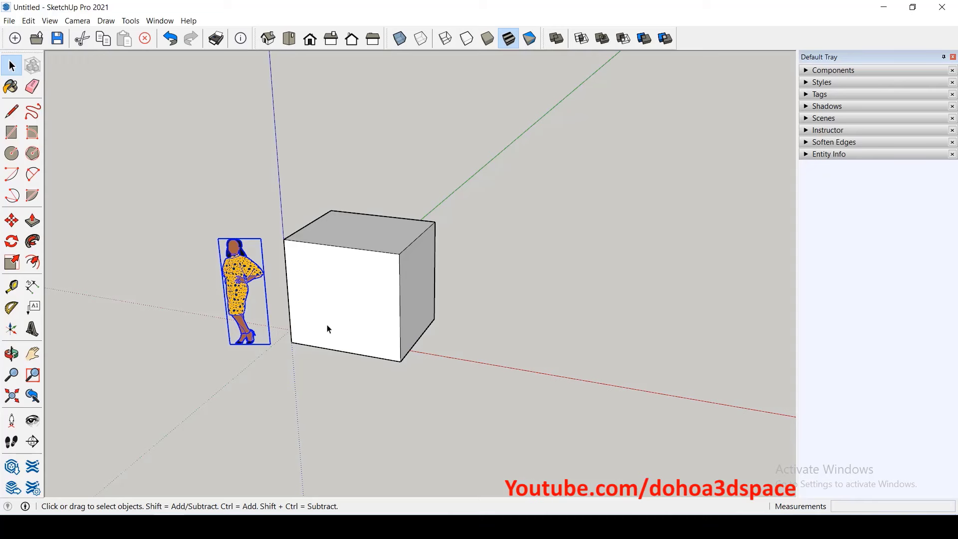
key(m)
click(403, 420)
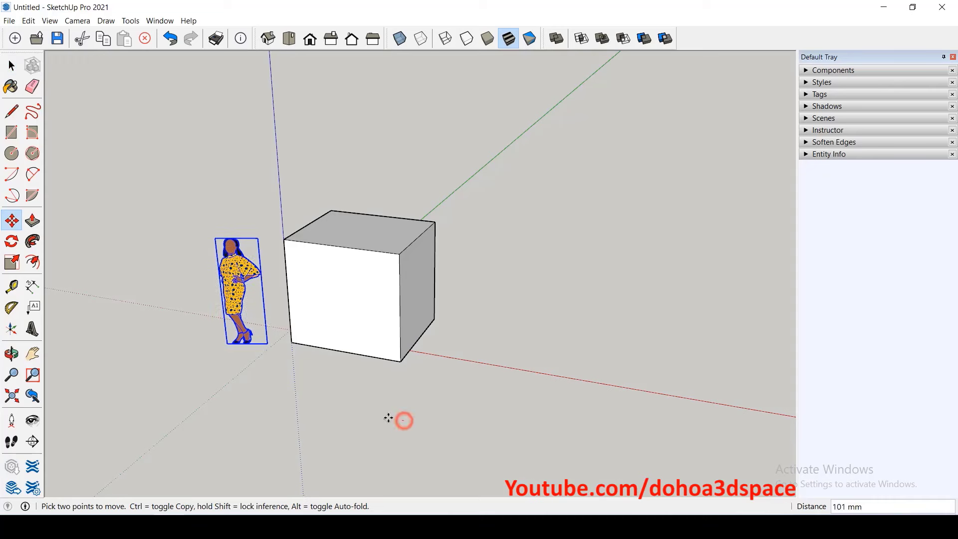
scroll(278, 392, down, 1)
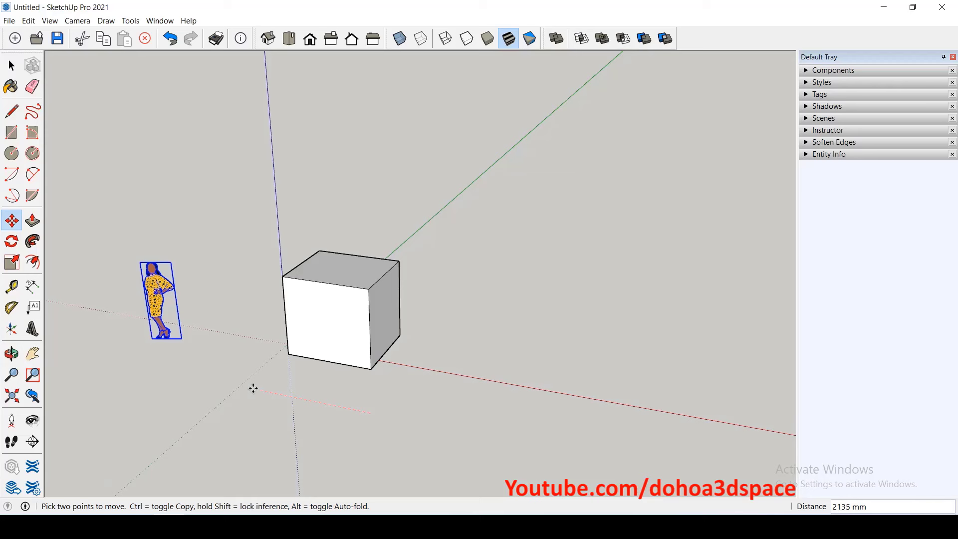
click(218, 380)
key(space)
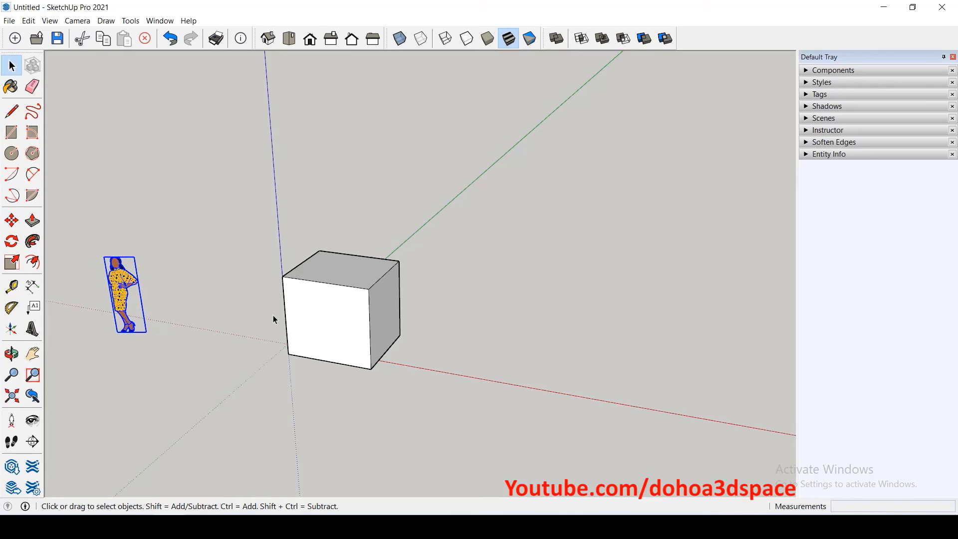
- Erase the box so only the scale figure remains
drag(241, 212, 451, 430)
right_click(359, 338)
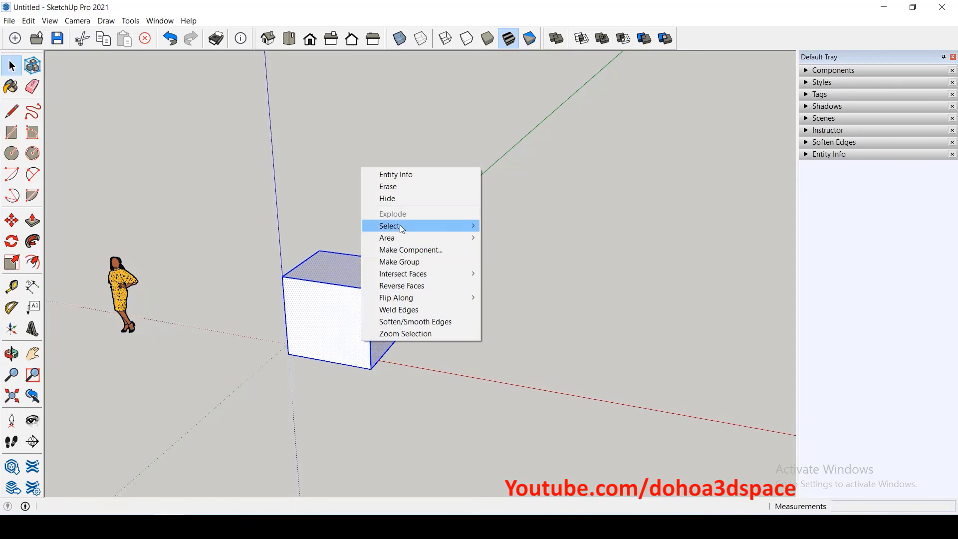
click(408, 189)
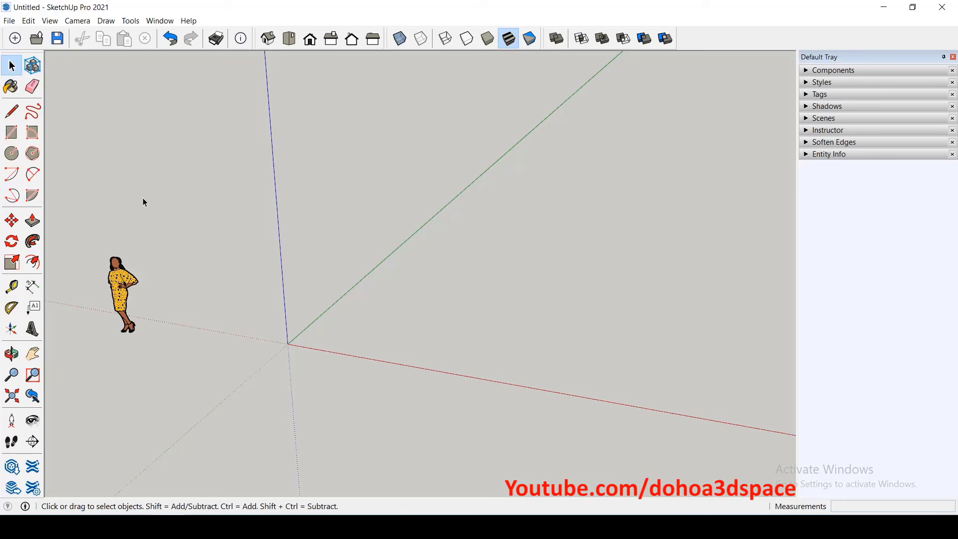
click(12, 112)
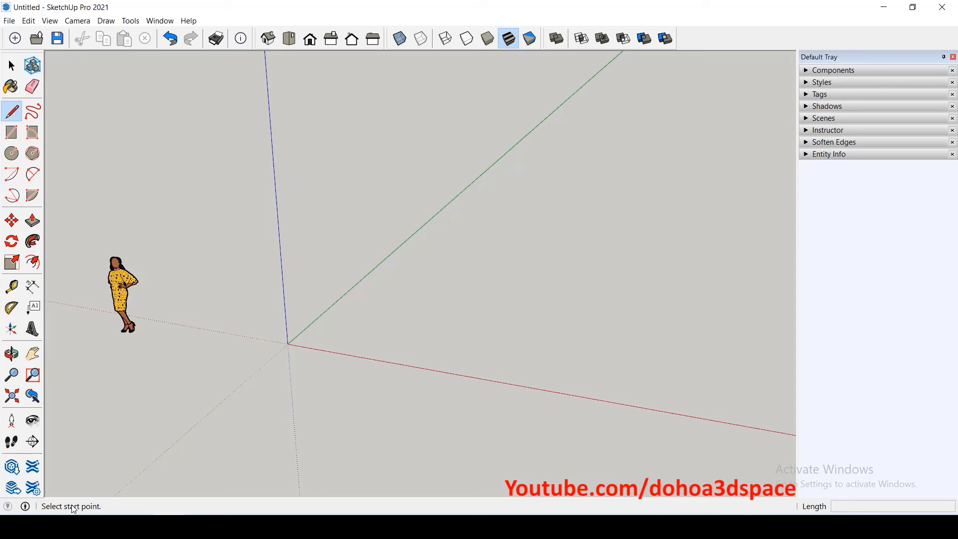
- Draw a 5000 mm straight line on the ground in front of the origin
click(232, 415)
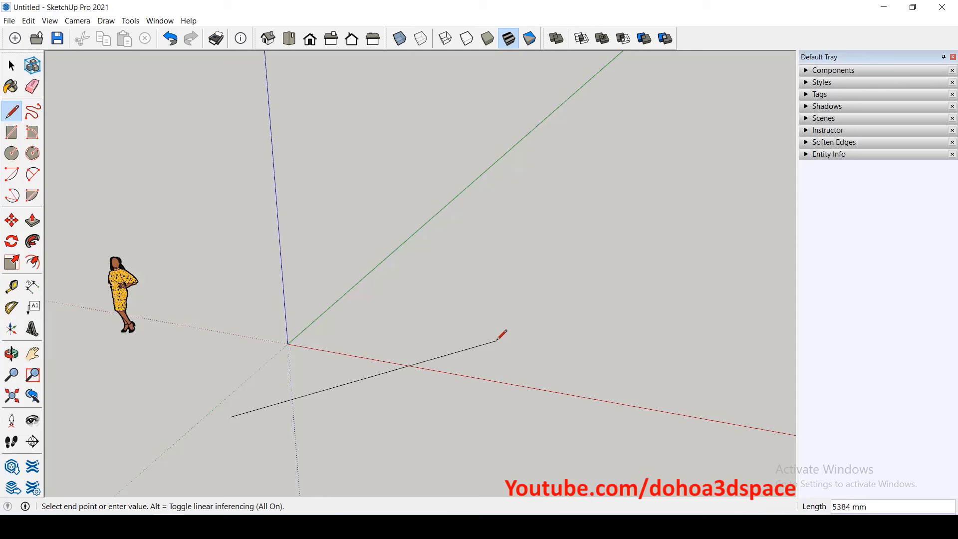
text(50)
text(00)
key(Return)
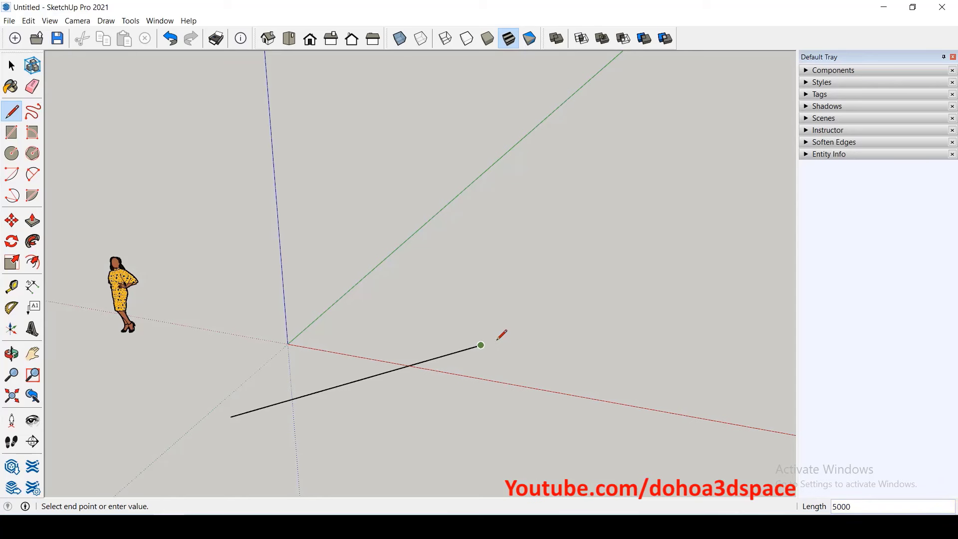
key(space)
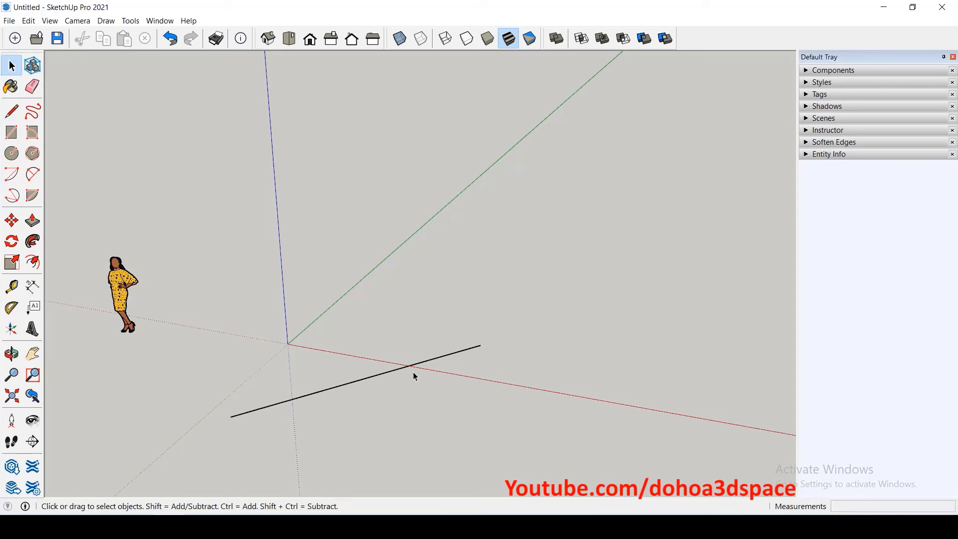
- Dimension the test line end to end, confirming its 5000 mm length
click(33, 286)
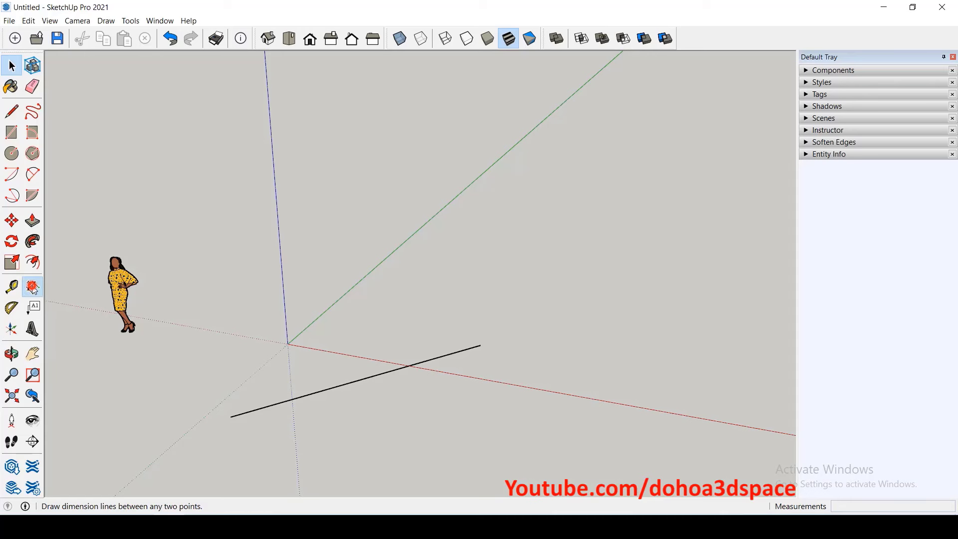
click(231, 417)
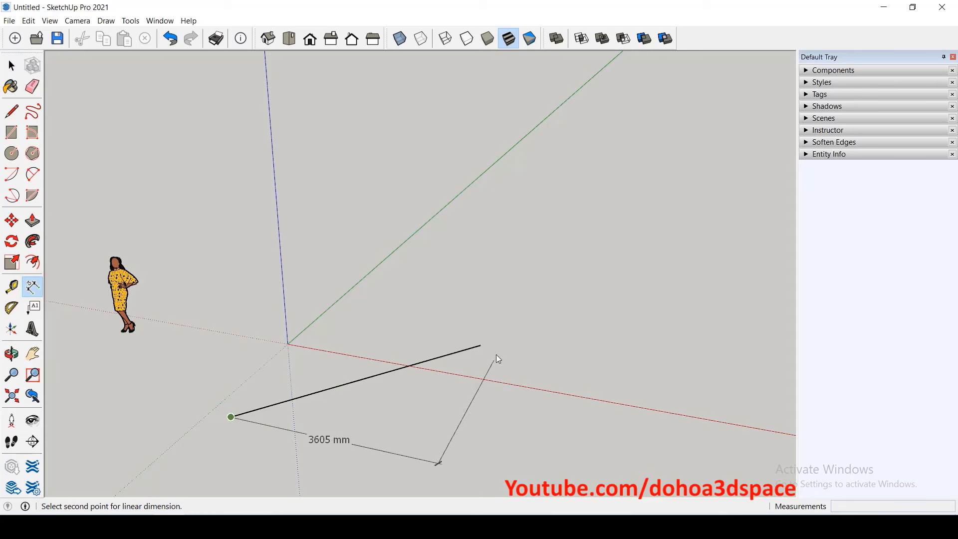
click(482, 345)
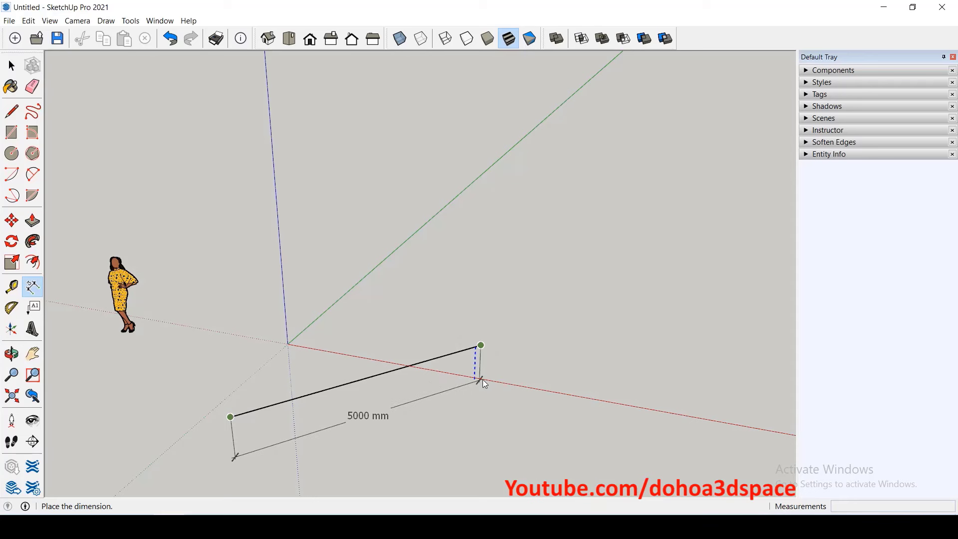
click(483, 379)
- Erase the test line together with its 5000 mm dimension
key(space)
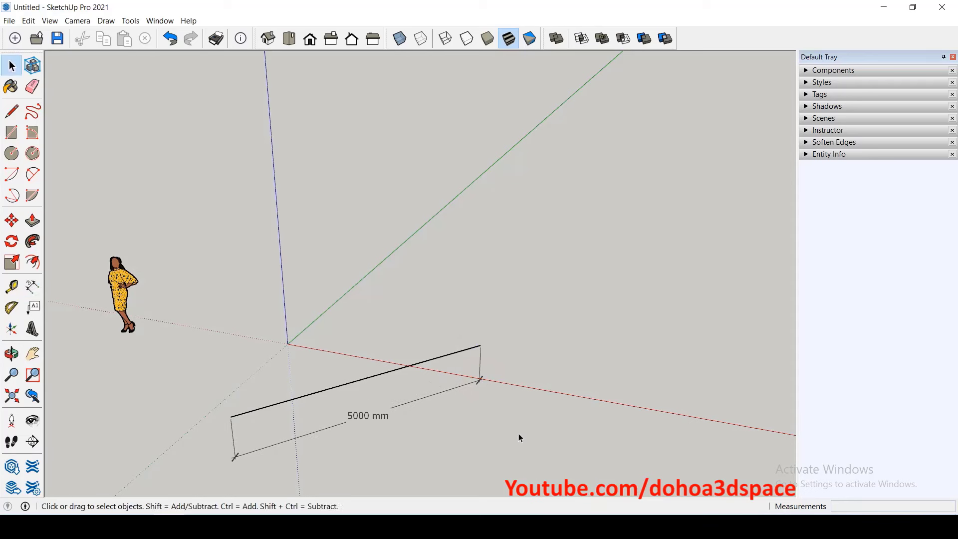
drag(262, 342, 203, 328)
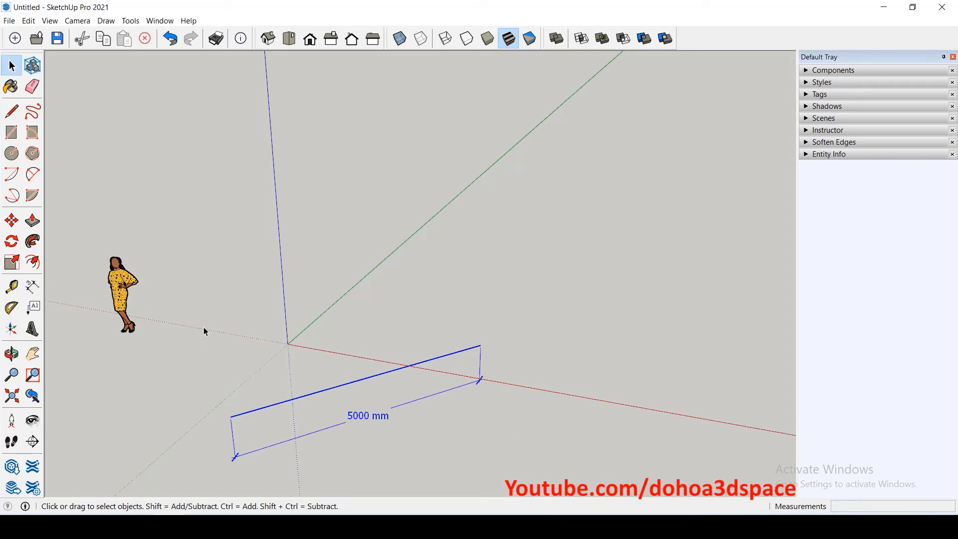
key(Delete)
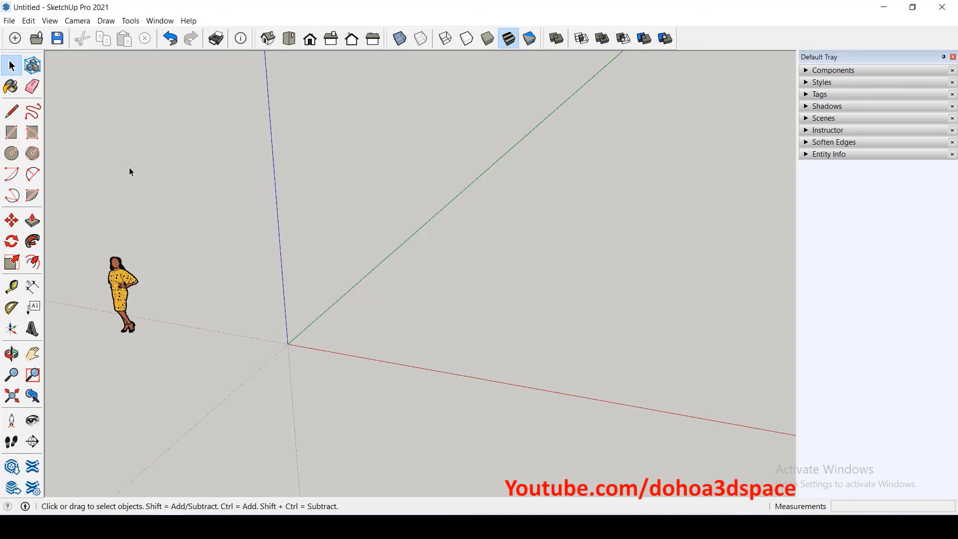
- Draw two overlapping rectangles and erase the dividing edge to form an L-shaped face
click(12, 132)
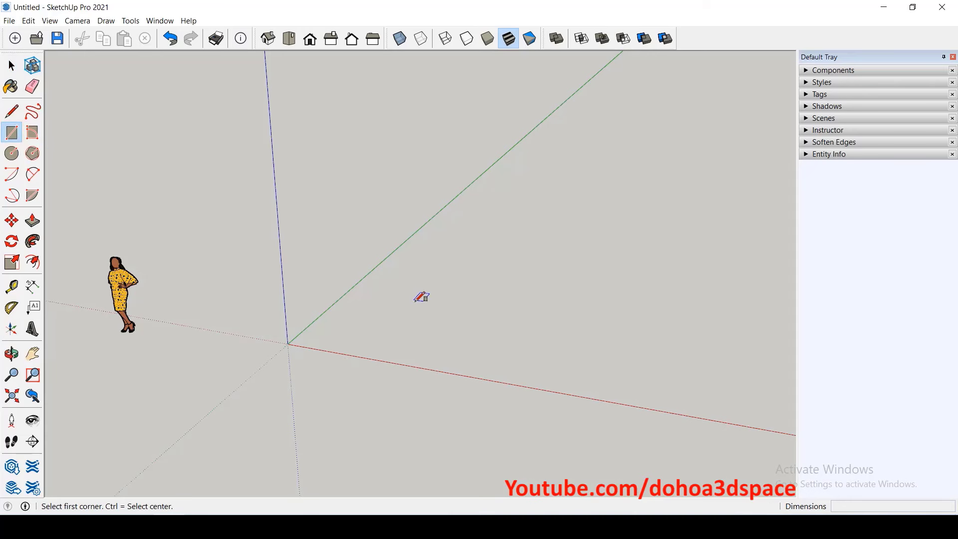
click(399, 283)
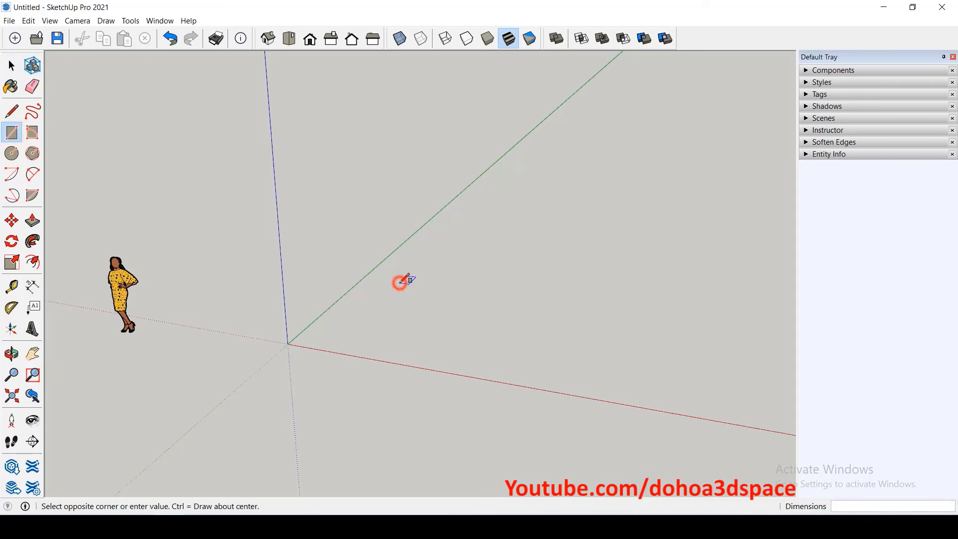
click(503, 362)
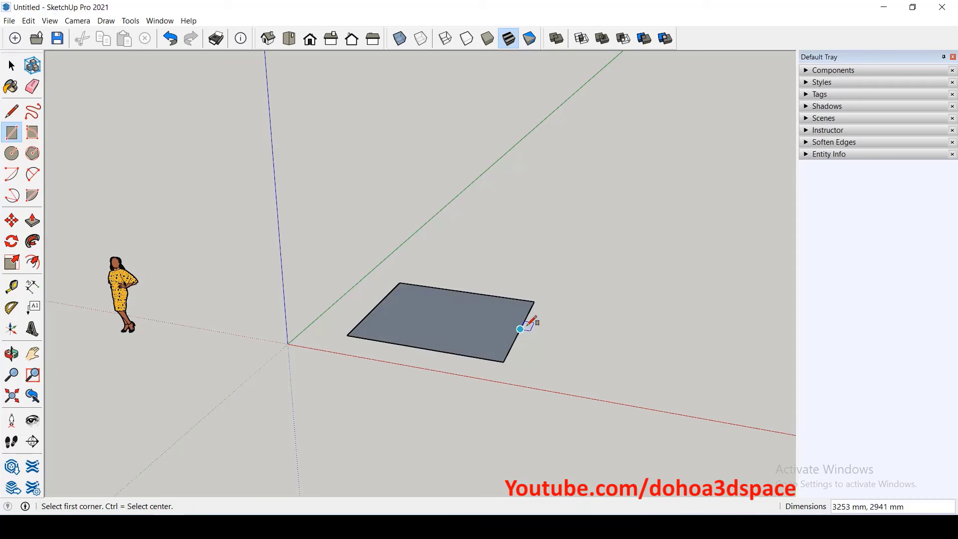
click(534, 301)
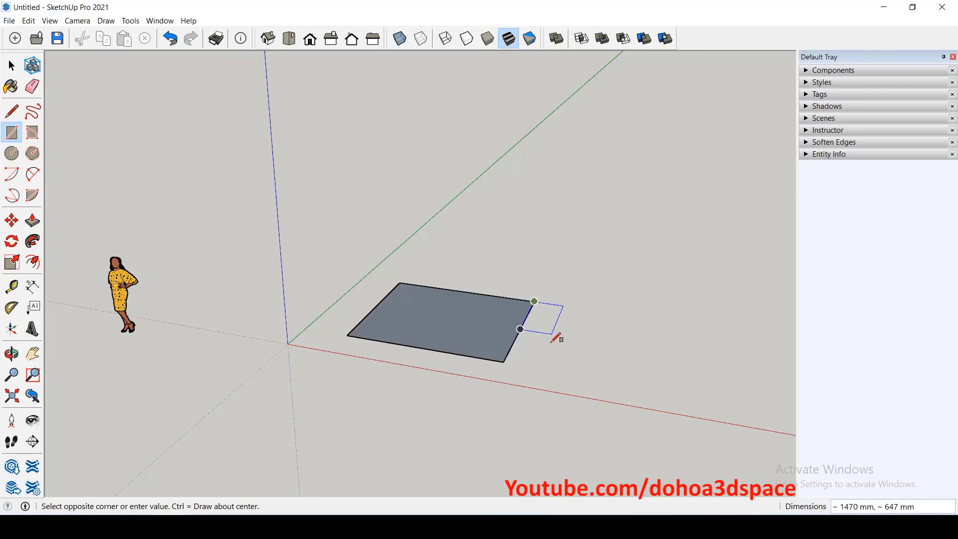
click(564, 336)
key(e)
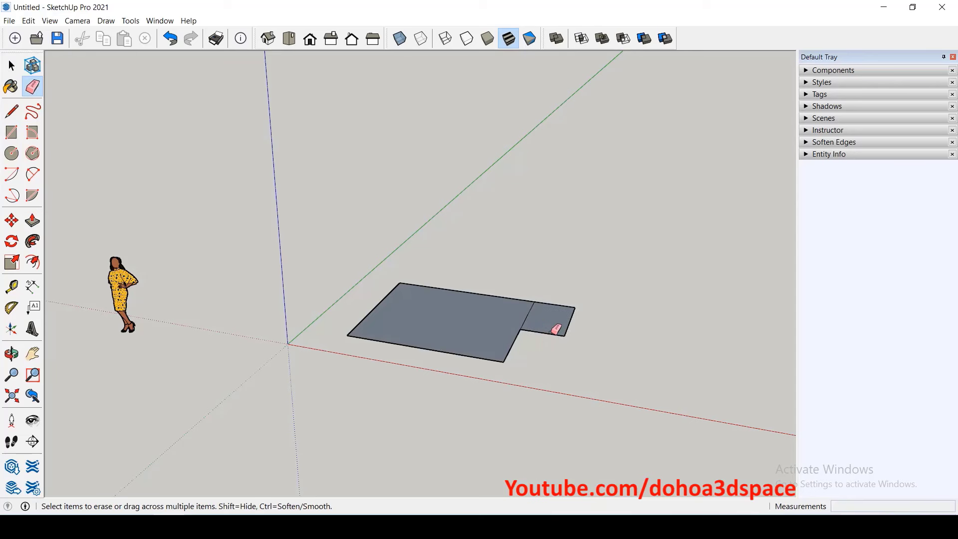
click(528, 315)
- Push/pull the L-shaped face up into a solid block and show the Camera menu
click(32, 220)
drag(438, 327, 432, 248)
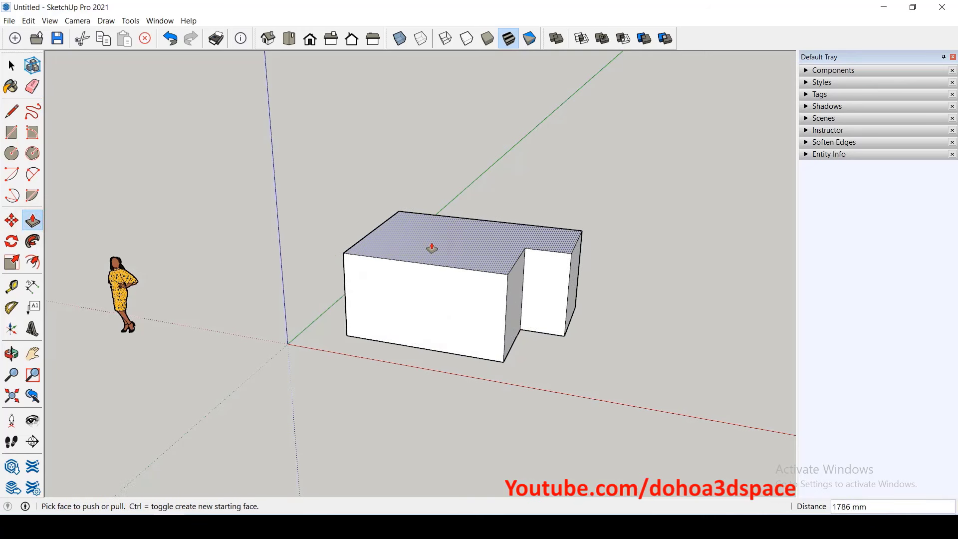
key(space)
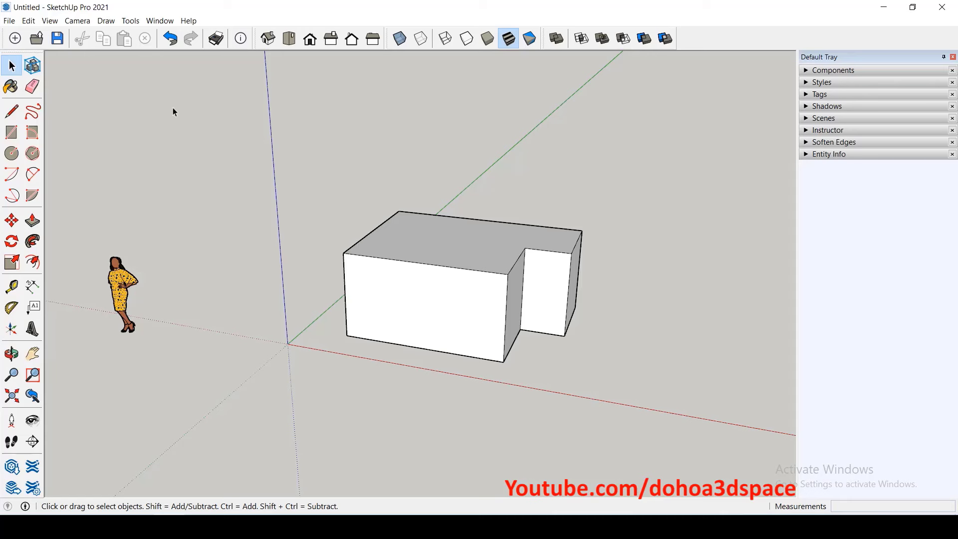
click(76, 22)
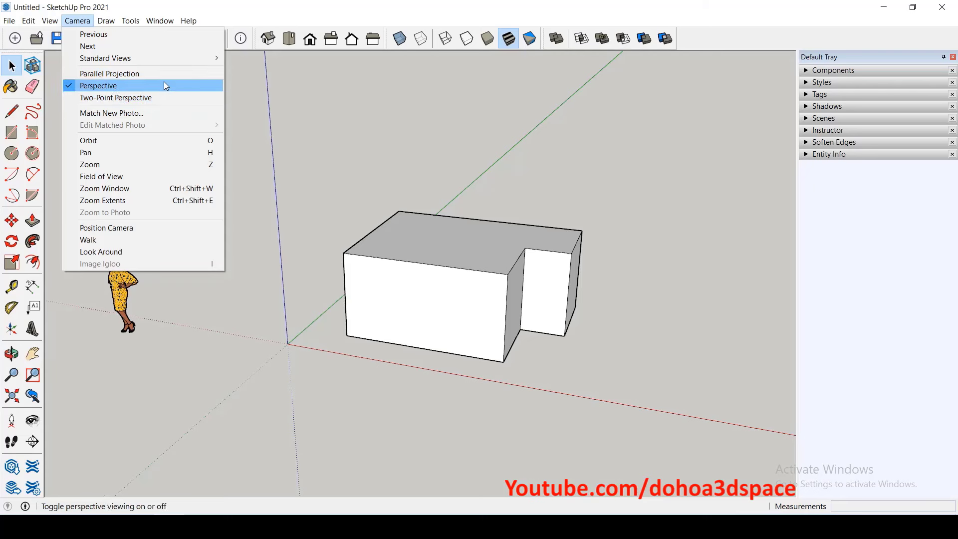
- View the L-shaped block in Parallel Projection, orbiting to look from above
click(165, 74)
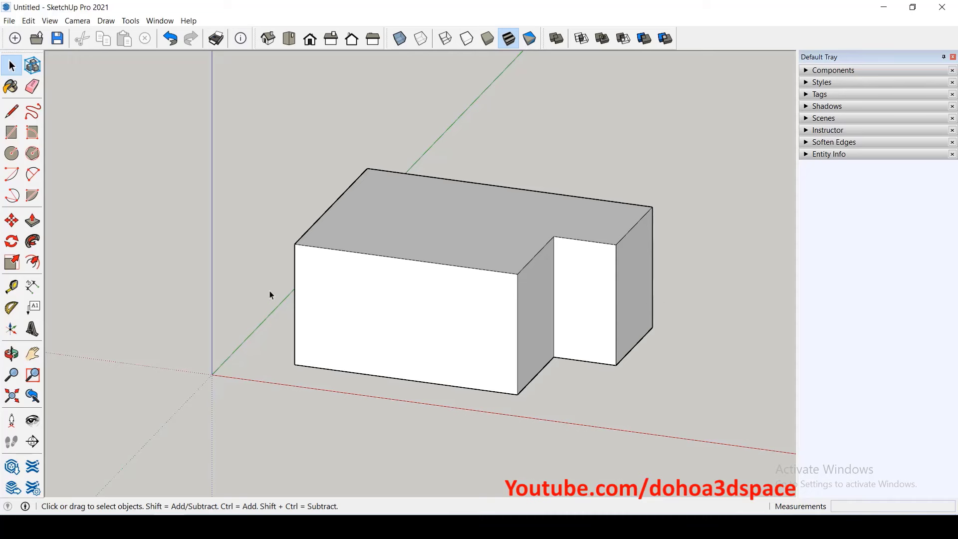
mouse_move(270, 291)
middle_down()
mouse_move(368, 380)
mouse_move(532, 387)
mouse_move(523, 383)
middle_up()
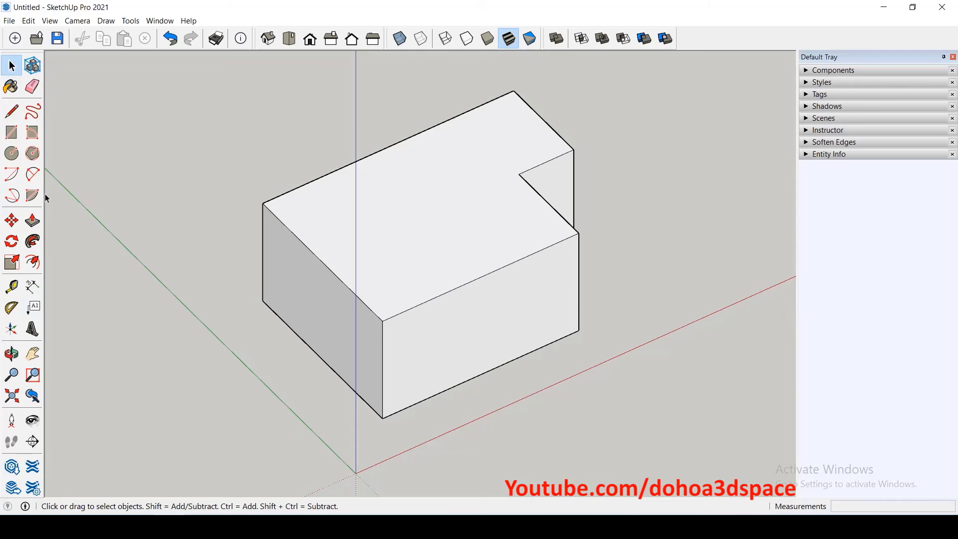
click(77, 21)
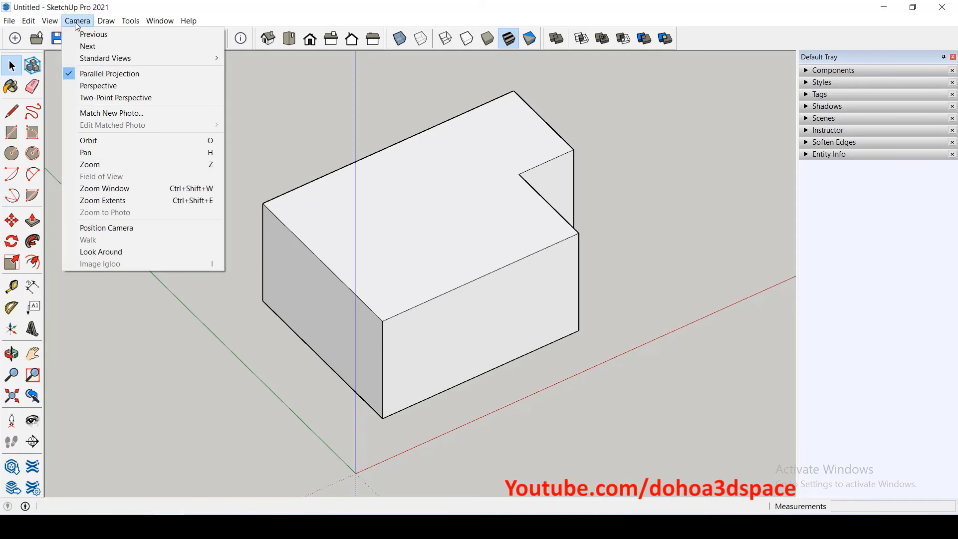
- Return the view to Perspective, then zoom and orbit around the L-shaped block
click(129, 87)
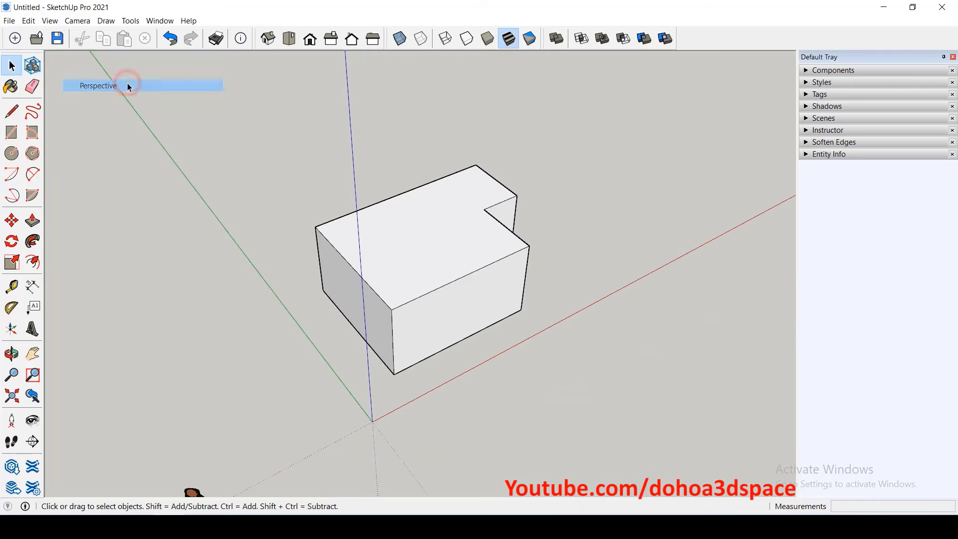
scroll(344, 282, up, 2)
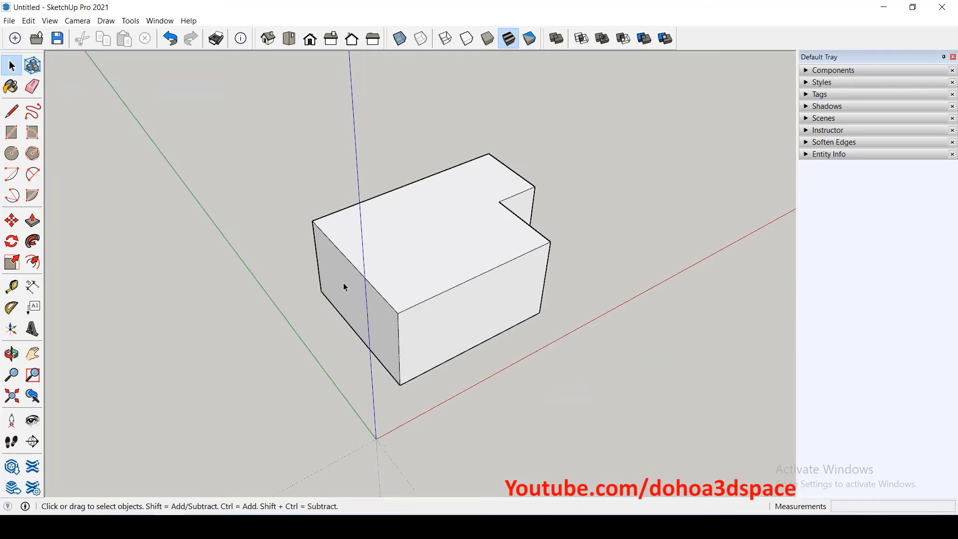
scroll(344, 282, up, 2)
scroll(347, 282, up, 2)
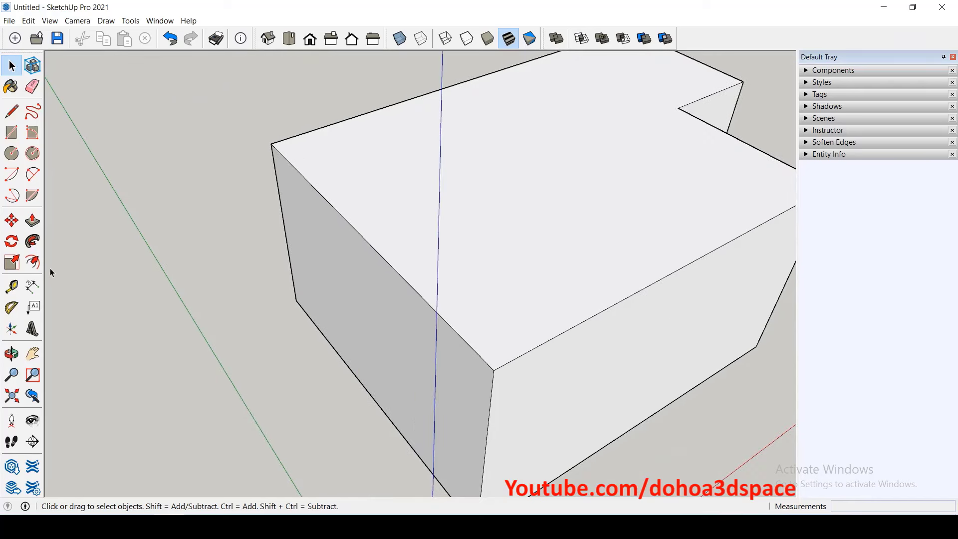
scroll(46, 214, down, 2)
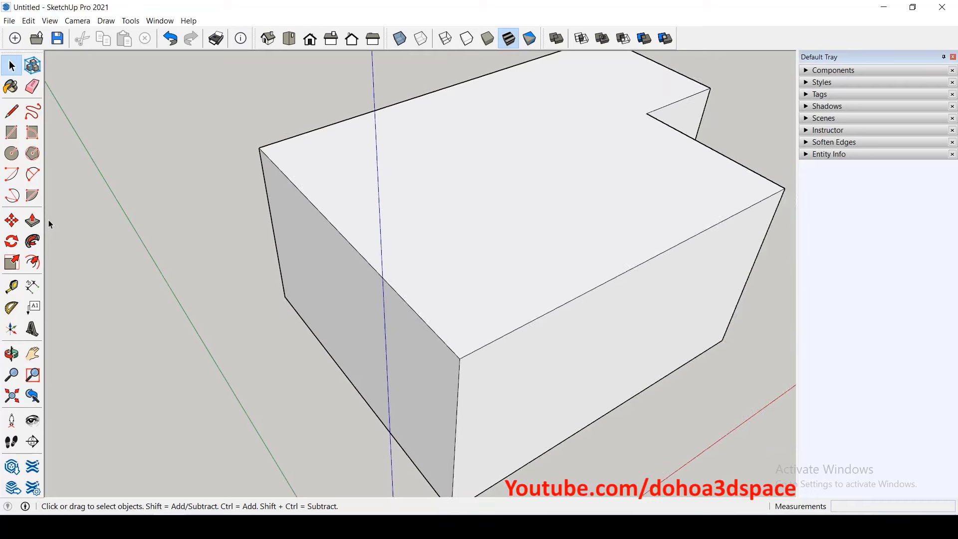
scroll(49, 220, down, 1)
middle_drag(346, 274, 309, 211)
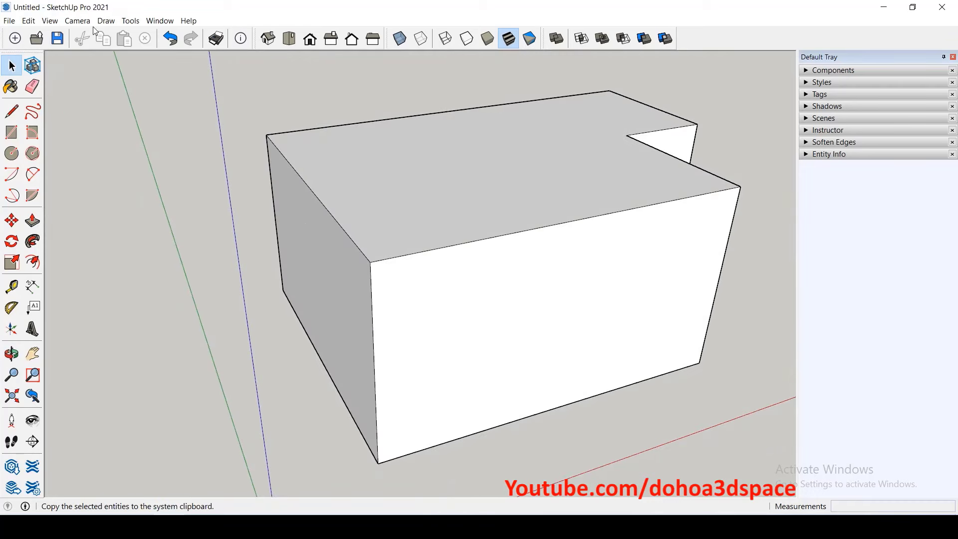
click(78, 21)
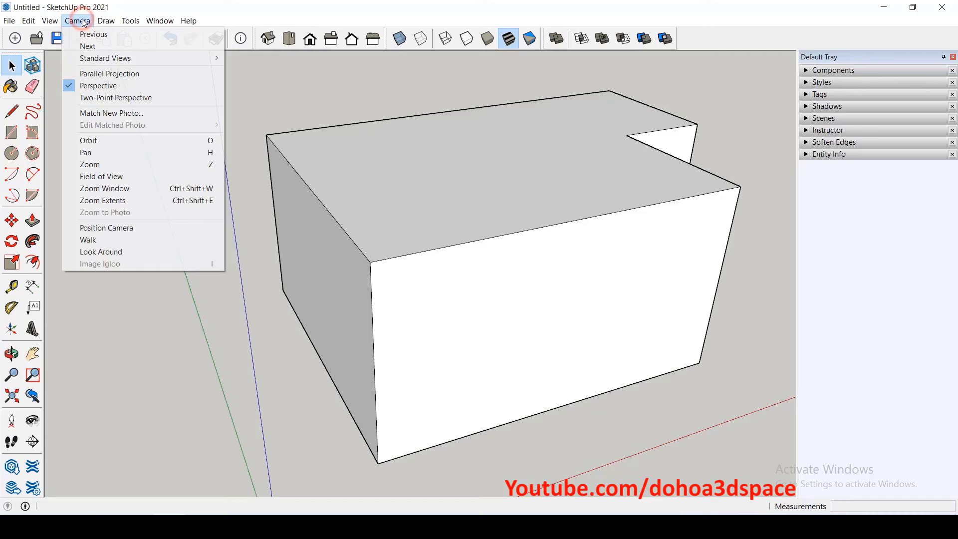
- Switch to Two-Point Perspective and pan and orbit the block into view
click(119, 100)
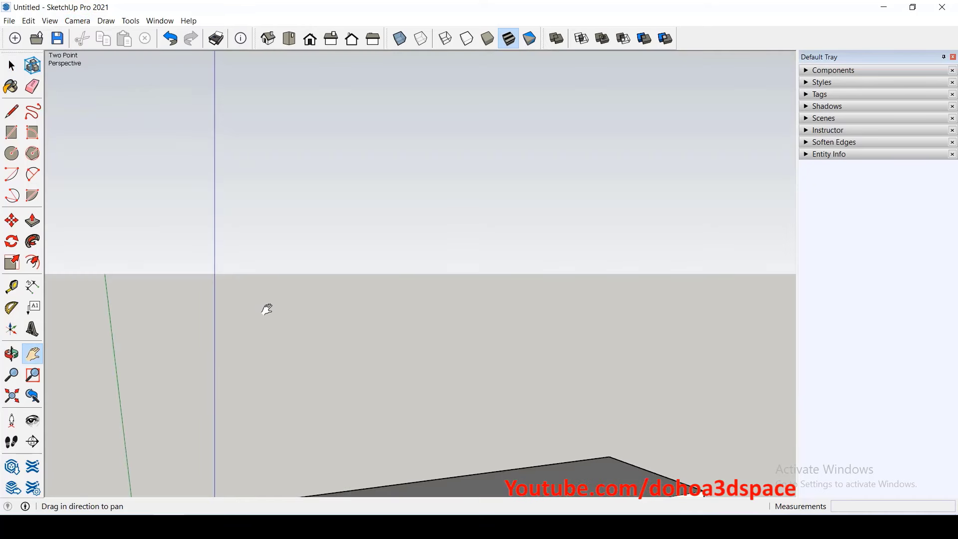
drag(308, 374, 340, 182)
drag(349, 315, 293, 184)
drag(294, 256, 291, 202)
mouse_move(314, 285)
mouse_down()
mouse_move(299, 248)
mouse_move(299, 269)
mouse_up()
middle_drag(310, 332, 471, 287)
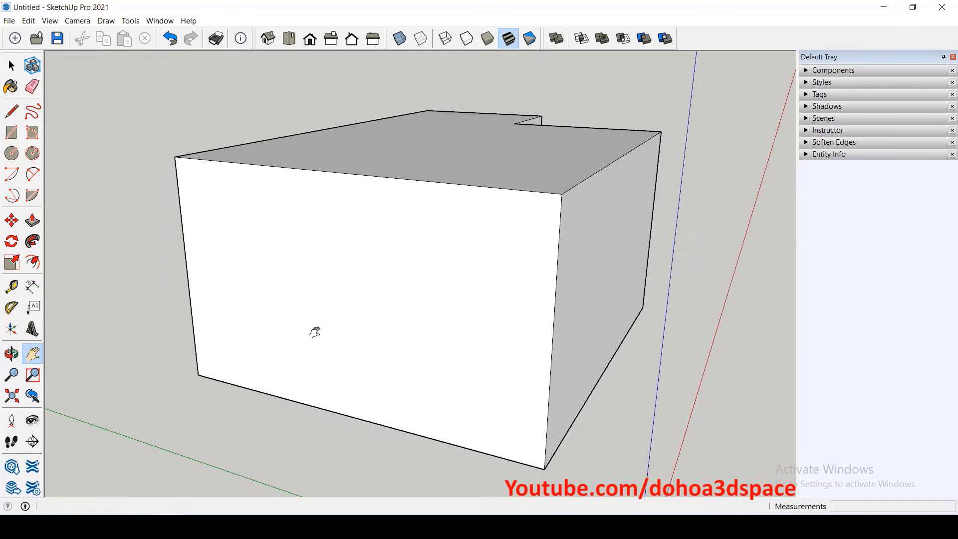
- Reapply Two-Point Perspective and pan so the block's front face fills the view
click(77, 20)
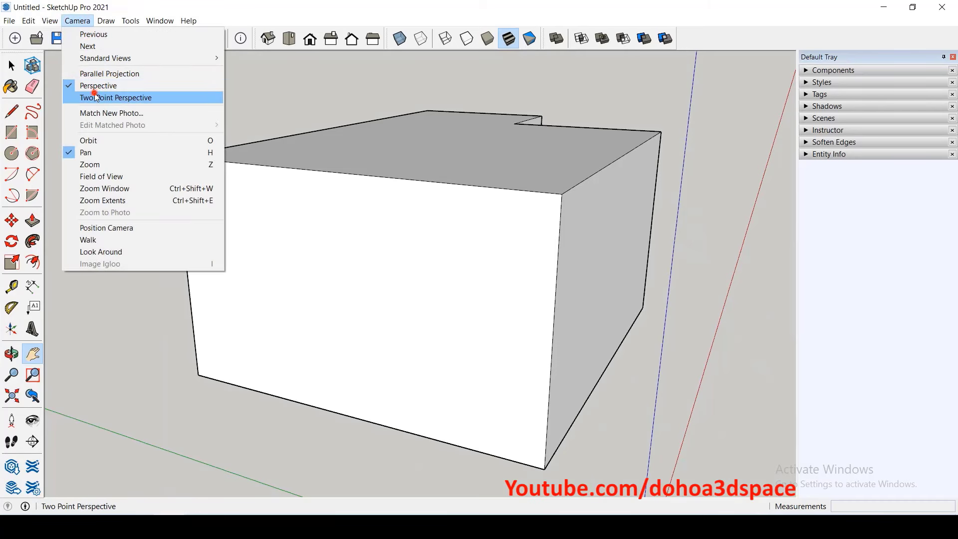
click(97, 94)
drag(352, 349, 366, 217)
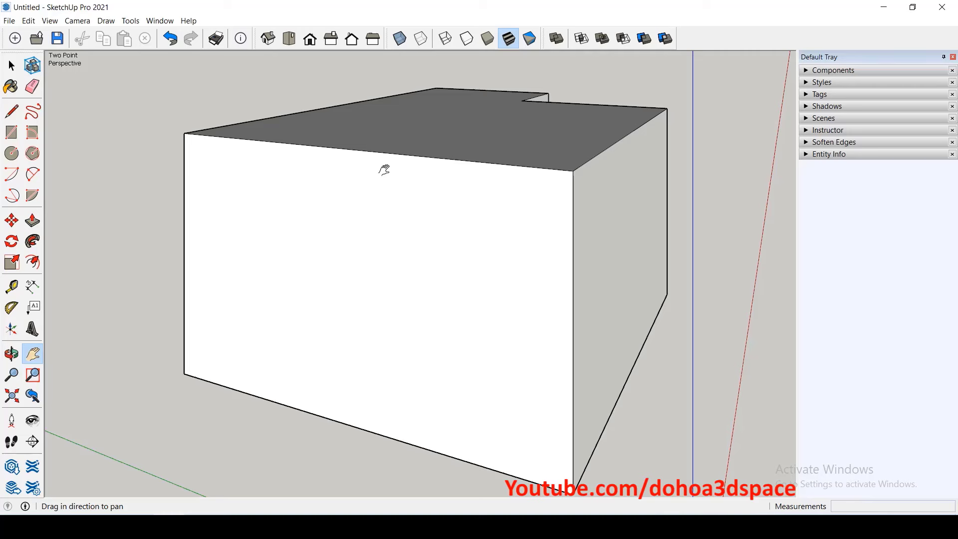
- Switch the view to Parallel Projection and pan the block lower
click(88, 23)
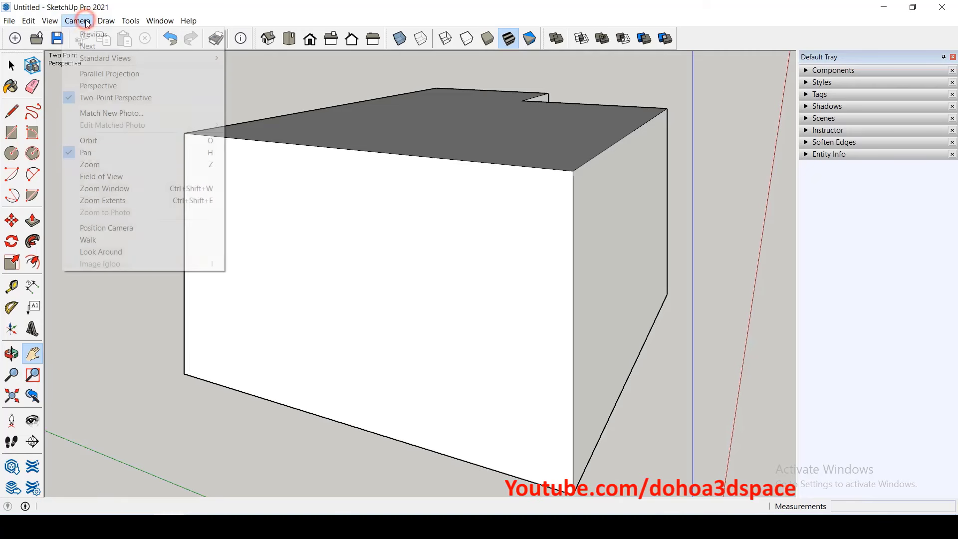
click(121, 74)
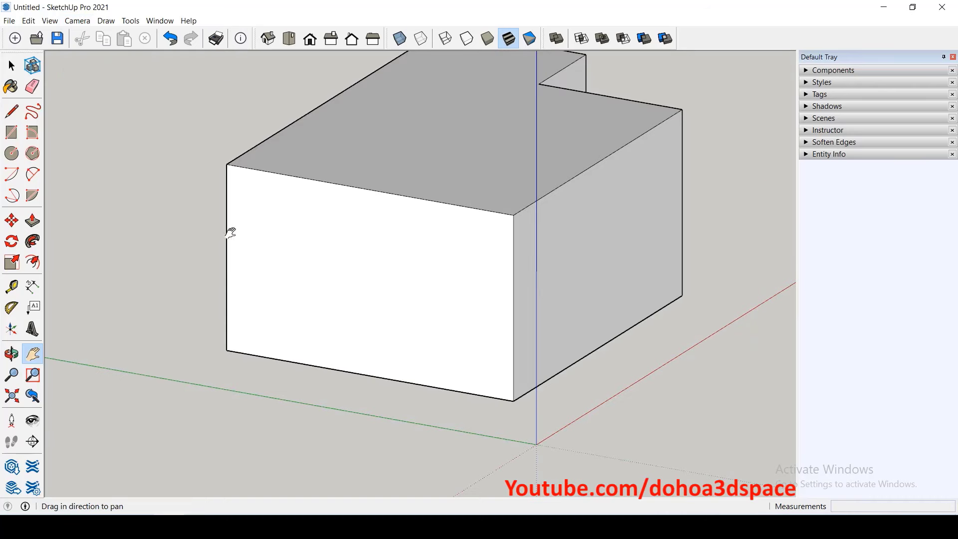
mouse_move(317, 217)
mouse_down()
mouse_move(289, 306)
mouse_move(299, 292)
mouse_up()
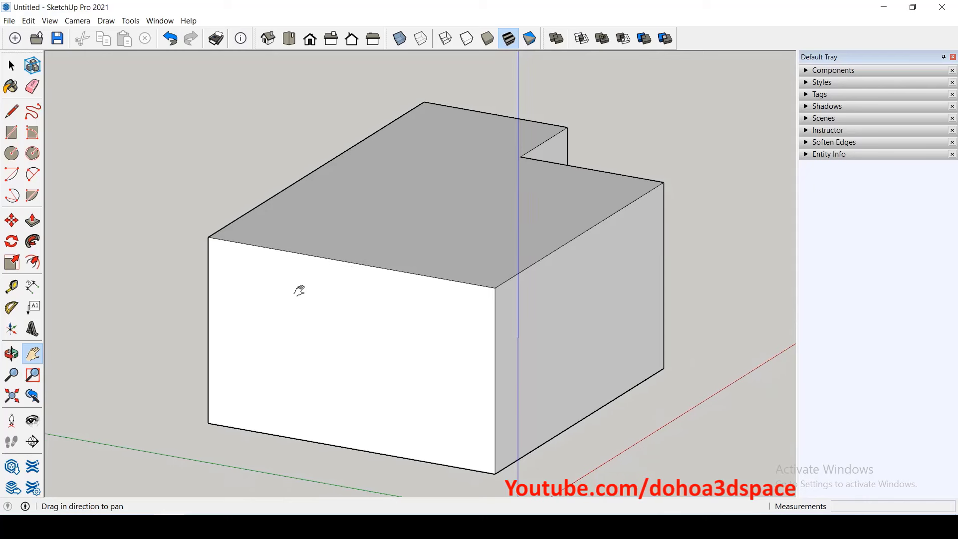
- Open Window > Model Info and browse its Animation, Classifications and Components pages
click(160, 20)
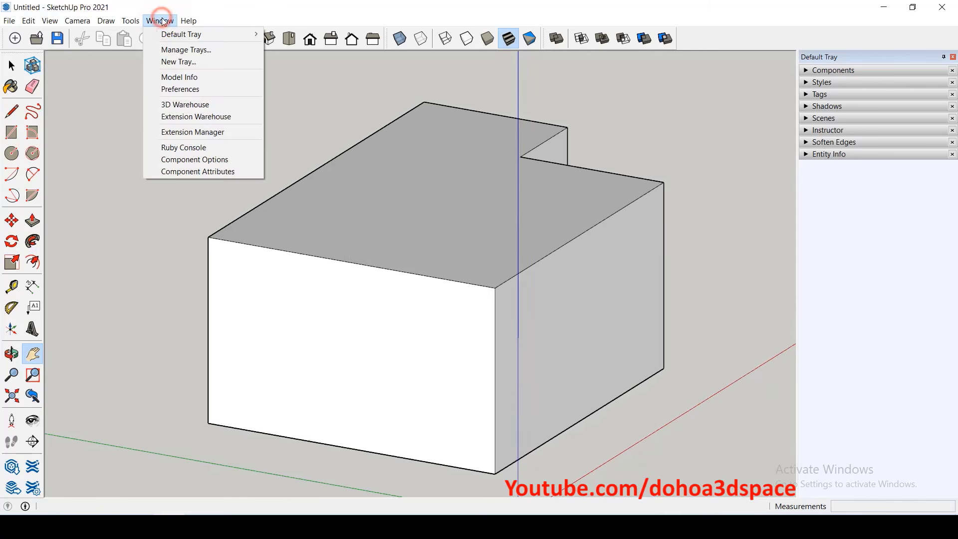
click(207, 77)
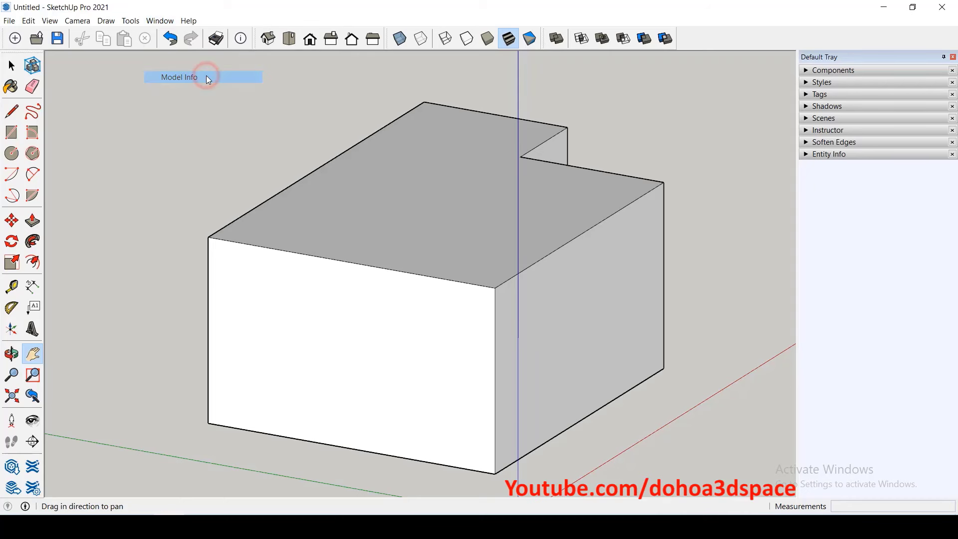
drag(220, 109, 212, 76)
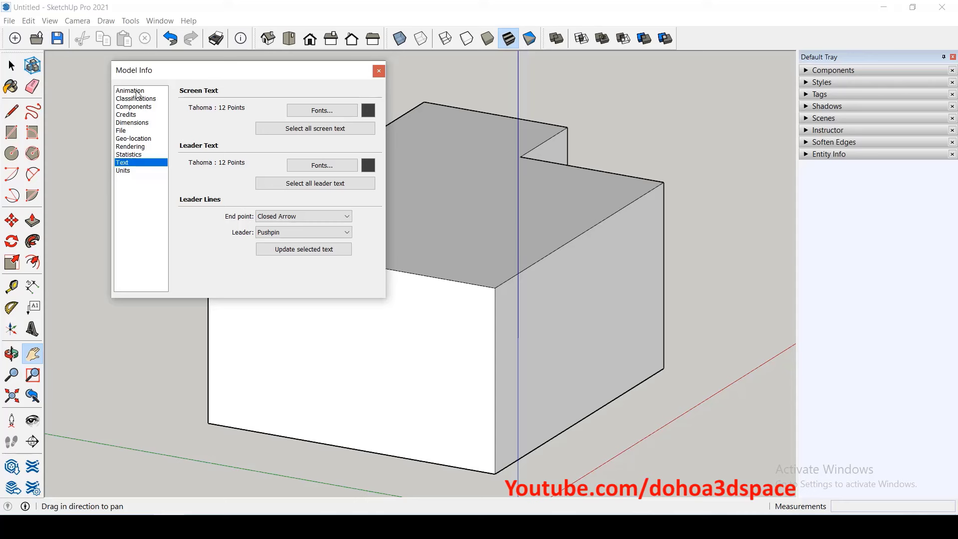
click(138, 94)
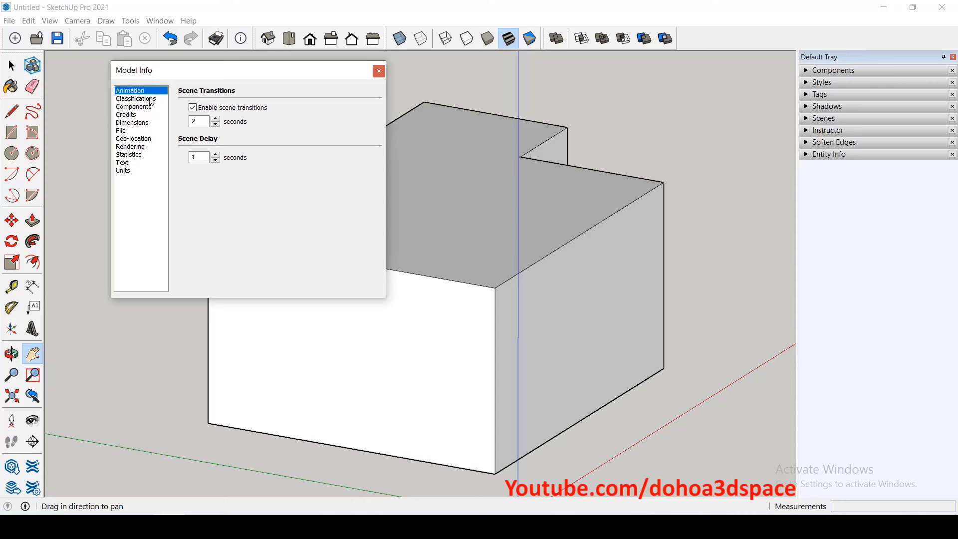
click(150, 99)
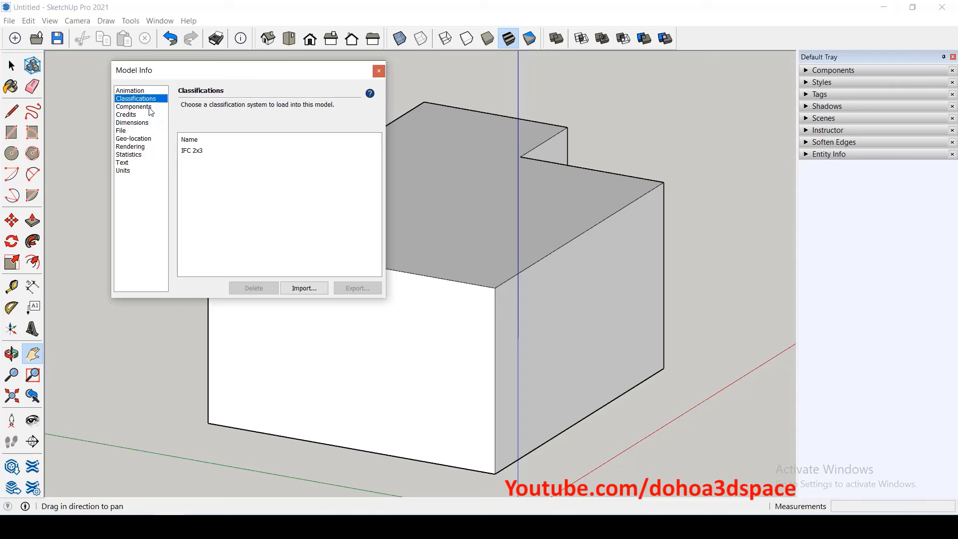
click(150, 107)
drag(252, 77, 186, 70)
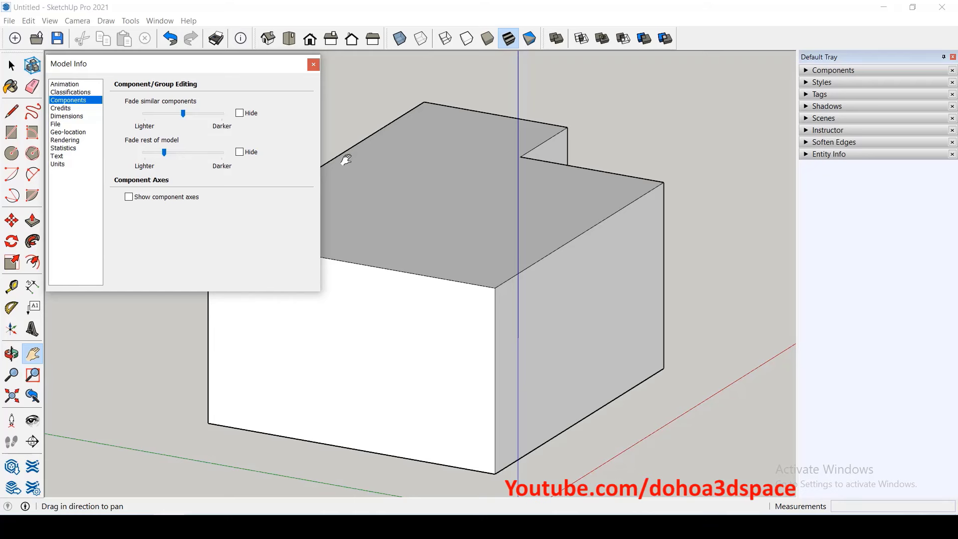
- Scroll the Components page, then box-select and deselect the L-shaped block
scroll(404, 167, down, 2)
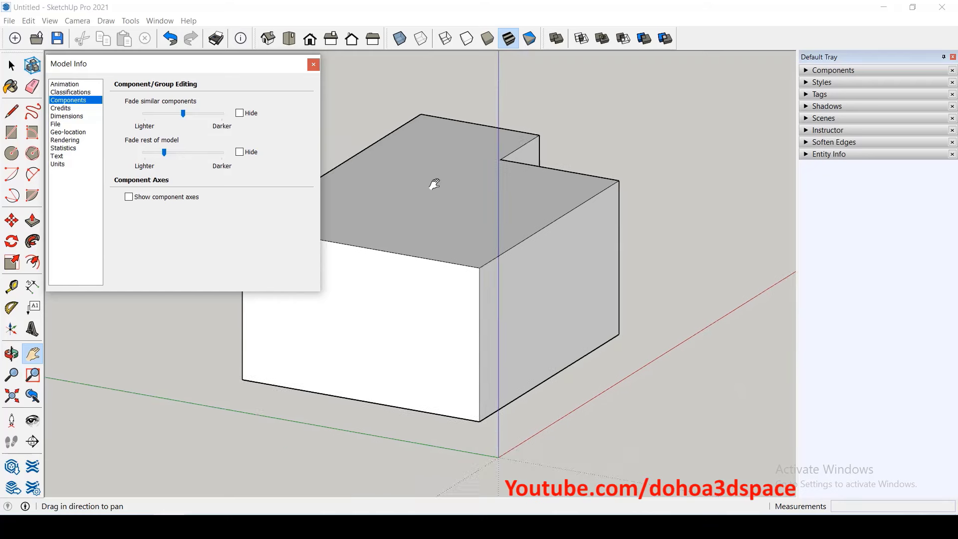
scroll(434, 185, down, 2)
scroll(634, 259, down, 2)
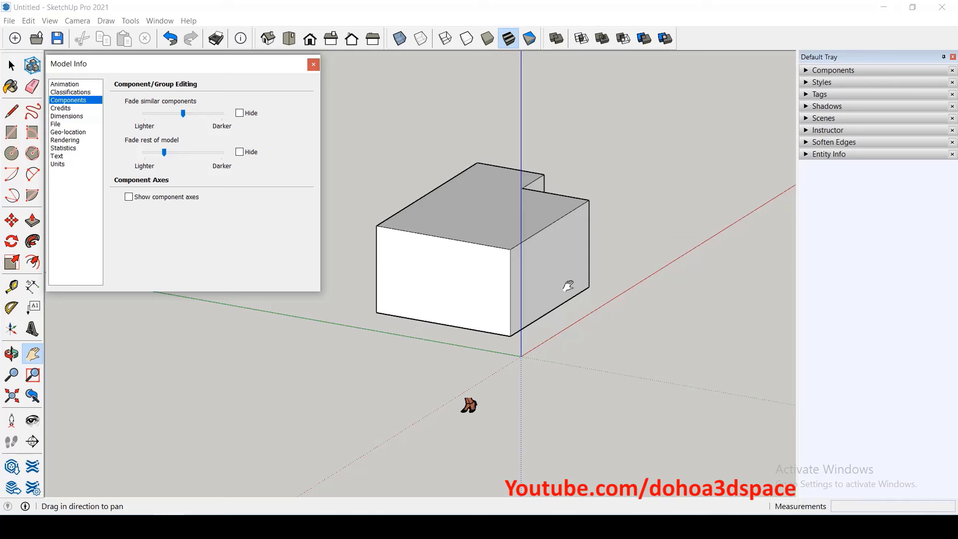
key(space)
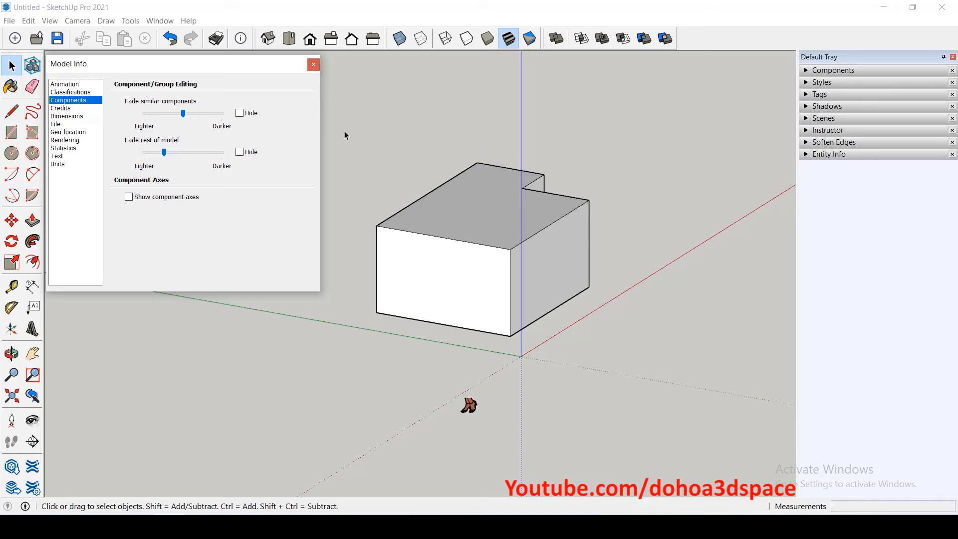
drag(343, 131, 633, 366)
click(614, 335)
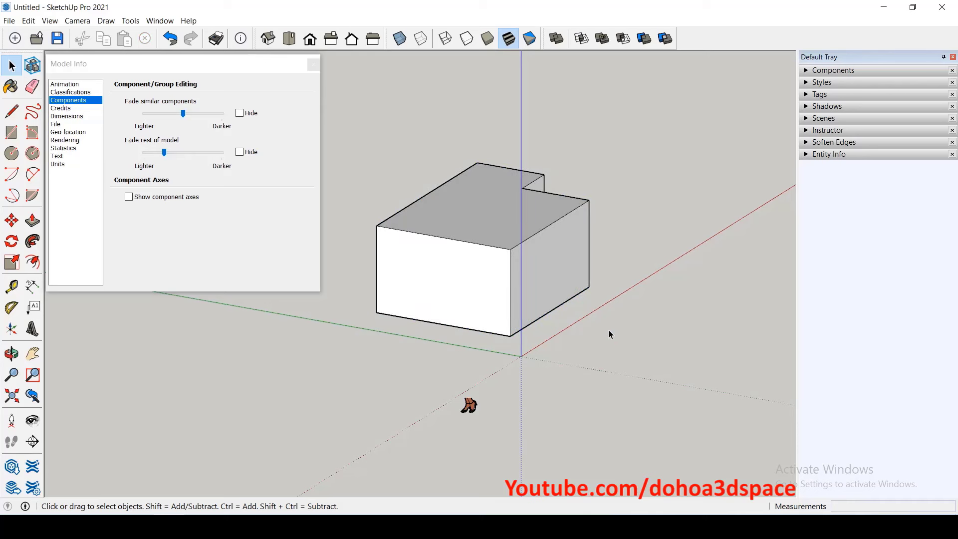
- Select the L-shaped block, then draw a flat rectangle on the ground to its right
triple_click(514, 258)
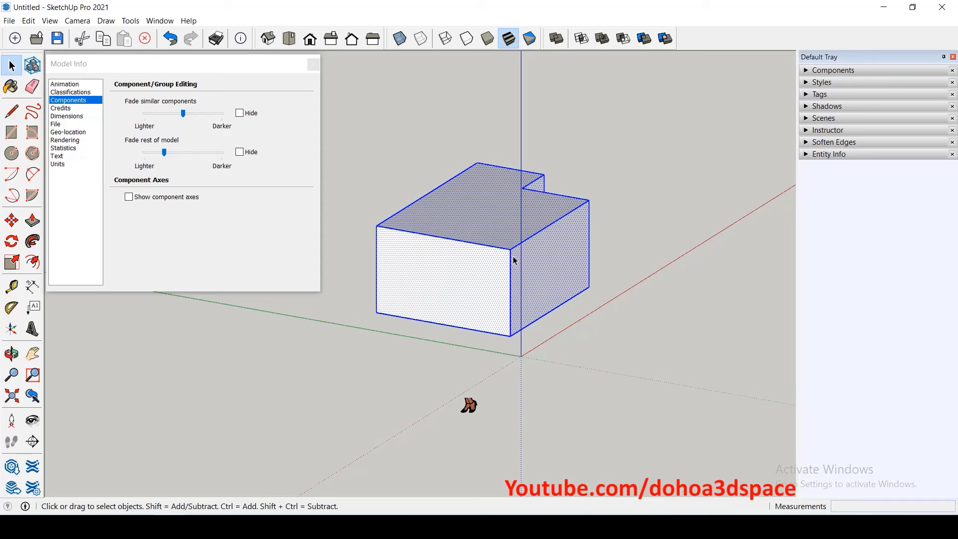
key(r)
click(624, 326)
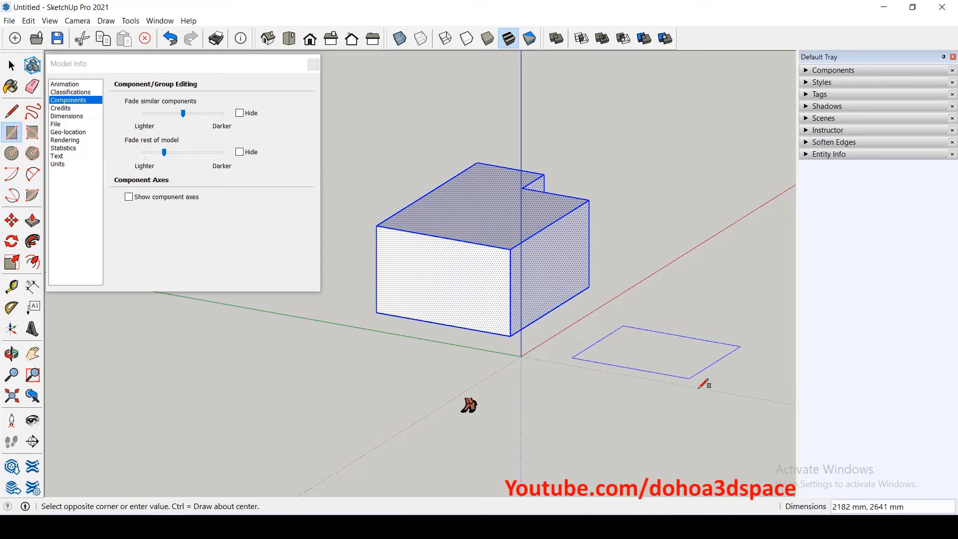
click(703, 408)
- Select the new rectangle face, then triple-click to select the whole L-shaped block
key(space)
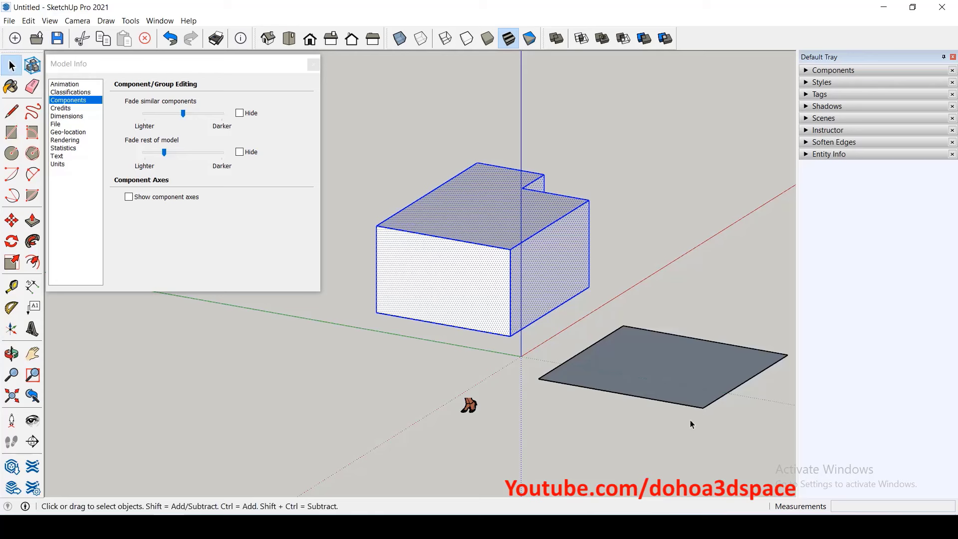
click(684, 349)
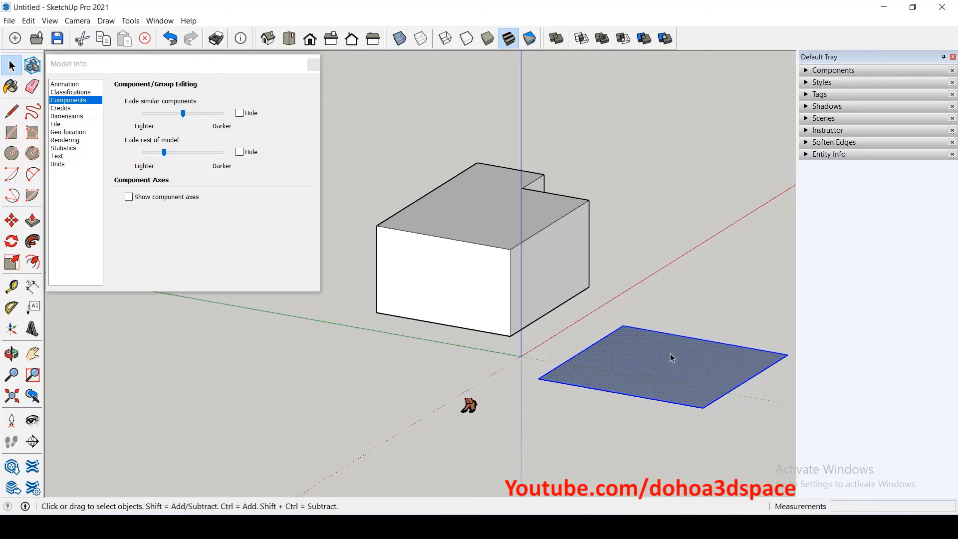
triple_click(493, 293)
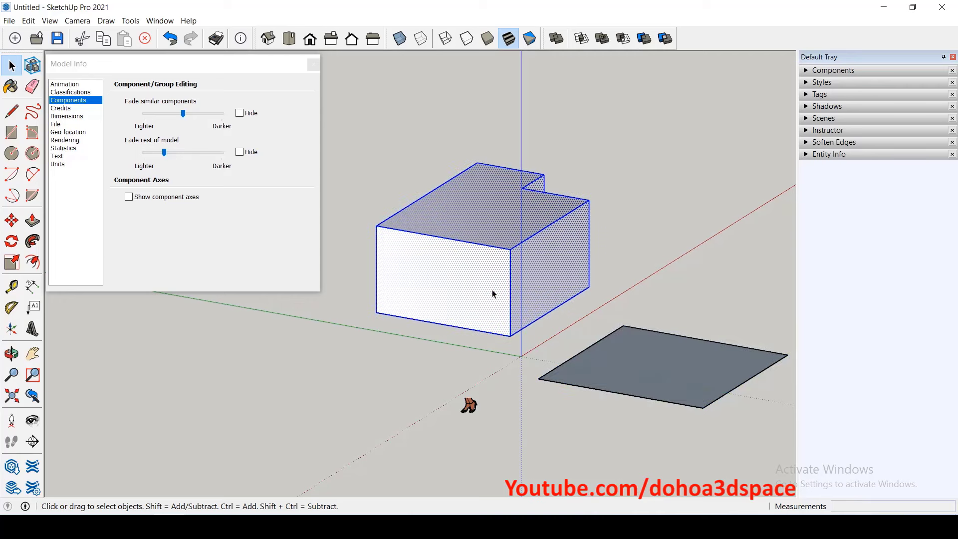
- Box-select the L-shaped block and Ctrl-move a copy beside it along the green axis
right_click(493, 293)
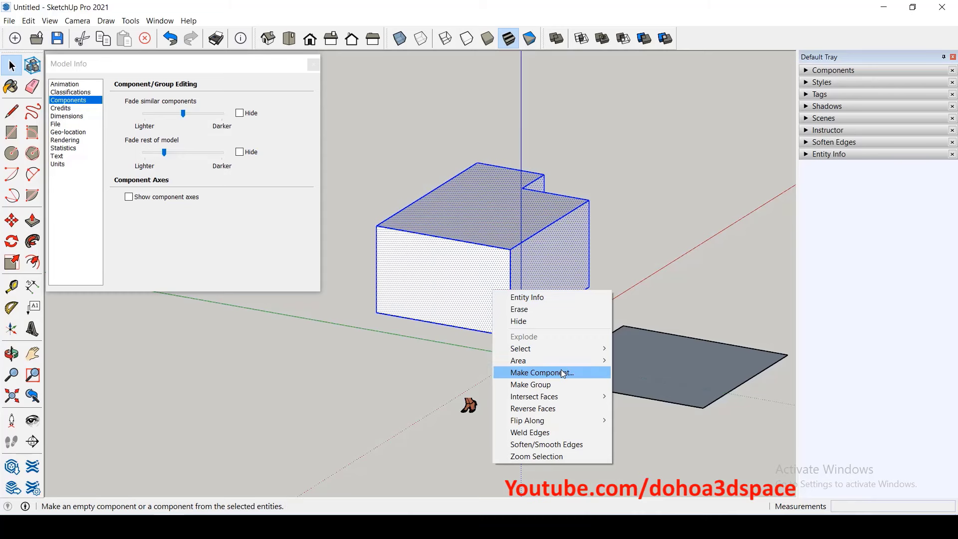
click(439, 327)
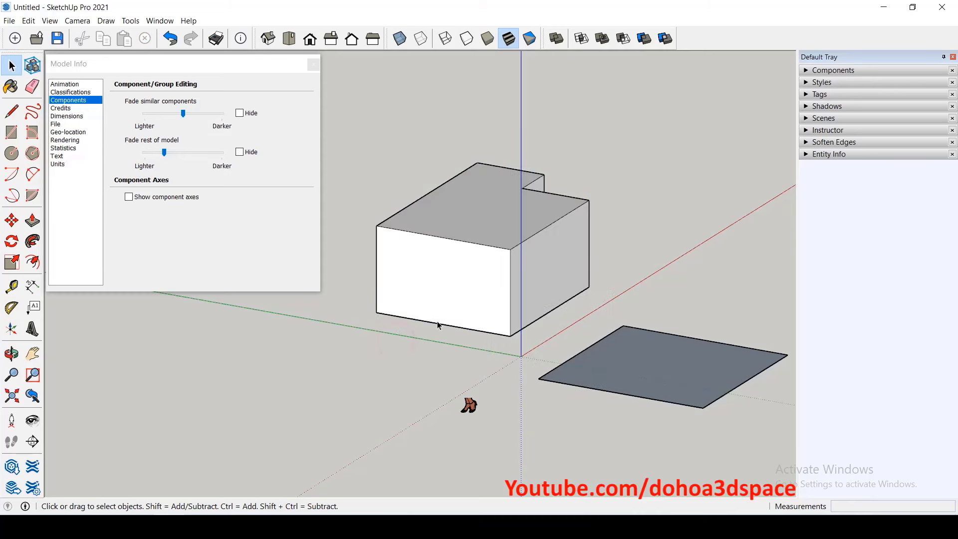
scroll(624, 333, down, 3)
scroll(624, 299, up, 2)
drag(406, 191, 642, 400)
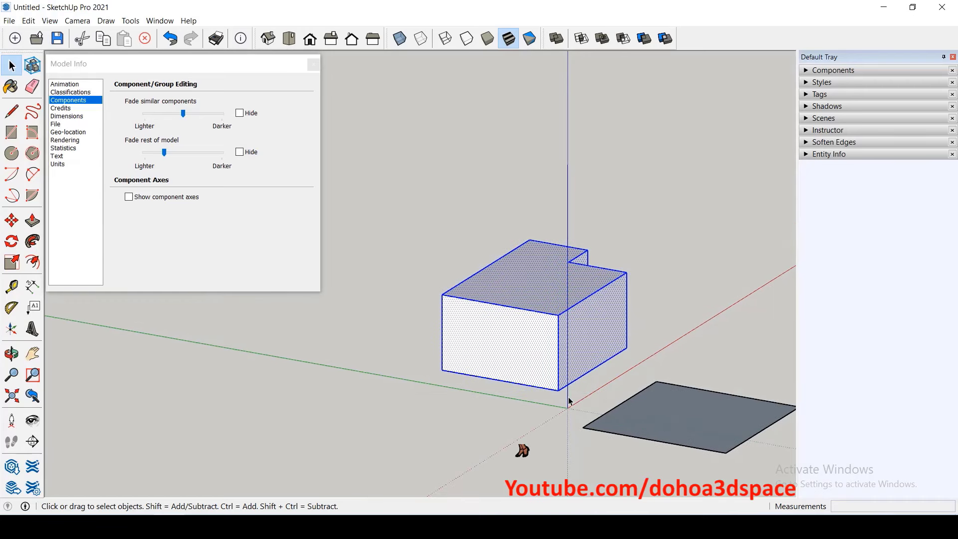
key(m)
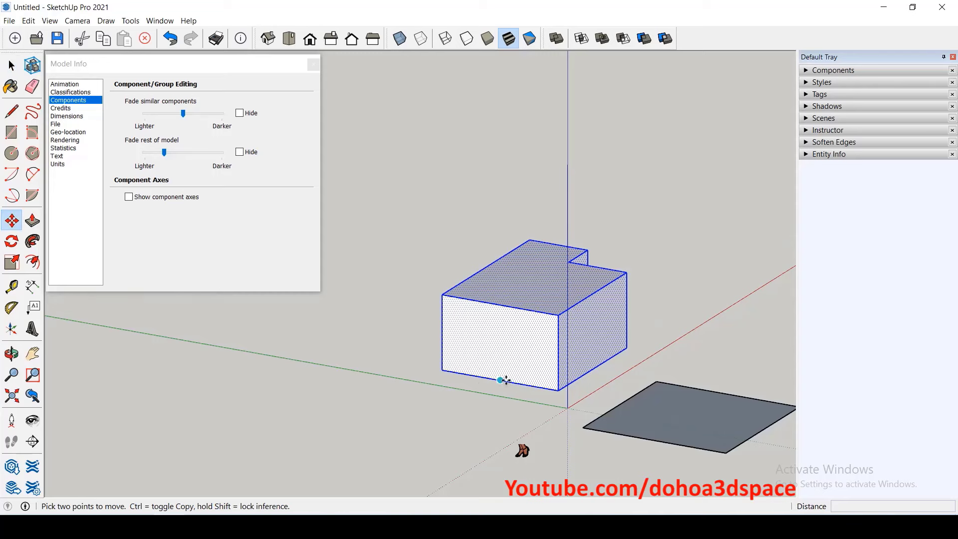
scroll(602, 342, down, 3)
click(519, 375)
key(ctrl)
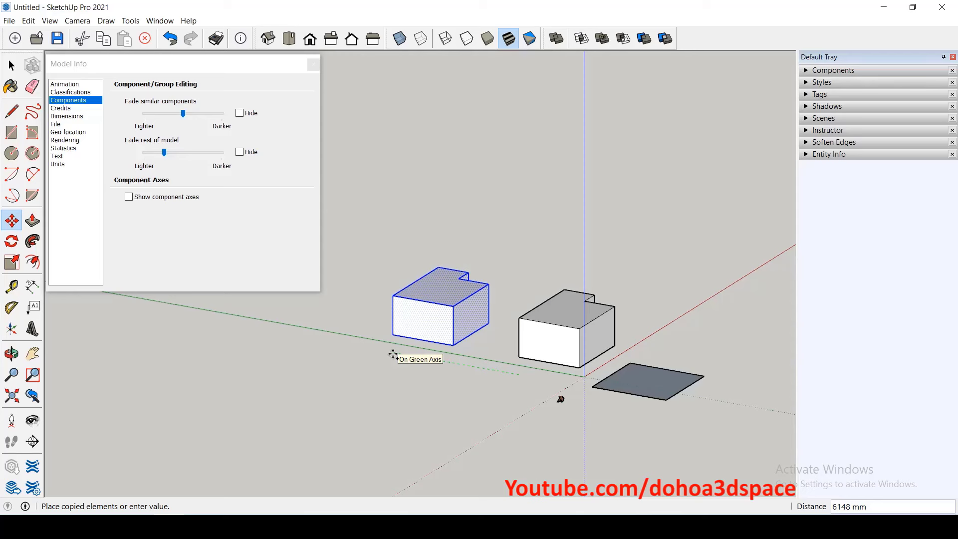
click(394, 354)
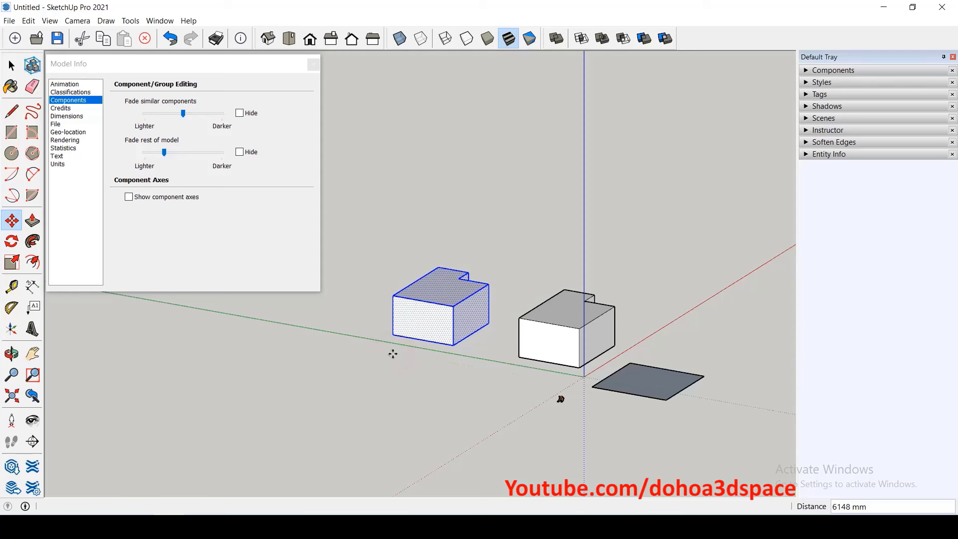
key(space)
- Fit the whole model in view and switch to the front view
mouse_move(465, 375)
middle_down()
mouse_move(443, 406)
mouse_move(297, 423)
mouse_move(358, 278)
mouse_move(466, 224)
mouse_move(531, 316)
middle_up()
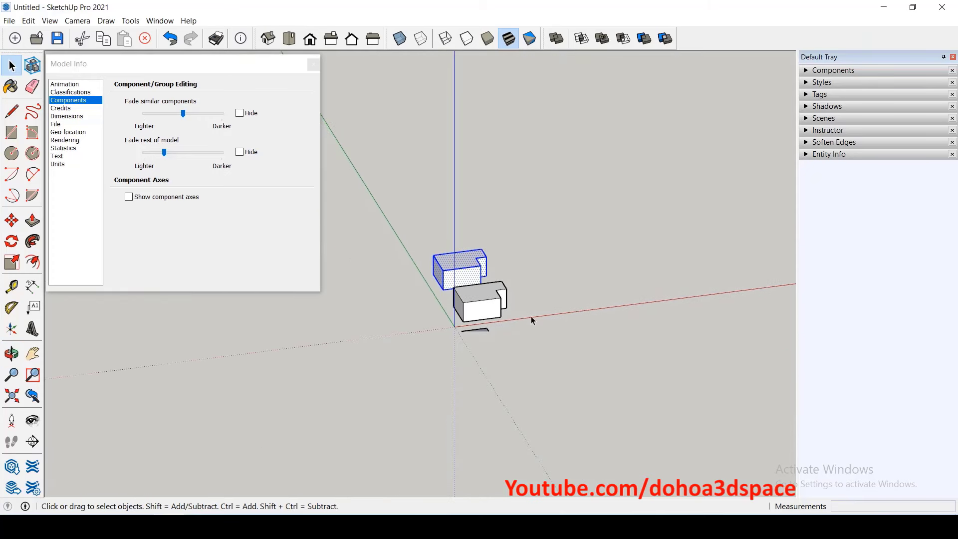
click(11, 395)
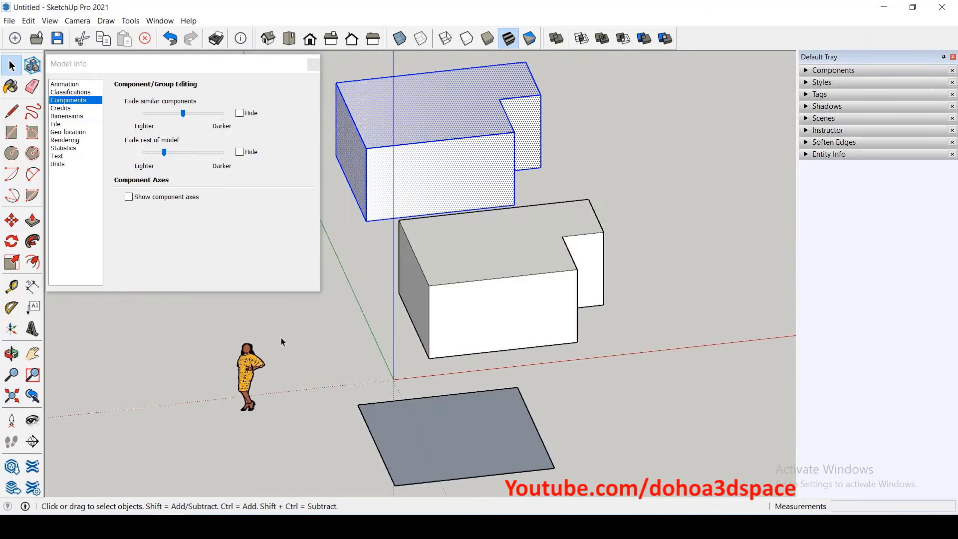
scroll(406, 356, down, 1)
key(o)
key(F3)
key(space)
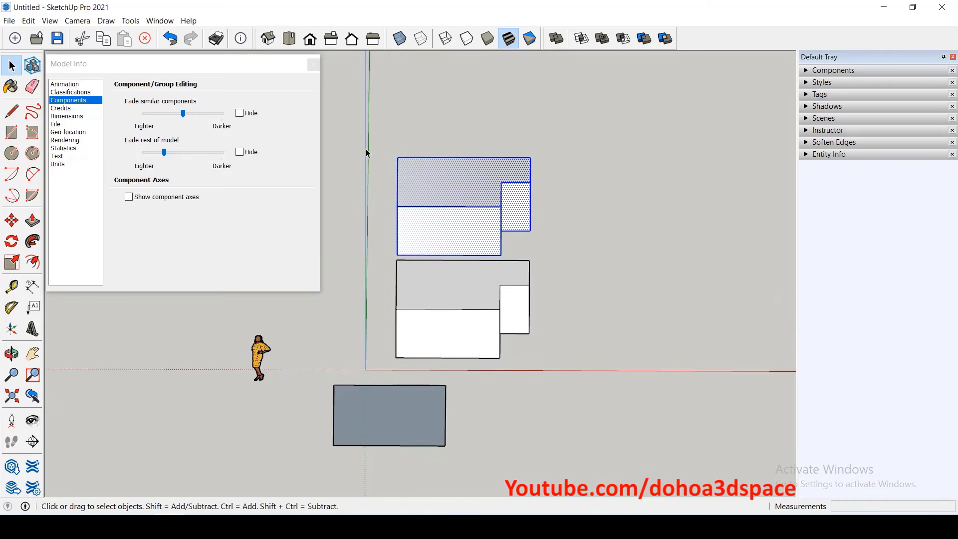
- Copy both L-shaped blocks about 8137 mm to the right along the red axis
drag(363, 135, 594, 374)
key(m)
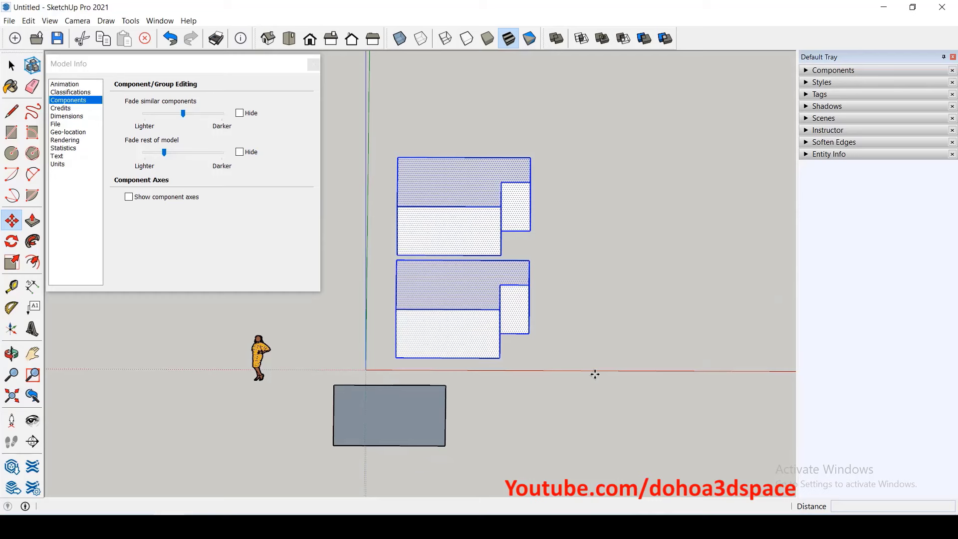
click(520, 369)
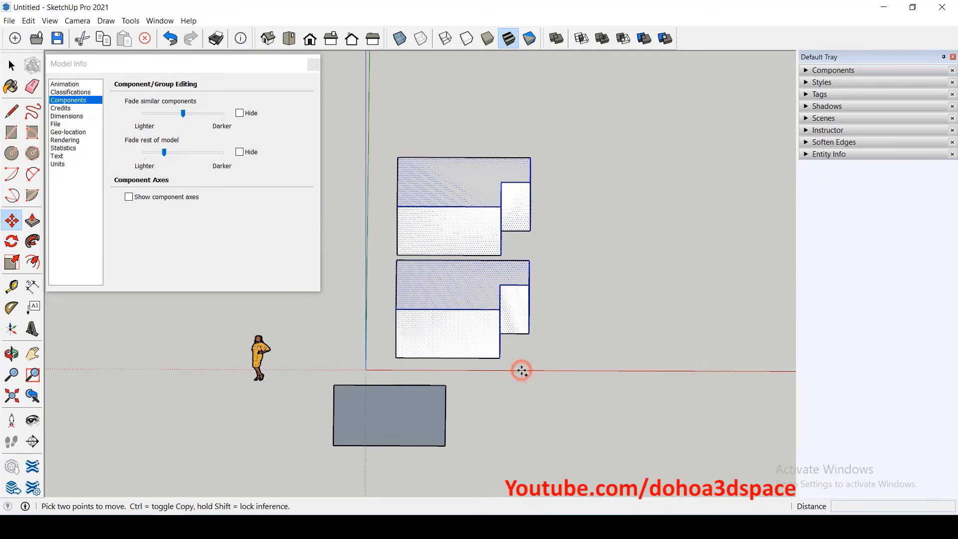
key(ctrl)
scroll(456, 346, down, 2)
scroll(563, 352, down, 1)
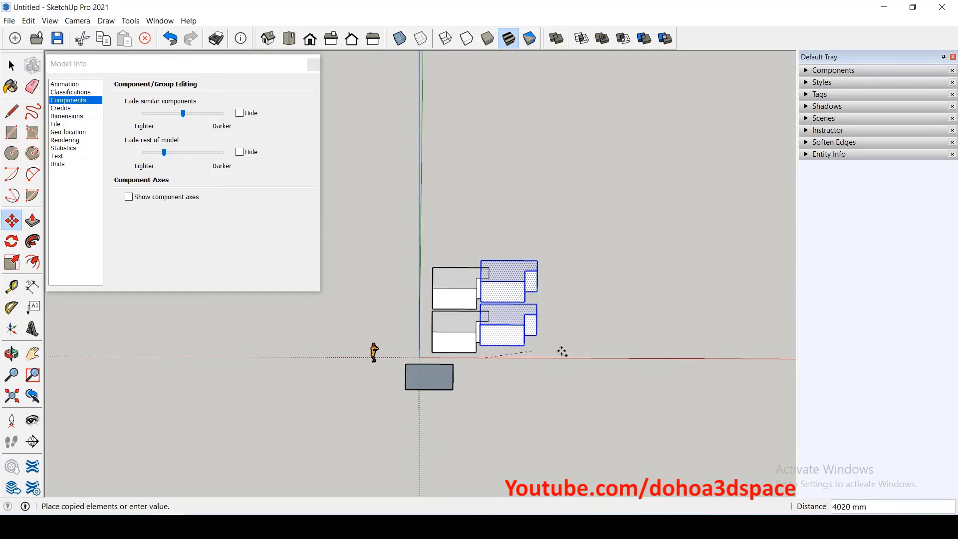
click(595, 356)
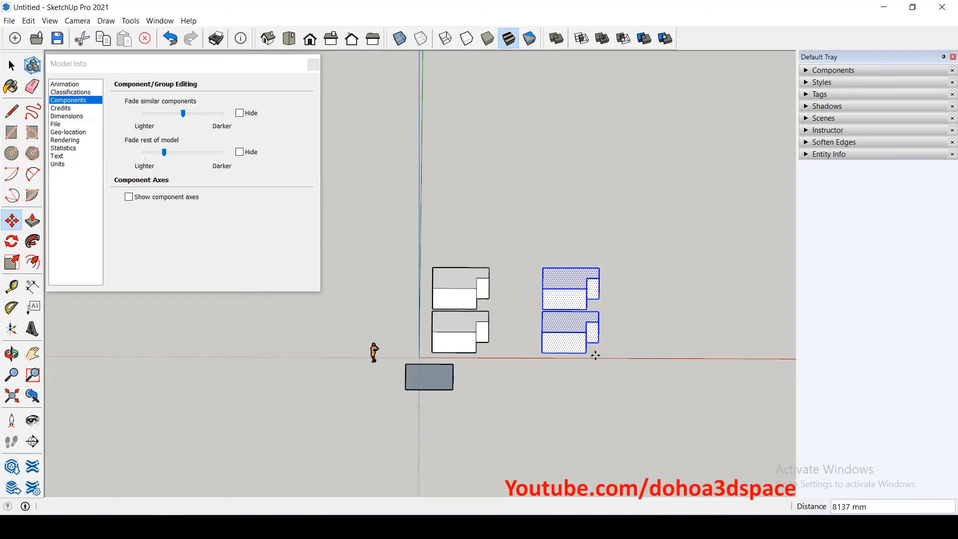
key(space)
- Clear the selection and box-select the right-hand pair of copies
click(624, 346)
scroll(624, 346, up, 2)
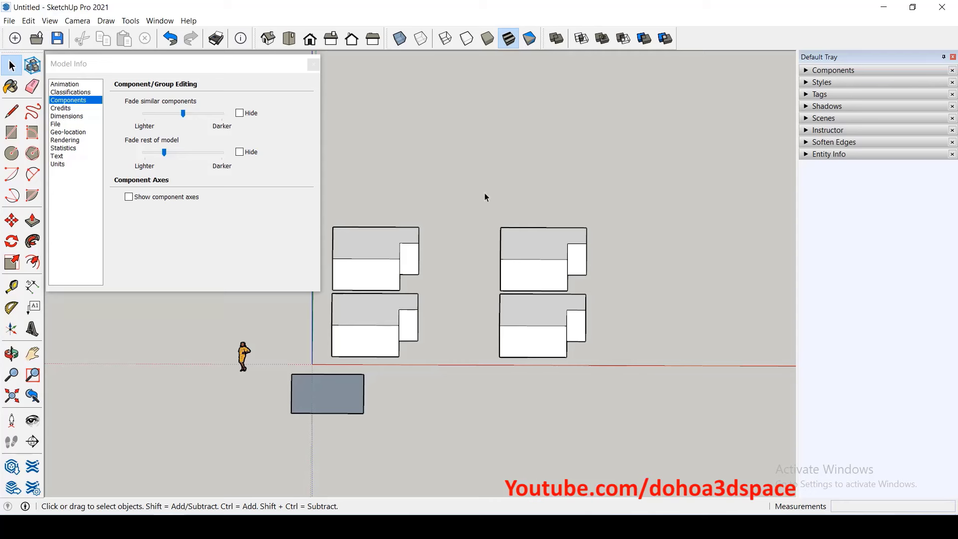
drag(463, 181, 659, 391)
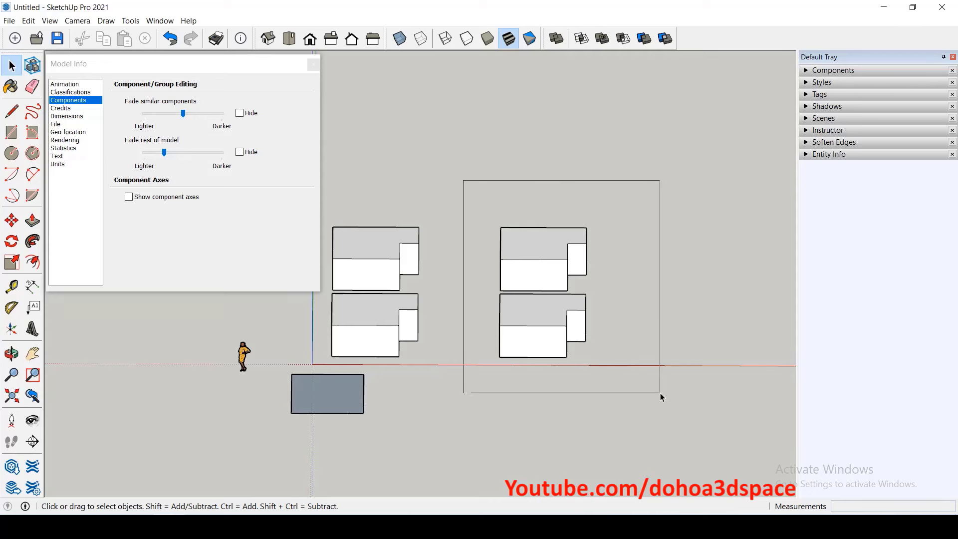
- Erase the right-hand pair of copies and orbit back to a 3D view
right_click(539, 271)
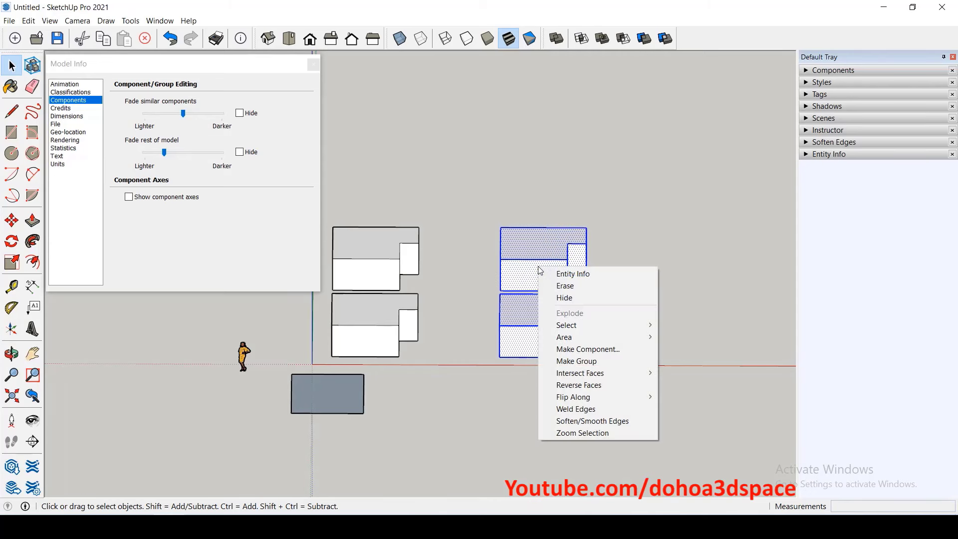
click(563, 287)
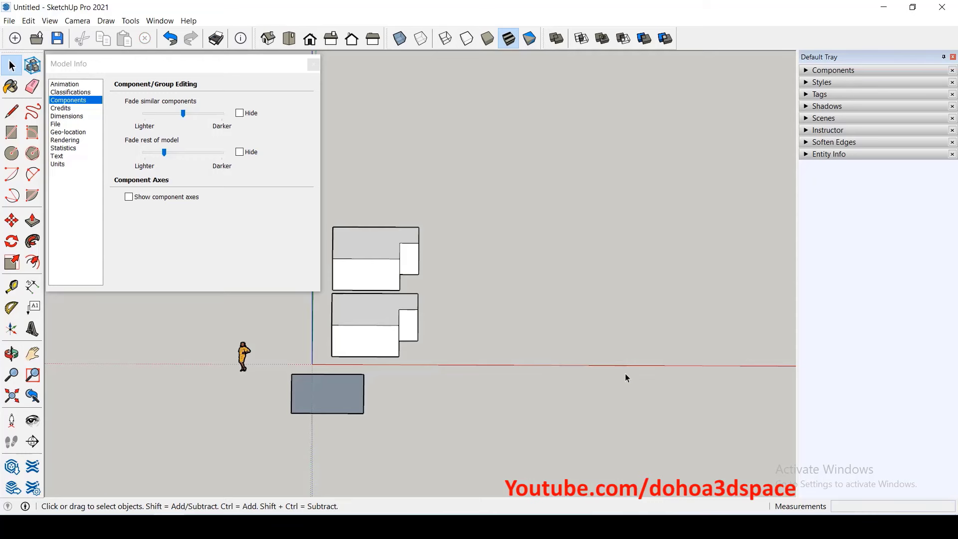
mouse_move(627, 379)
middle_down()
mouse_move(440, 376)
mouse_move(428, 349)
middle_up()
scroll(424, 344, up, 3)
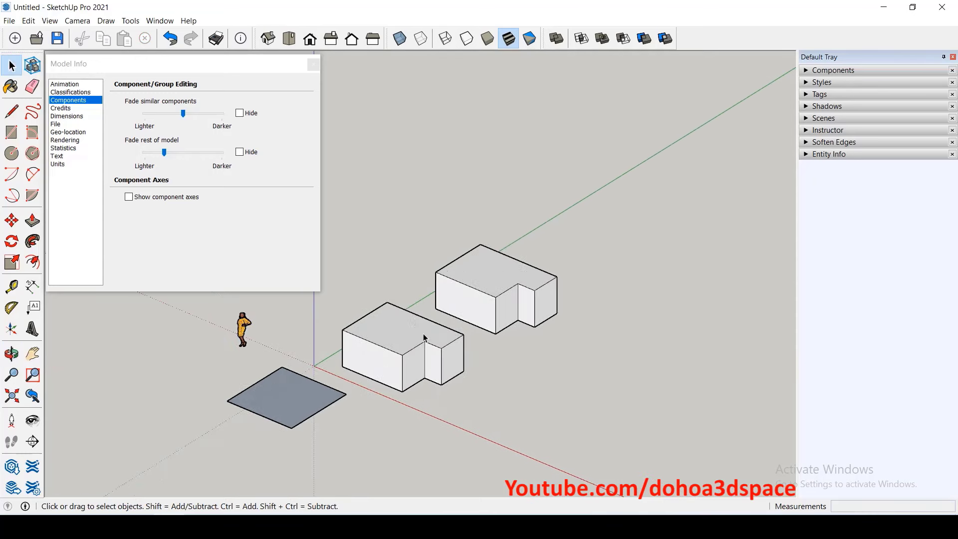
scroll(414, 319, up, 3)
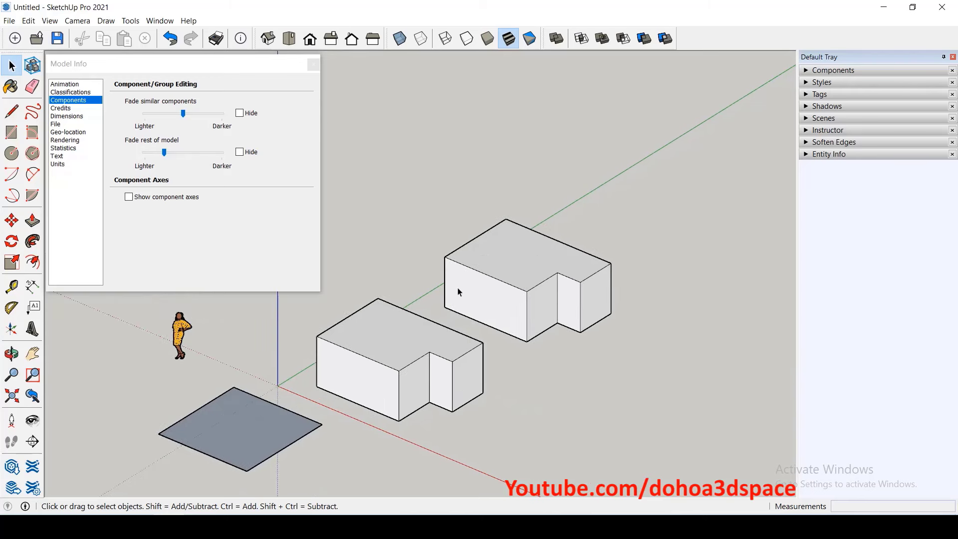
- Turn the rear L-shaped block into a group
click(476, 287)
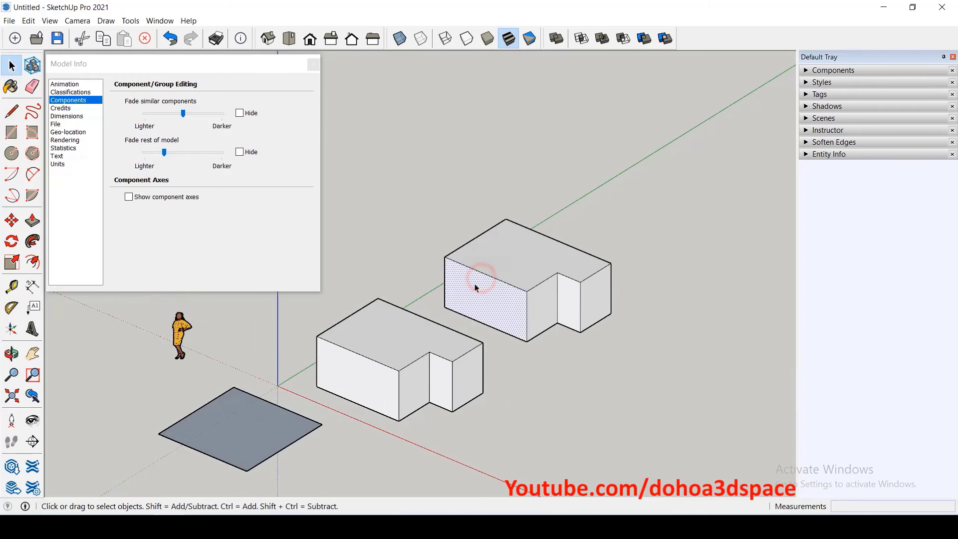
click(399, 330)
triple_click(530, 279)
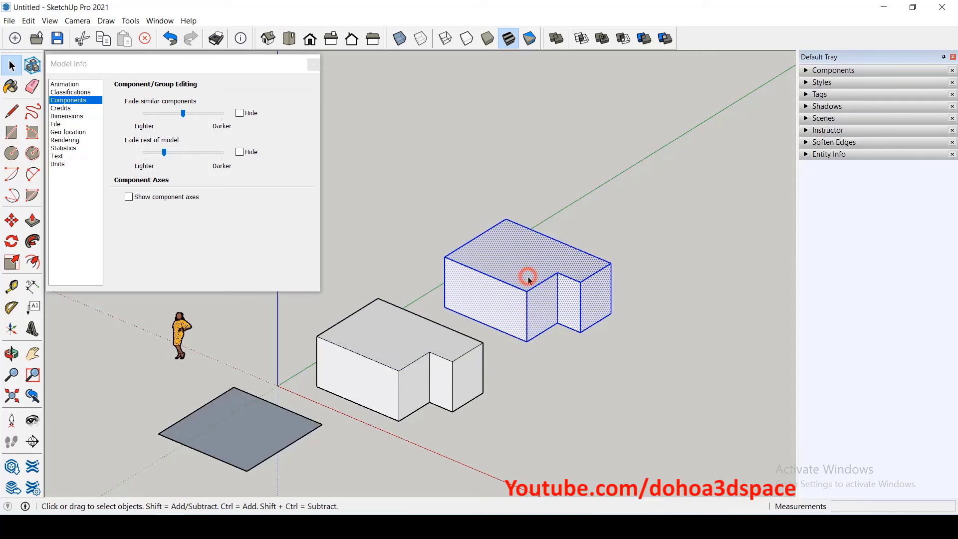
right_click(530, 279)
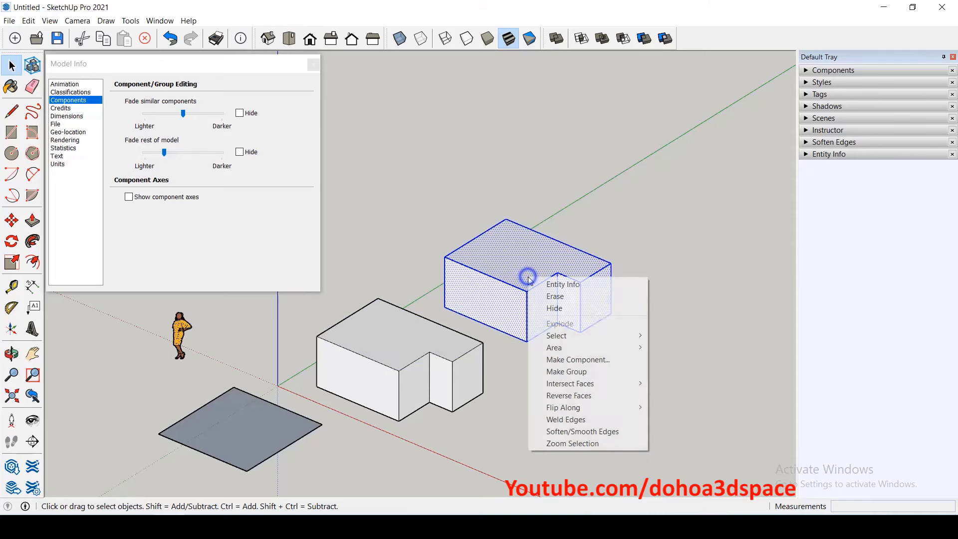
click(582, 371)
- Make the front L-shaped block a component
triple_click(406, 335)
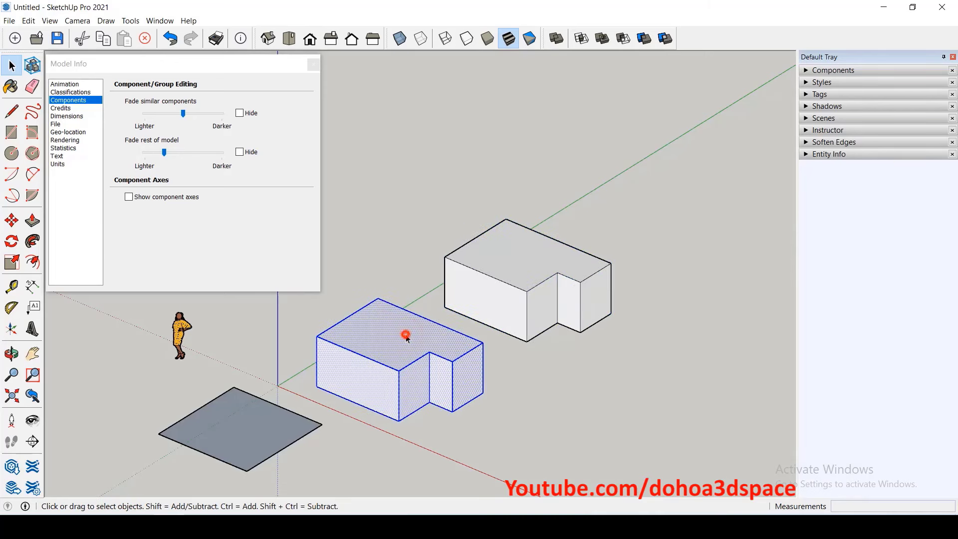
right_click(406, 334)
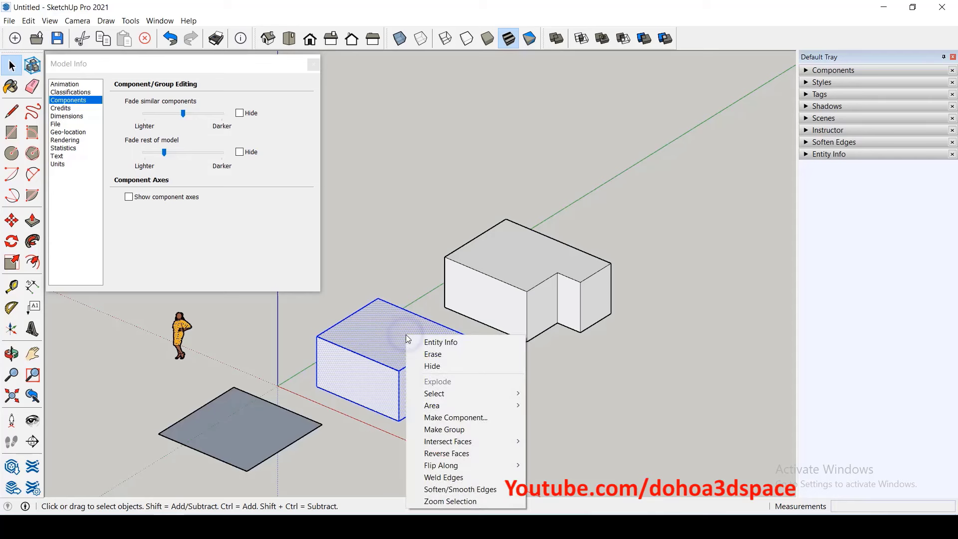
click(467, 417)
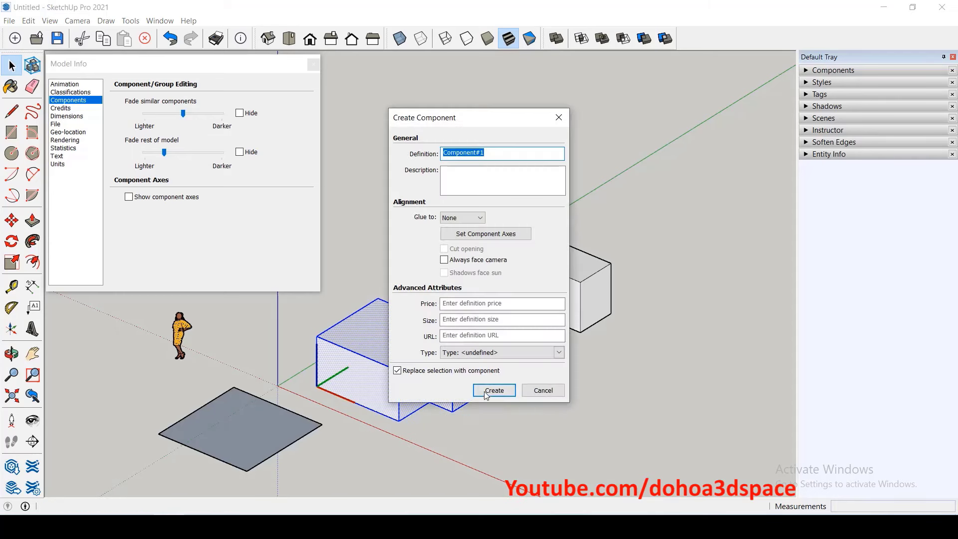
click(488, 392)
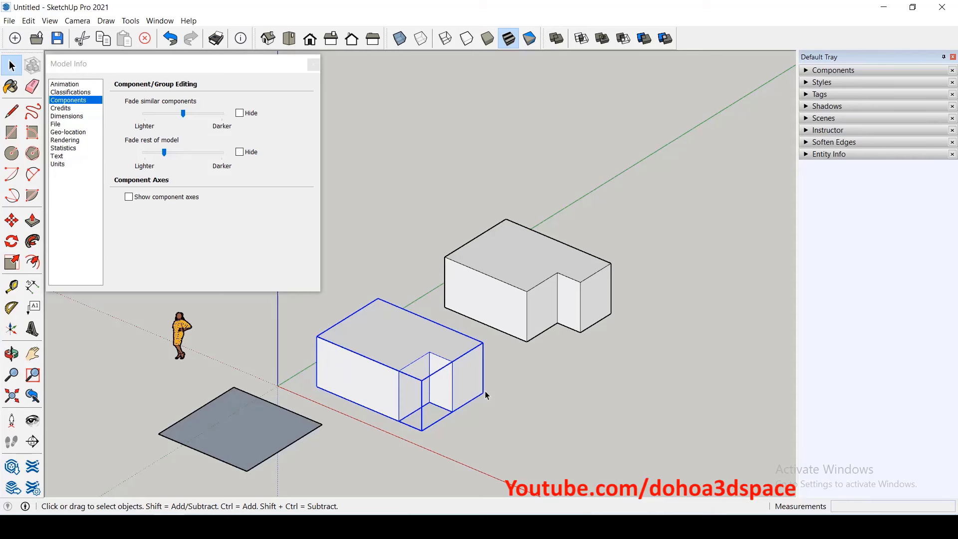
- Start a Ctrl-move copy of the component, then cancel back to selection
scroll(453, 313, down, 2)
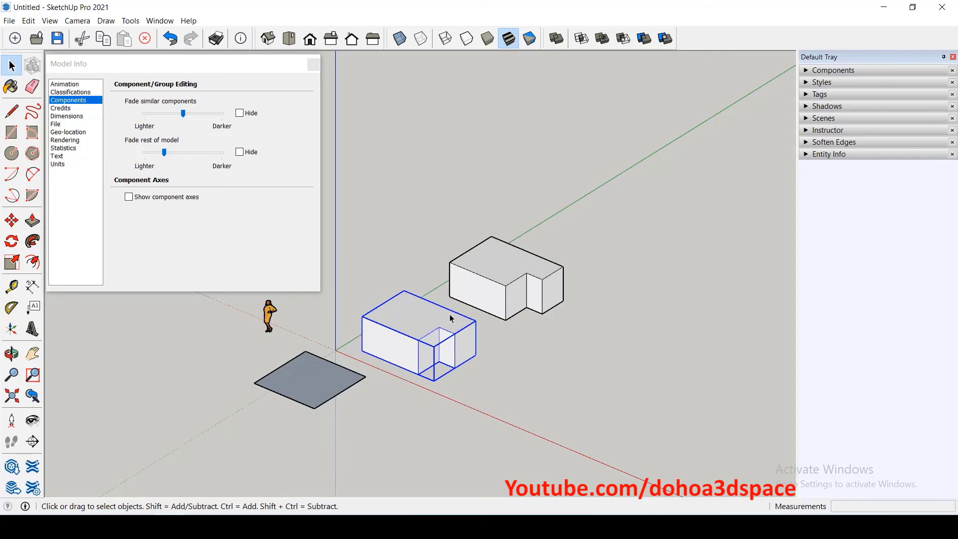
scroll(505, 375, up, 1)
scroll(505, 376, up, 1)
key(m)
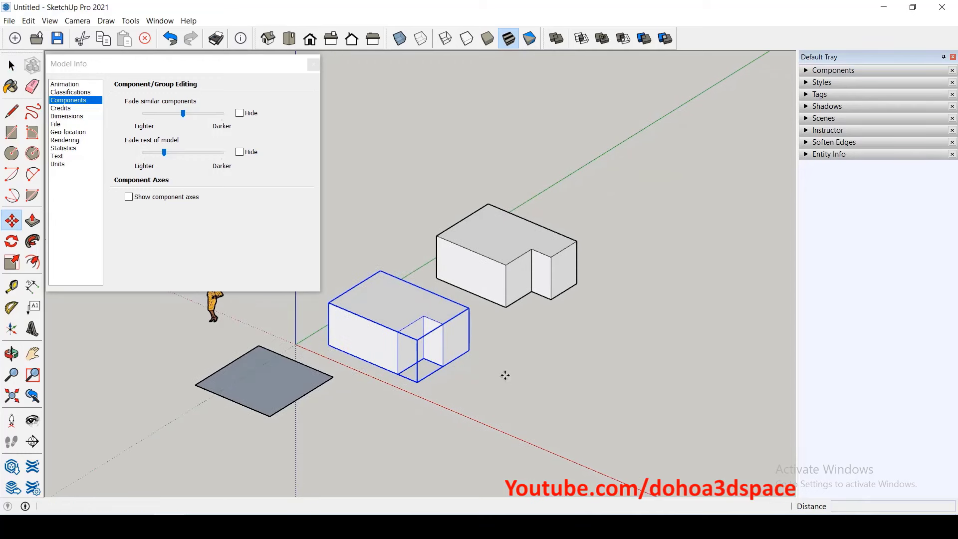
click(490, 380)
key(ctrl)
scroll(539, 406, down, 1)
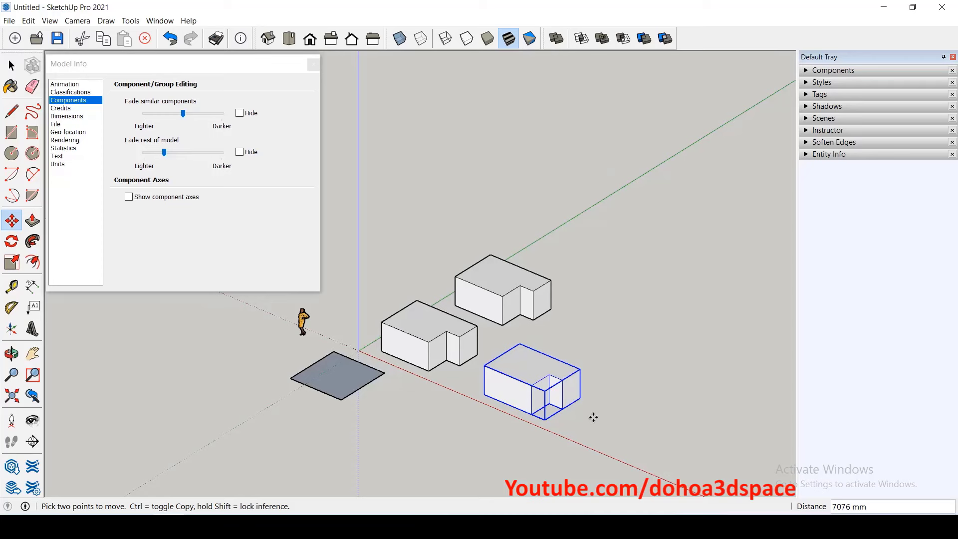
key(space)
- Select a block and Ctrl-move a copy of it to the right
click(543, 307)
scroll(546, 308, up, 2)
key(m)
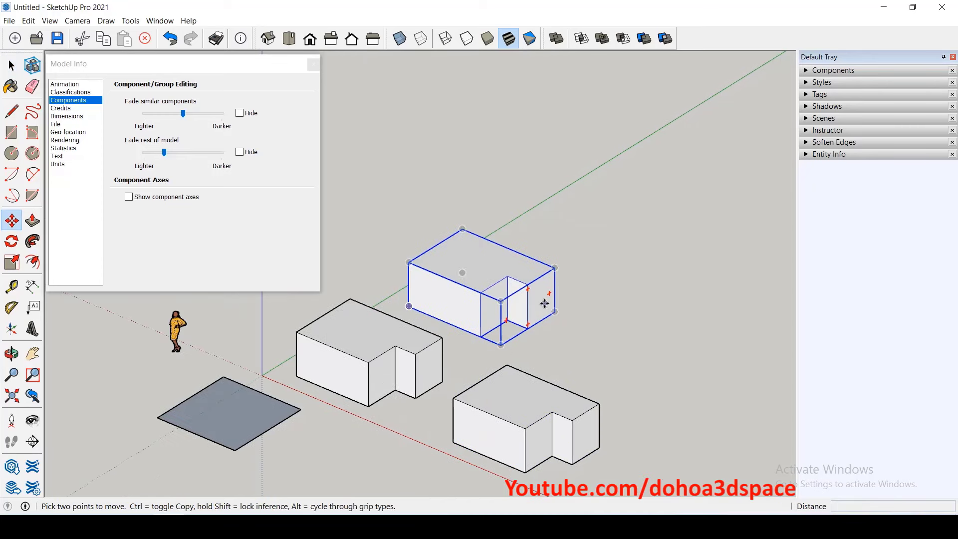
click(603, 336)
key(ctrl)
scroll(649, 356, down, 2)
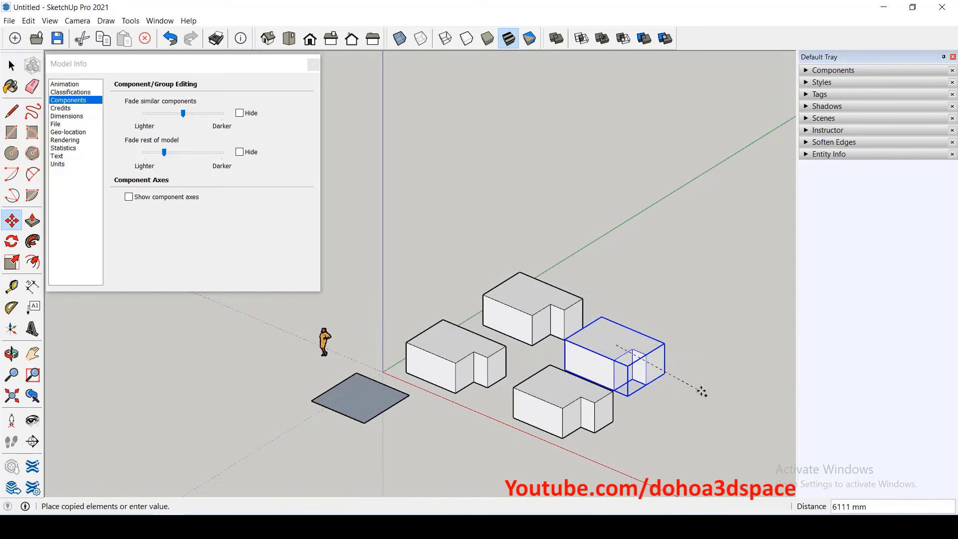
click(729, 397)
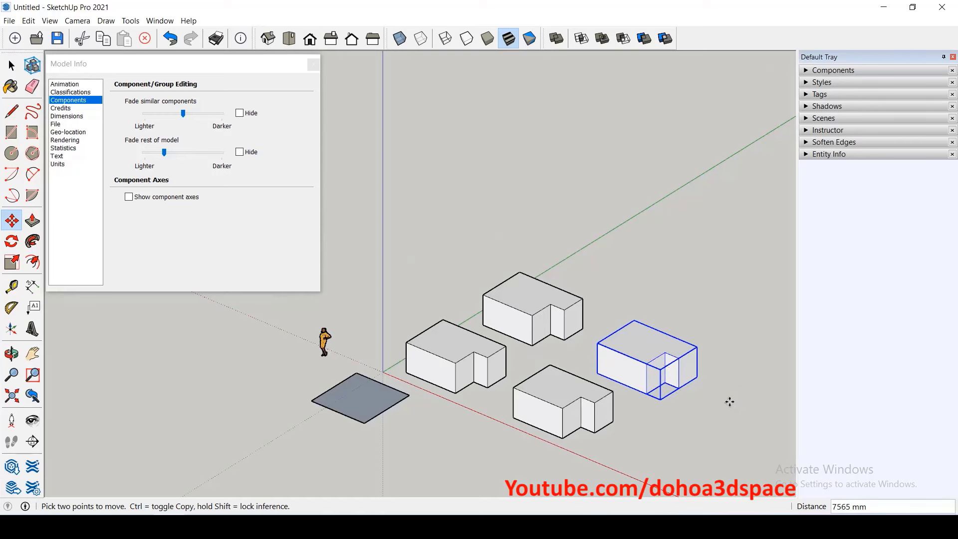
key(space)
- Orbit to a lower angle, zoom in, and select the lower-left block
mouse_move(728, 402)
middle_down()
mouse_move(492, 343)
mouse_move(490, 436)
middle_up()
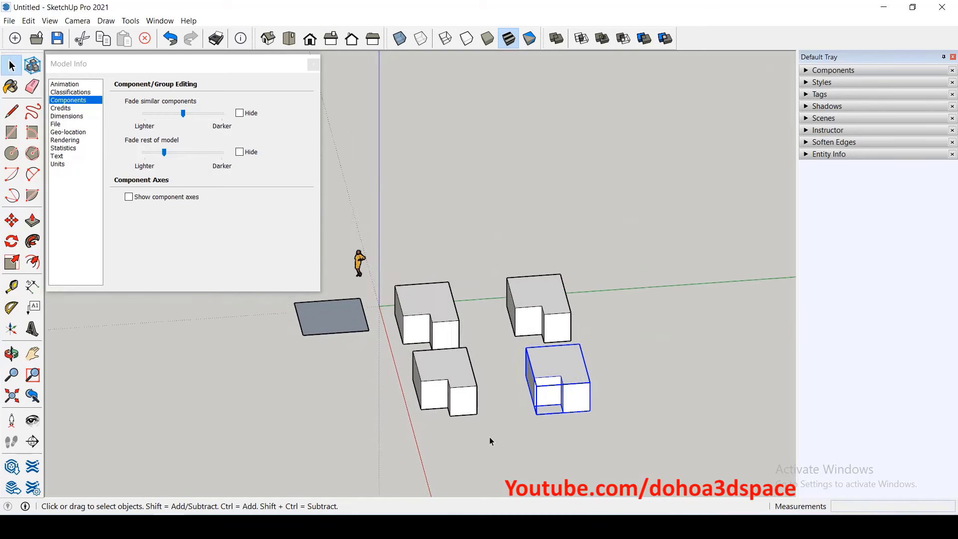
scroll(501, 386, up, 3)
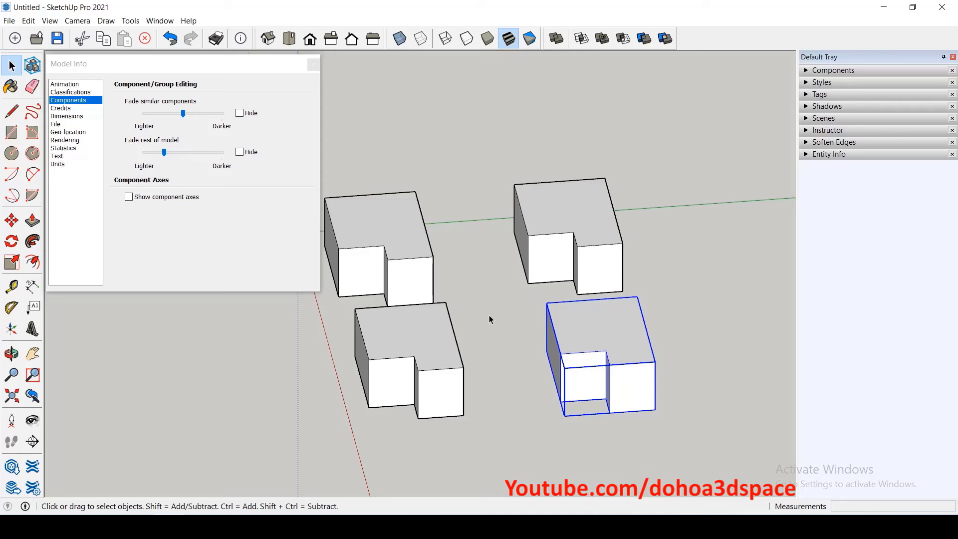
click(440, 326)
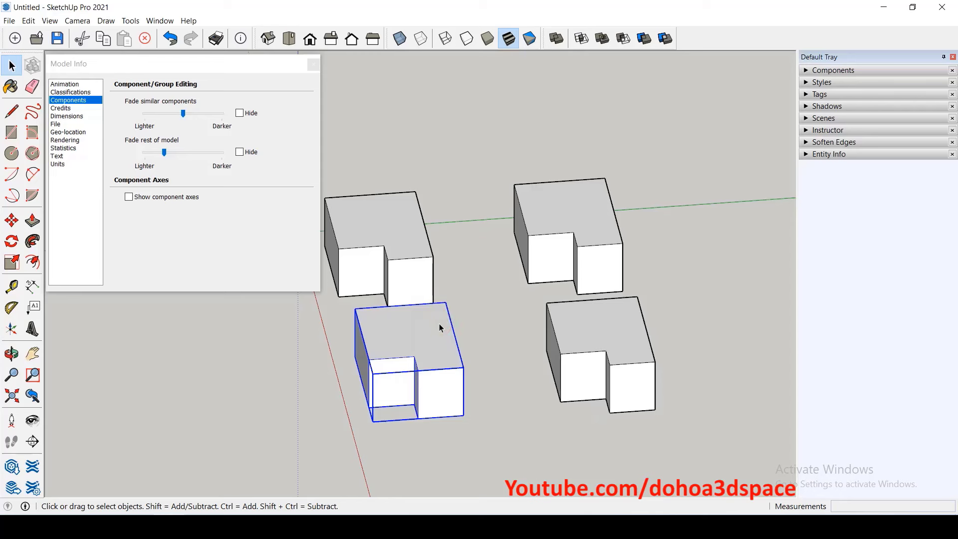
- Inside the lower-left block, lower the short wing's top edge to form a sloping ramp
double_click(432, 350)
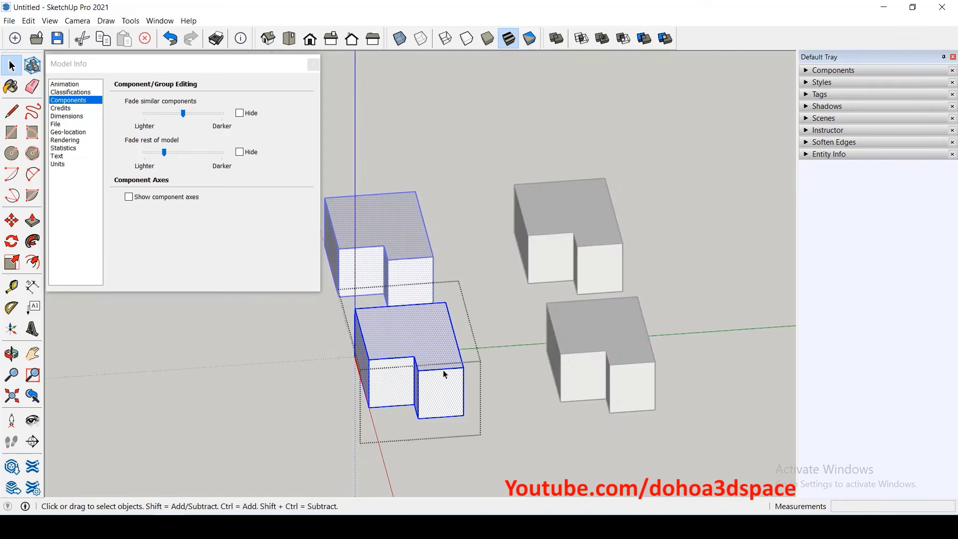
click(444, 370)
scroll(445, 372, up, 2)
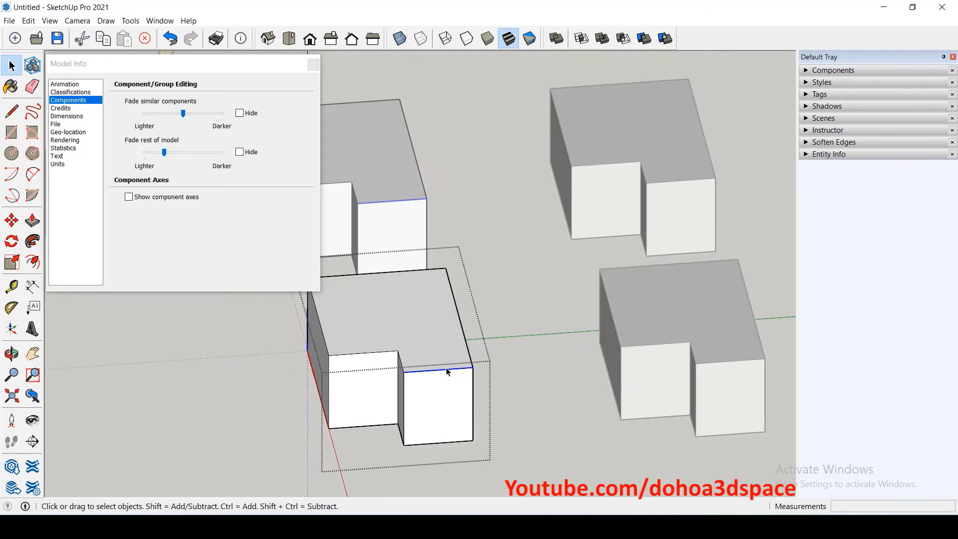
key(m)
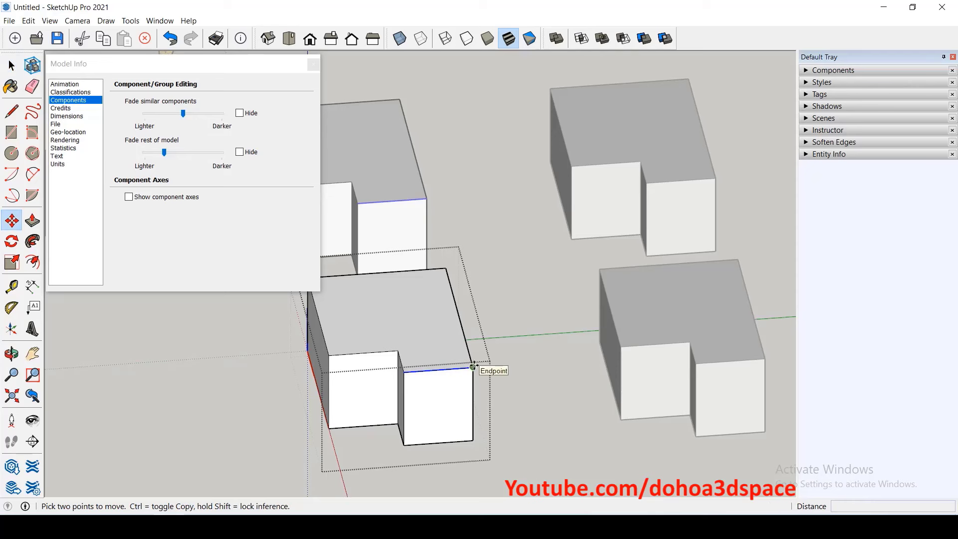
click(472, 367)
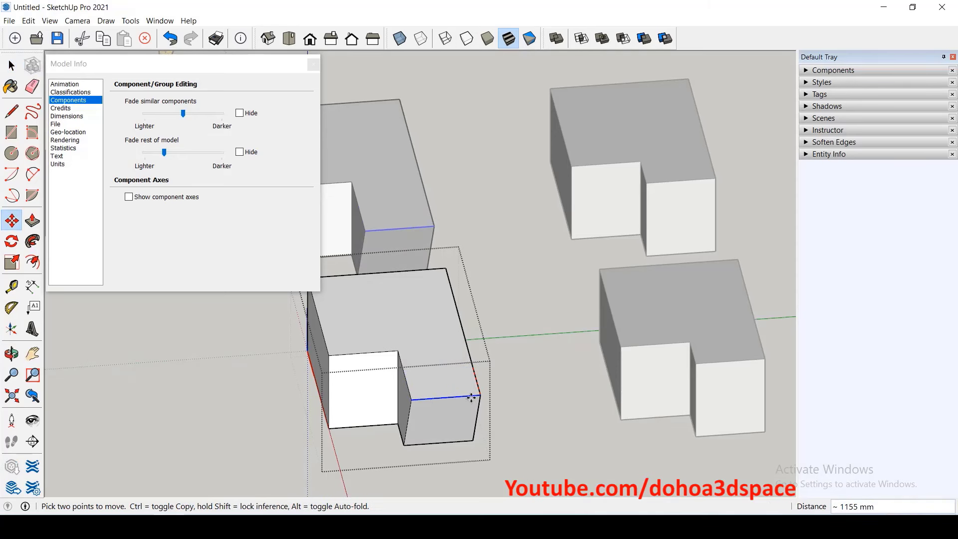
click(471, 398)
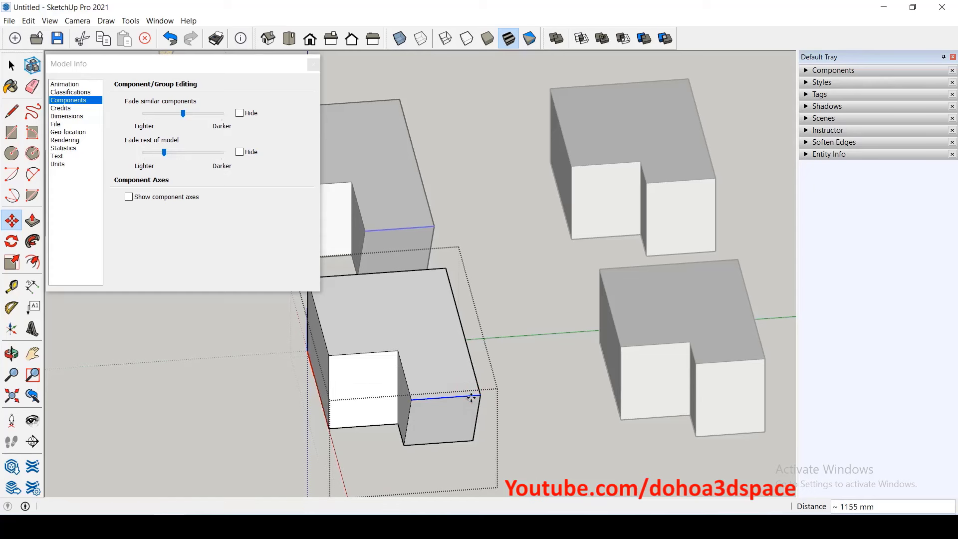
scroll(496, 368, down, 3)
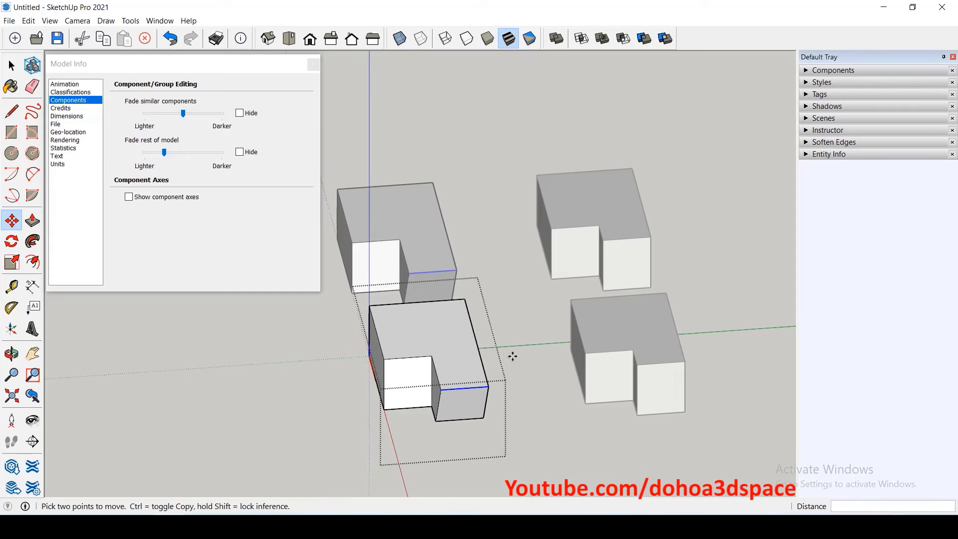
click(513, 356)
click(513, 357)
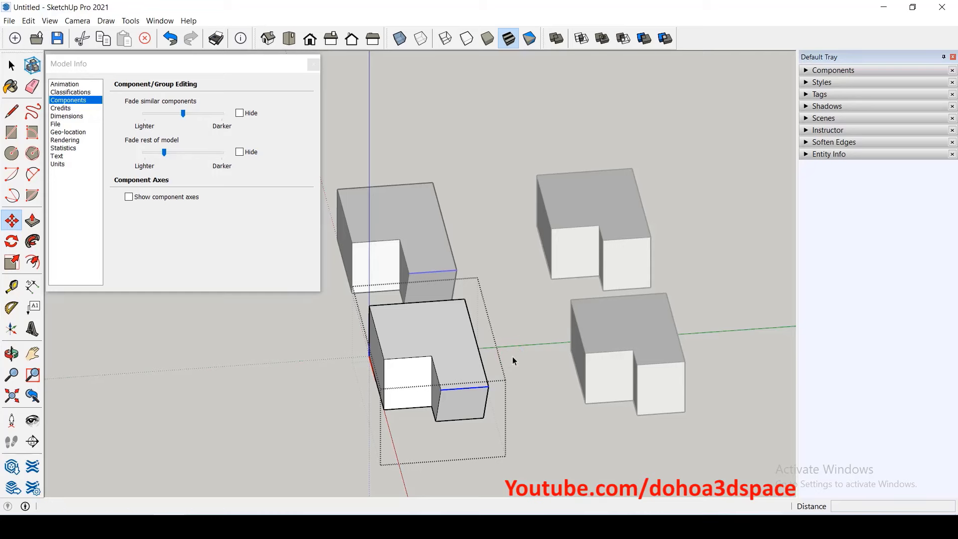
key(space)
click(513, 356)
- Inside the right-hand block, drop the short wing's top edge to slant its end
key(o)
drag(434, 387, 694, 374)
scroll(659, 387, down, 1)
key(space)
scroll(659, 384, down, 2)
scroll(668, 324, up, 2)
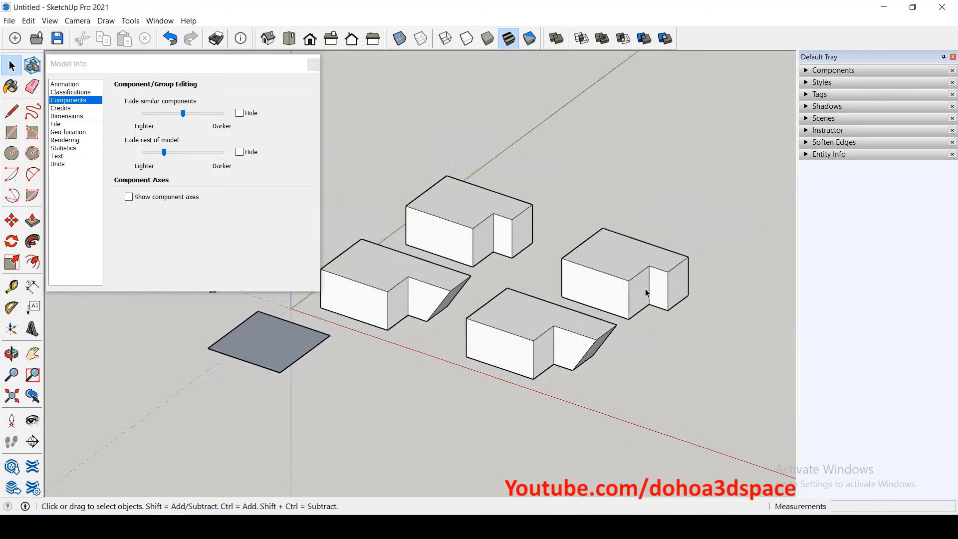
scroll(679, 274, up, 3)
double_click(690, 265)
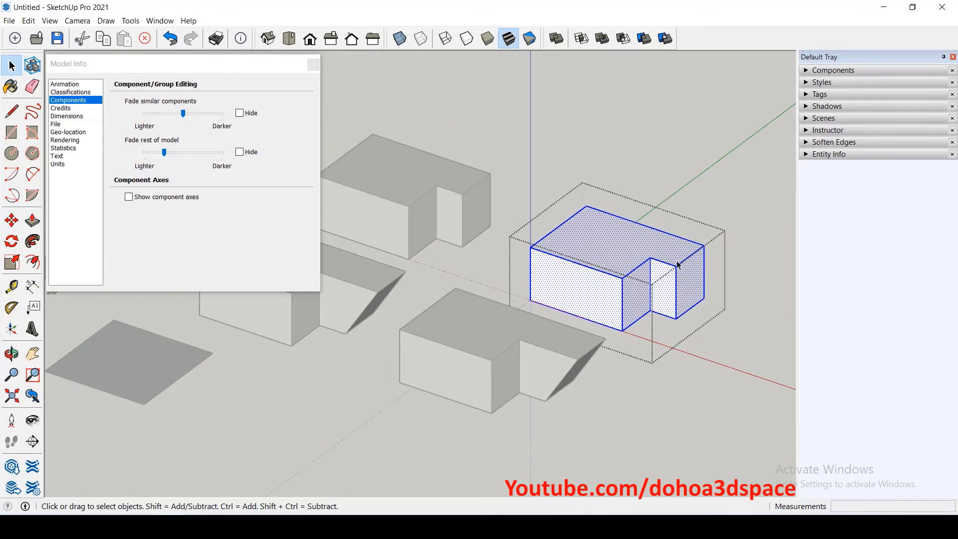
key(m)
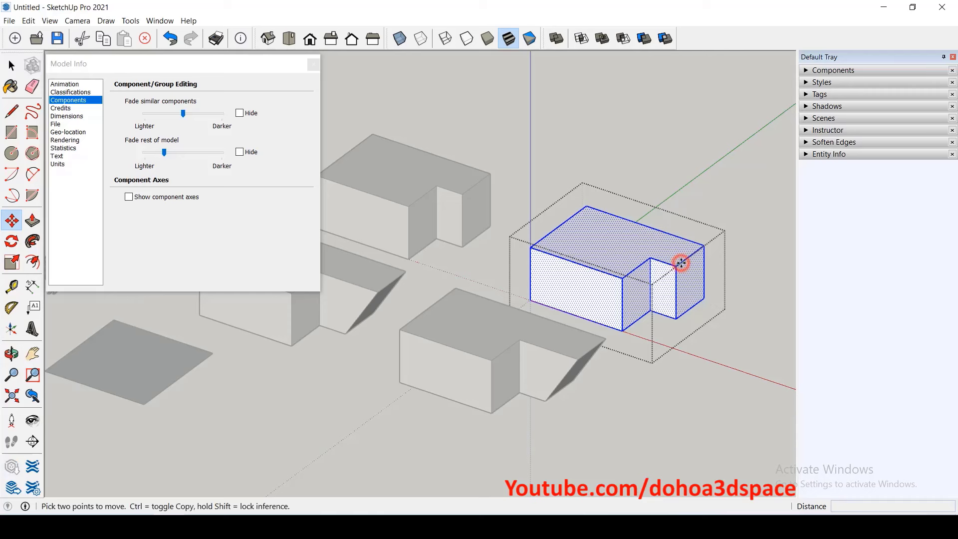
key(space)
click(681, 265)
key(m)
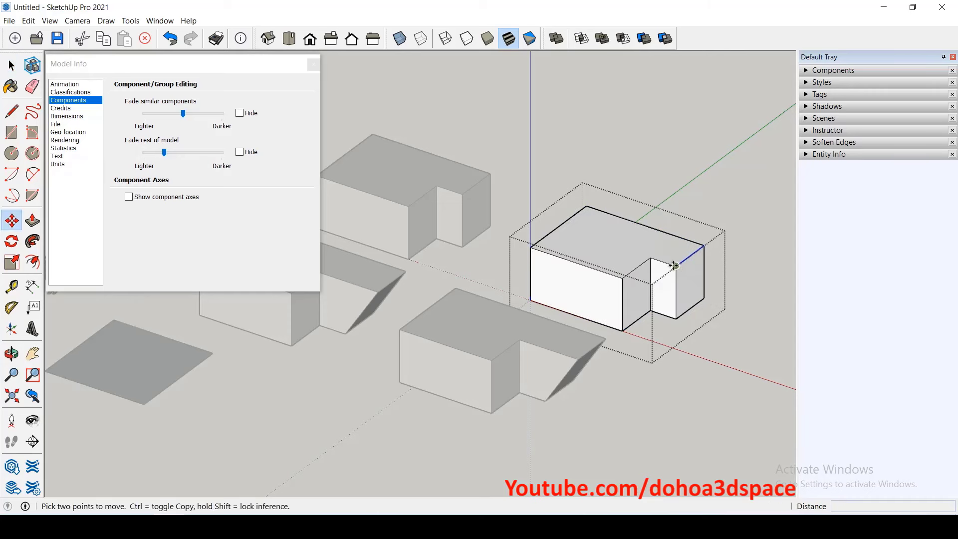
click(676, 265)
click(670, 231)
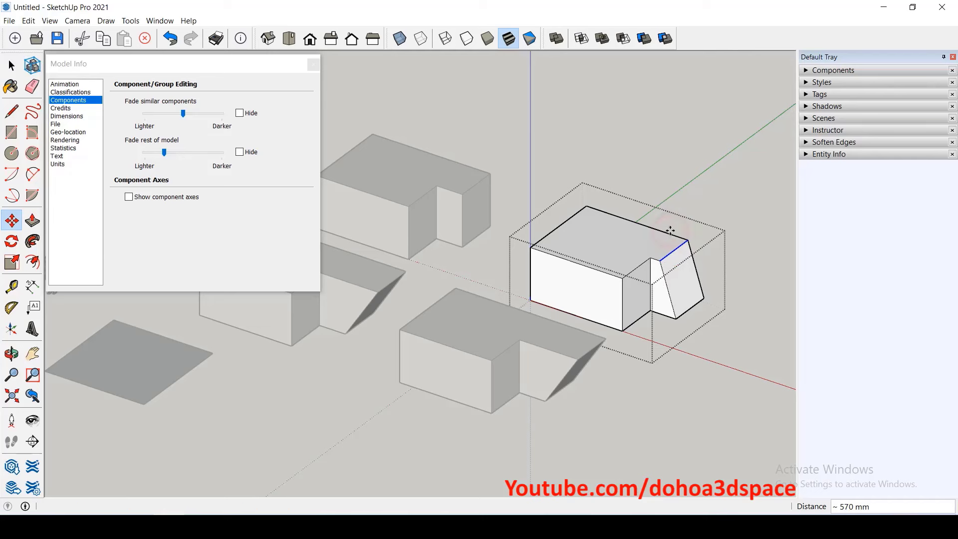
key(space)
click(684, 184)
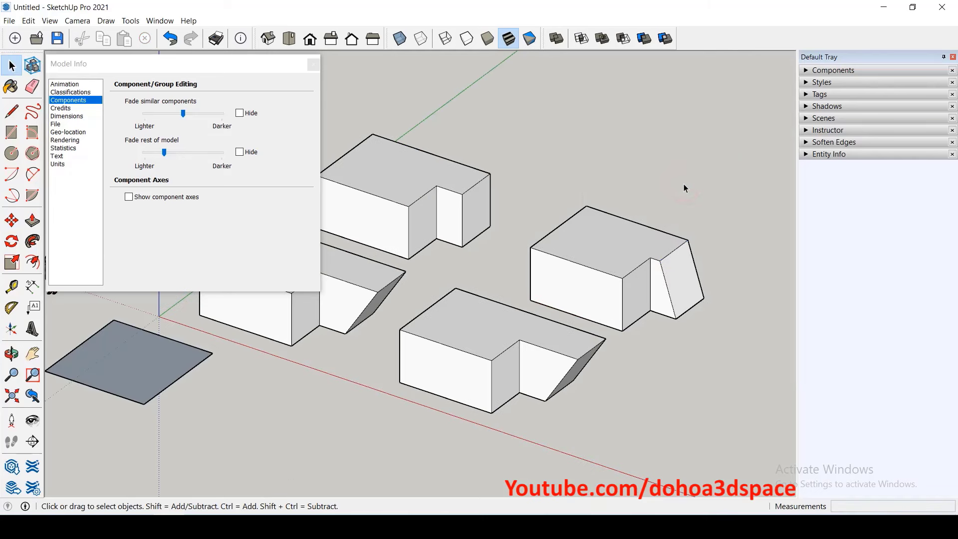
click(671, 244)
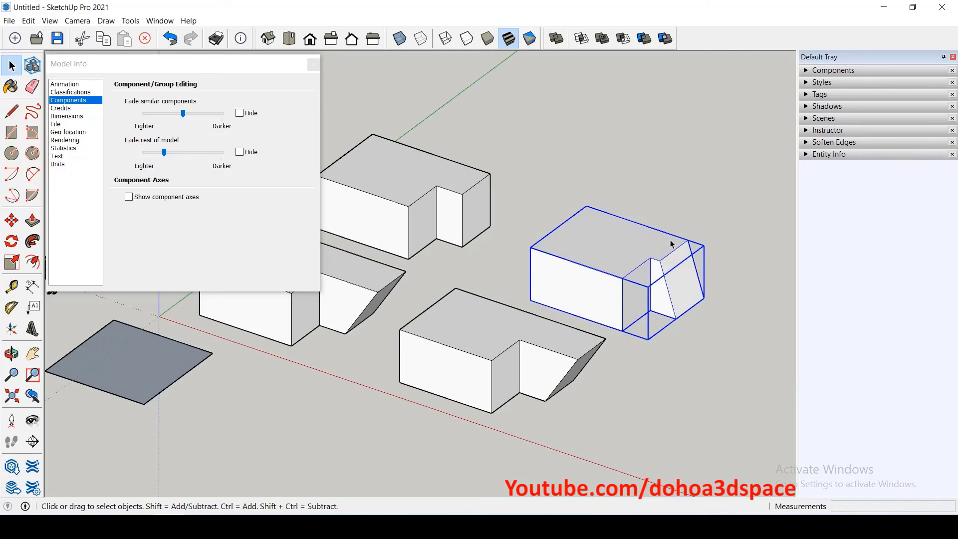
click(477, 178)
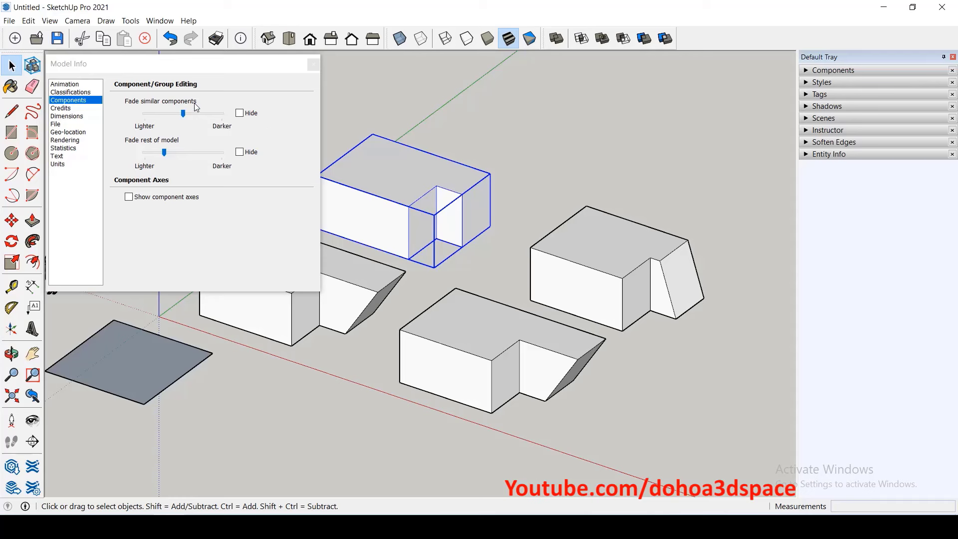
click(240, 115)
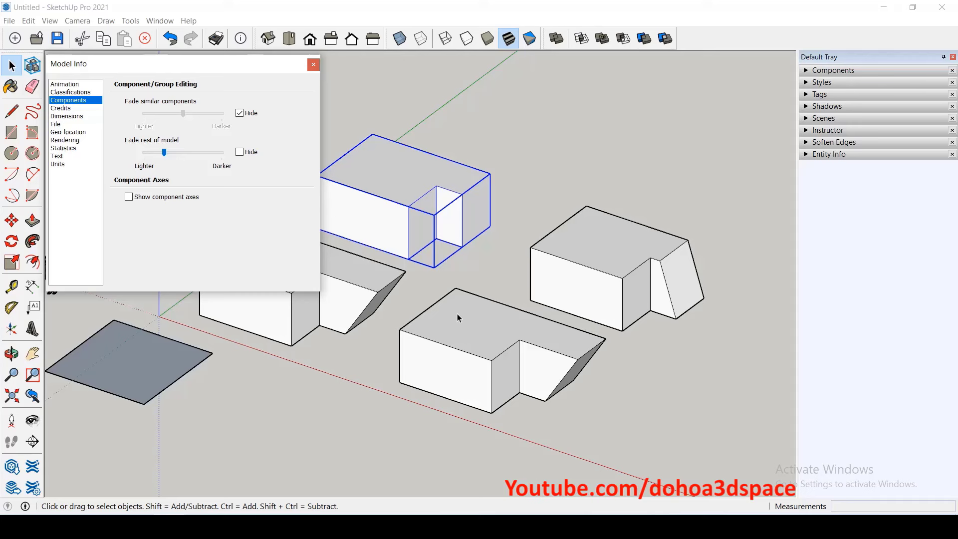
triple_click(458, 318)
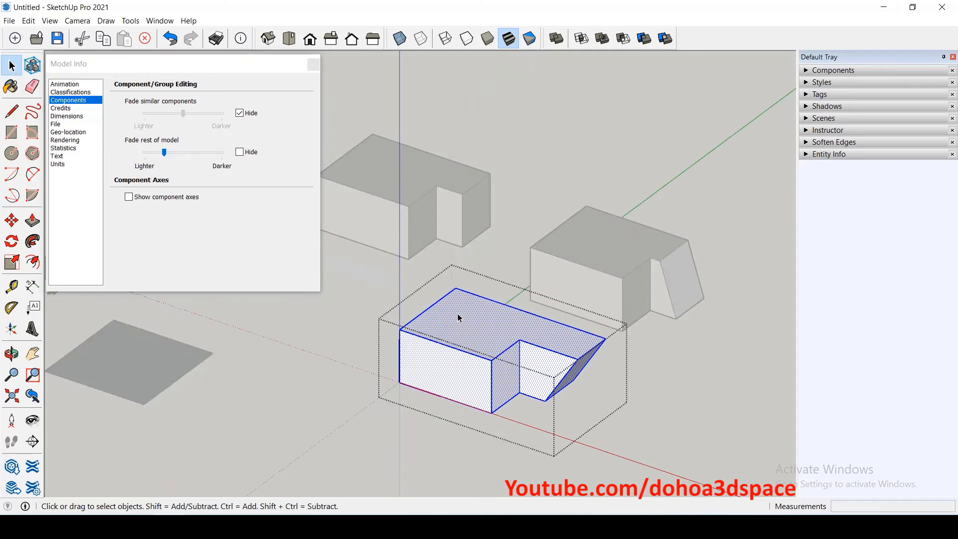
scroll(643, 362, down, 2)
scroll(539, 342, down, 2)
scroll(502, 337, up, 2)
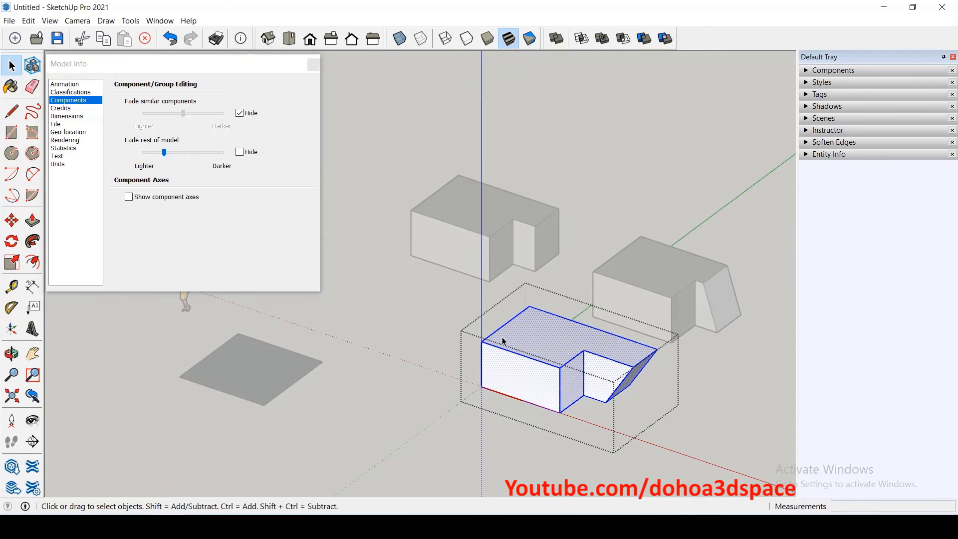
click(431, 389)
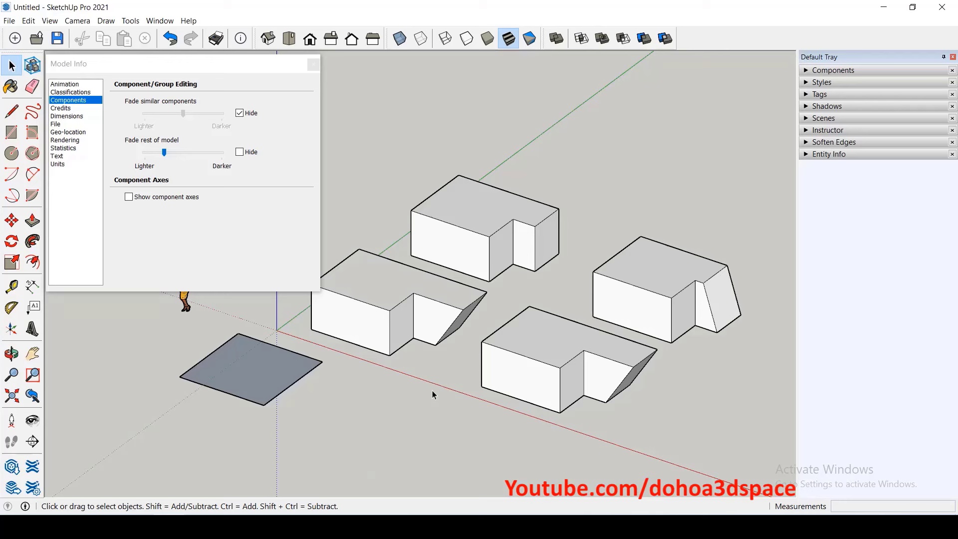
double_click(389, 294)
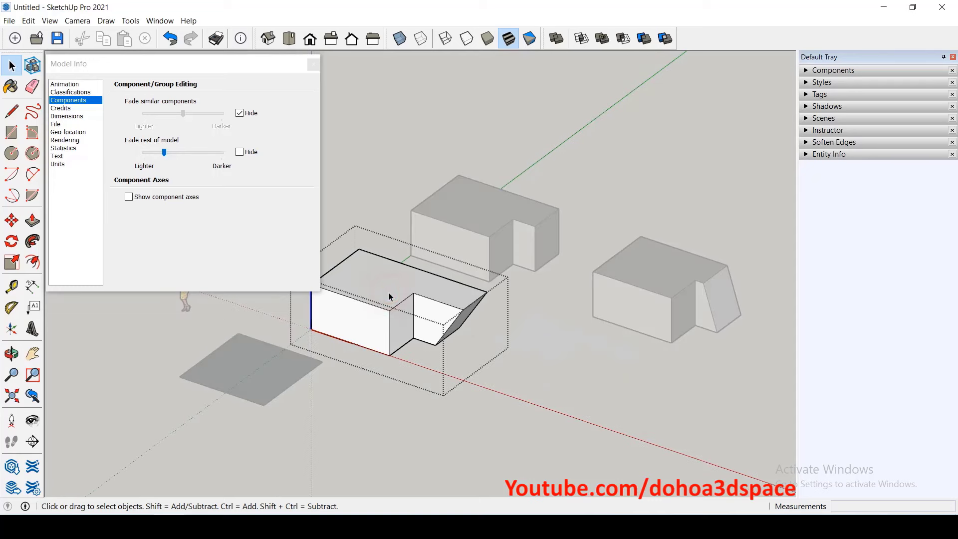
click(371, 388)
double_click(516, 357)
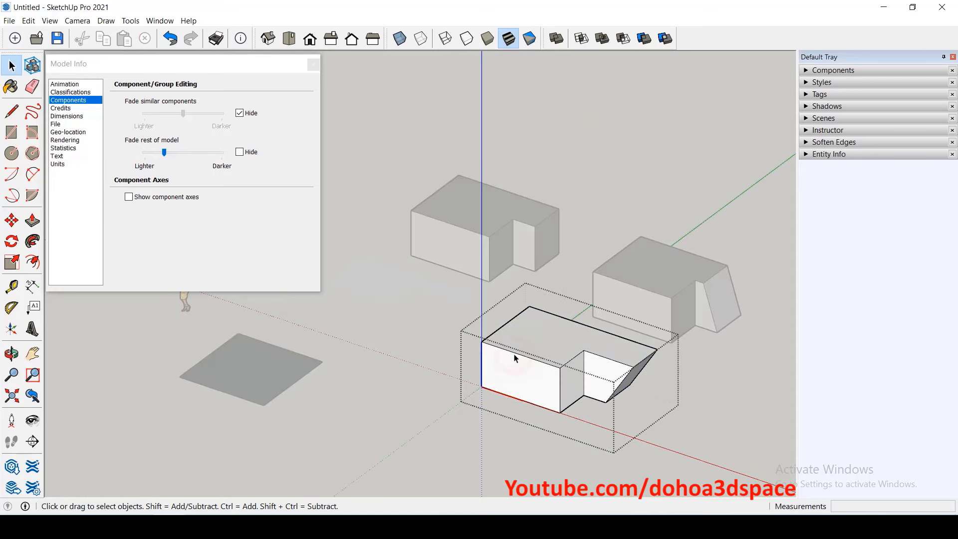
click(427, 394)
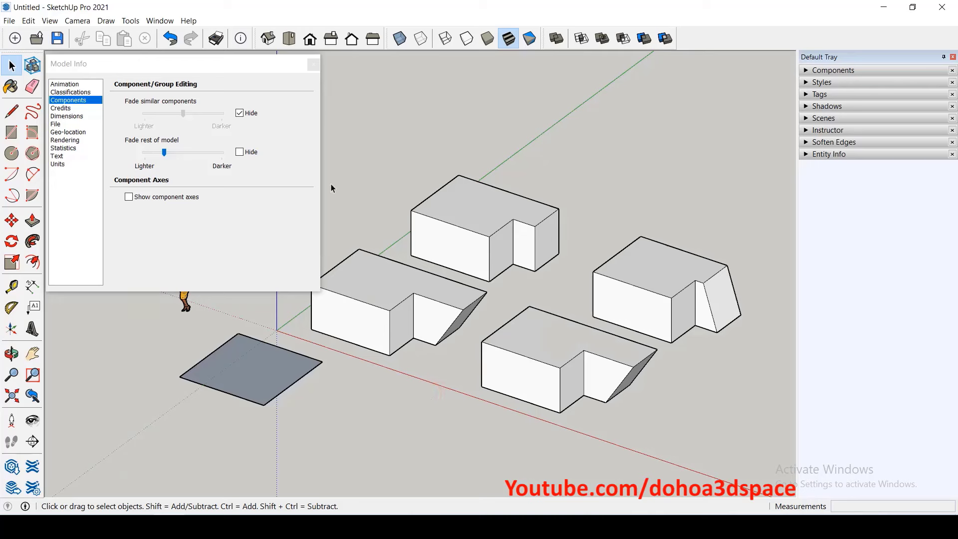
click(246, 116)
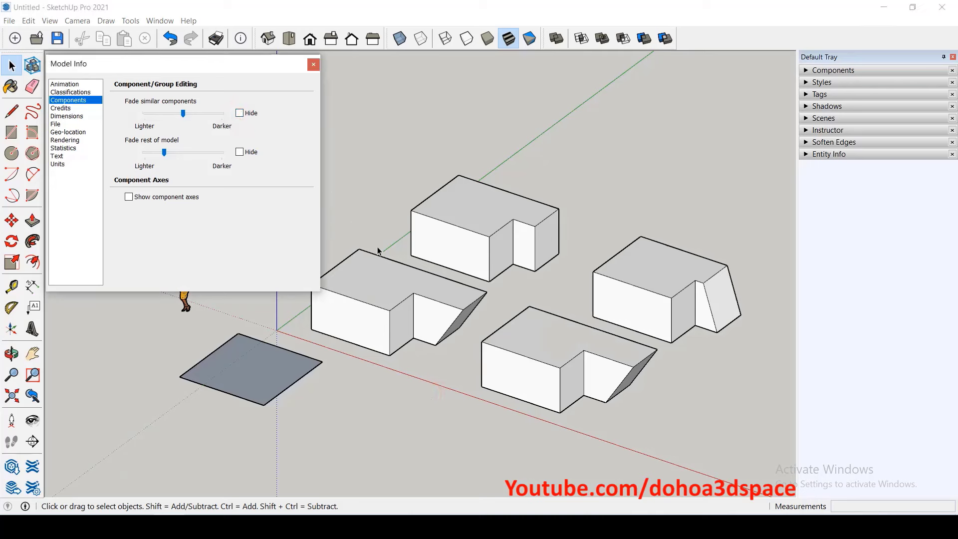
double_click(519, 343)
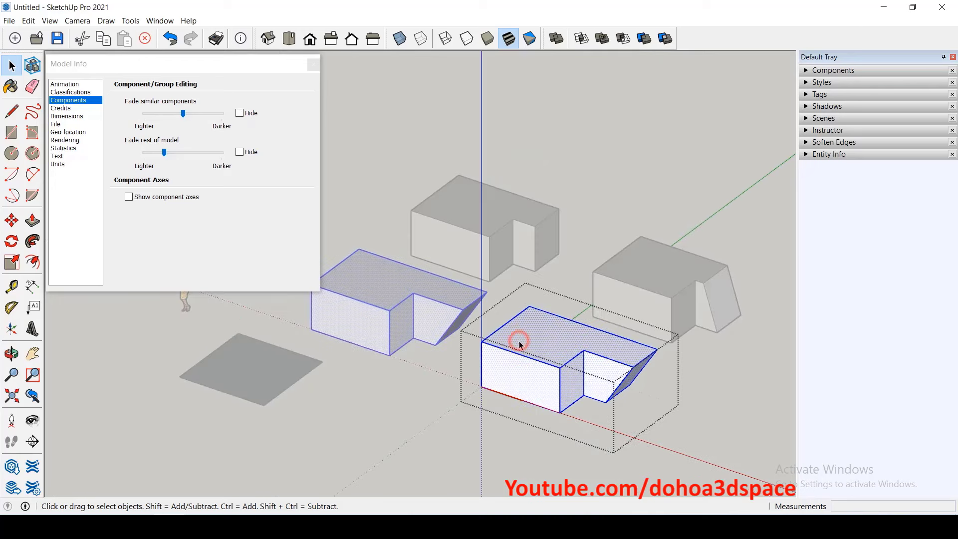
click(439, 381)
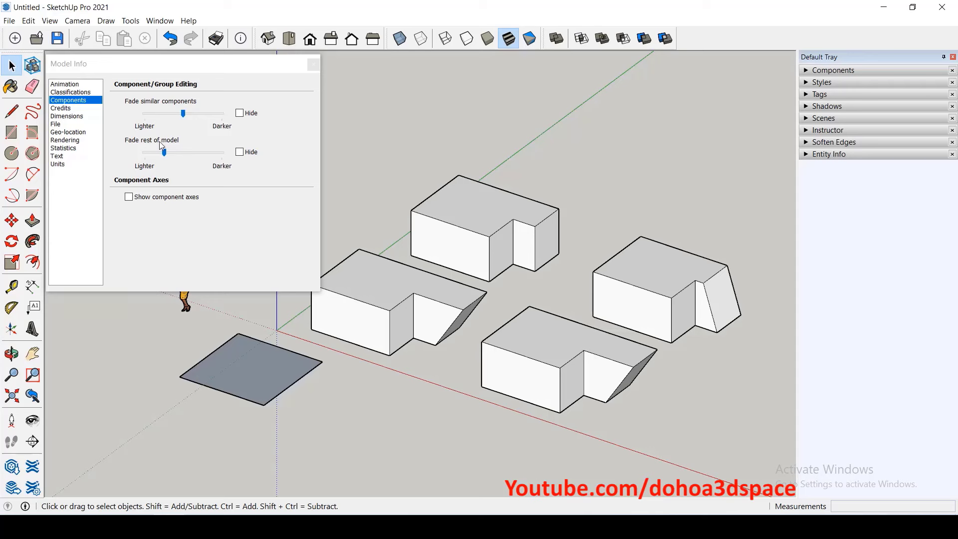
- Test editing blocks with Fade rest of model's Hide on, then turn Hide off
click(236, 154)
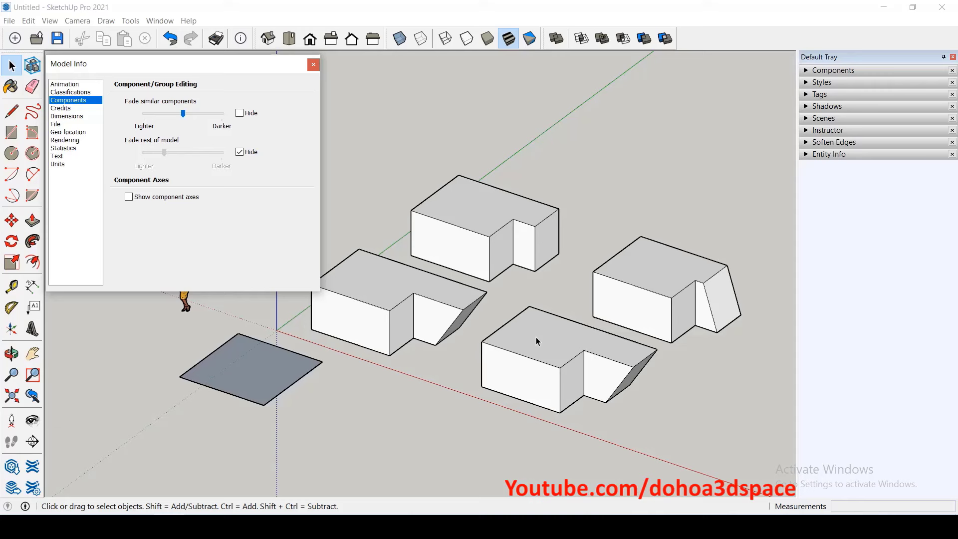
double_click(537, 339)
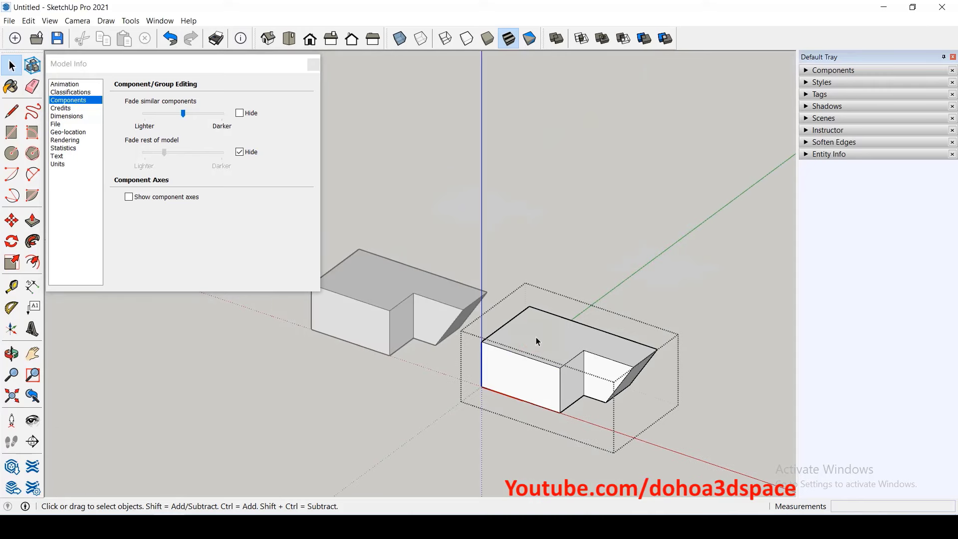
click(432, 379)
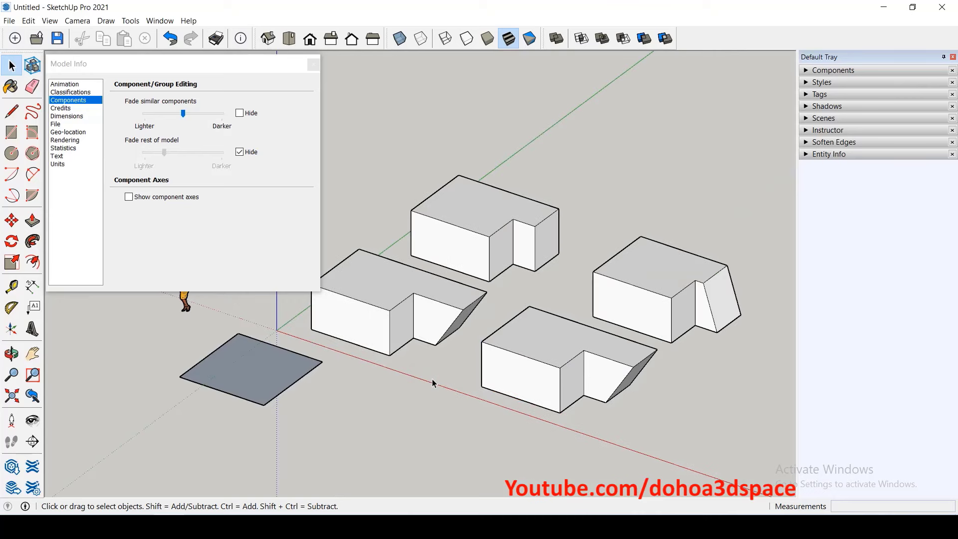
double_click(622, 289)
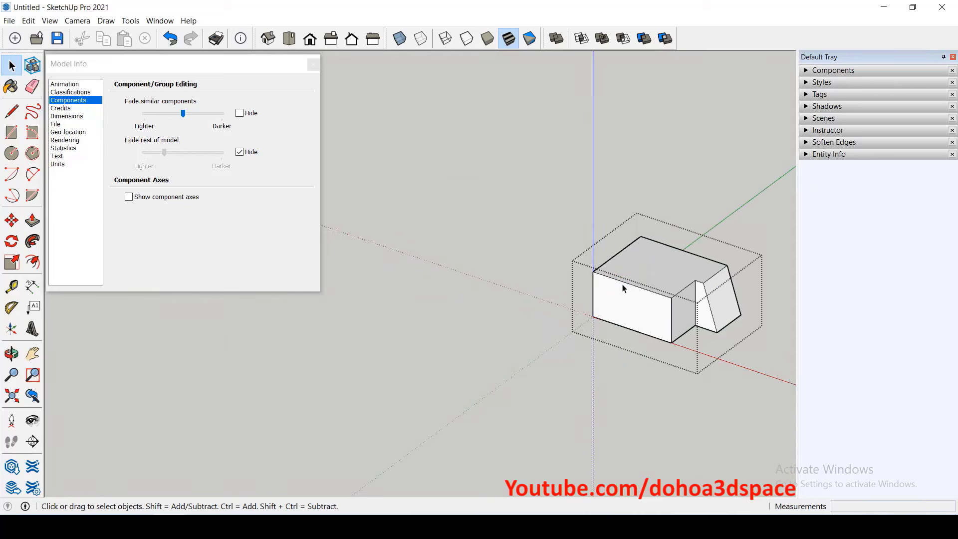
click(606, 361)
click(240, 152)
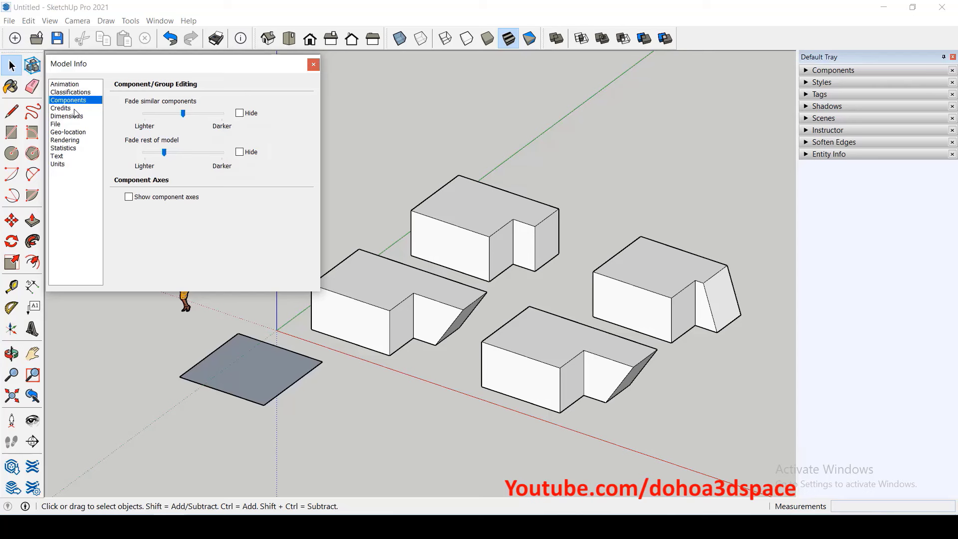
- Look at Model Info's Credits page, then switch to the Dimensions page
click(74, 109)
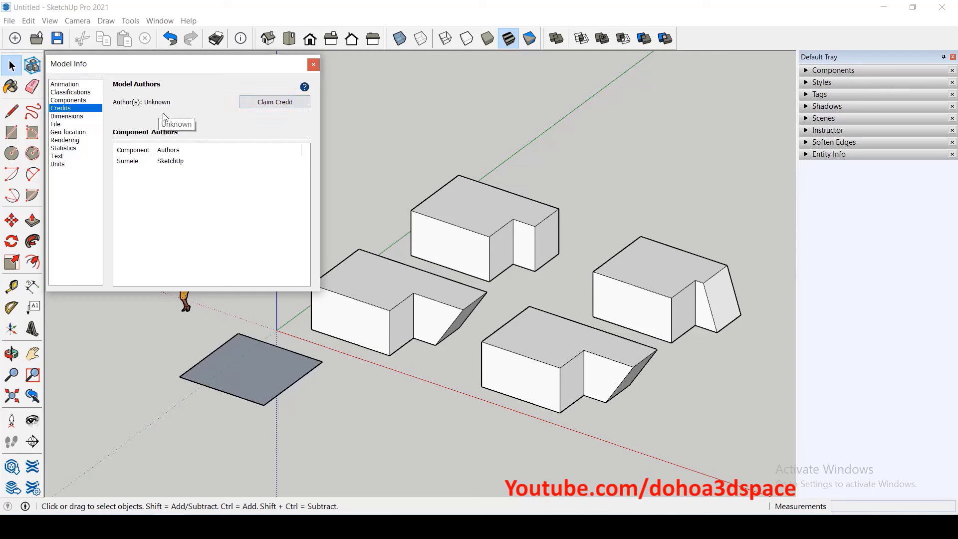
click(80, 116)
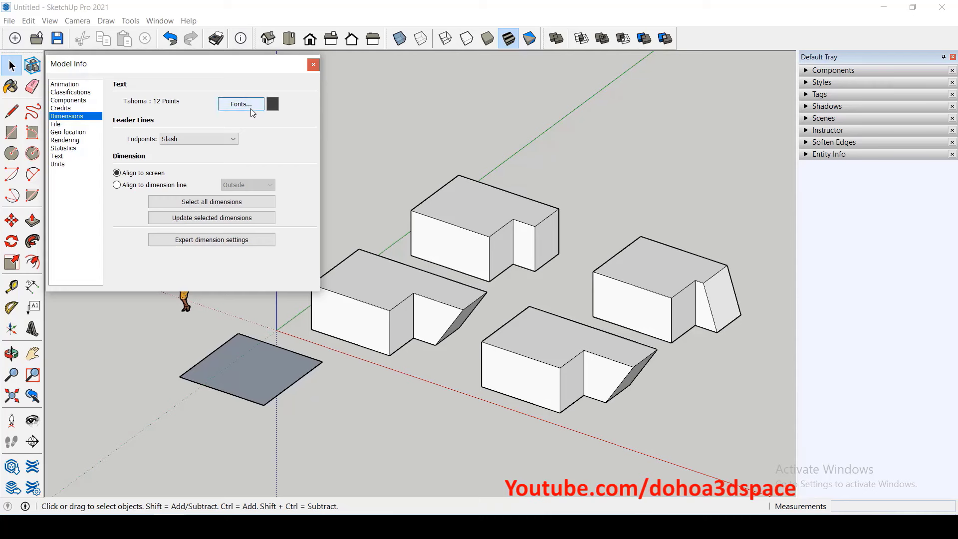
- Add a 1786 mm vertical dimension left of the front-right block's corner
click(32, 287)
scroll(449, 409, up, 1)
scroll(449, 409, up, 3)
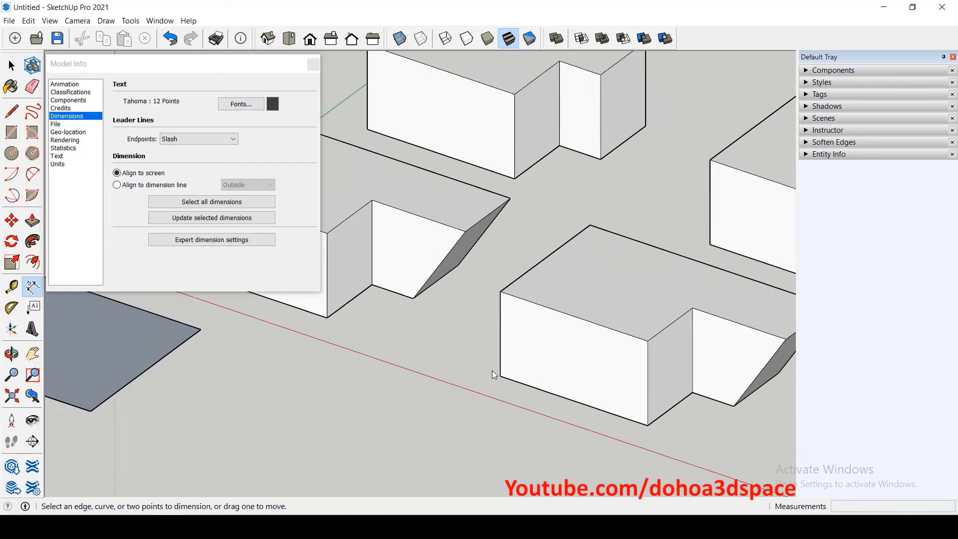
scroll(491, 370, up, 1)
click(502, 282)
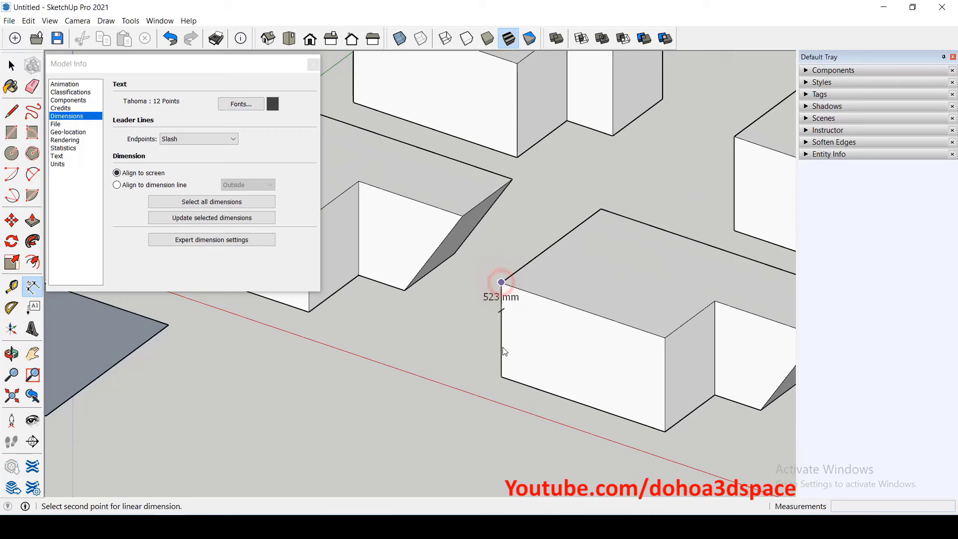
click(501, 378)
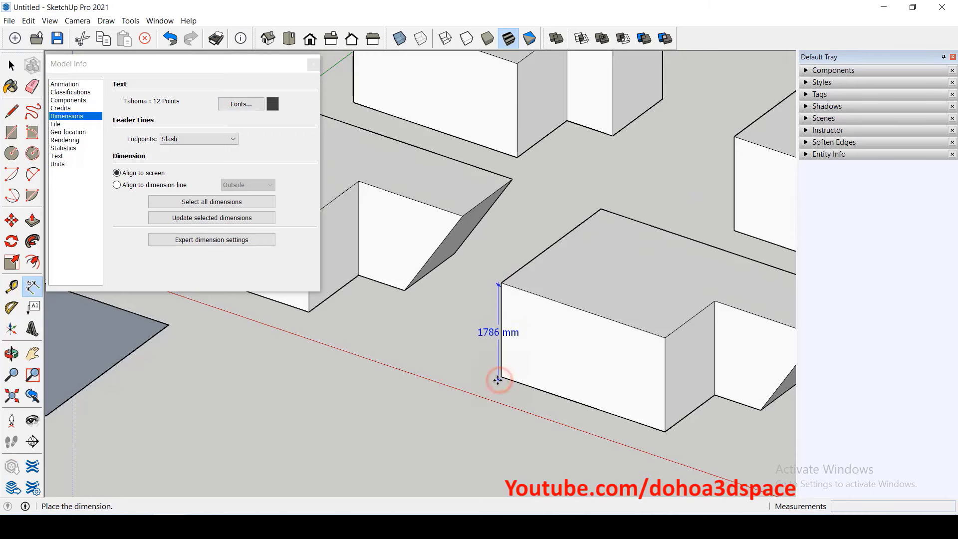
click(467, 361)
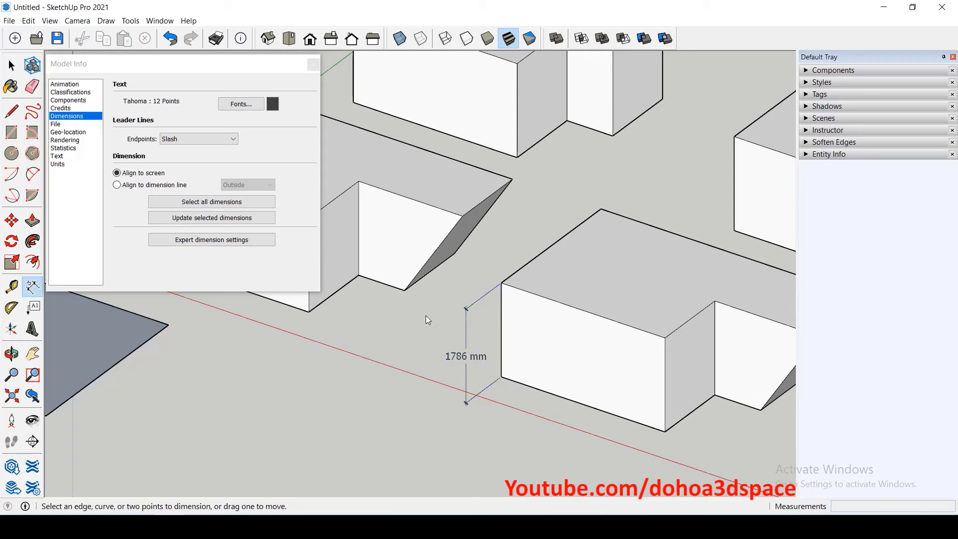
- Change the dimension text font from Tahoma to Arial, Regular, 12 points
click(249, 103)
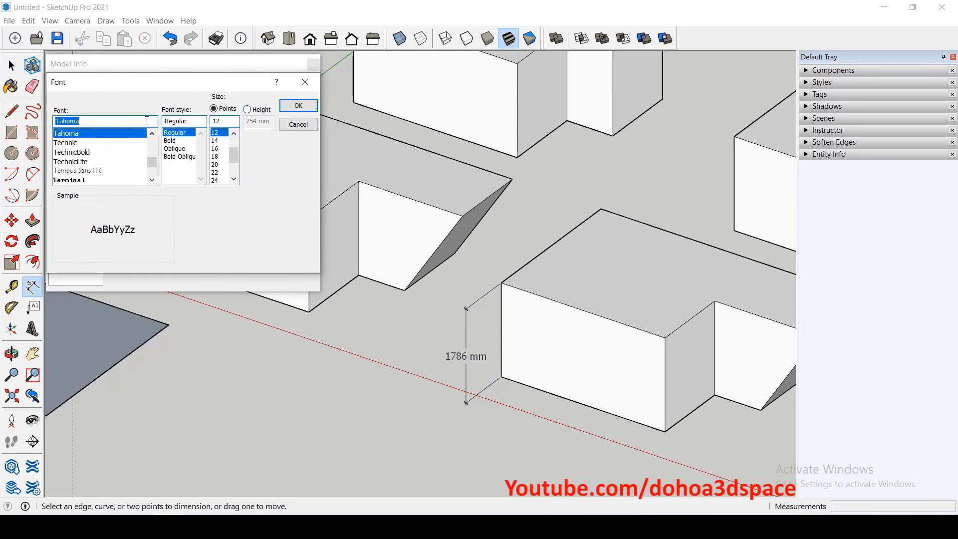
text(ari)
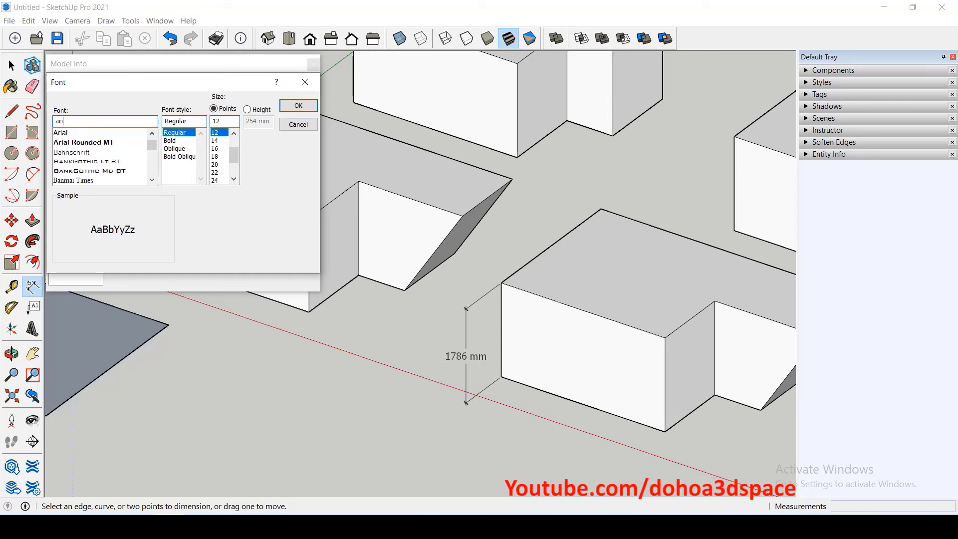
click(102, 137)
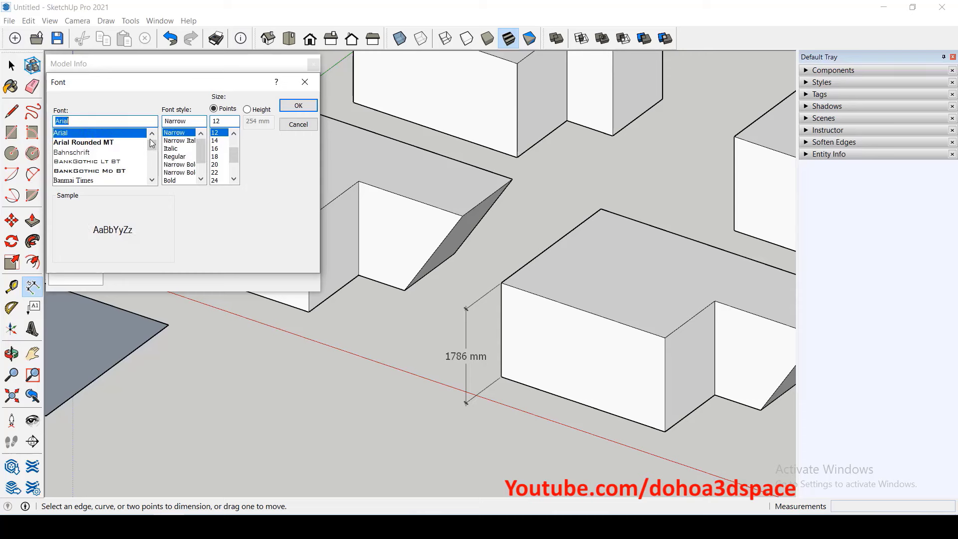
click(183, 158)
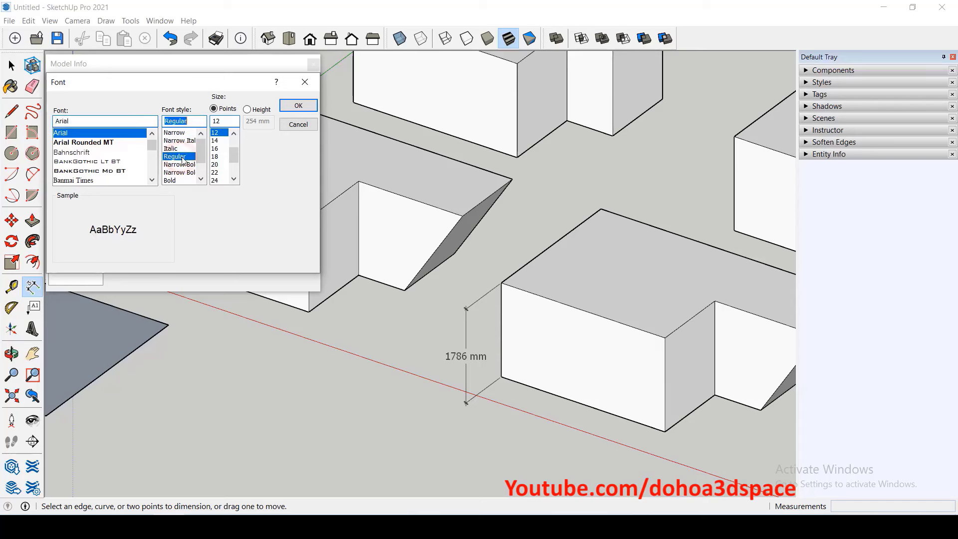
double_click(236, 123)
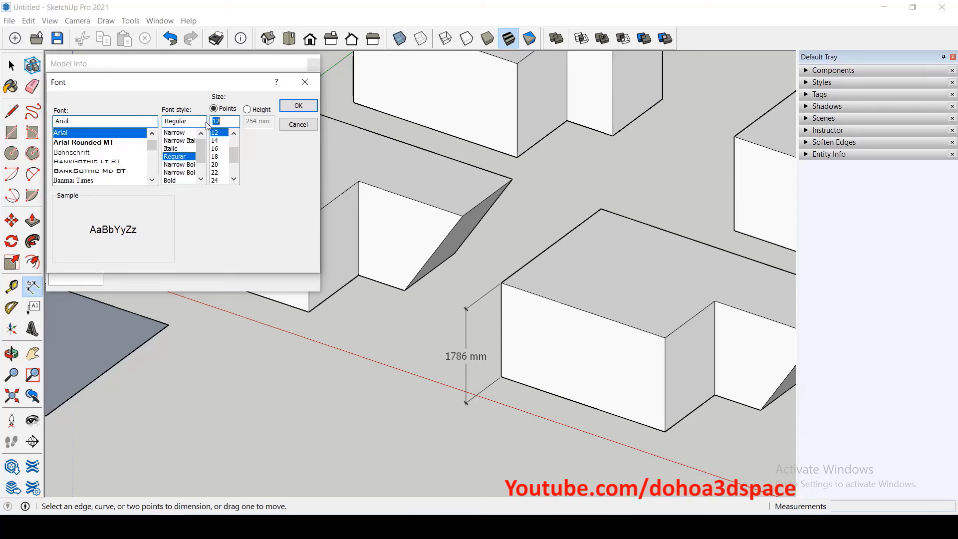
click(294, 106)
- Set dimension text to dark reddish-brown and add a 1786 mm height dimension at the inner corner
click(273, 107)
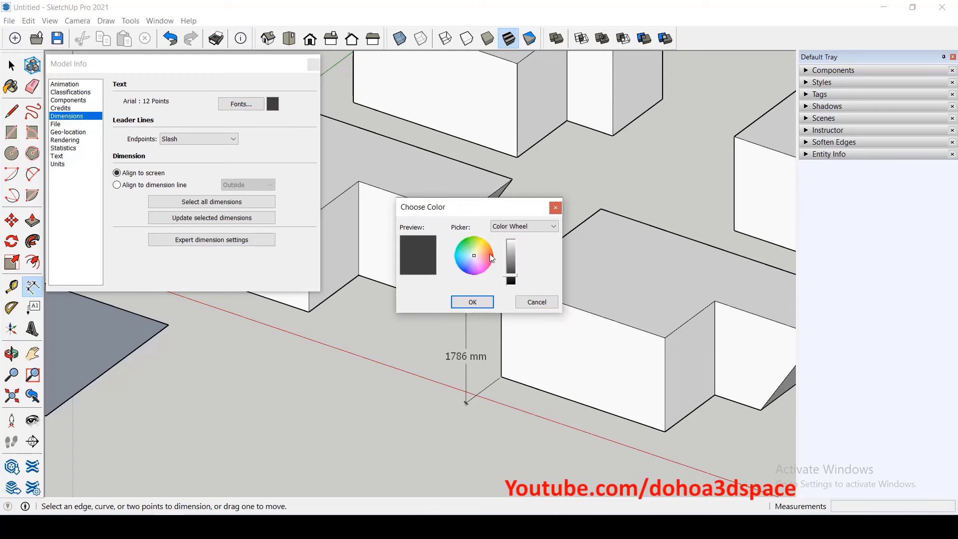
click(490, 255)
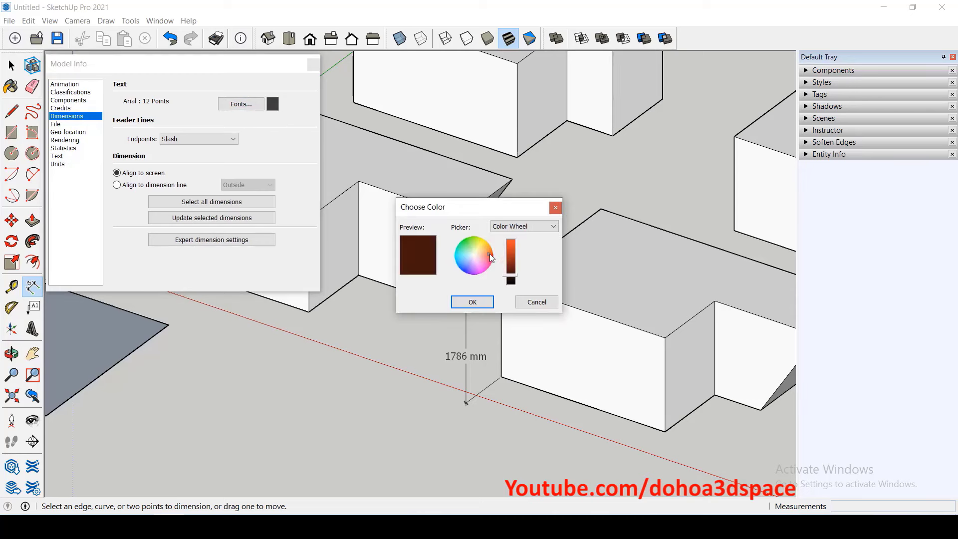
click(472, 302)
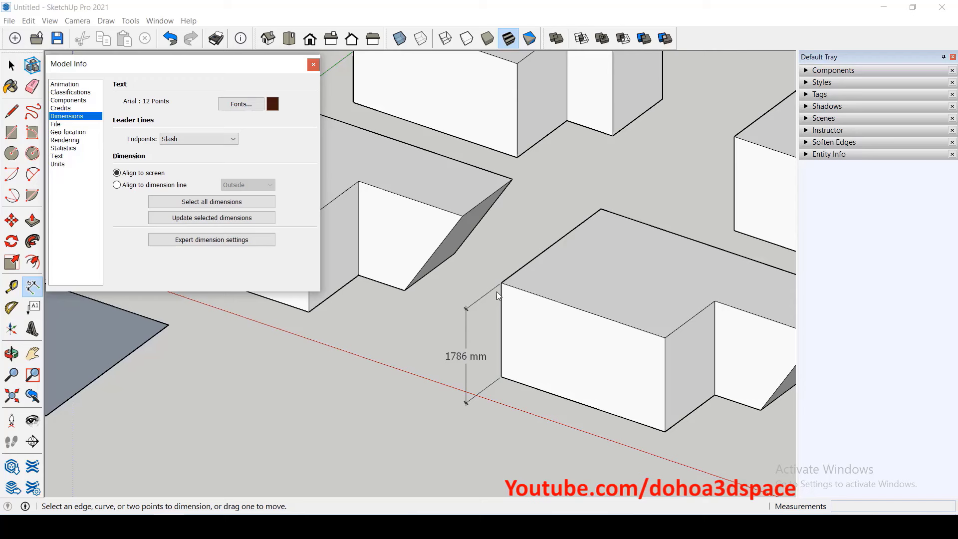
click(665, 338)
click(664, 431)
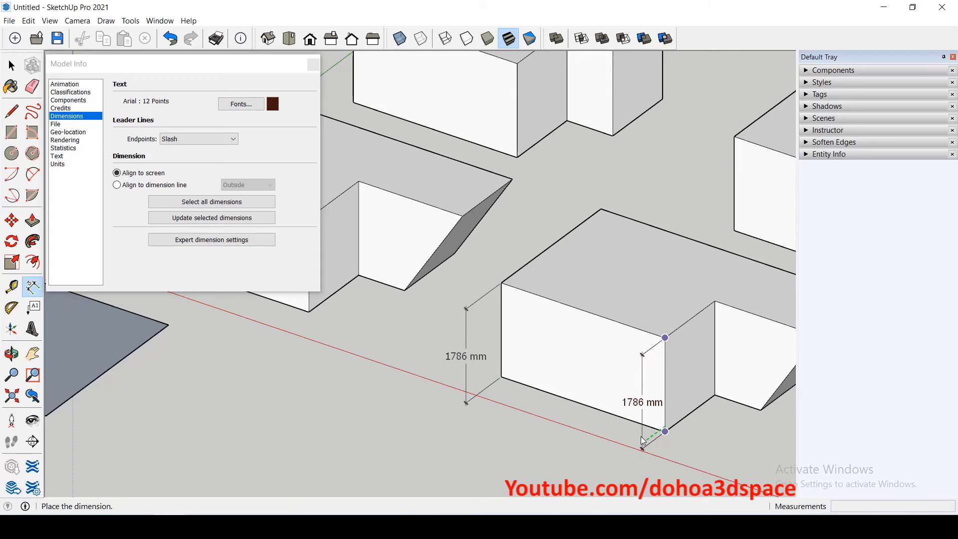
click(640, 437)
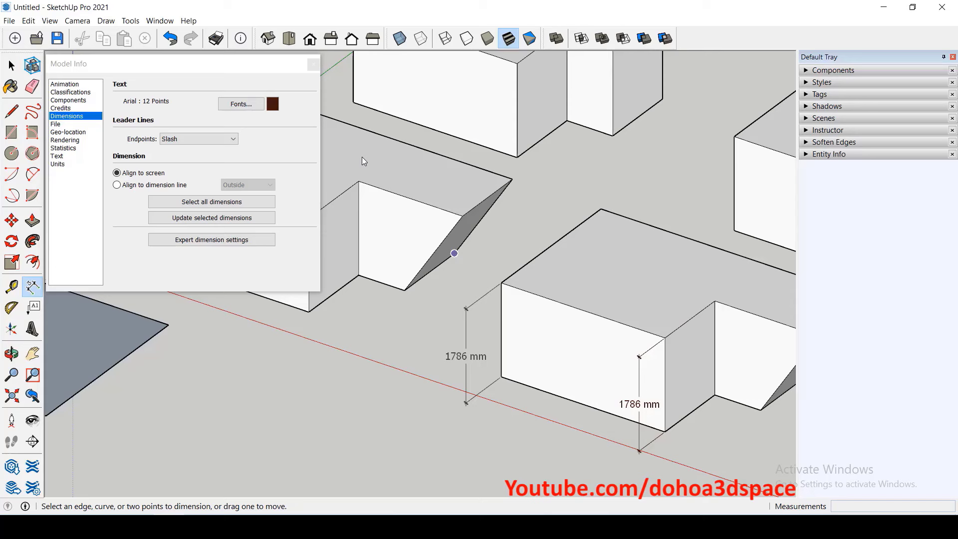
- Switch dimension text to dark green and dimension the front corner's 1786 mm height
click(274, 105)
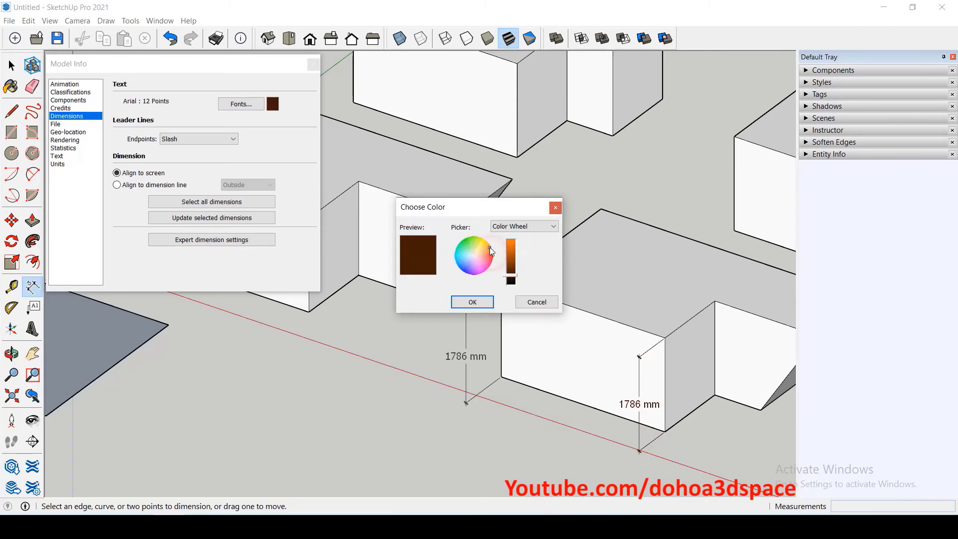
drag(489, 247, 468, 240)
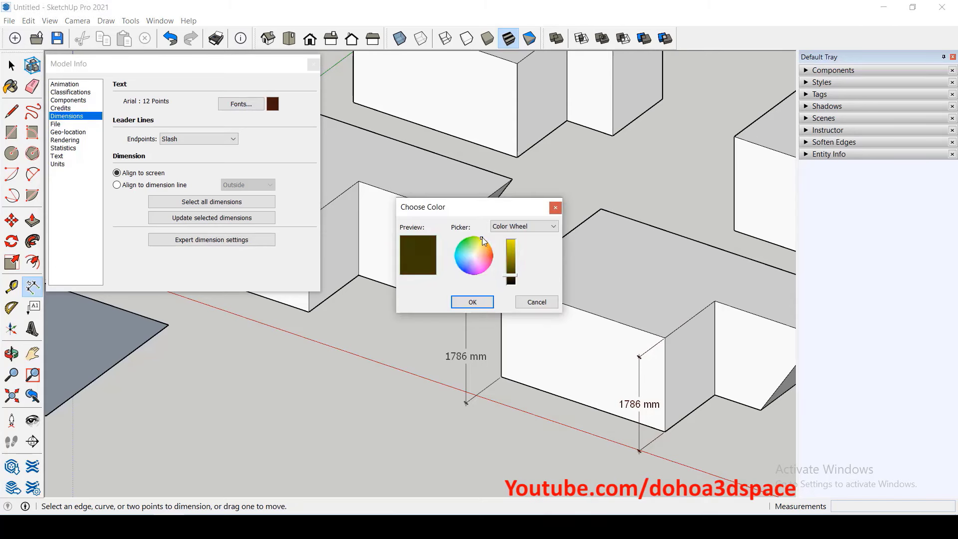
click(472, 302)
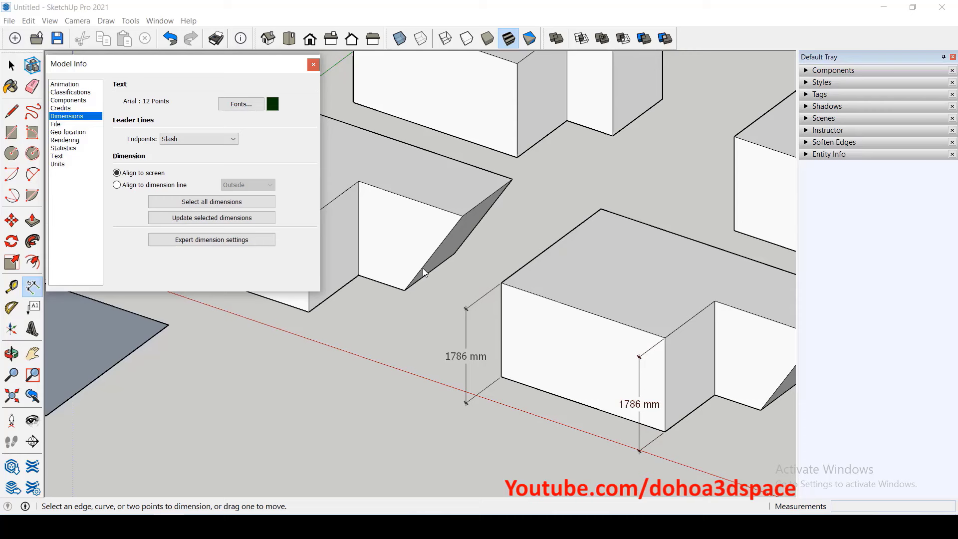
click(501, 282)
click(501, 376)
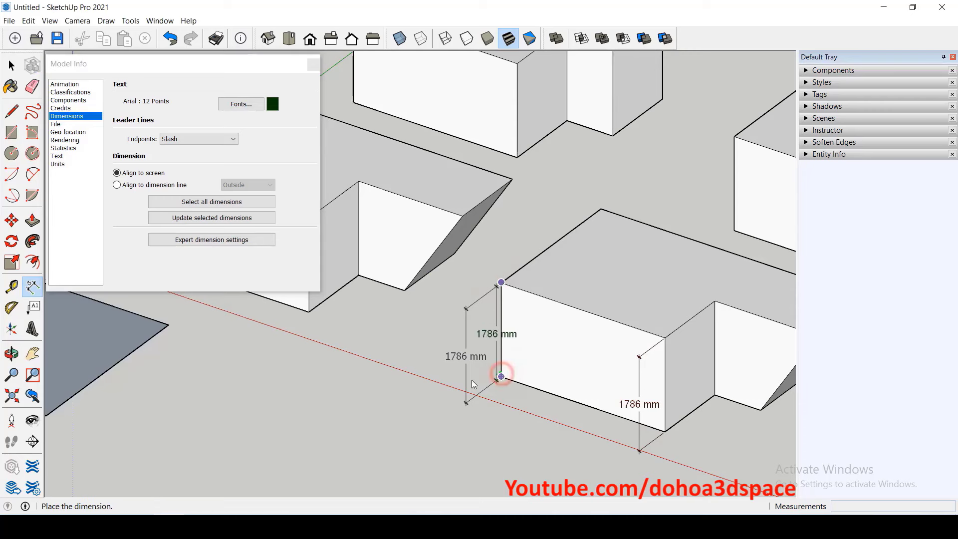
click(429, 396)
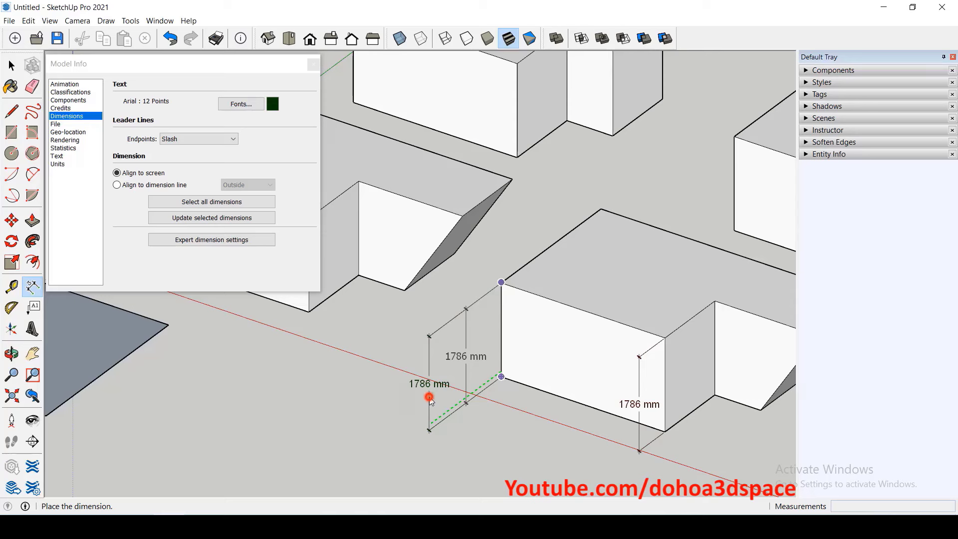
- Make dimension text bright blue and reposition the leftmost height dimension
click(272, 105)
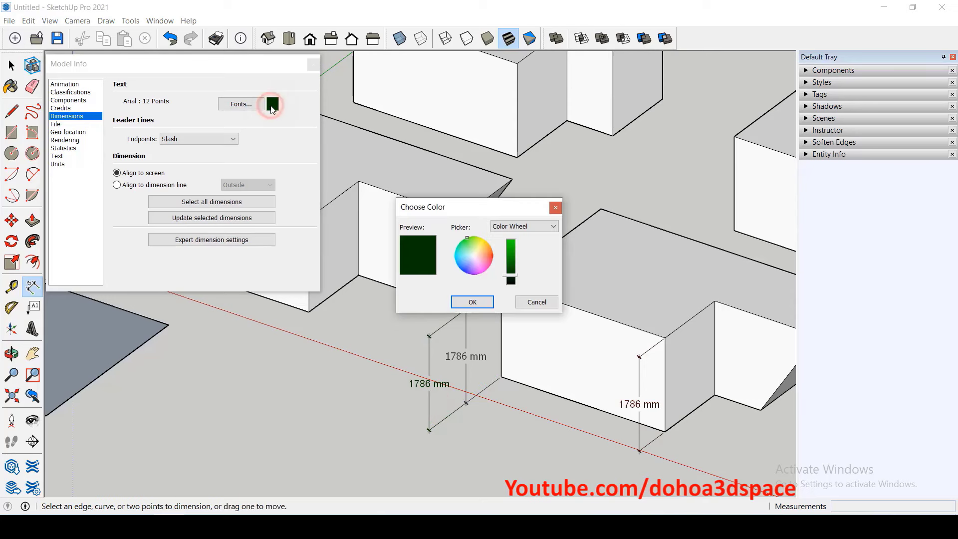
click(462, 267)
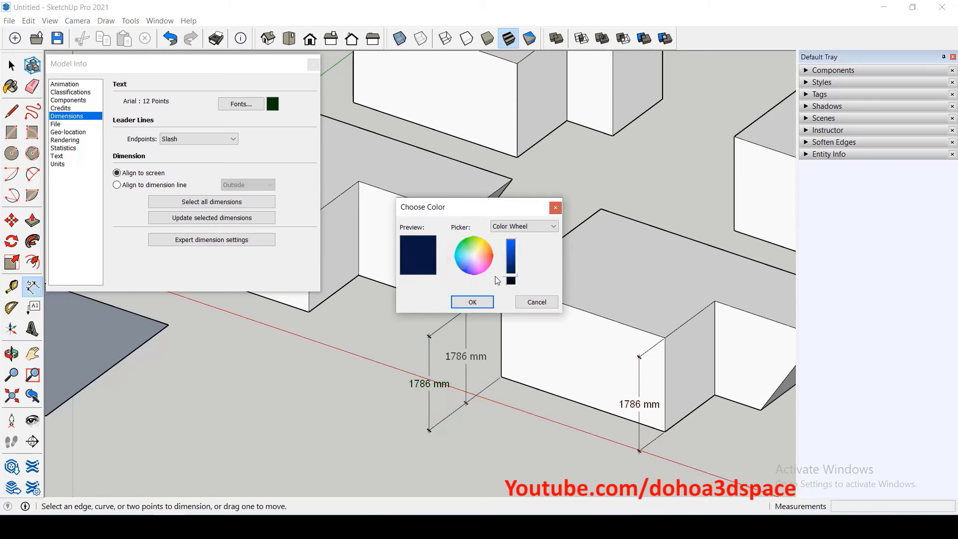
drag(510, 281, 513, 241)
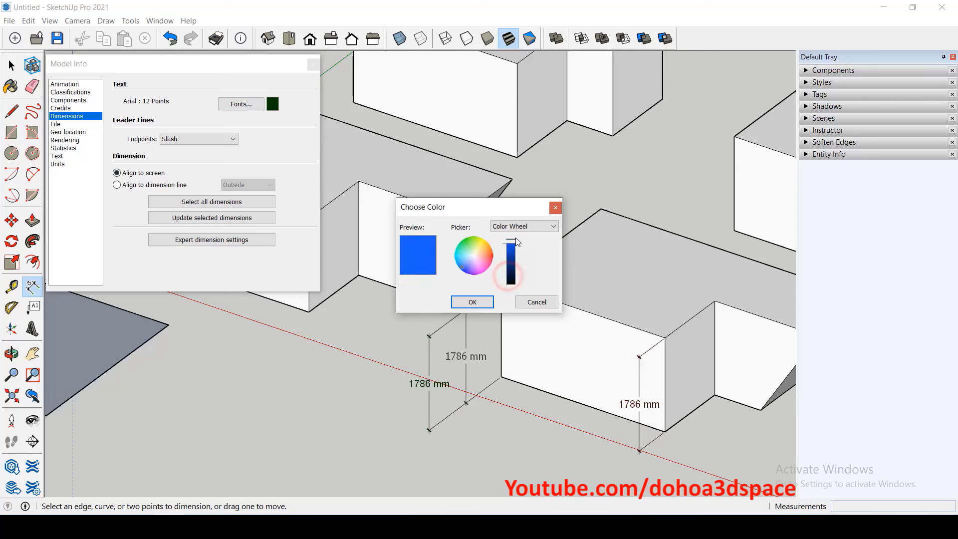
click(485, 301)
click(500, 294)
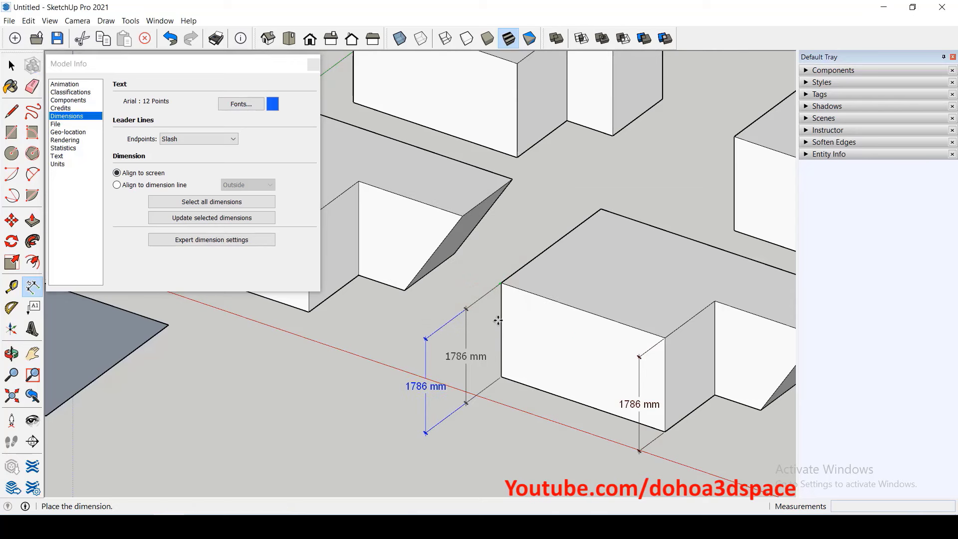
click(499, 280)
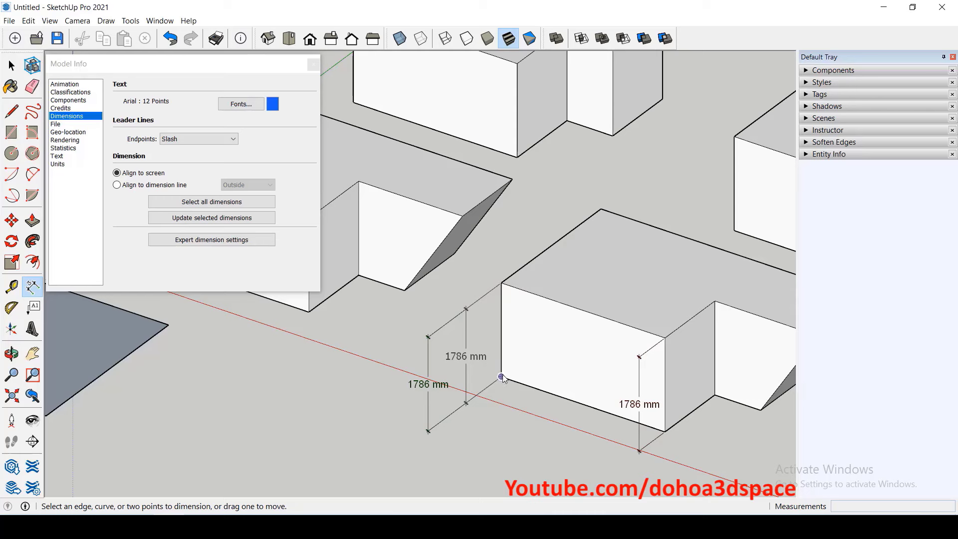
- Add another 1786 mm height dimension left of the box and view the endpoint style options
click(501, 376)
click(501, 283)
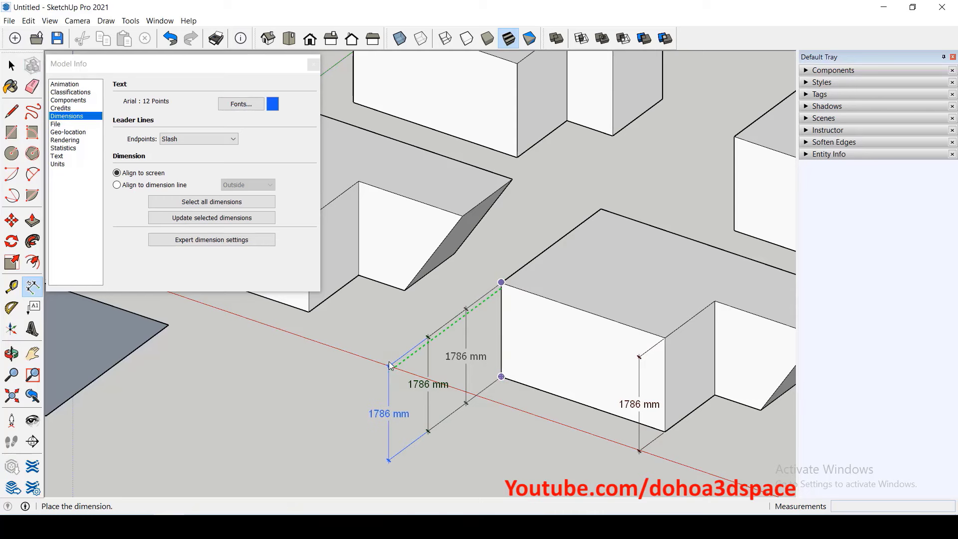
click(390, 366)
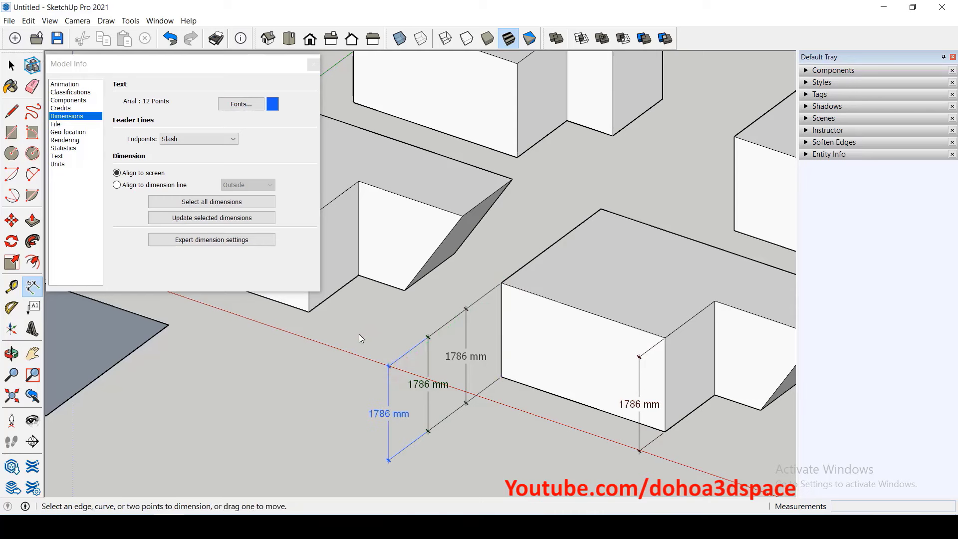
click(205, 139)
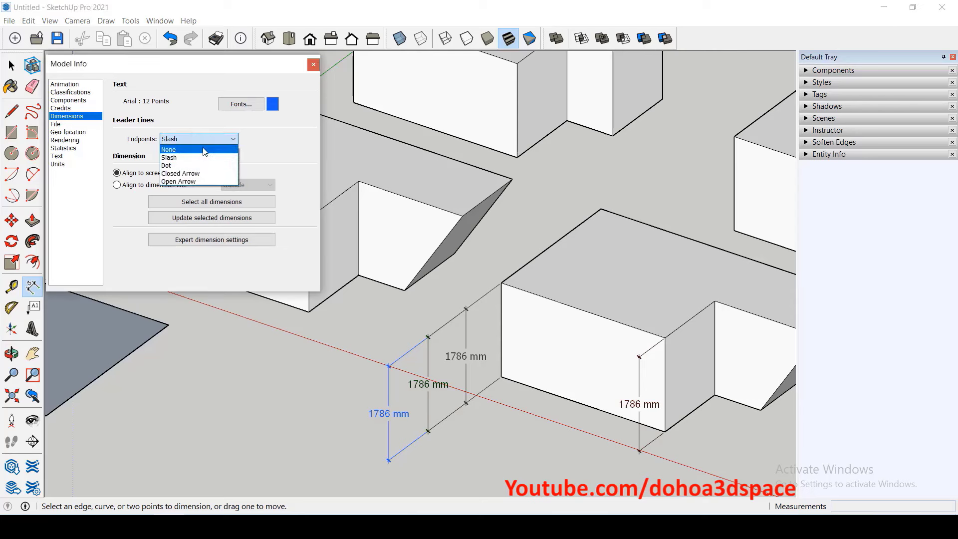
- Set endpoints to Open Arrow and add a 1786 mm height dimension at the right box's corner
click(207, 181)
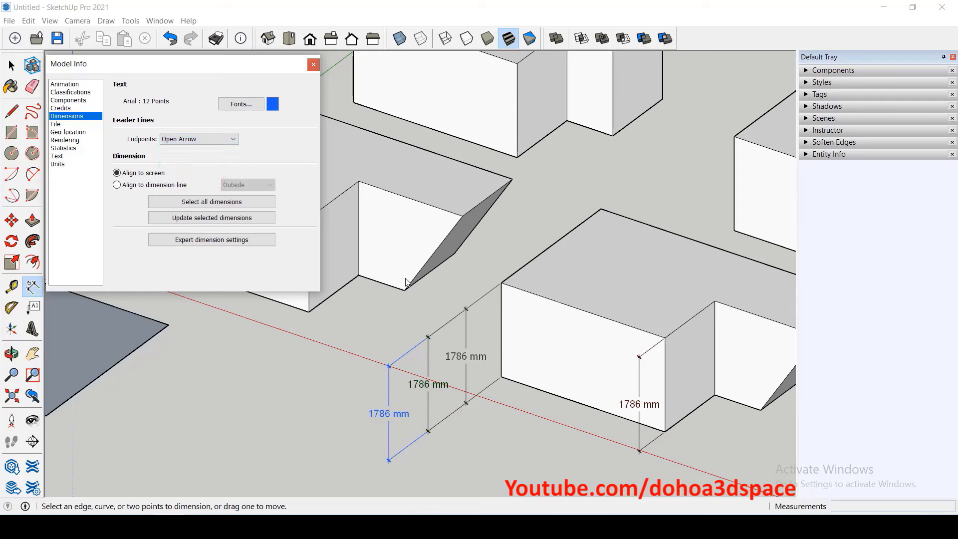
click(665, 338)
click(665, 432)
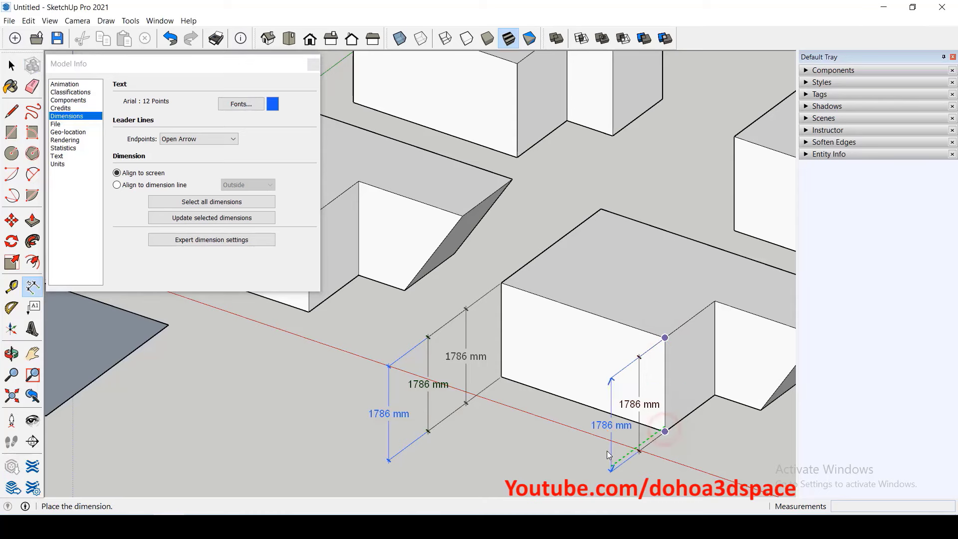
click(603, 452)
mouse_move(603, 452)
middle_down()
mouse_move(539, 399)
mouse_move(500, 349)
middle_up()
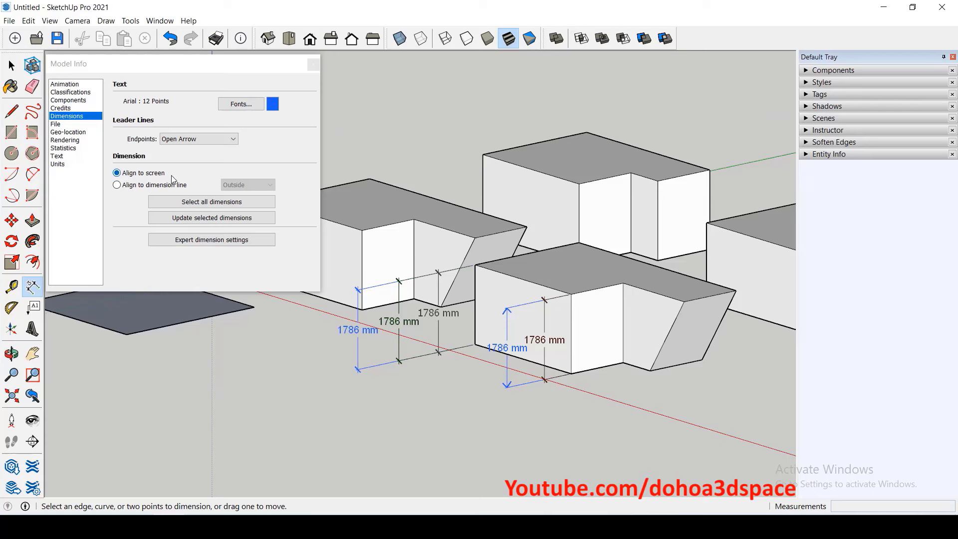
- Align dimension text to the dimension line, positioned above it
click(117, 185)
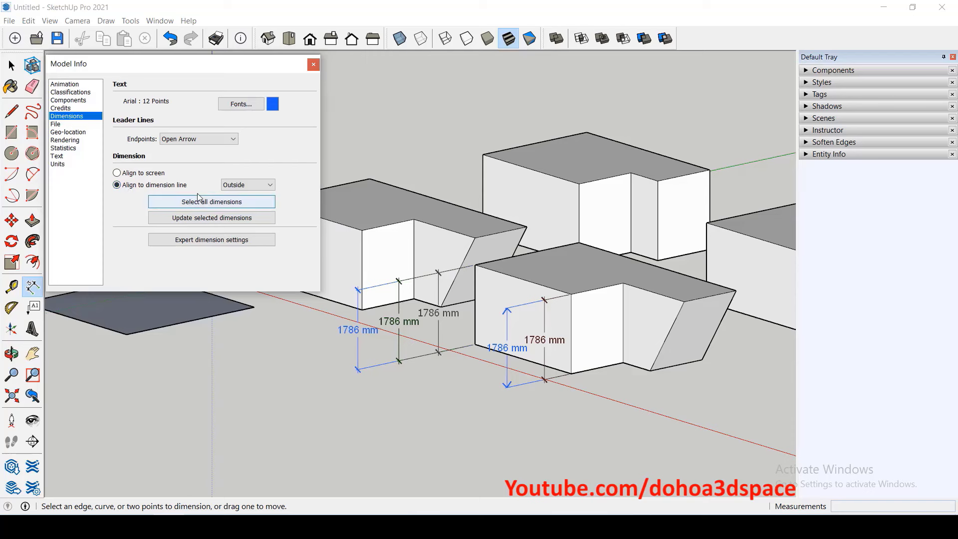
click(234, 187)
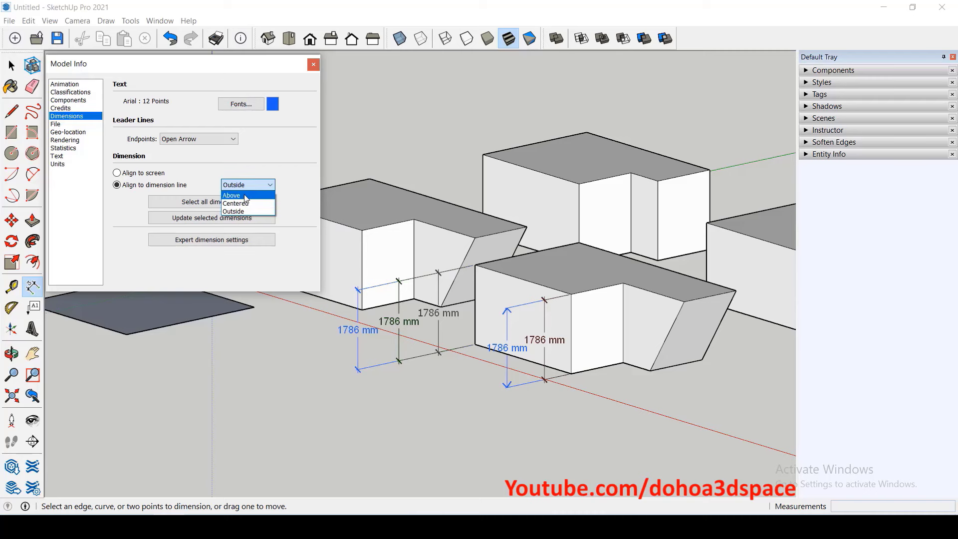
click(245, 196)
scroll(630, 353, down, 3)
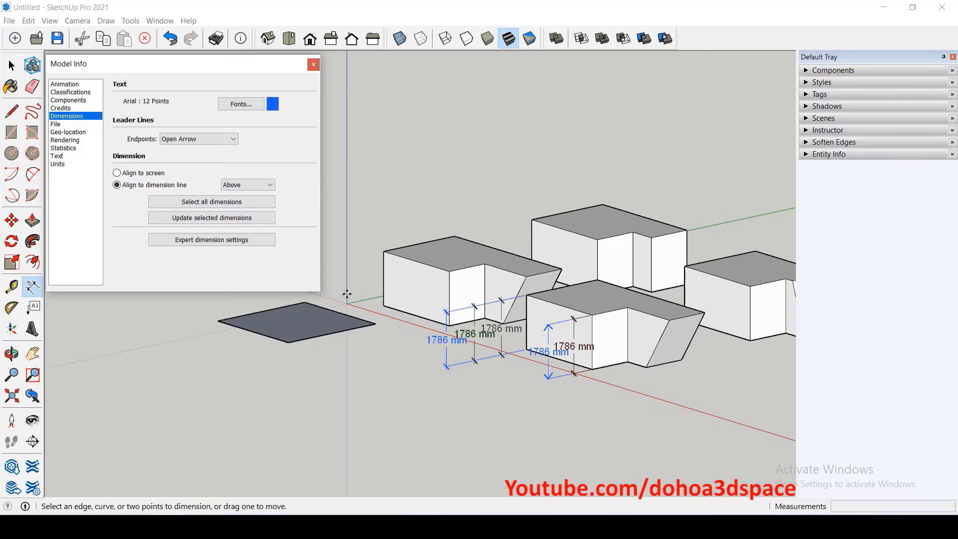
scroll(349, 292, up, 1)
scroll(369, 277, up, 2)
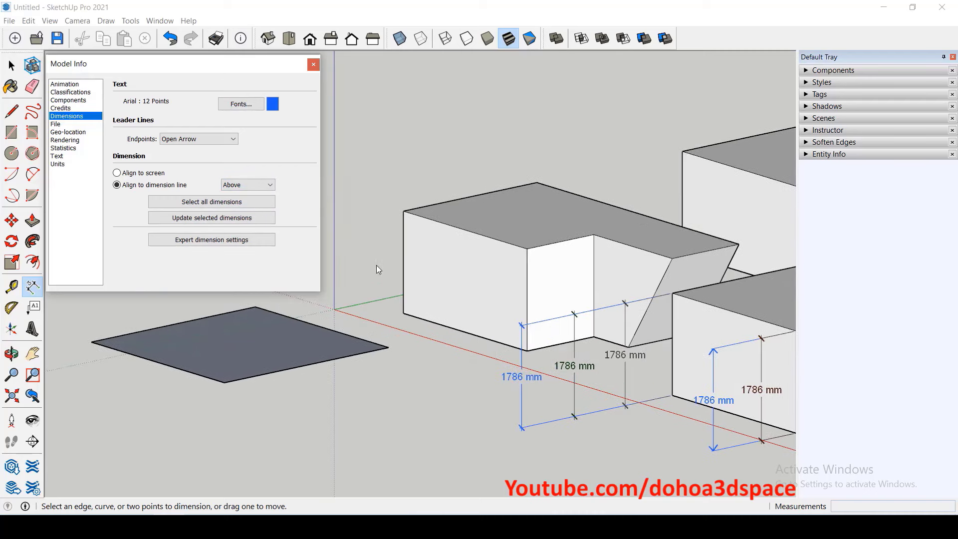
- Add a height dimension left of the L-block's corner edge
click(403, 211)
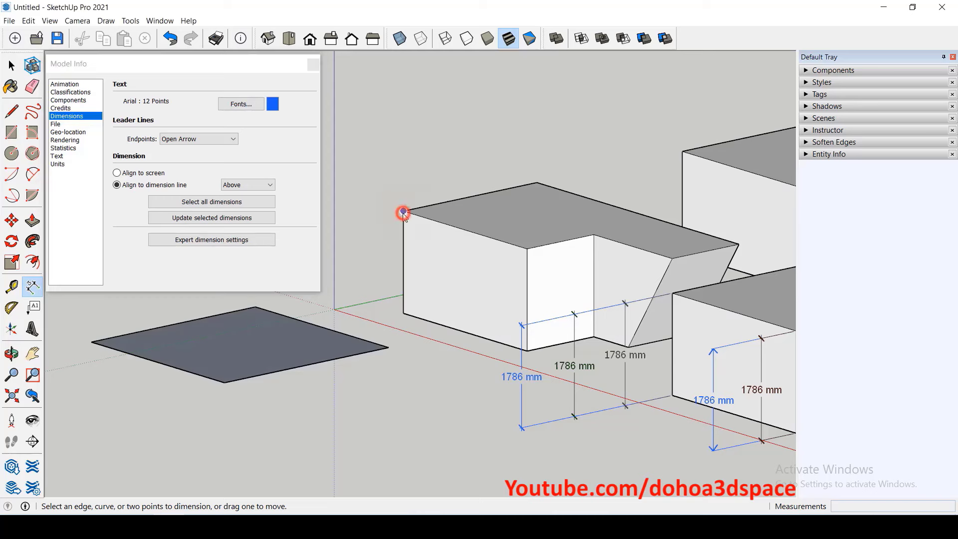
click(403, 313)
click(382, 309)
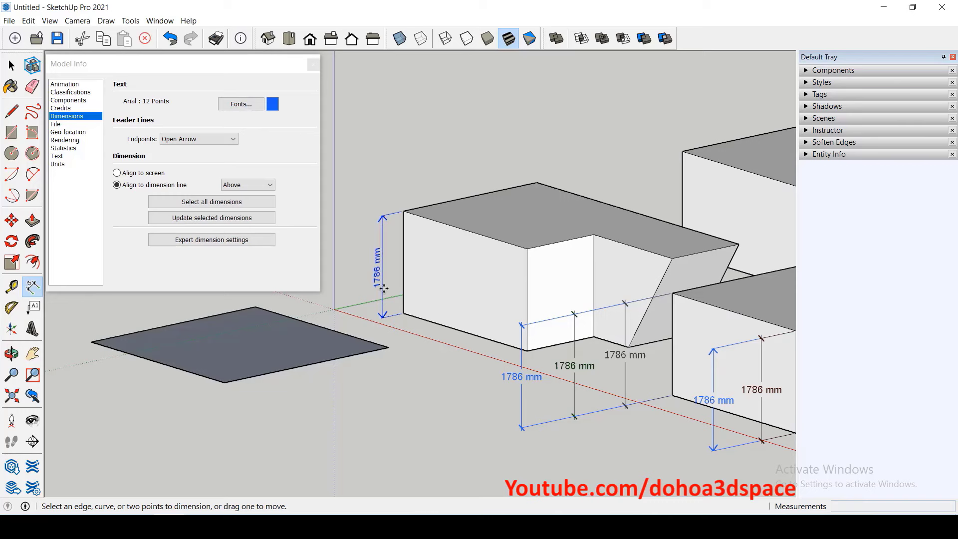
scroll(386, 294, down, 1)
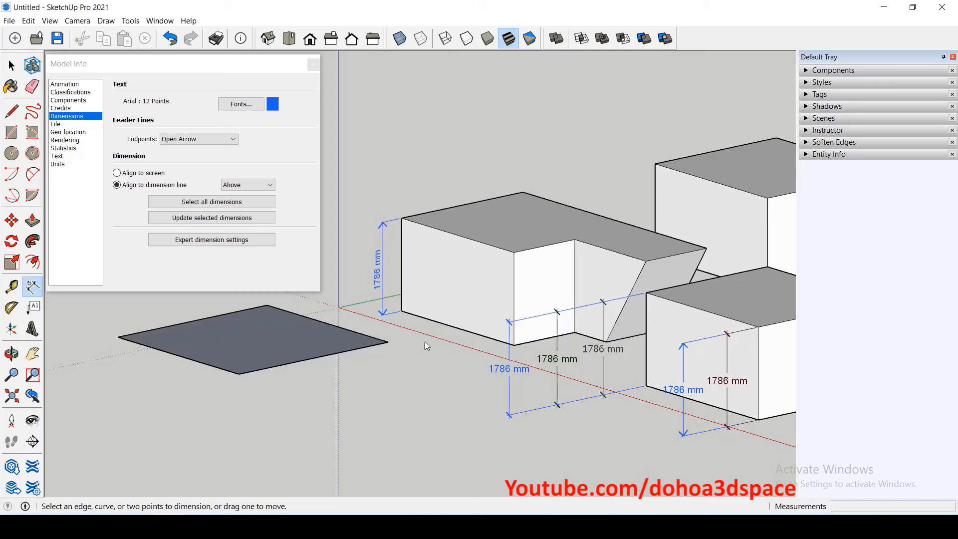
- Select all dimensions and update them with the new text alignment
click(235, 208)
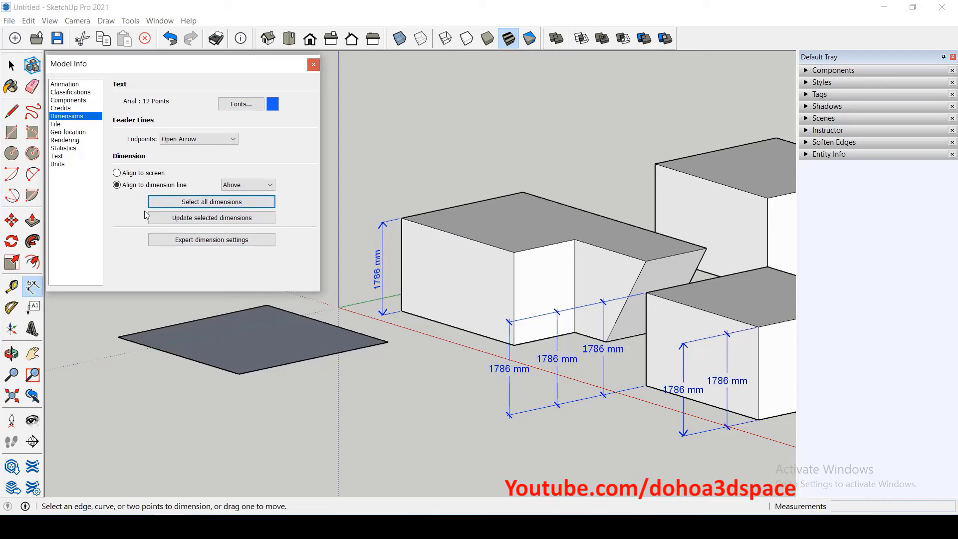
click(175, 223)
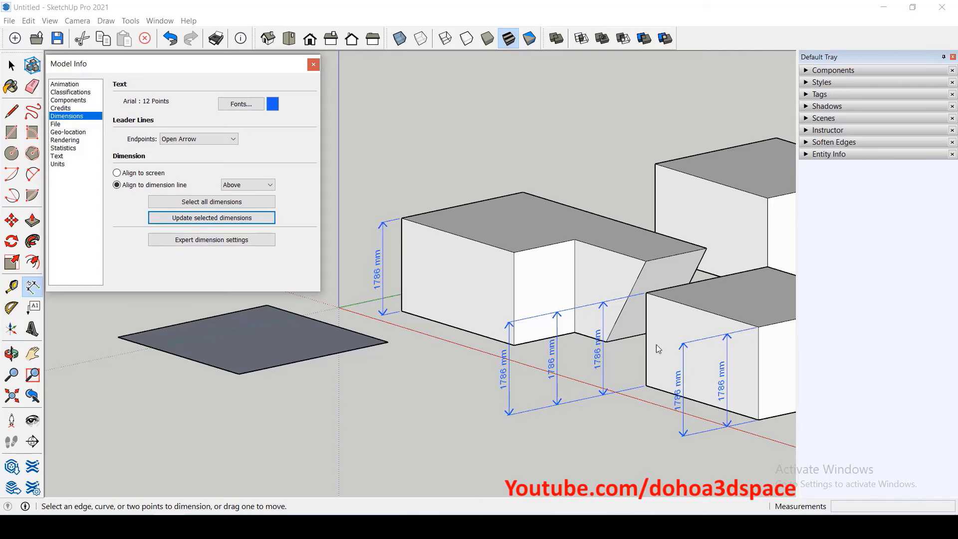
scroll(657, 348, down, 2)
scroll(643, 377, up, 1)
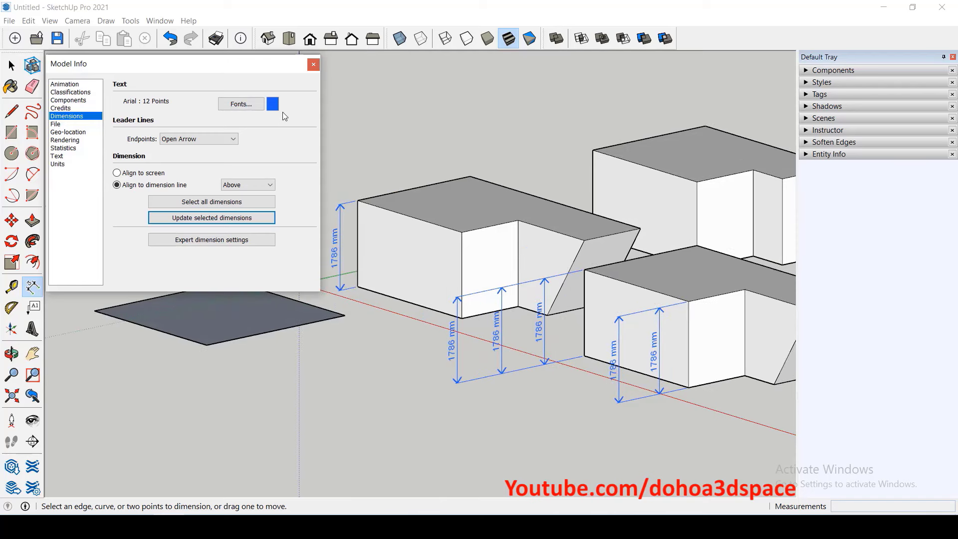
- Recolour all selected dimensions red-orange, then show Model Info's File page
click(272, 103)
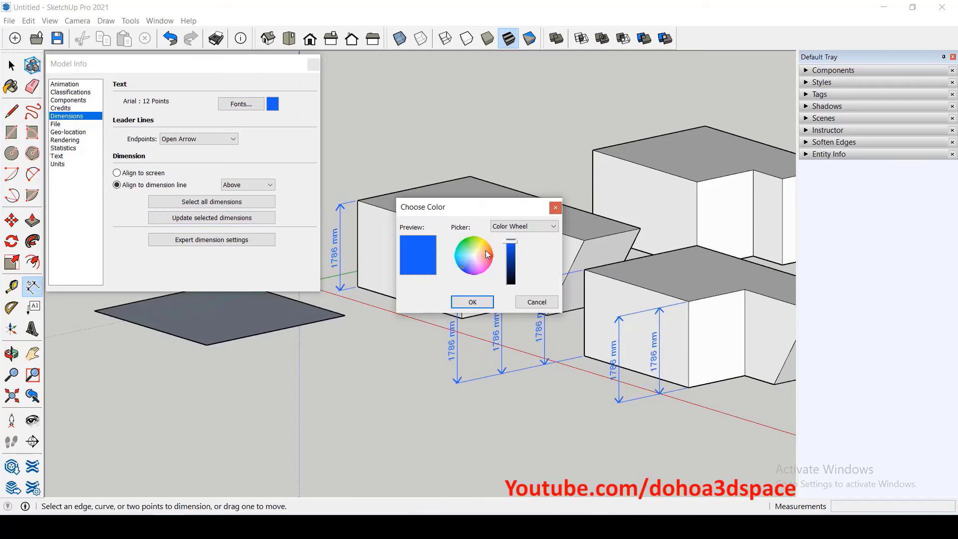
click(491, 255)
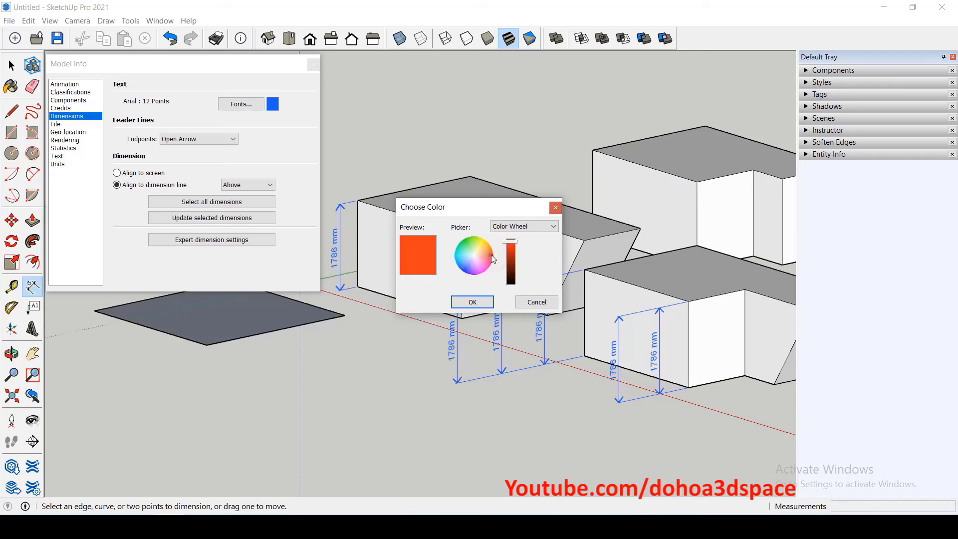
click(485, 302)
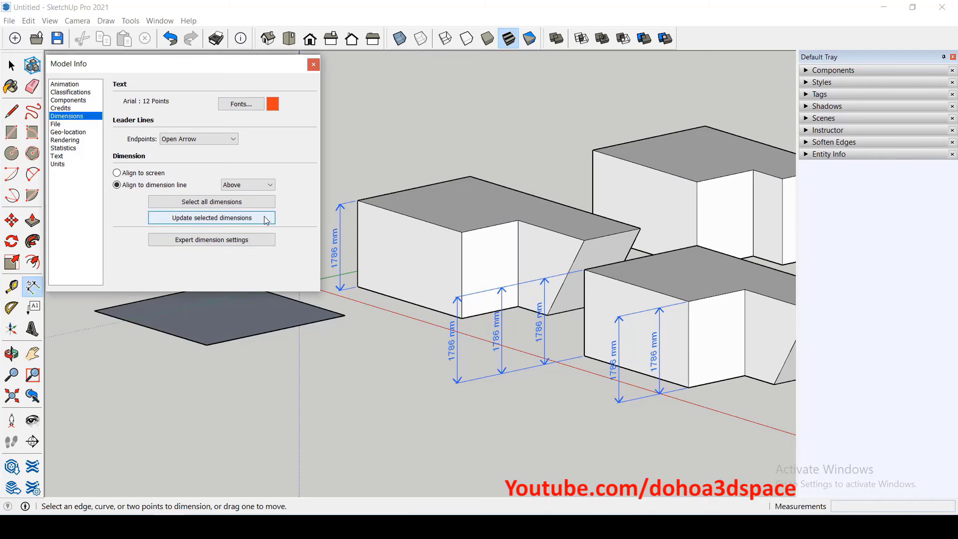
click(243, 218)
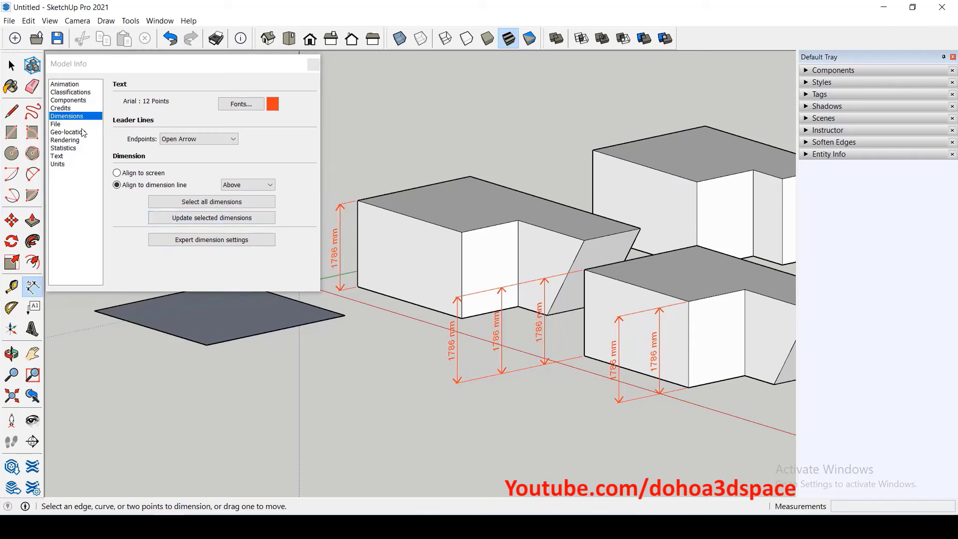
click(56, 124)
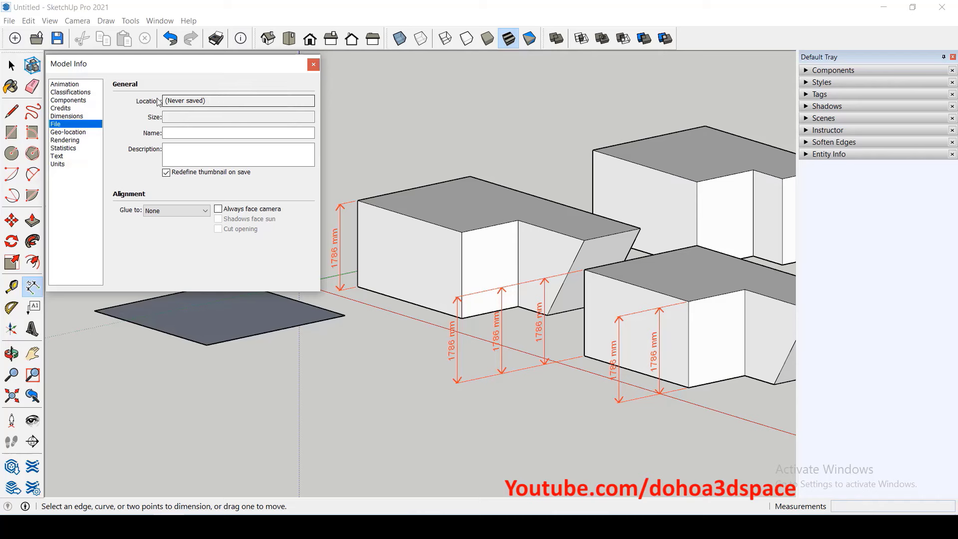
- Save the model to the Desktop as 'bai 1' and view the Model Info statistics
click(15, 23)
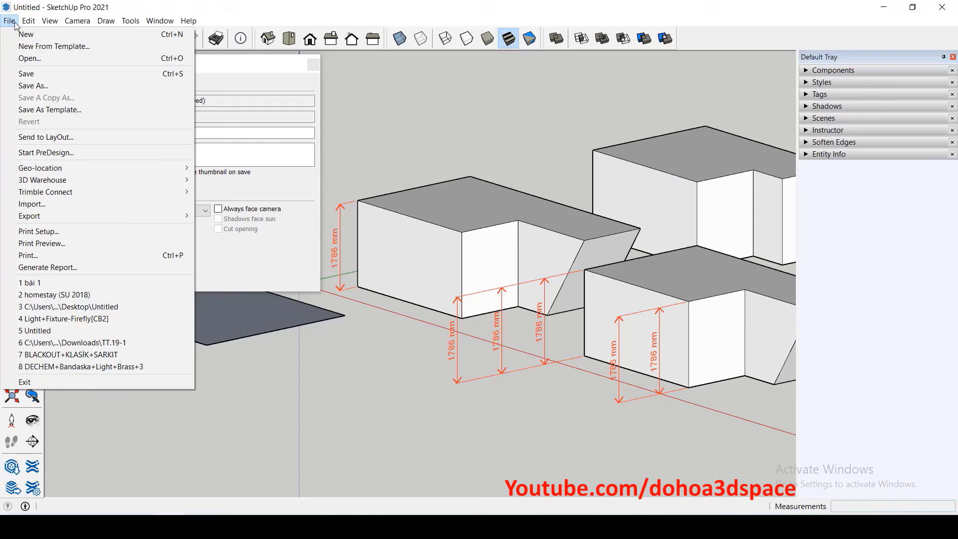
click(32, 73)
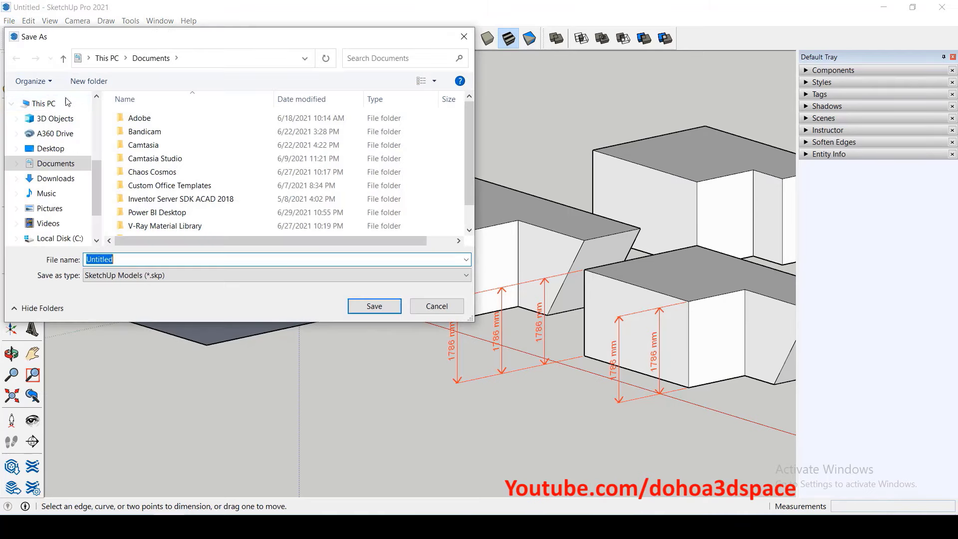
click(52, 148)
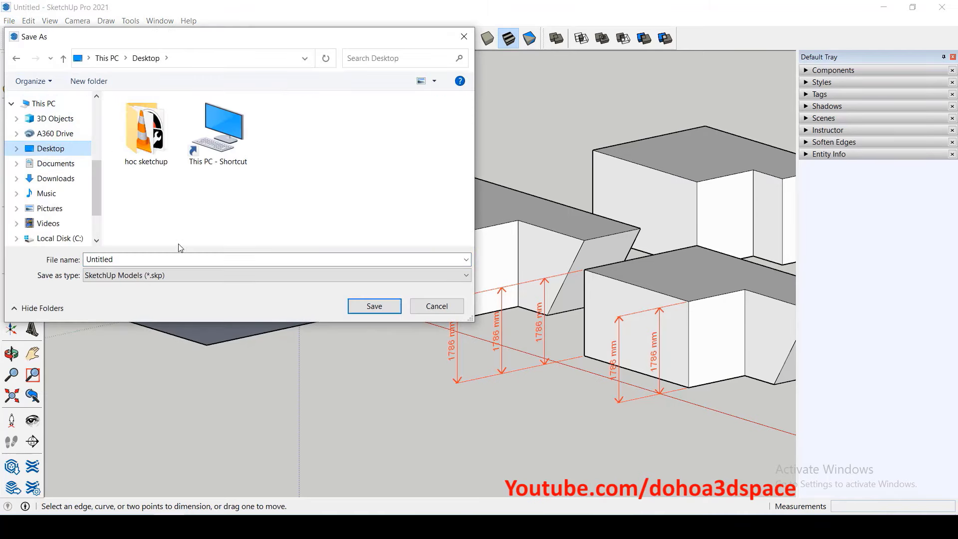
double_click(175, 261)
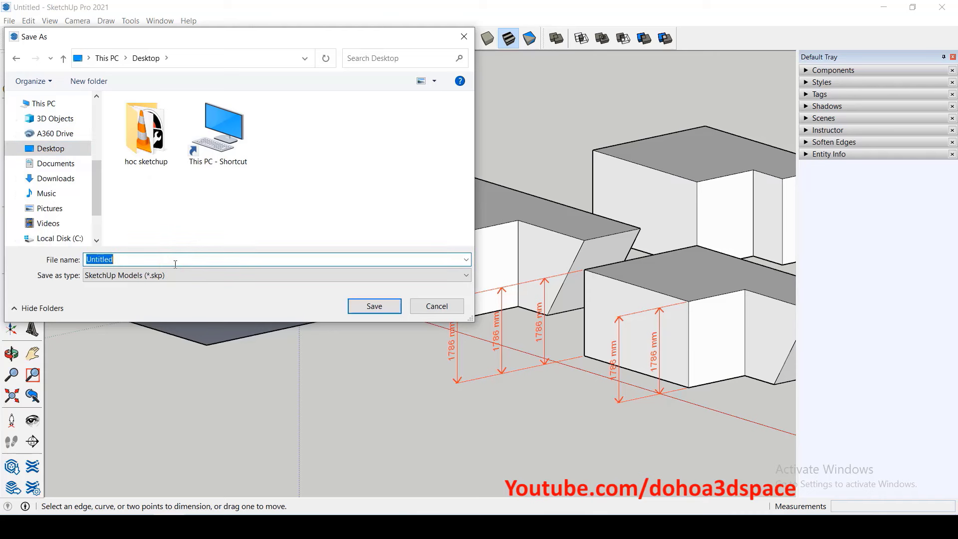
text(bai 1)
click(372, 305)
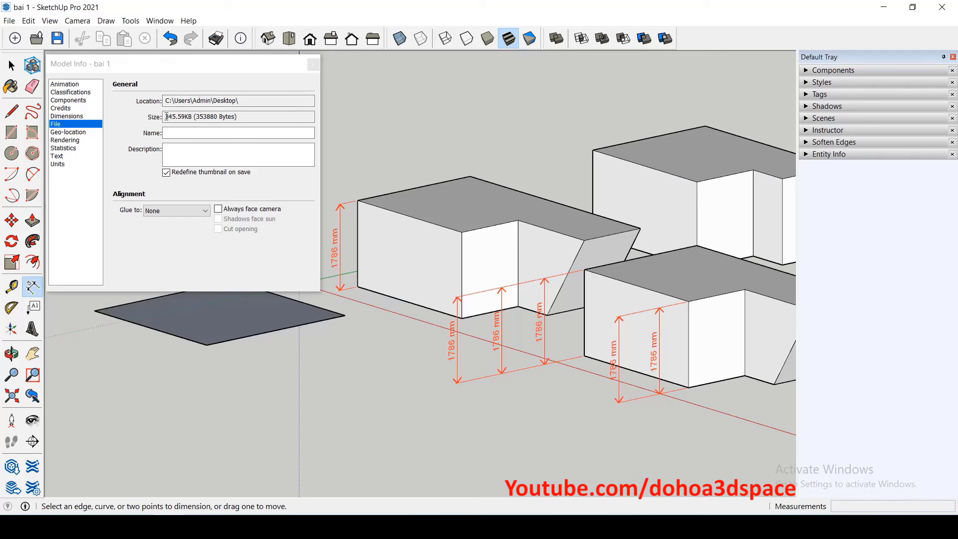
click(253, 121)
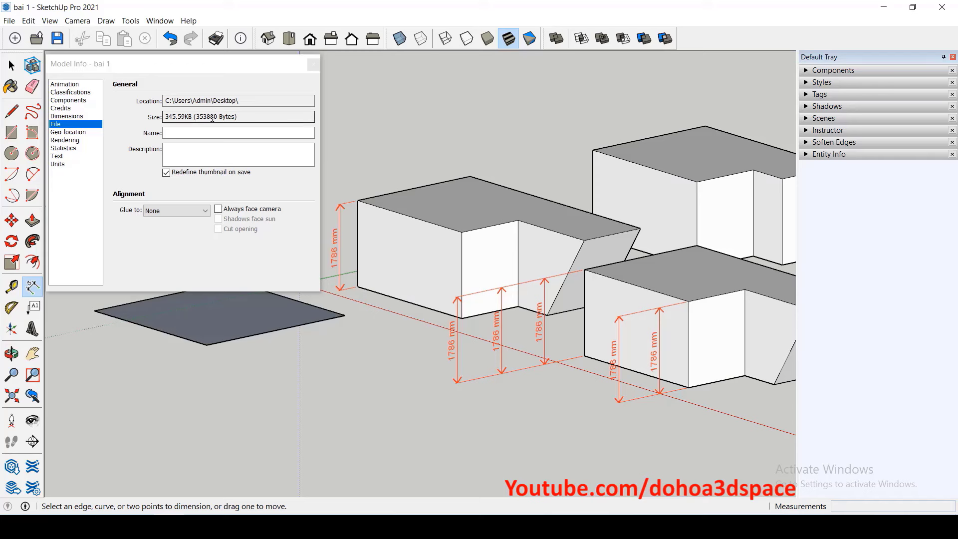
click(79, 149)
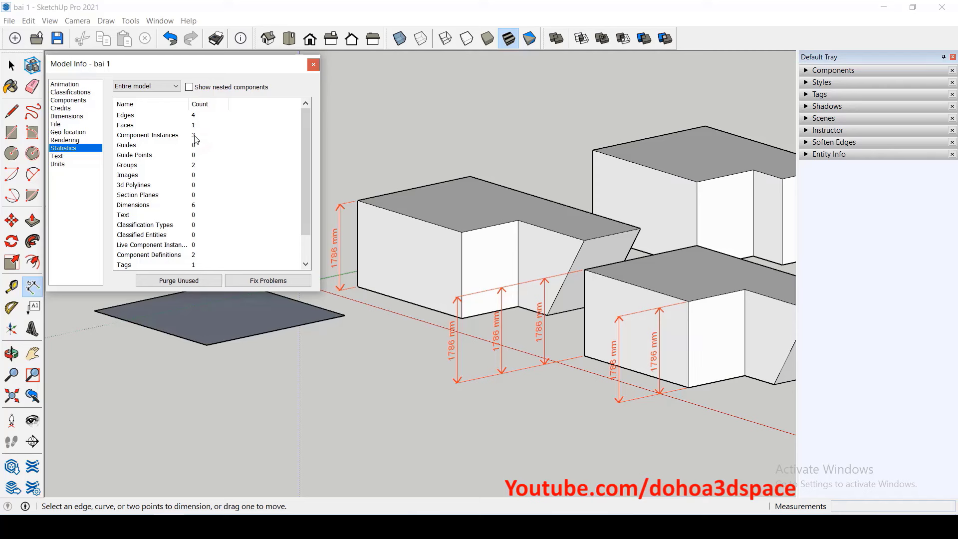
- Delete the grey face lying on the ground near the L-shaped blocks
click(196, 164)
middle_drag(349, 259, 387, 404)
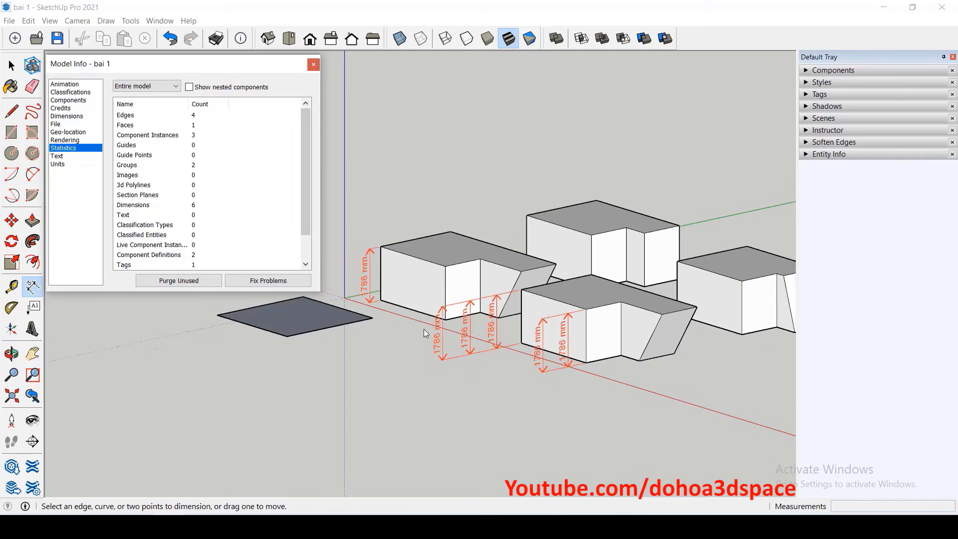
scroll(352, 340, down, 1)
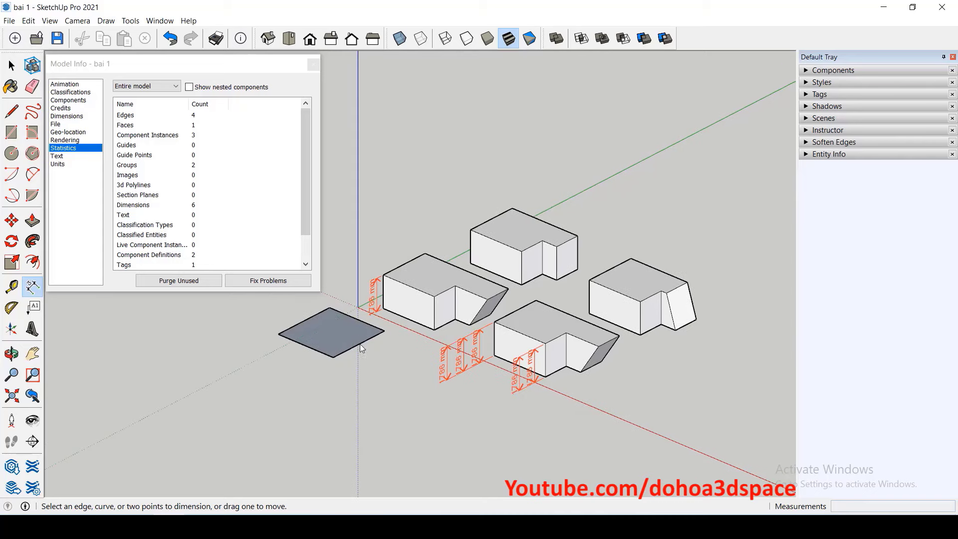
scroll(330, 313, up, 2)
scroll(330, 315, up, 2)
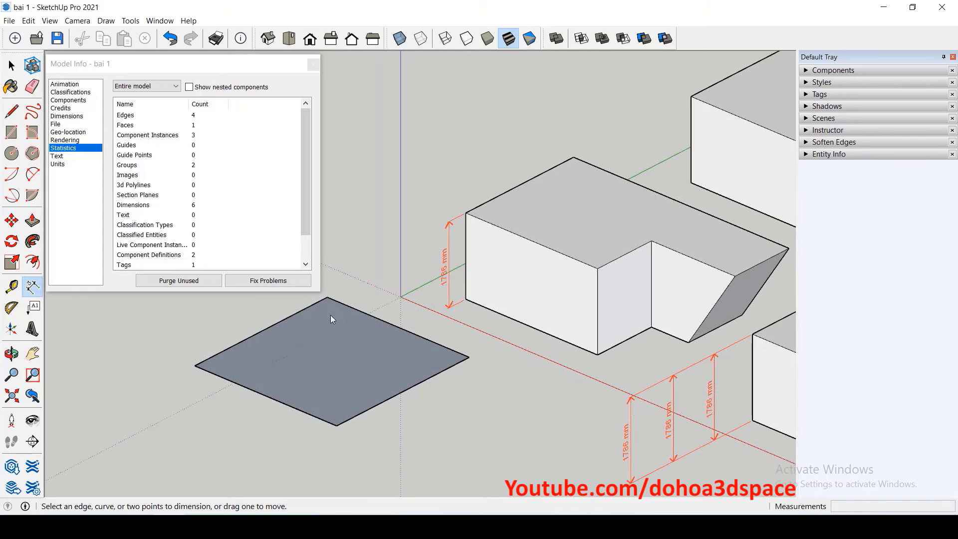
scroll(429, 350, down, 2)
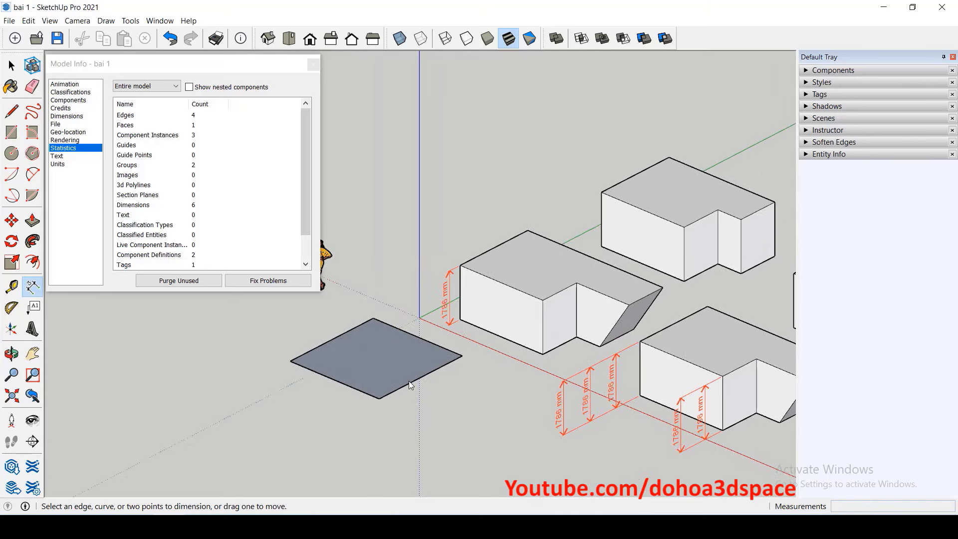
key(space)
click(392, 376)
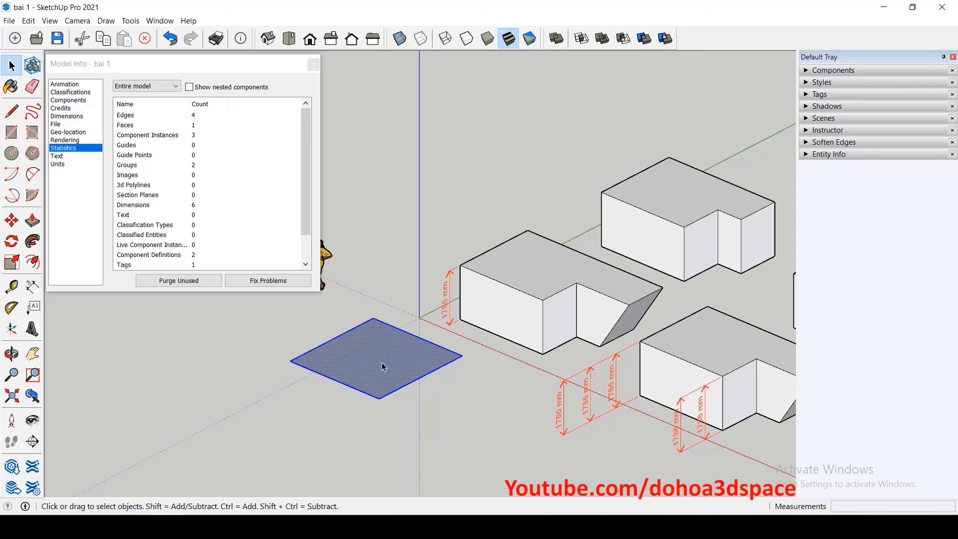
key(Delete)
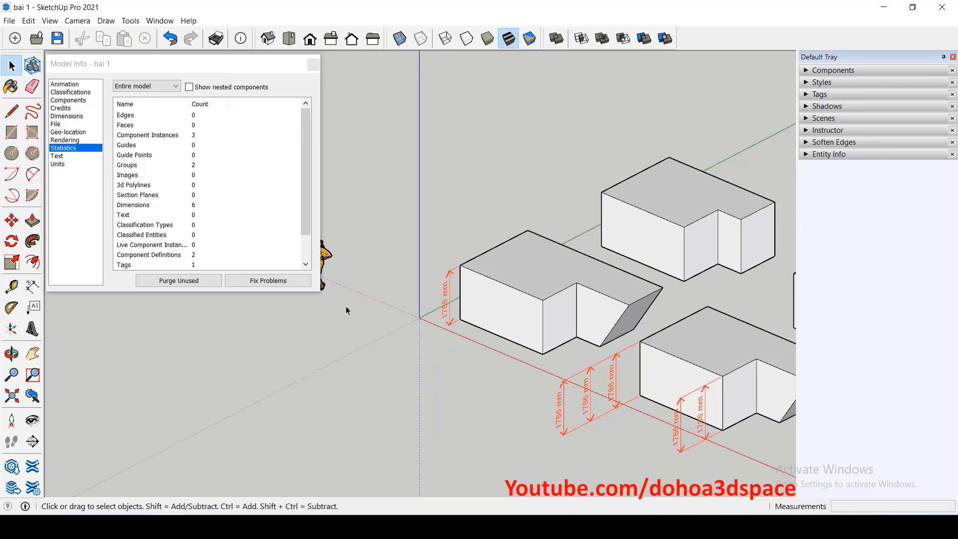
- Draw two flat rectangles side by side on the ground
key(r)
click(330, 349)
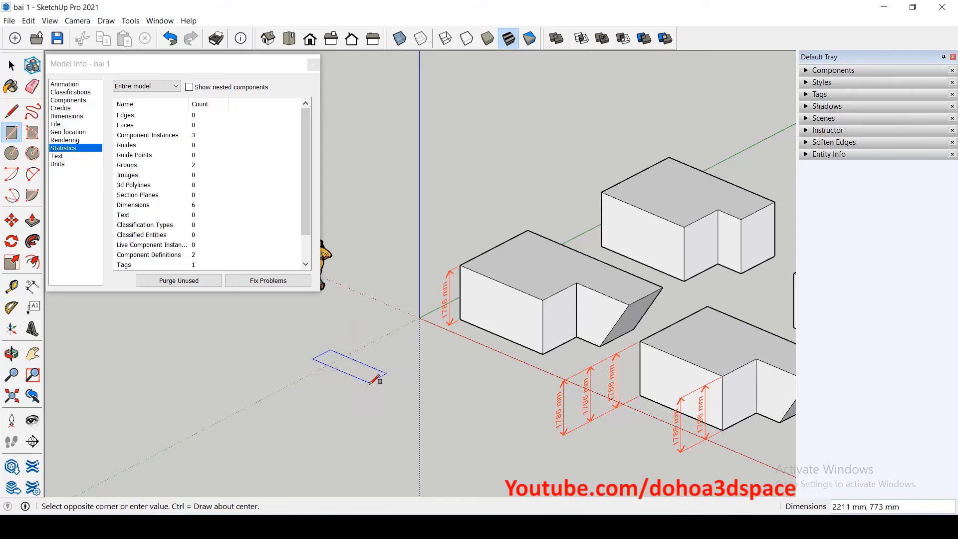
click(355, 396)
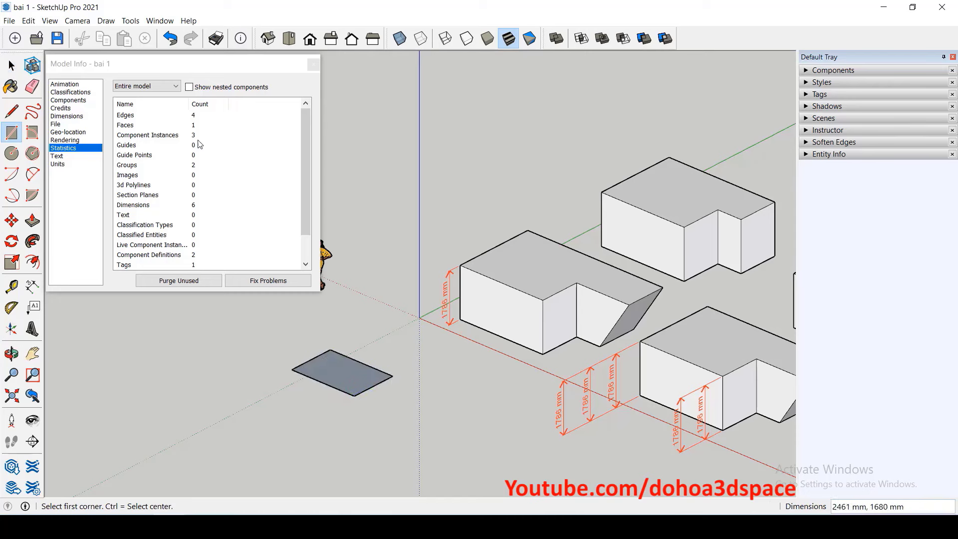
scroll(195, 128, down, 1)
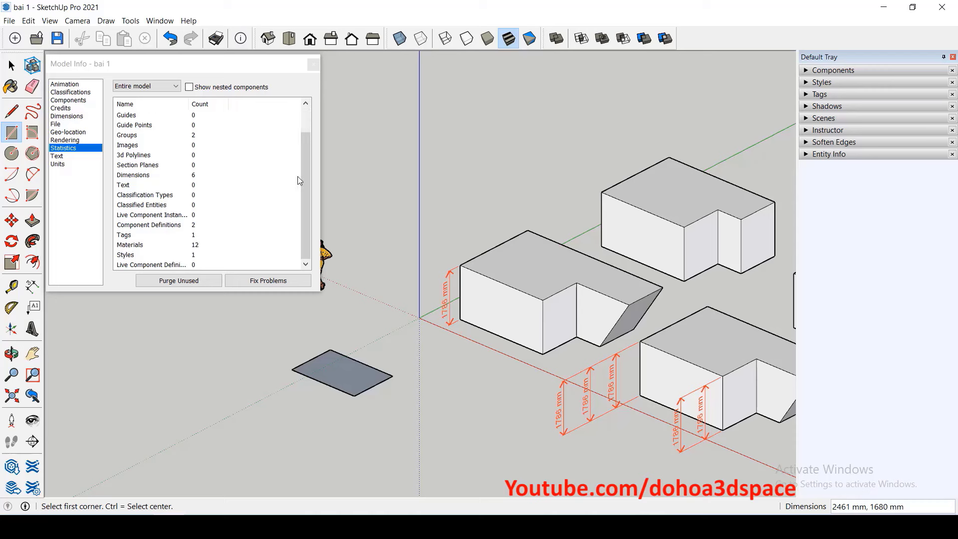
click(224, 376)
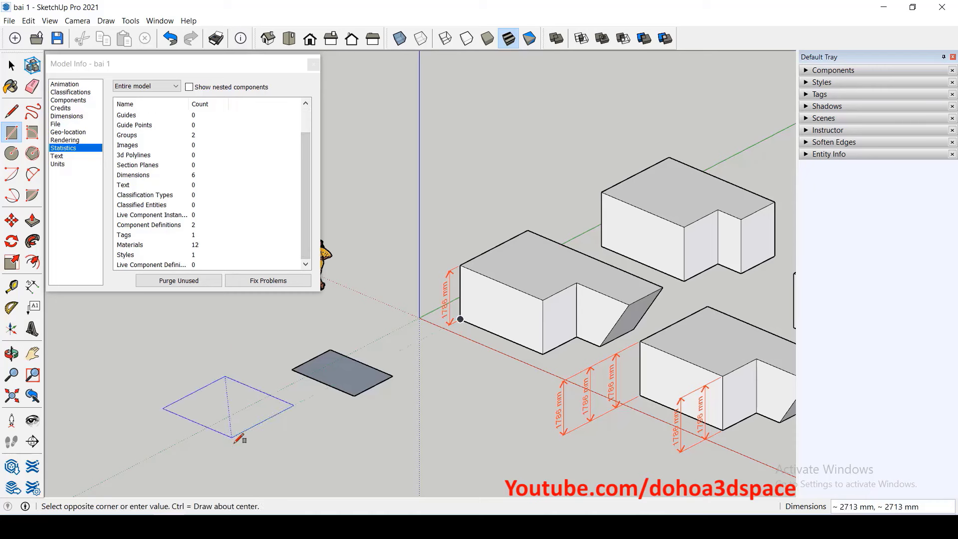
click(231, 437)
- Select the two rectangles, the L-shaped blocks and the scale figure
key(space)
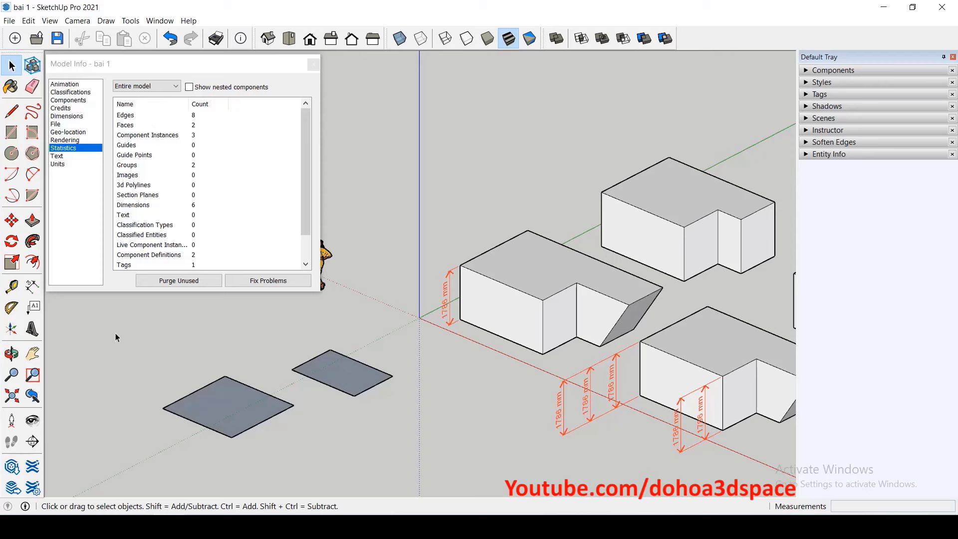
drag(115, 333, 403, 474)
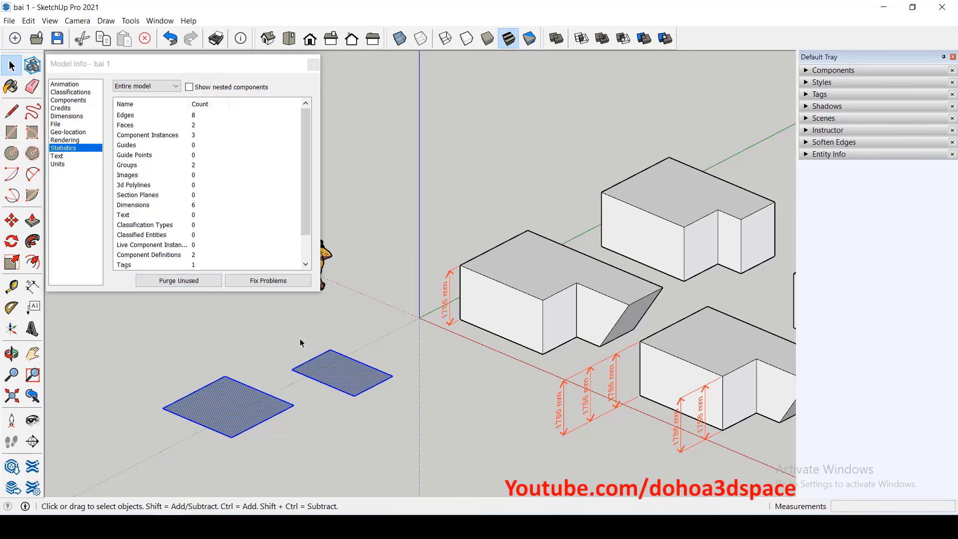
scroll(262, 308, down, 2)
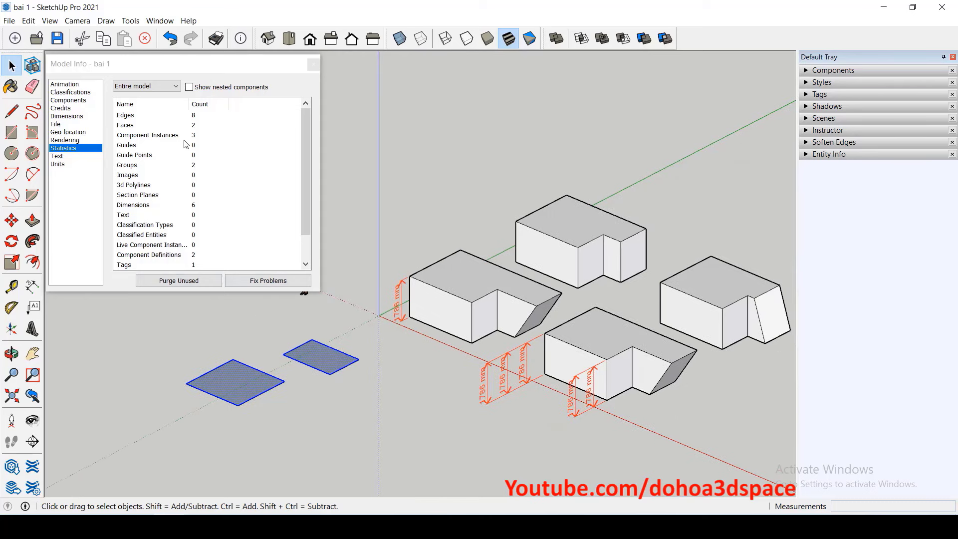
click(451, 283)
click(603, 349)
scroll(652, 362, down, 2)
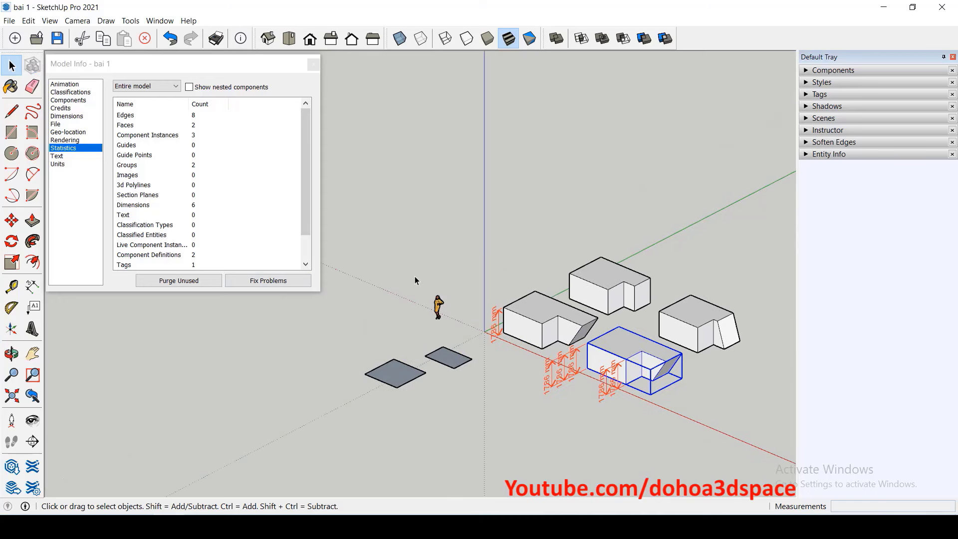
drag(415, 280, 477, 331)
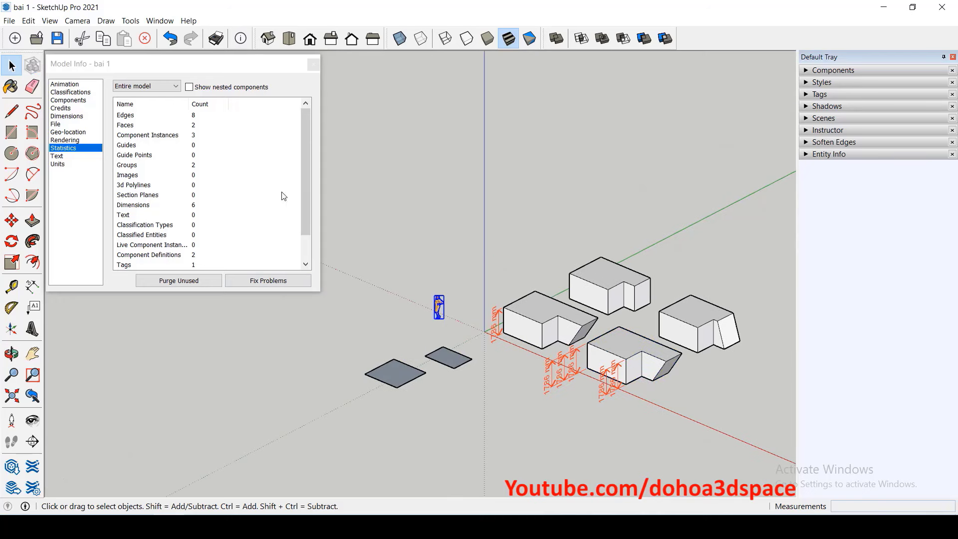
click(670, 318)
click(630, 287)
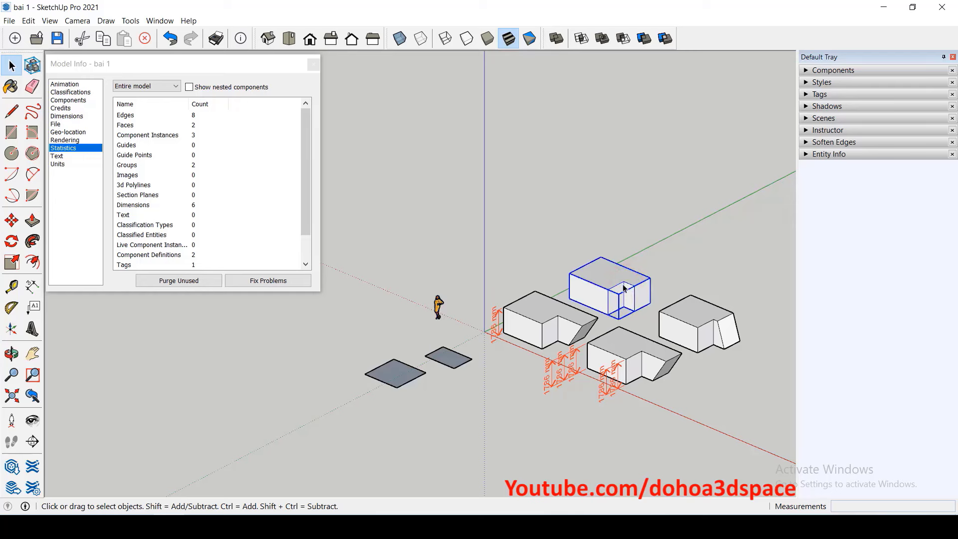
- Show Model Info statistics for Only components, then view the Units page
click(176, 209)
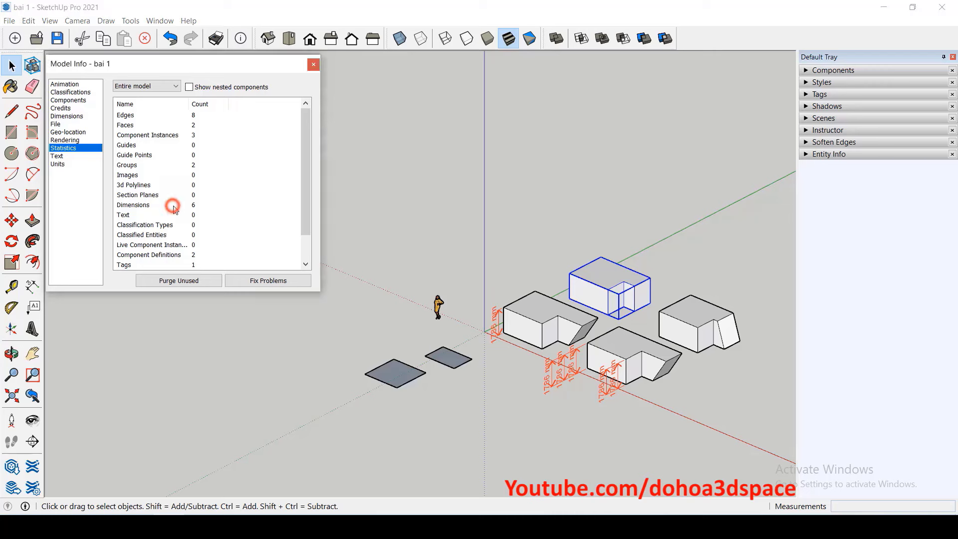
scroll(552, 397, up, 2)
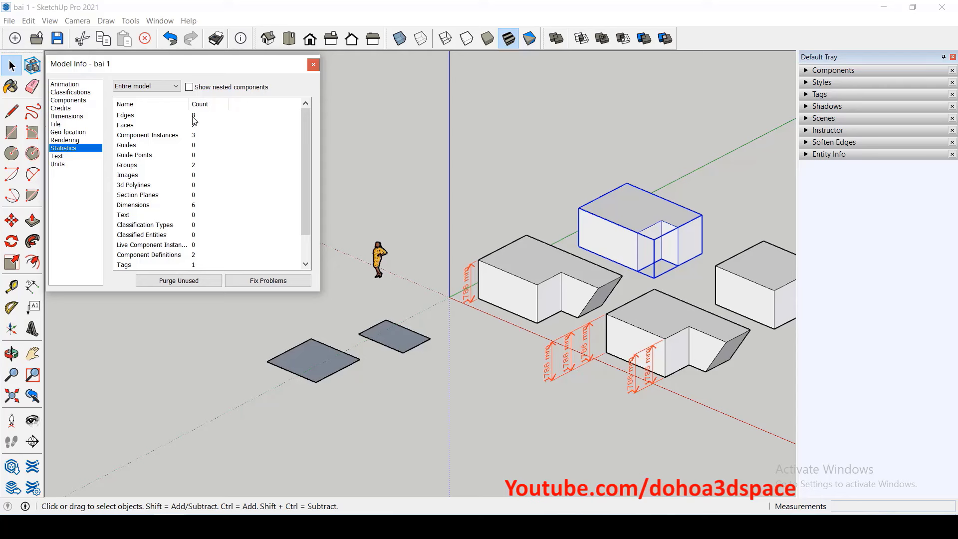
click(162, 87)
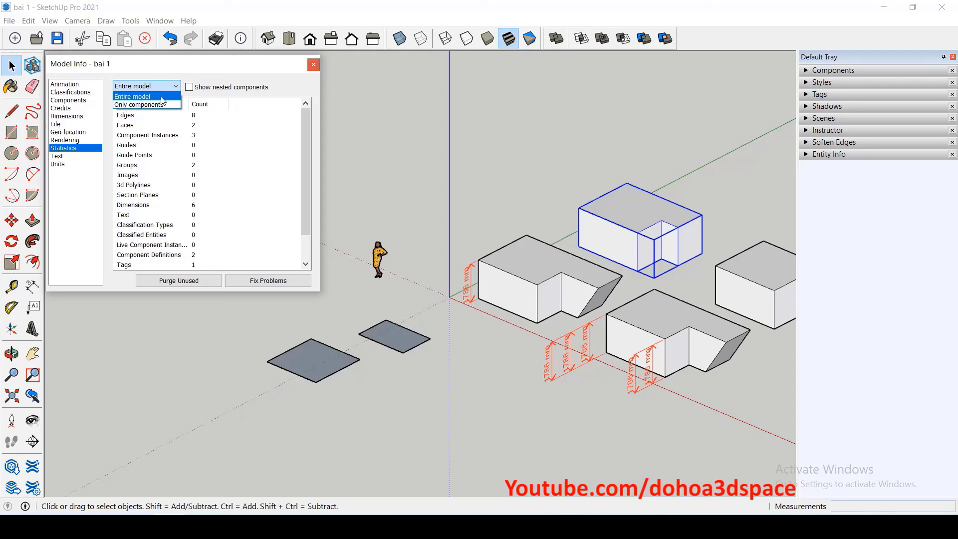
click(163, 104)
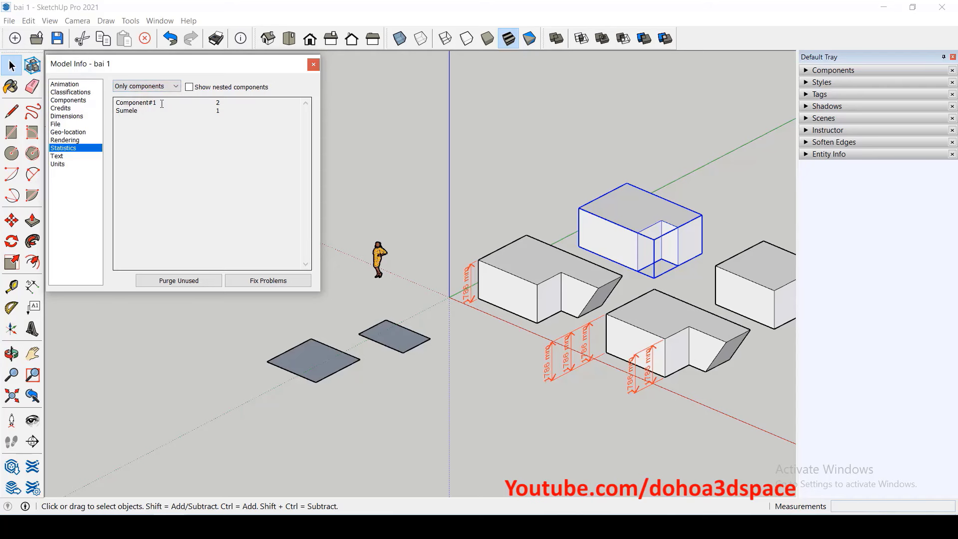
drag(176, 102, 220, 102)
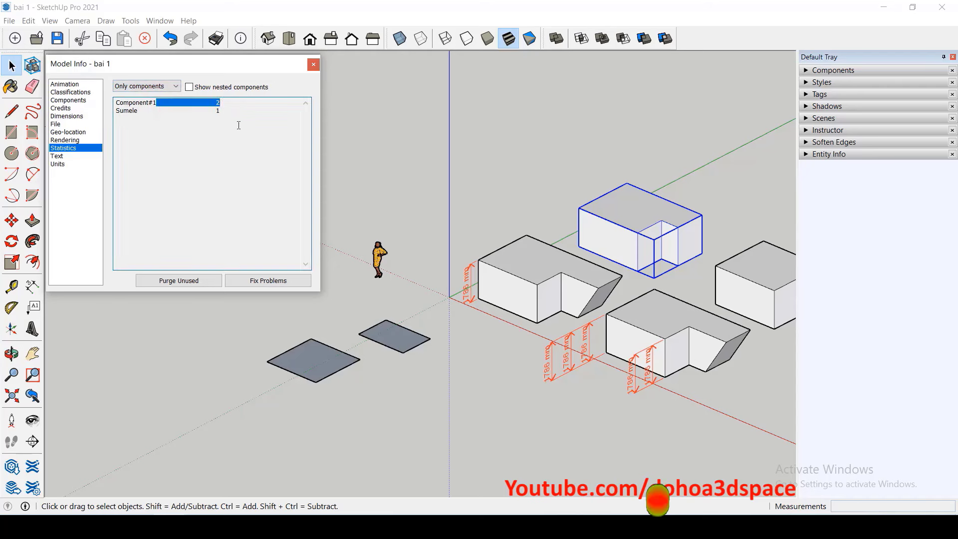
double_click(169, 111)
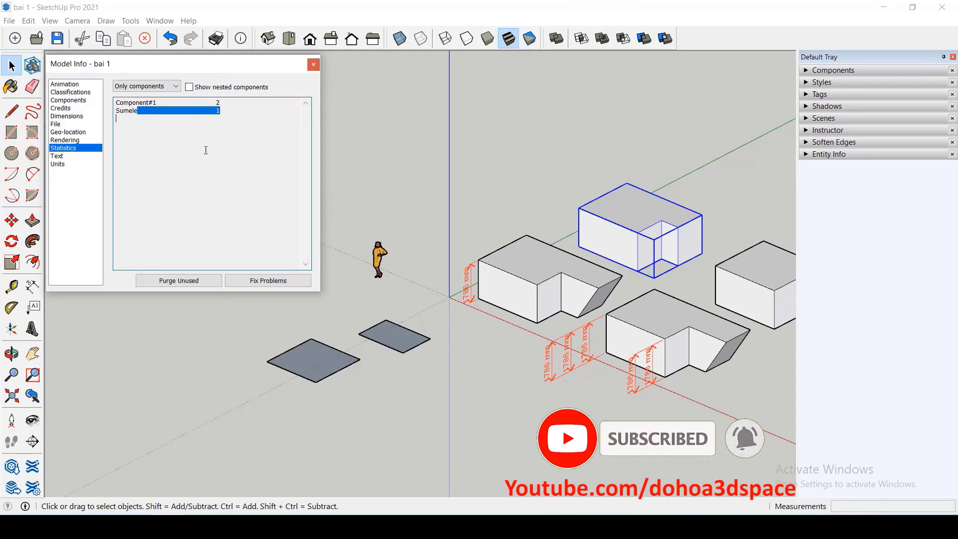
click(62, 166)
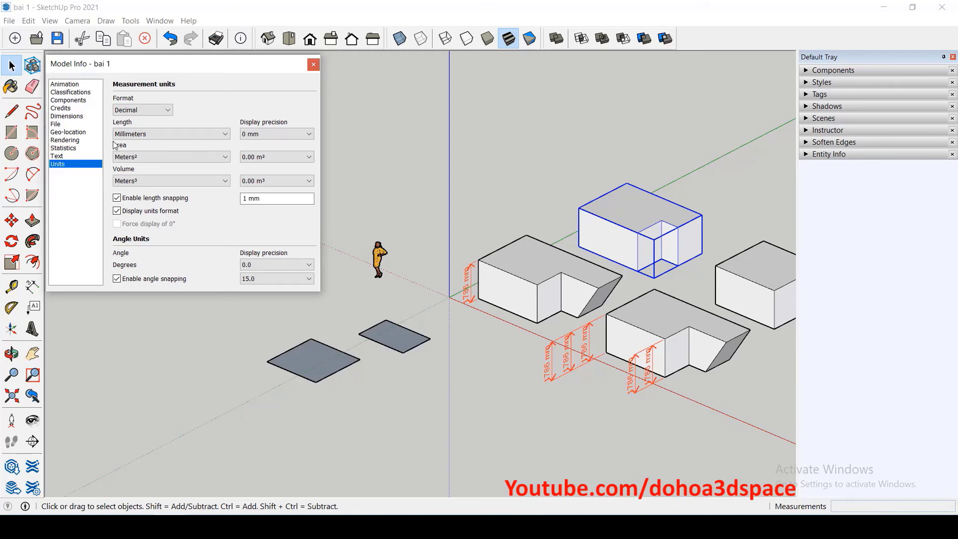
- Keep Decimal format with Millimeters length units at 0 mm precision
click(133, 111)
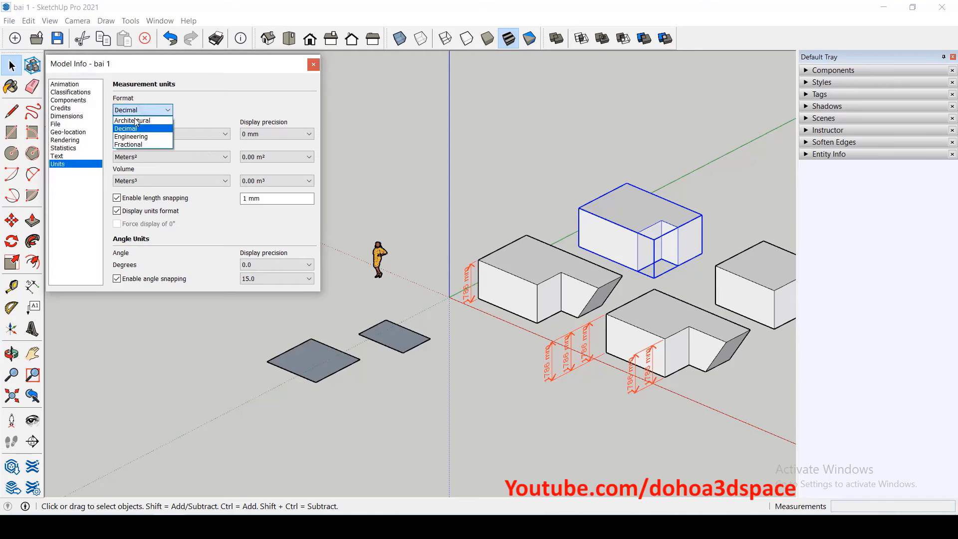
click(139, 129)
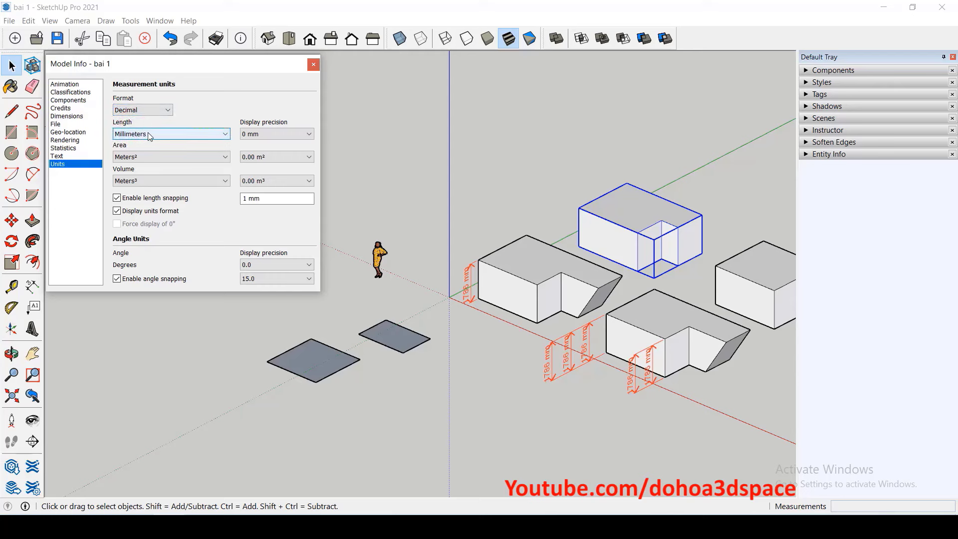
click(149, 135)
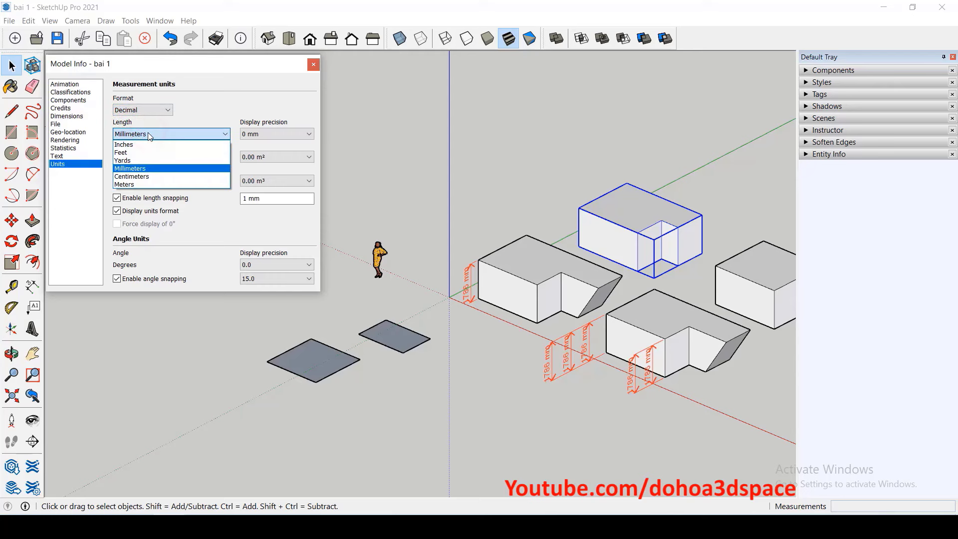
click(158, 170)
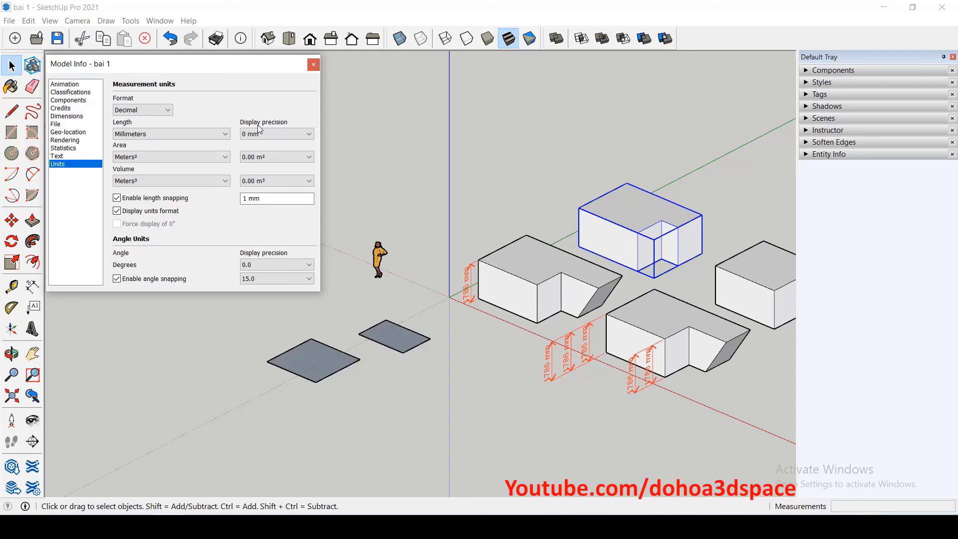
click(259, 133)
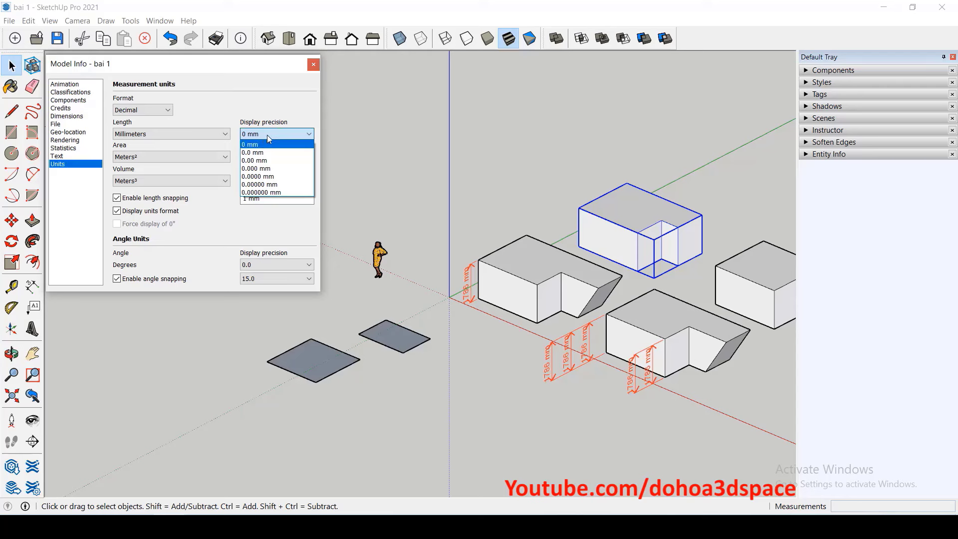
click(289, 106)
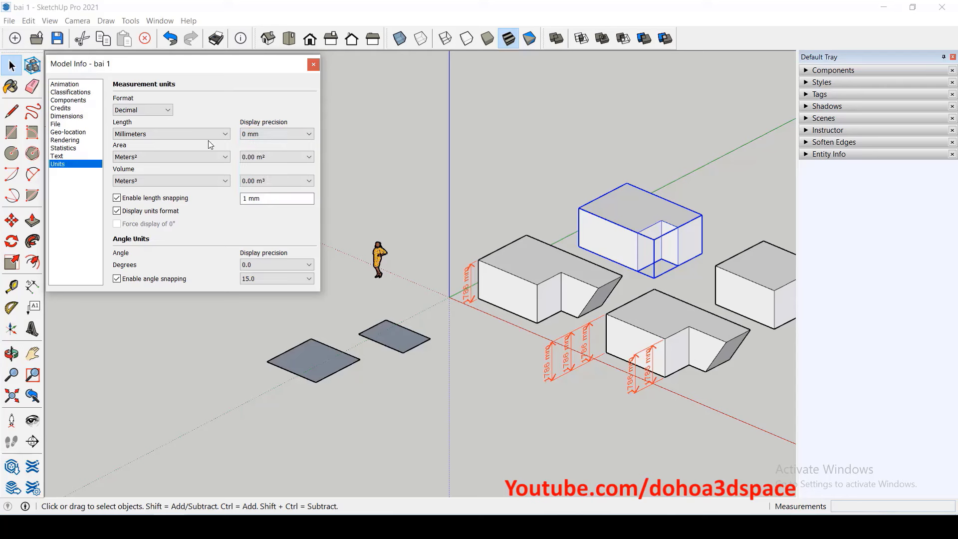
- Set area to Millimeters² and volume to Millimeters³, both with 0 precision
click(135, 159)
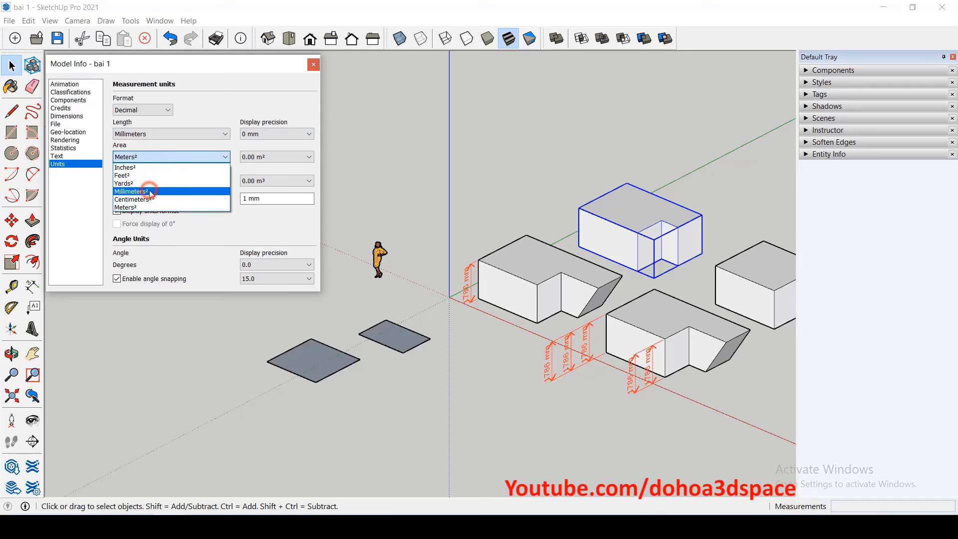
click(151, 192)
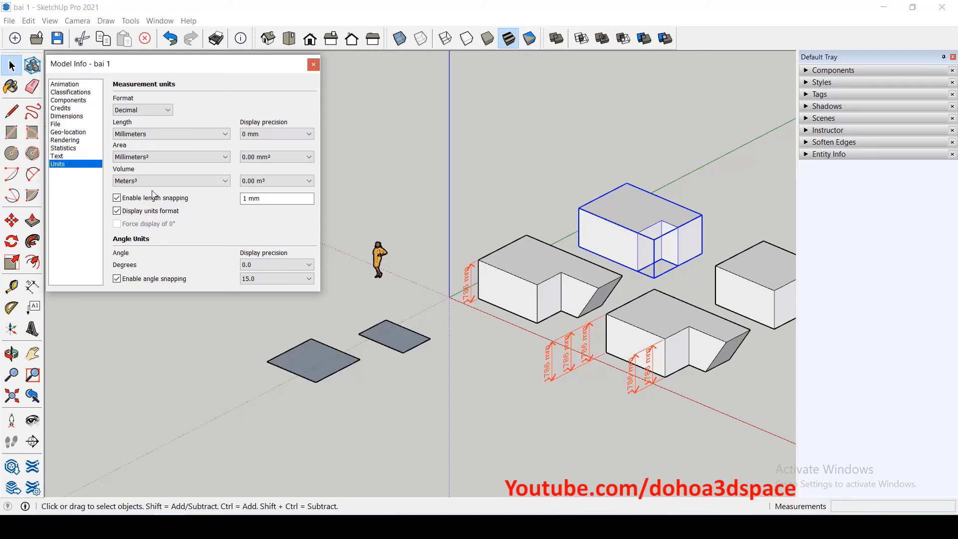
click(255, 159)
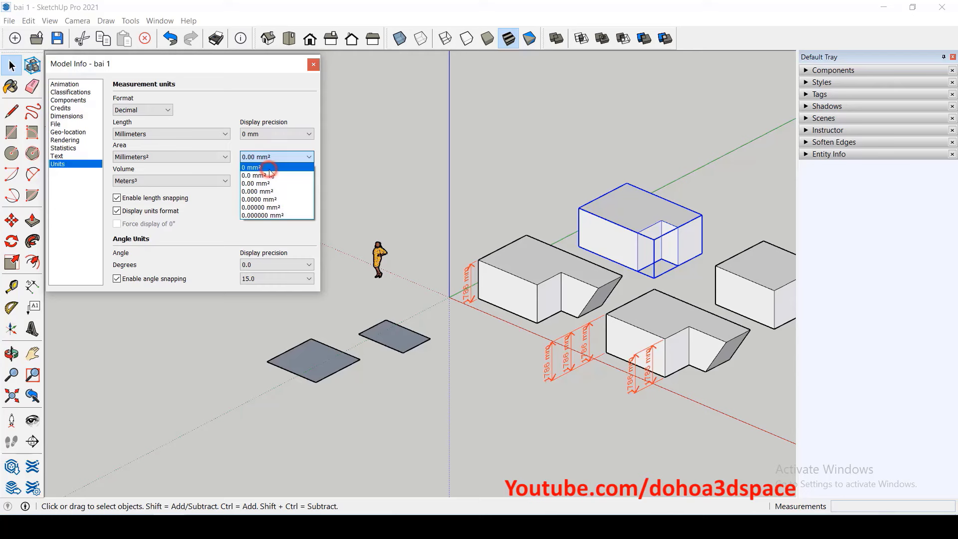
click(265, 168)
click(204, 180)
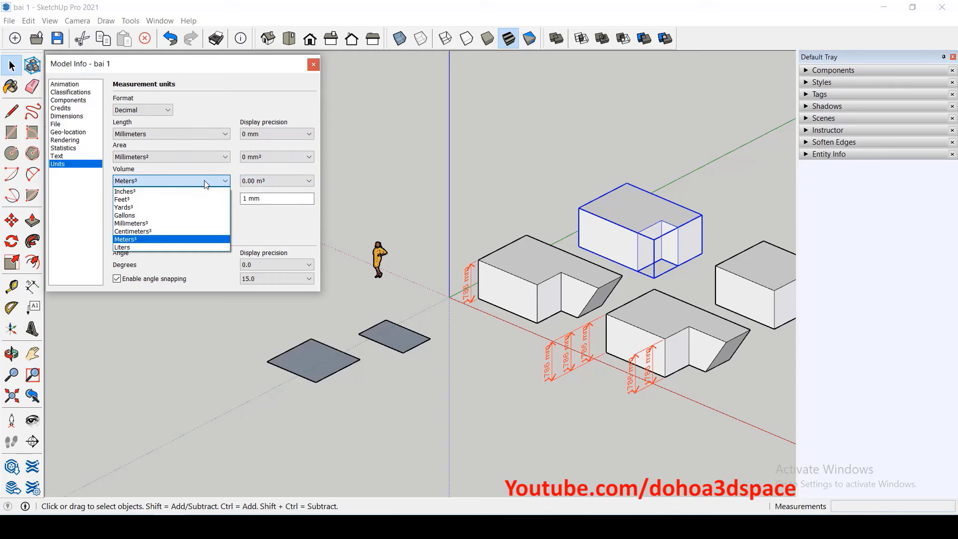
click(195, 223)
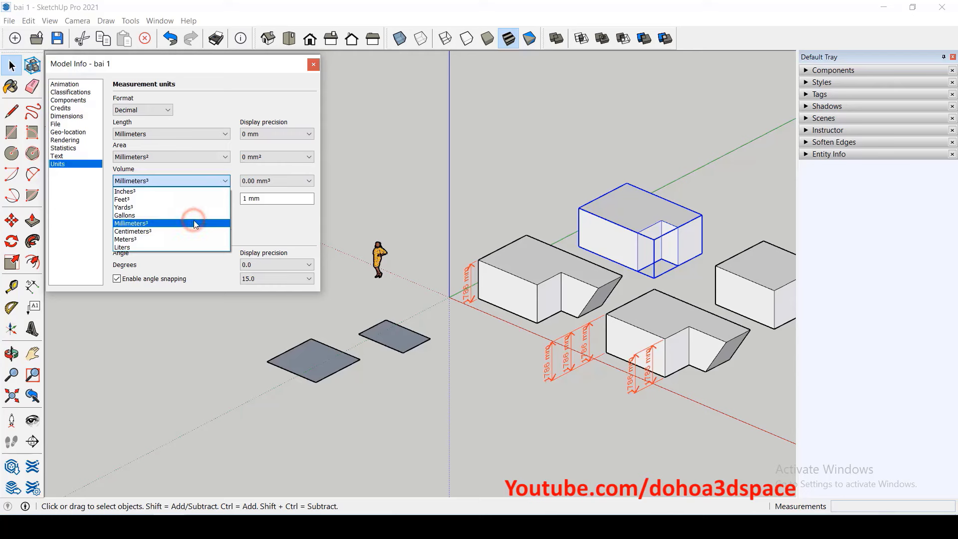
click(257, 182)
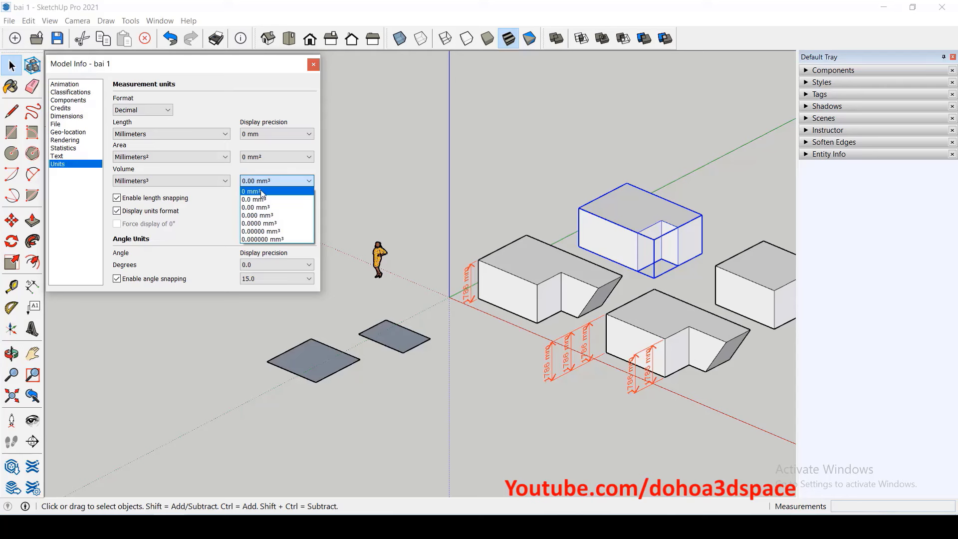
click(261, 192)
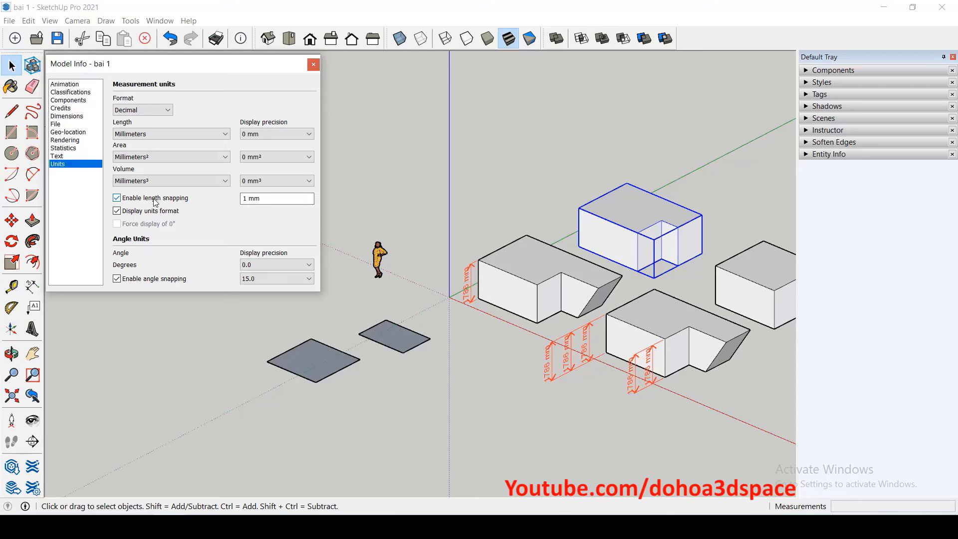
- Set the length snapping increment to 1000
click(268, 199)
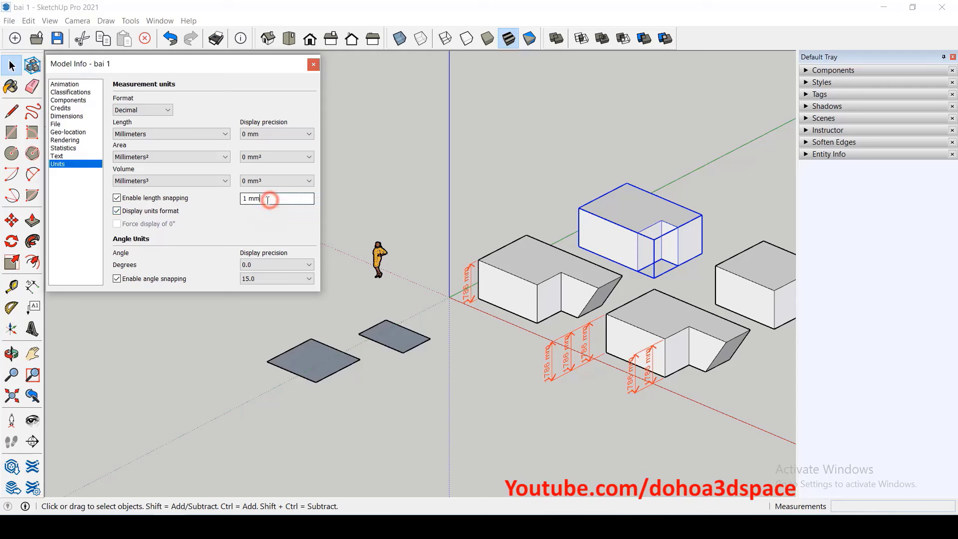
drag(267, 200, 238, 200)
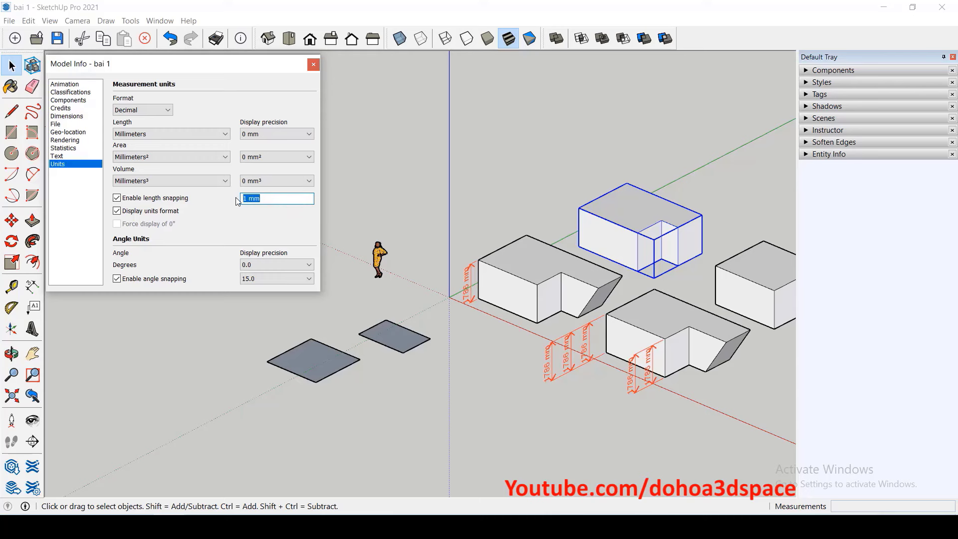
text(1000)
click(367, 204)
scroll(374, 204, up, 3)
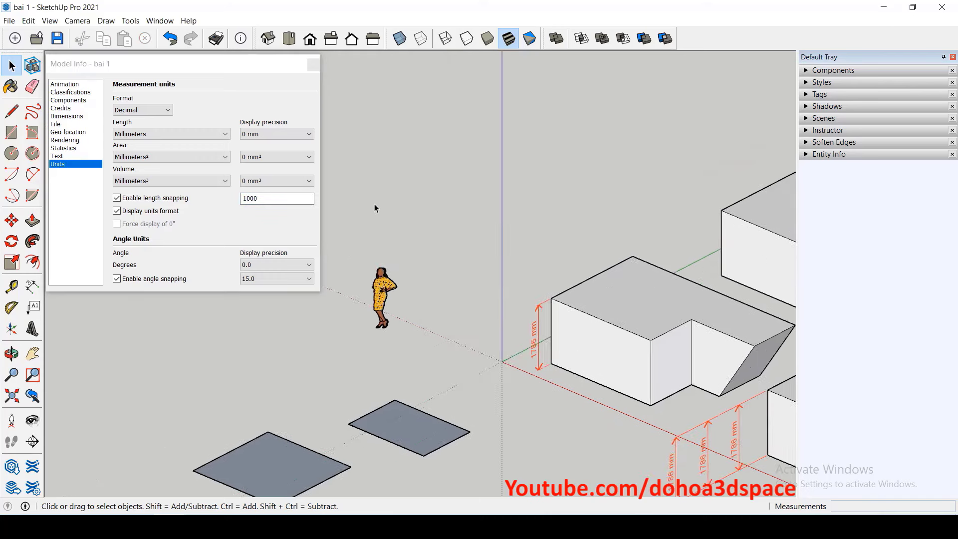
- Draw a trial line to check the 1000 snapping steps
key(l)
click(367, 212)
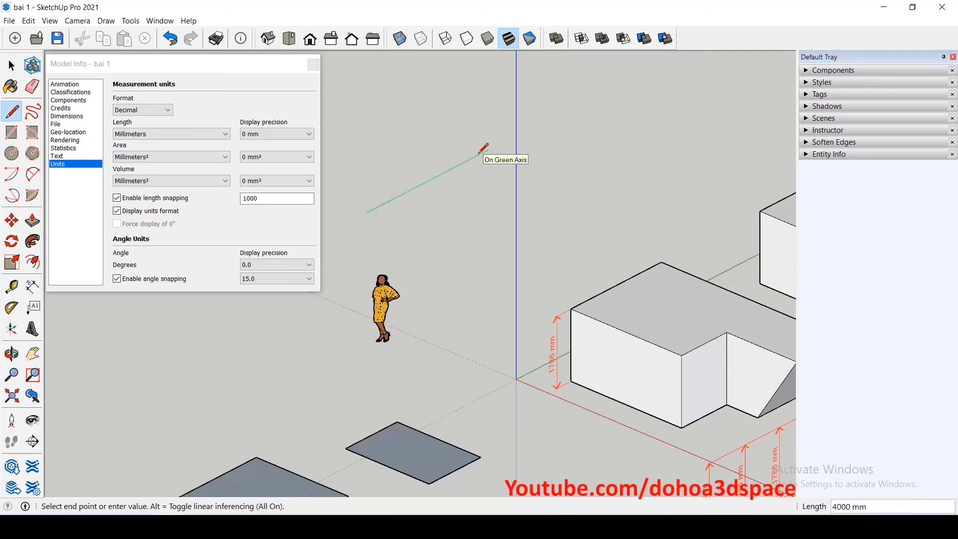
scroll(389, 196, up, 2)
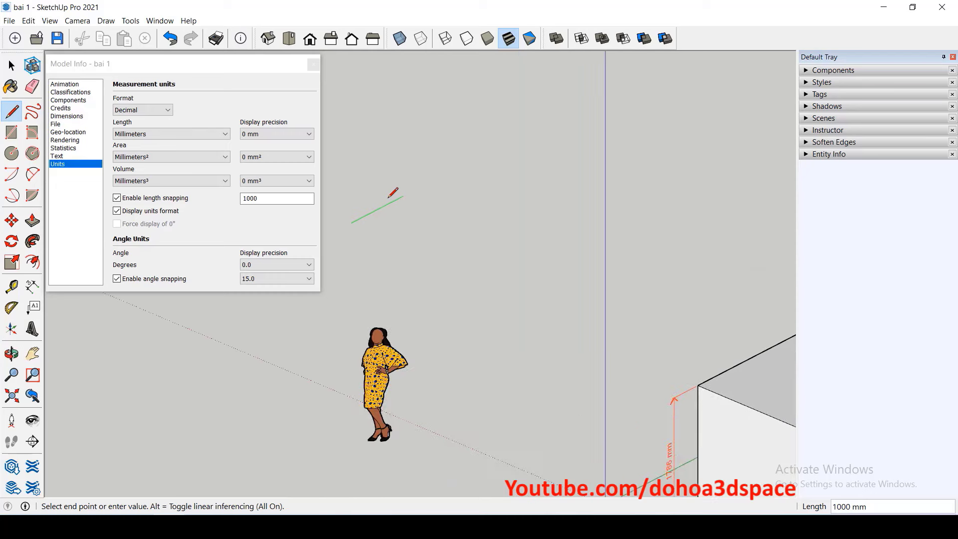
scroll(392, 193, up, 1)
scroll(393, 193, up, 3)
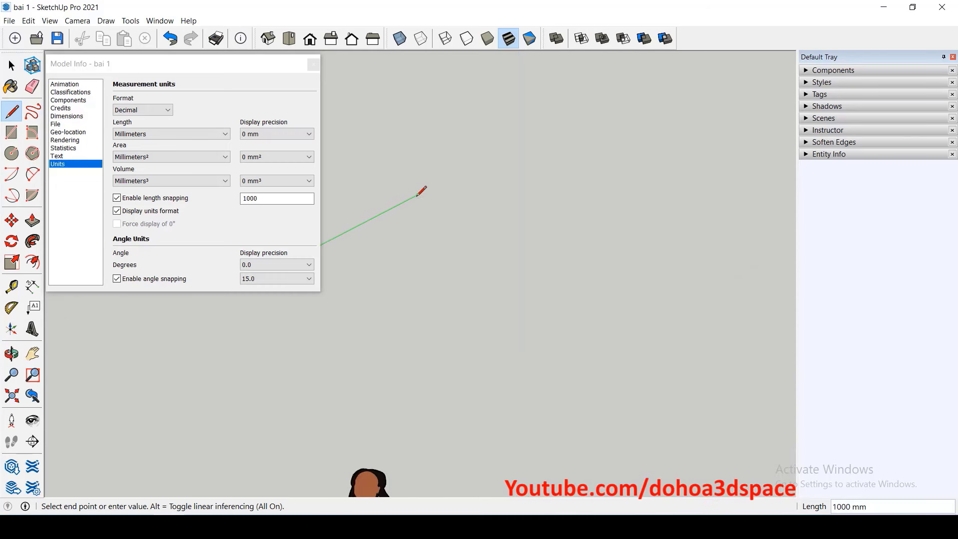
scroll(493, 280, down, 2)
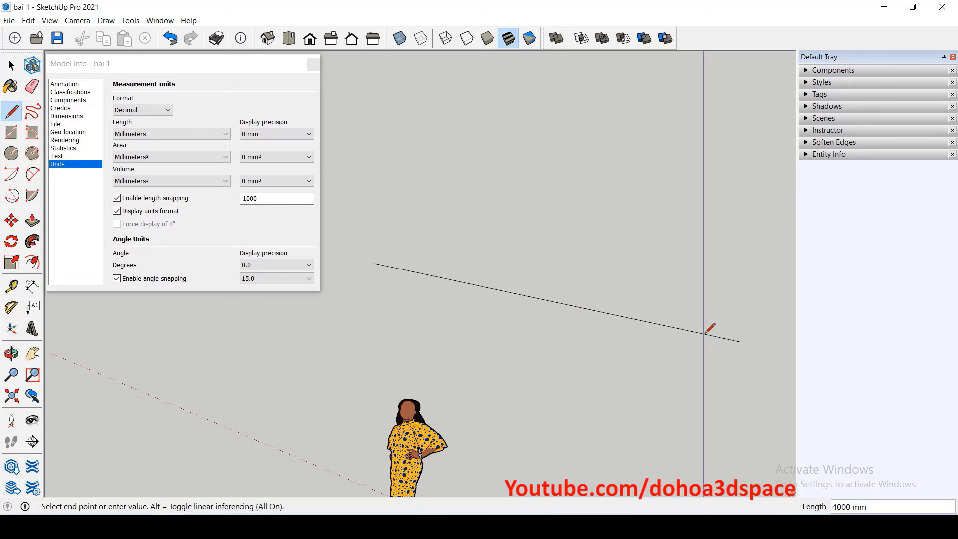
scroll(557, 235, down, 3)
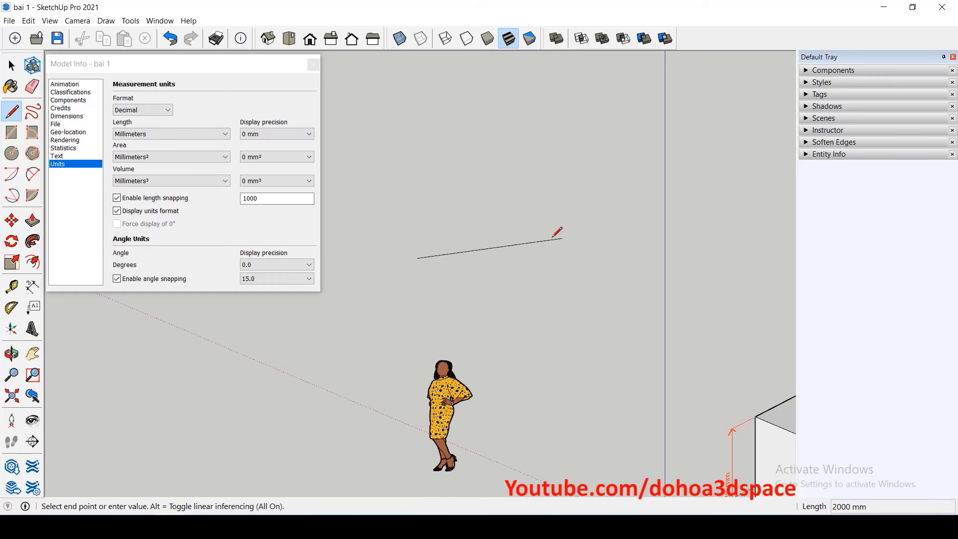
scroll(499, 249, down, 3)
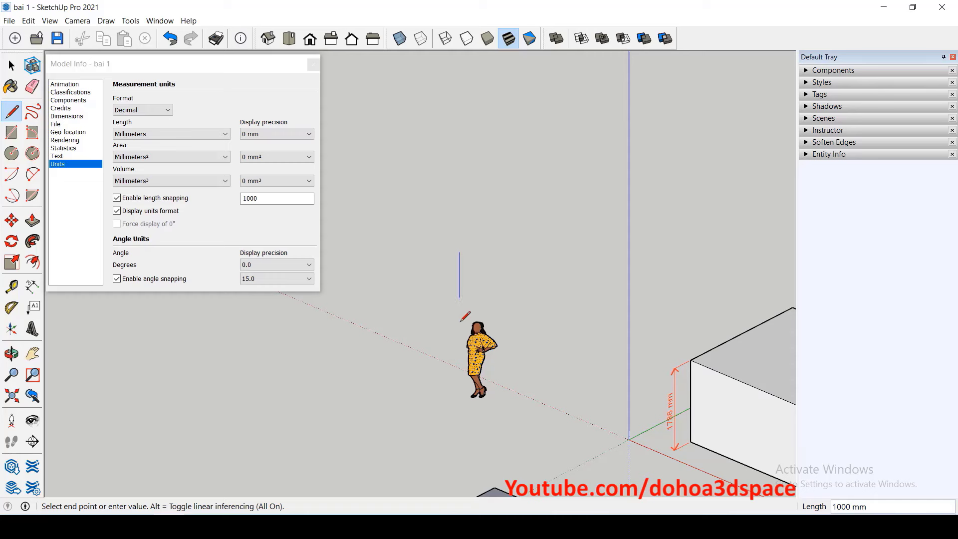
- Change length snapping to 500 and cancel the trial line
double_click(269, 198)
text(5)
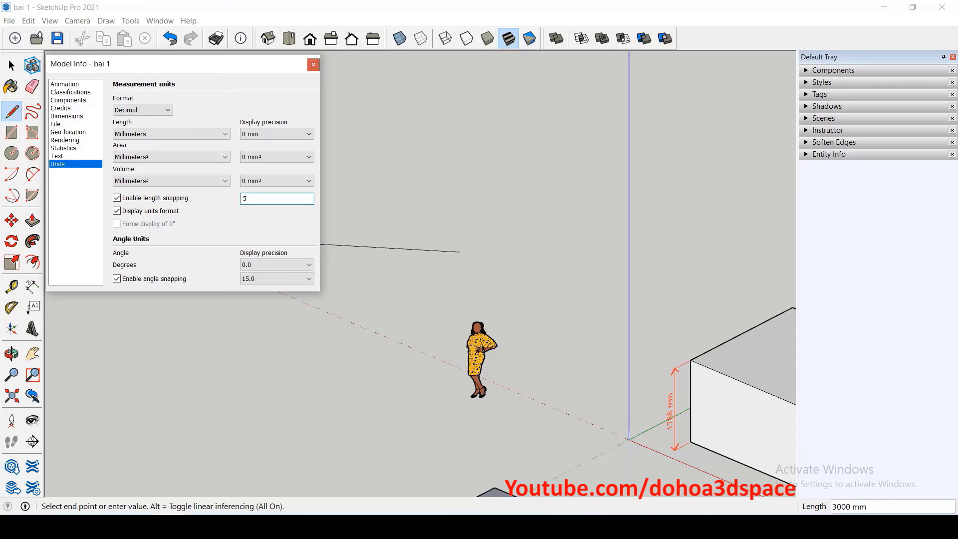
key(Return)
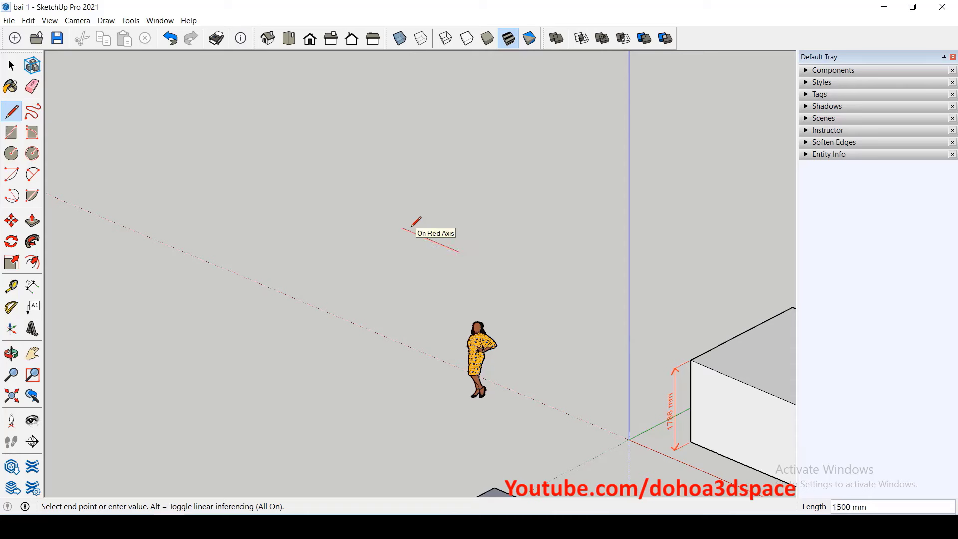
key(space)
click(132, 21)
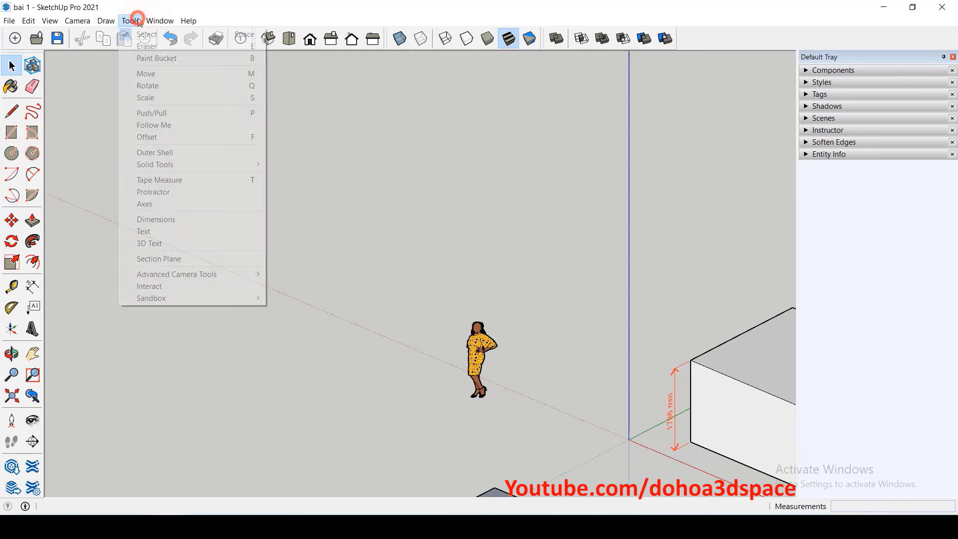
mouse_move(160, 20)
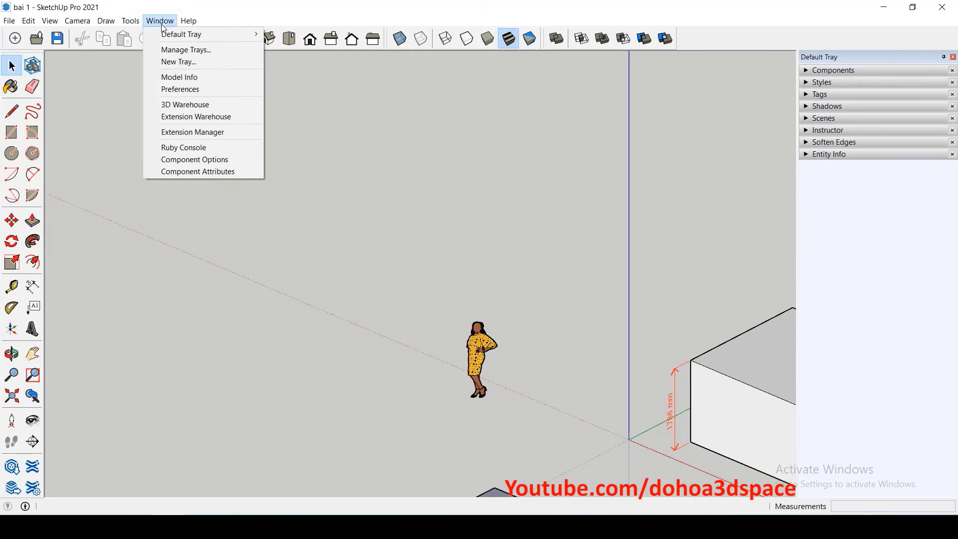
- Reopen Model Info Units and set length snapping to 1
click(183, 74)
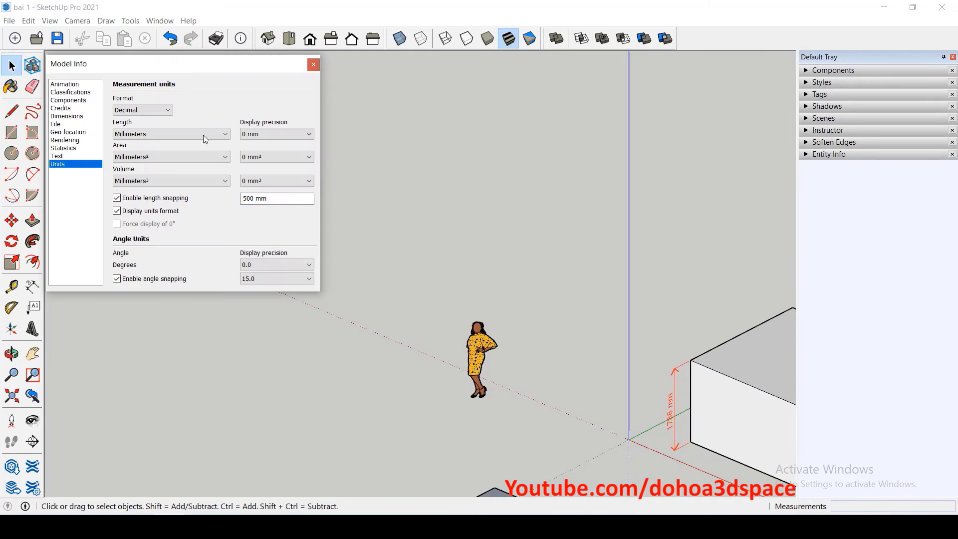
drag(294, 199, 236, 200)
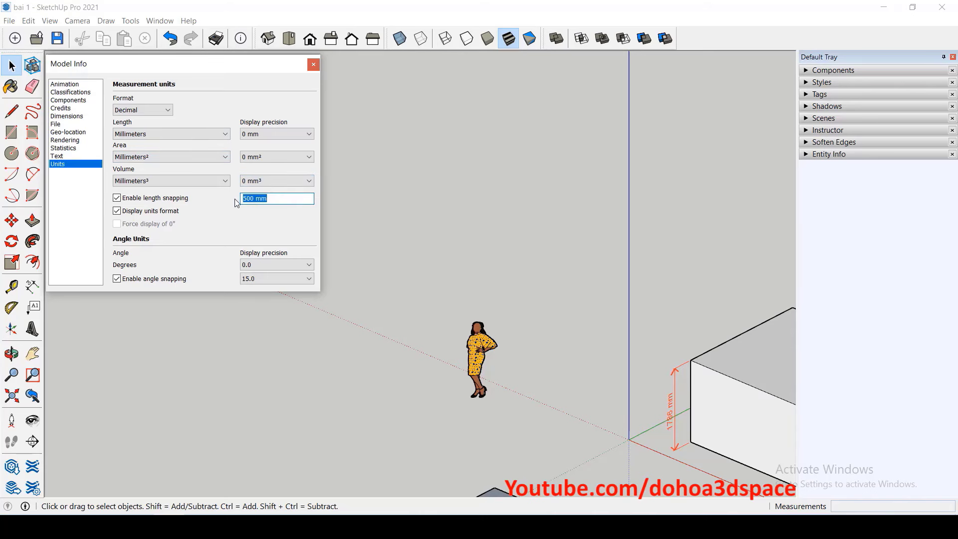
text(1)
scroll(405, 196, down, 2)
scroll(400, 201, down, 2)
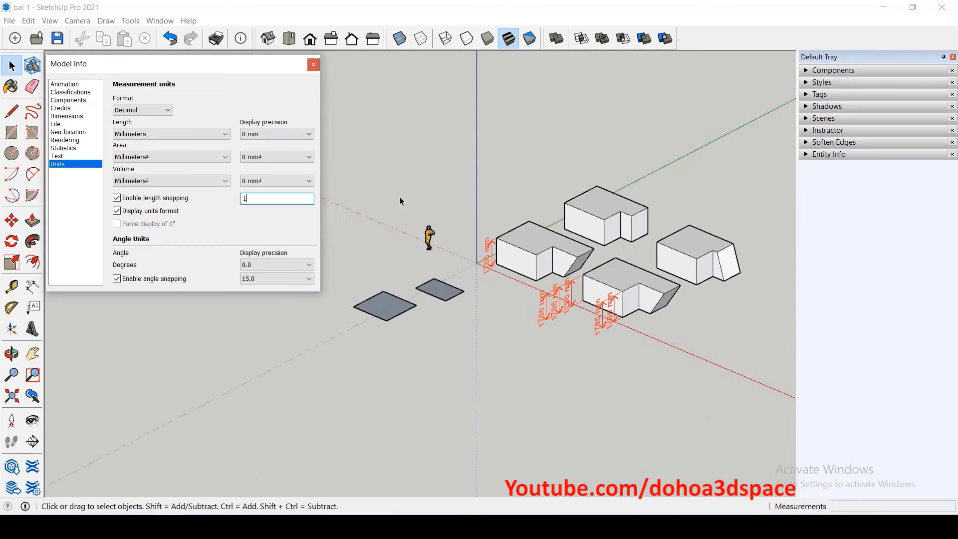
scroll(599, 284, down, 2)
scroll(610, 291, up, 2)
scroll(610, 292, up, 2)
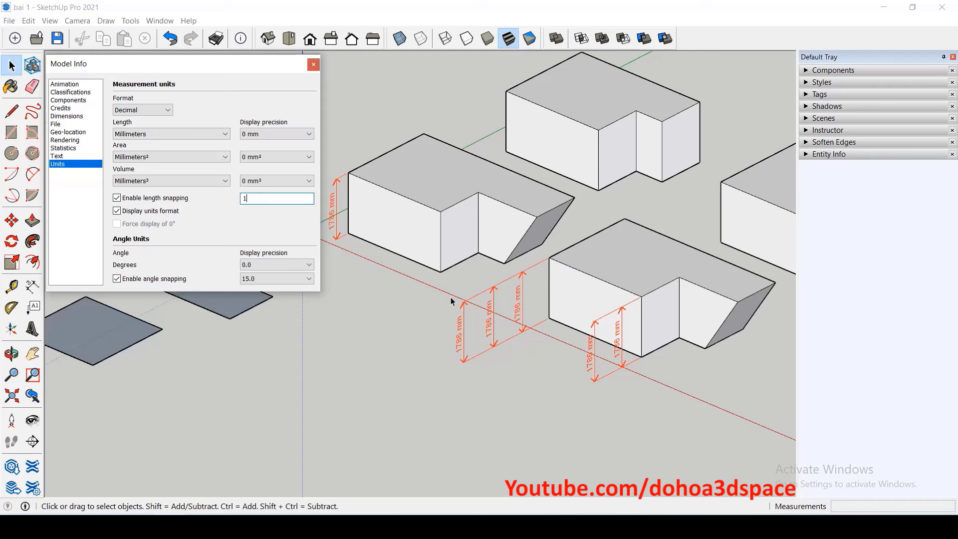
- Turn off Display units format and set angle precision to 0 degrees
click(118, 211)
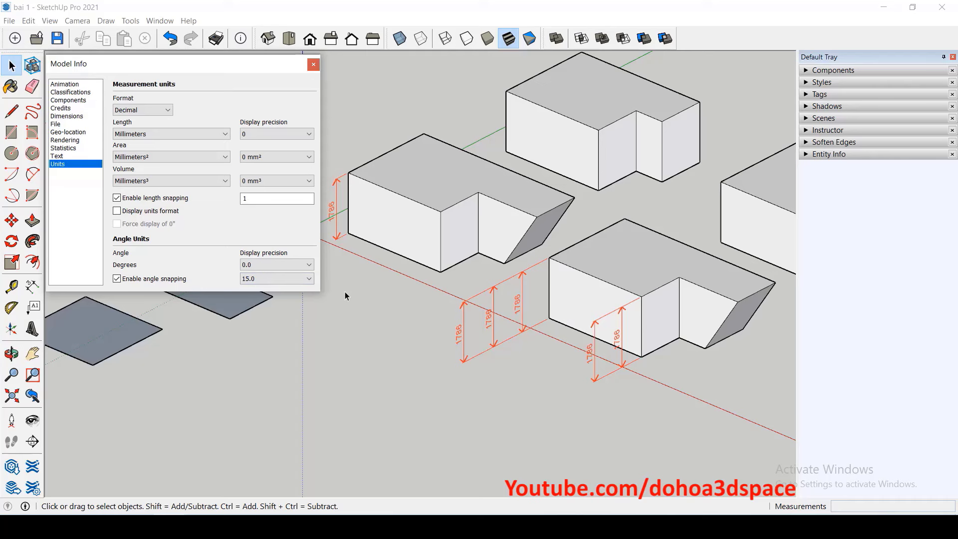
click(292, 266)
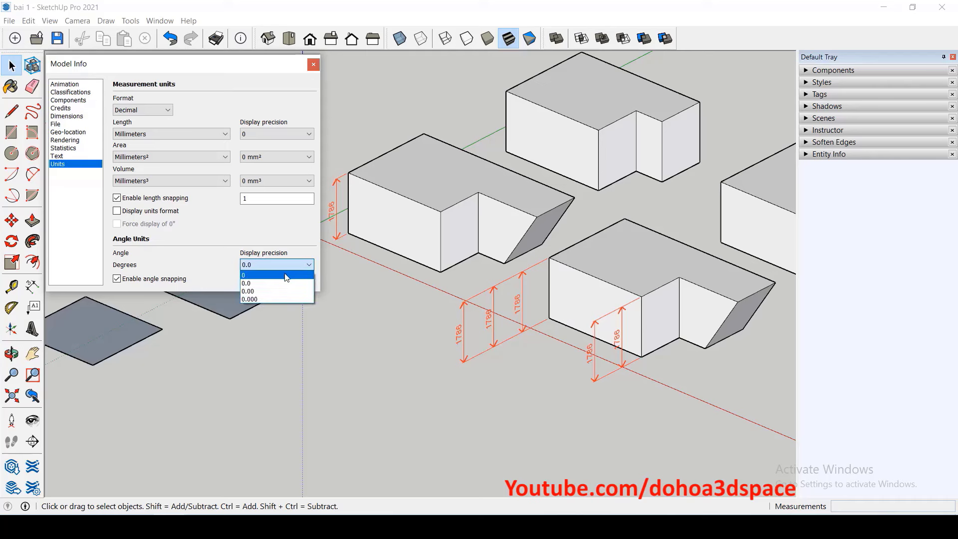
click(287, 276)
click(283, 279)
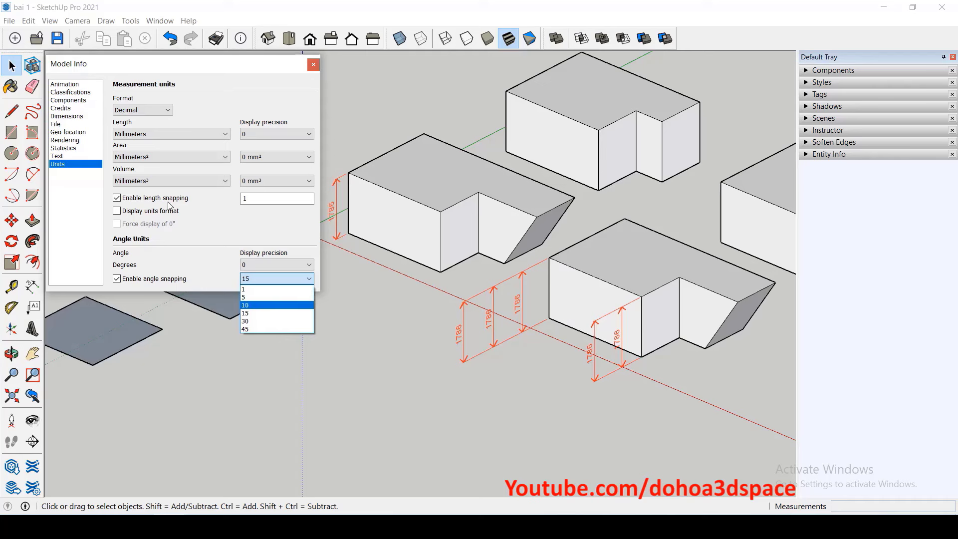
- Set angle snapping to 1 degree, then review axis colours, cancelling a pink red-axis change
click(244, 289)
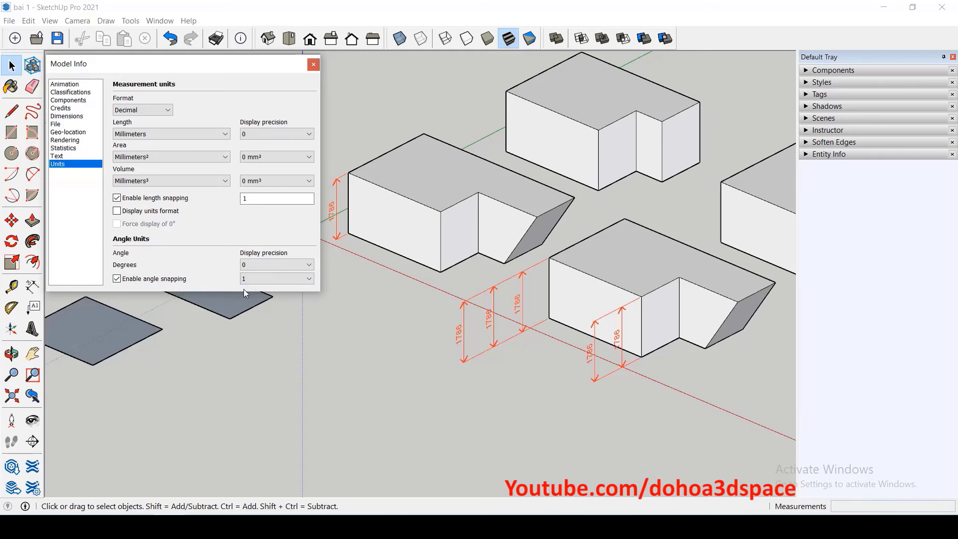
click(314, 65)
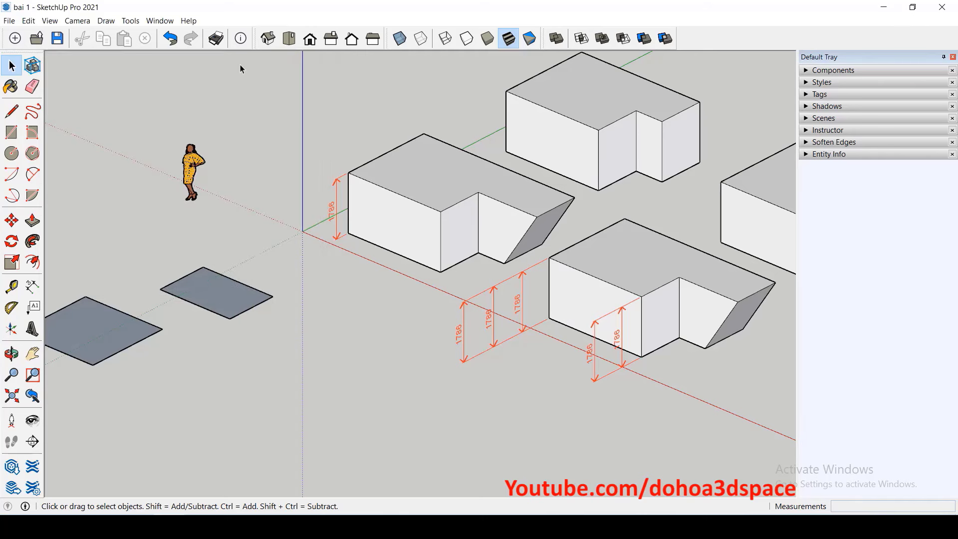
click(166, 24)
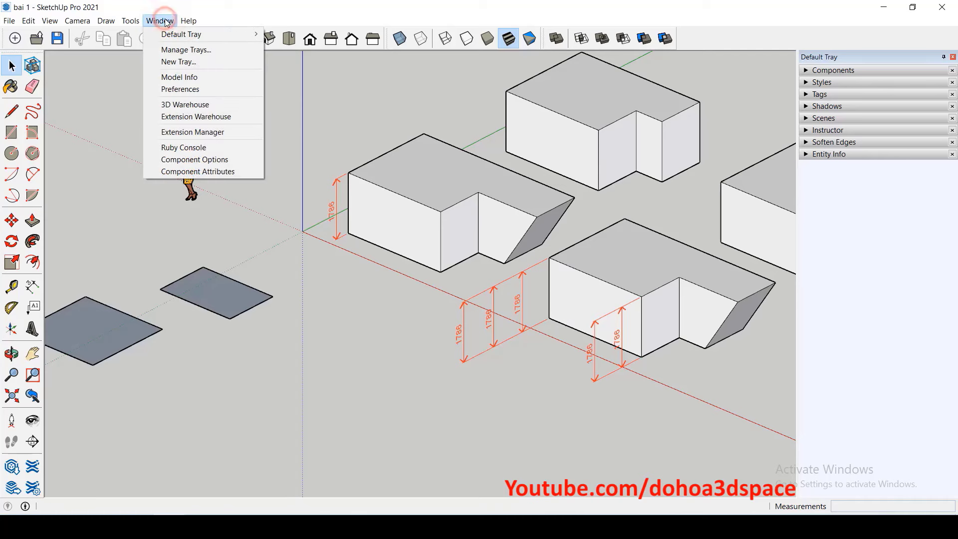
click(205, 89)
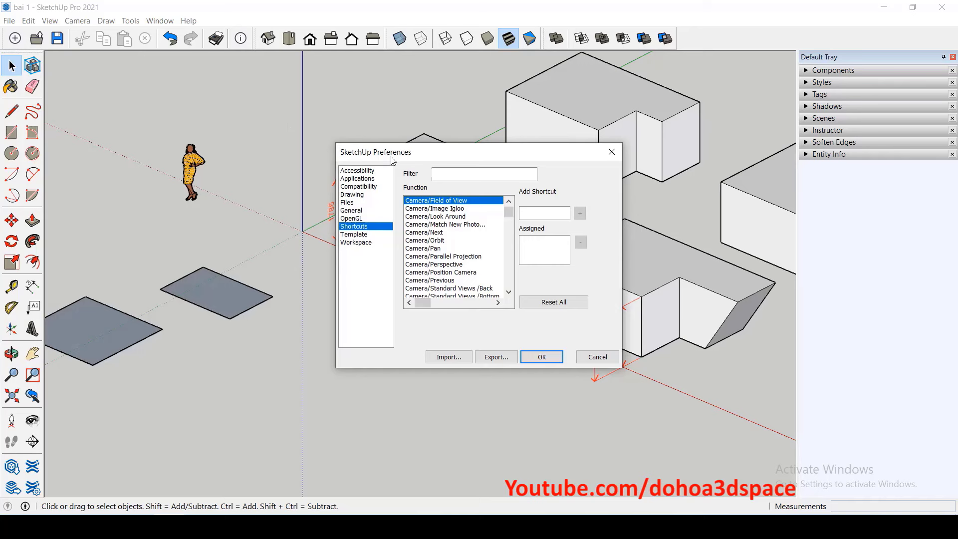
drag(387, 160, 208, 95)
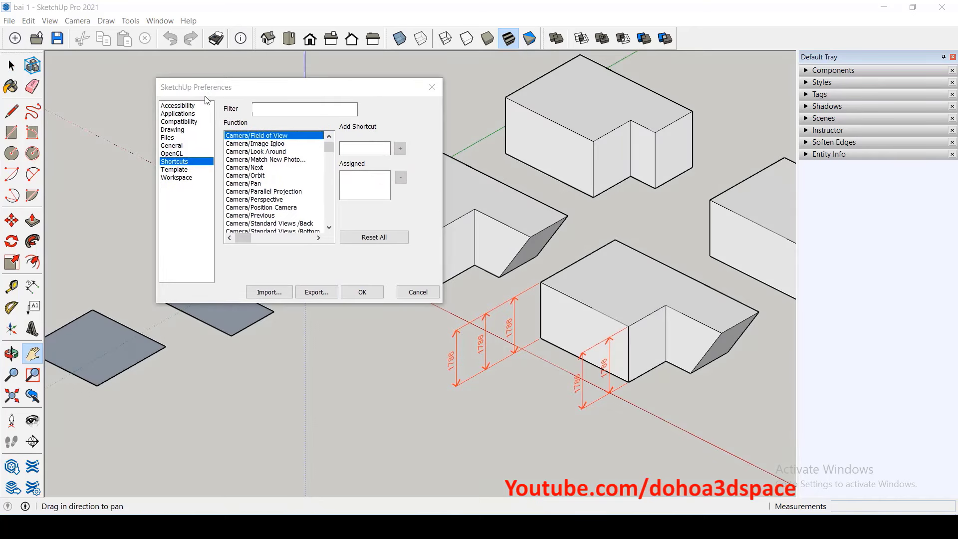
click(188, 106)
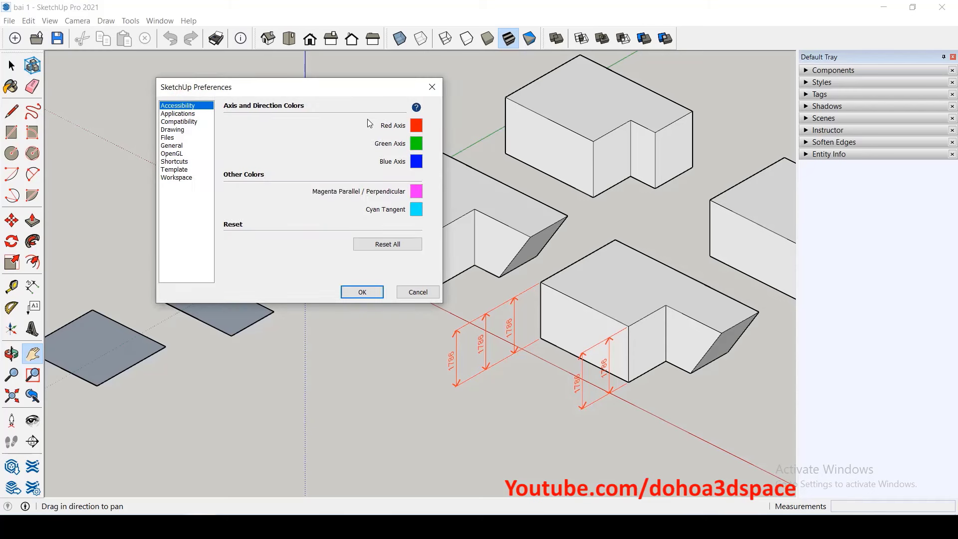
click(414, 128)
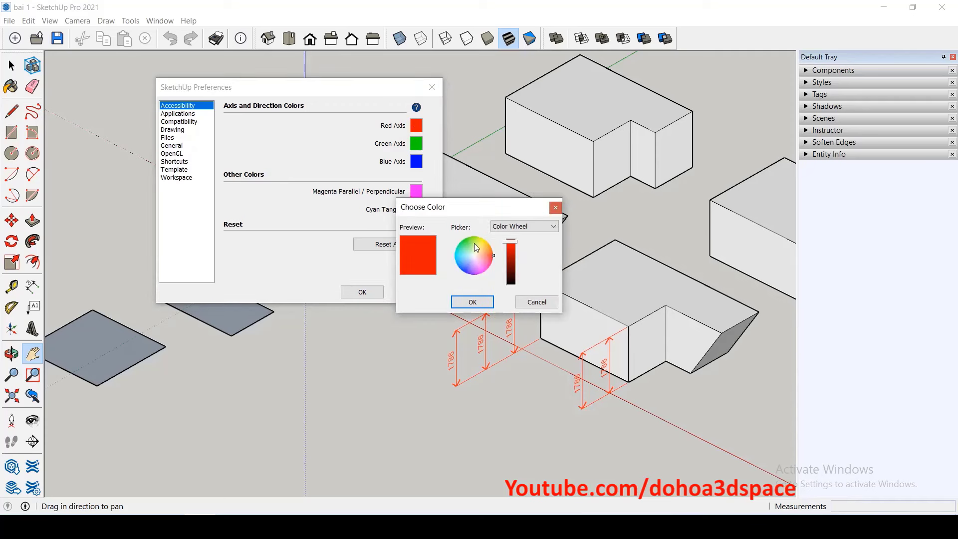
drag(485, 256, 496, 271)
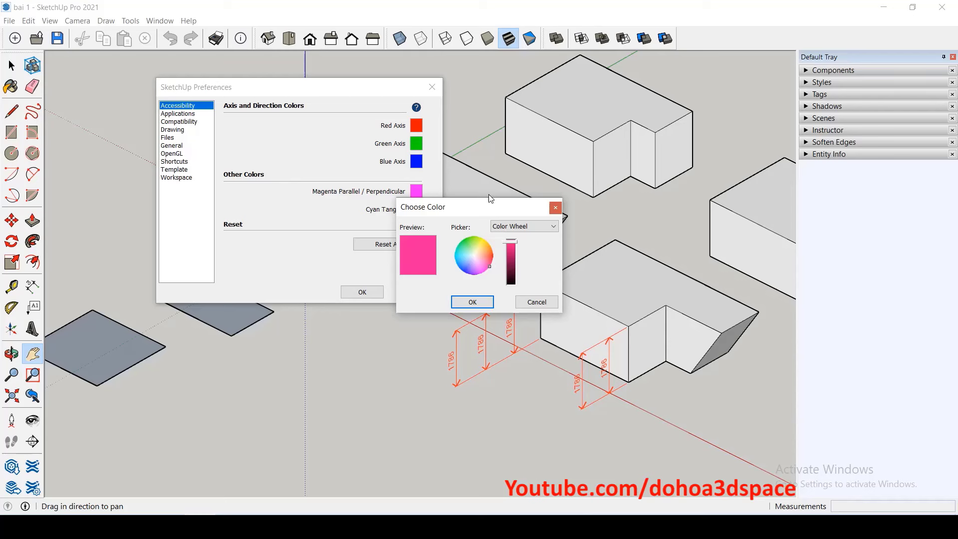
click(556, 208)
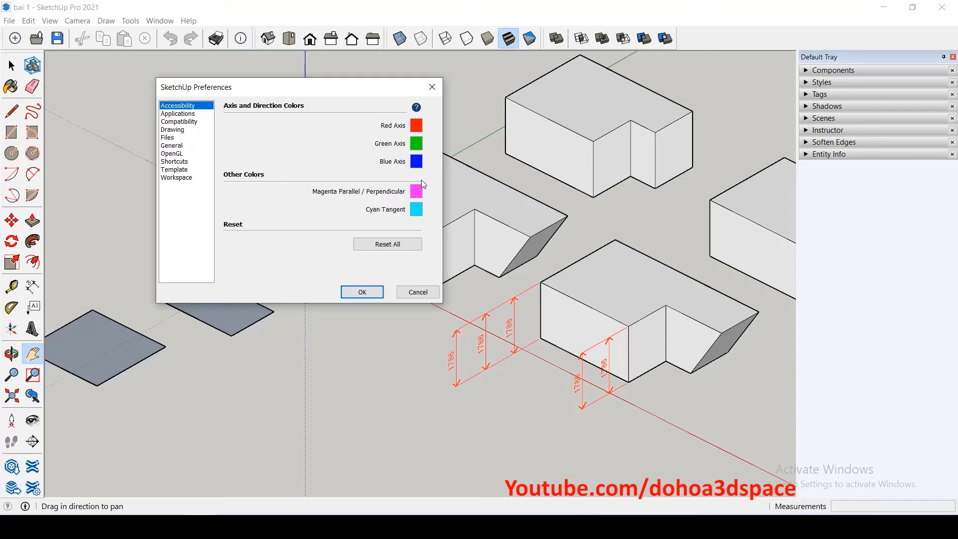
click(363, 292)
- Draw a first line on the ground beside the blue face
key(l)
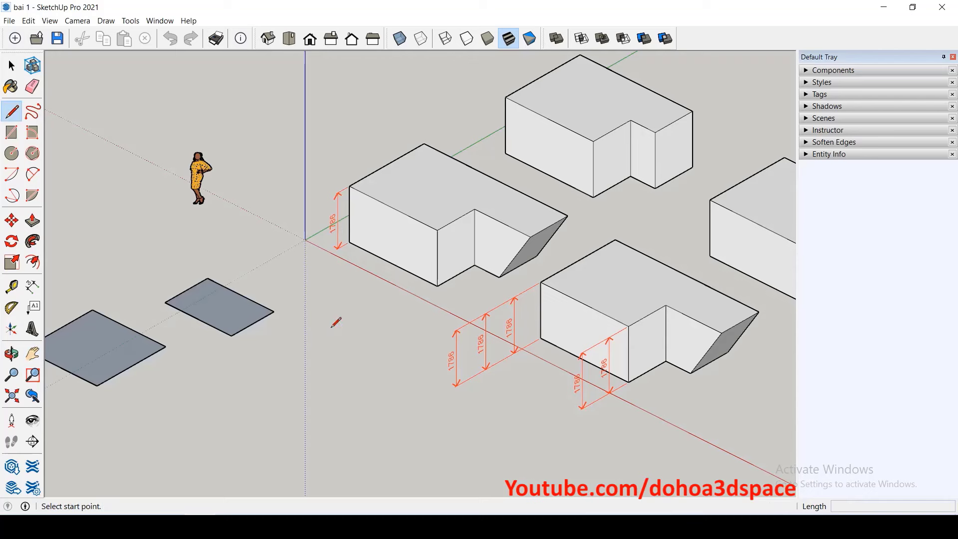
click(286, 353)
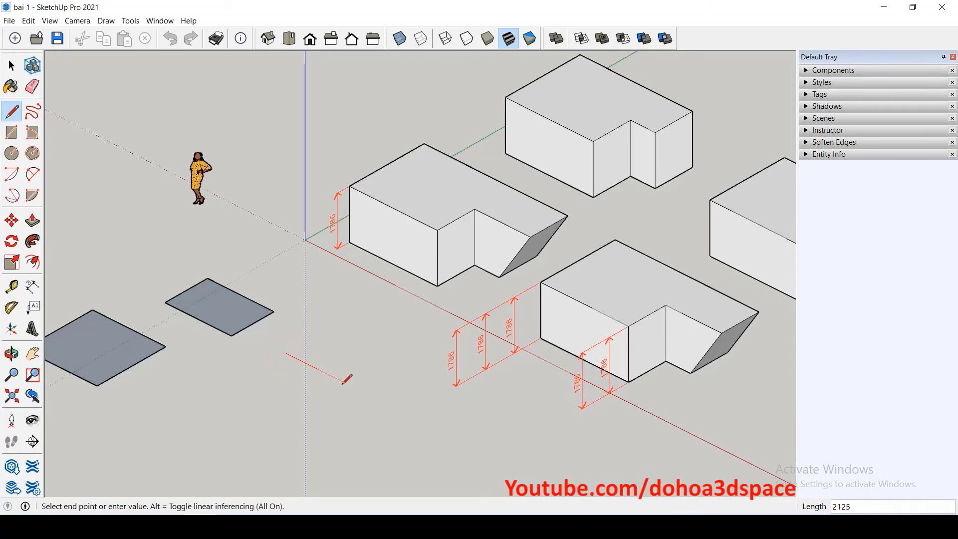
click(334, 405)
key(space)
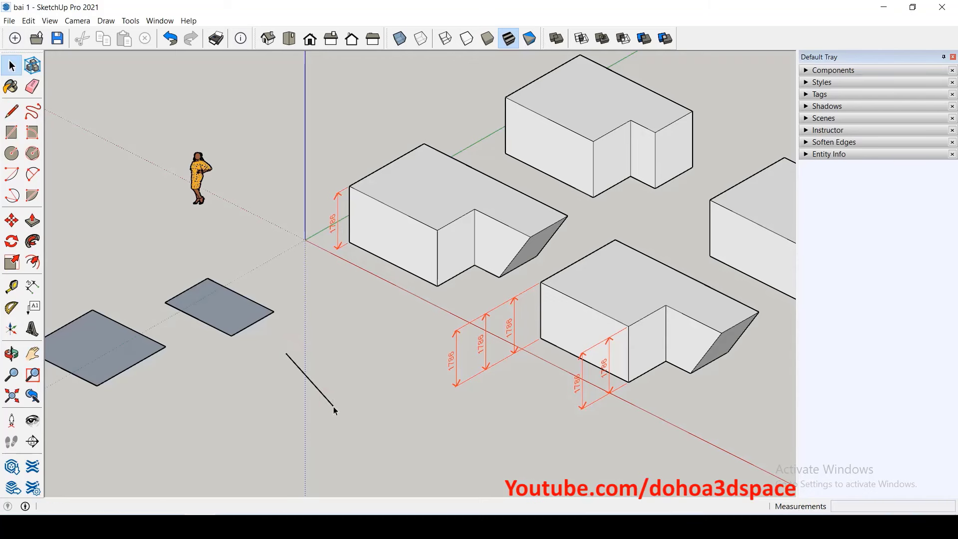
scroll(333, 408, up, 3)
scroll(334, 408, up, 3)
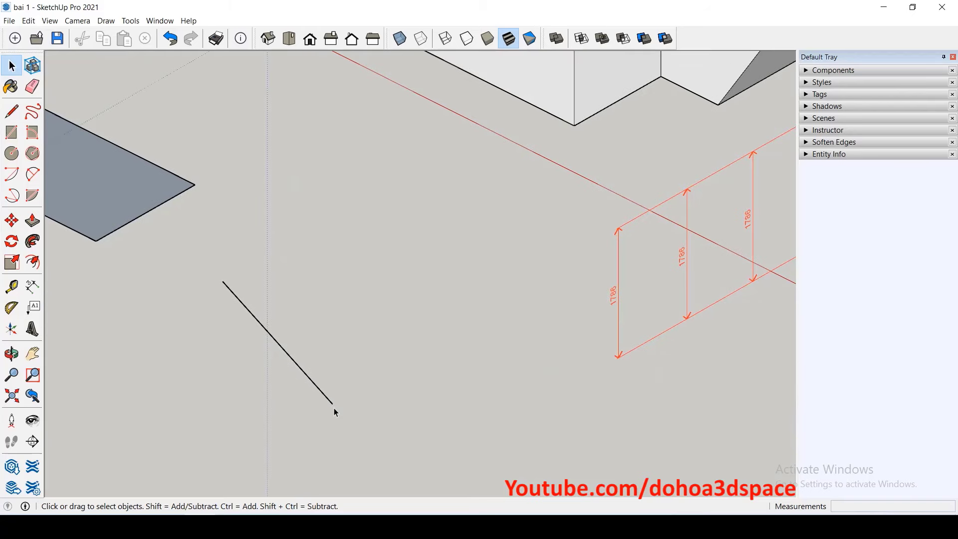
- Draw a second edge from the first line's end, forming a V, and orbit to inspect it
key(l)
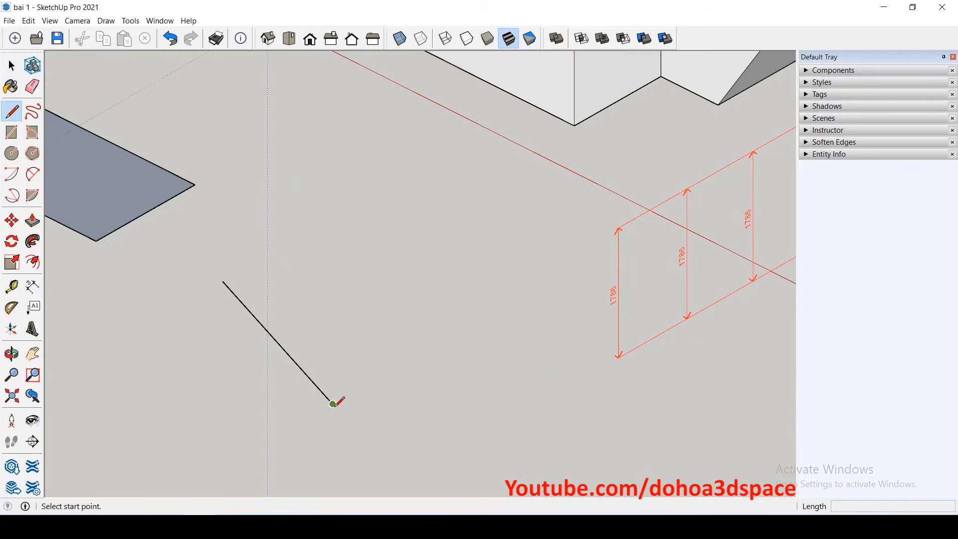
click(333, 405)
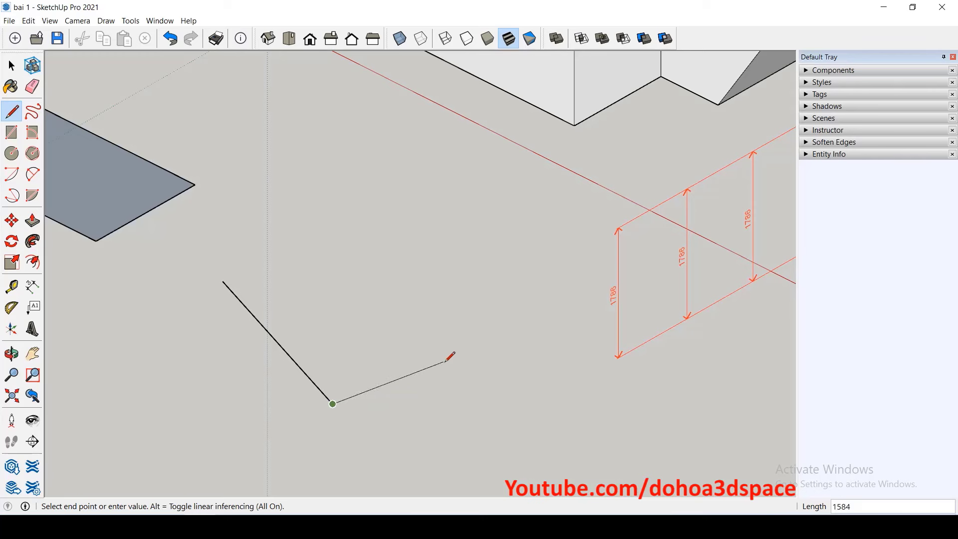
scroll(449, 356, up, 2)
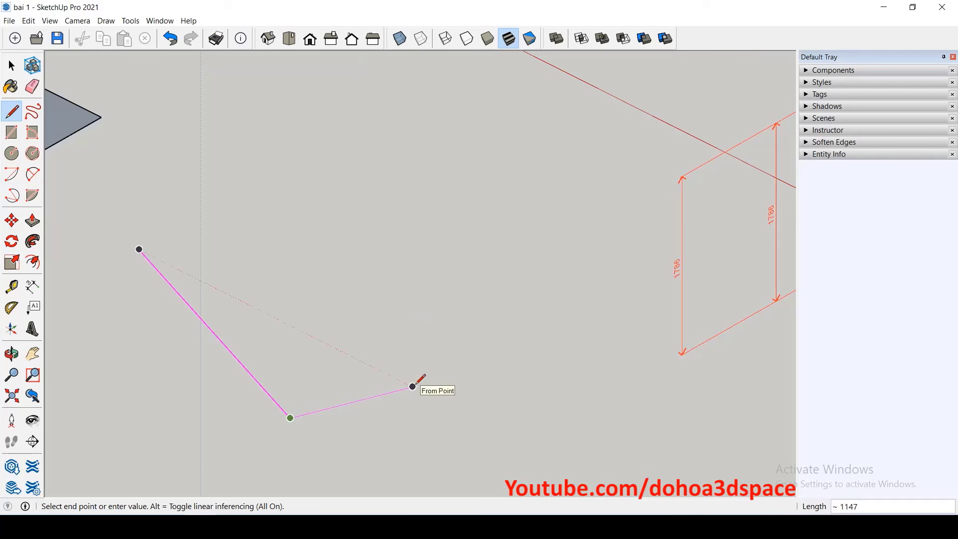
click(413, 386)
key(space)
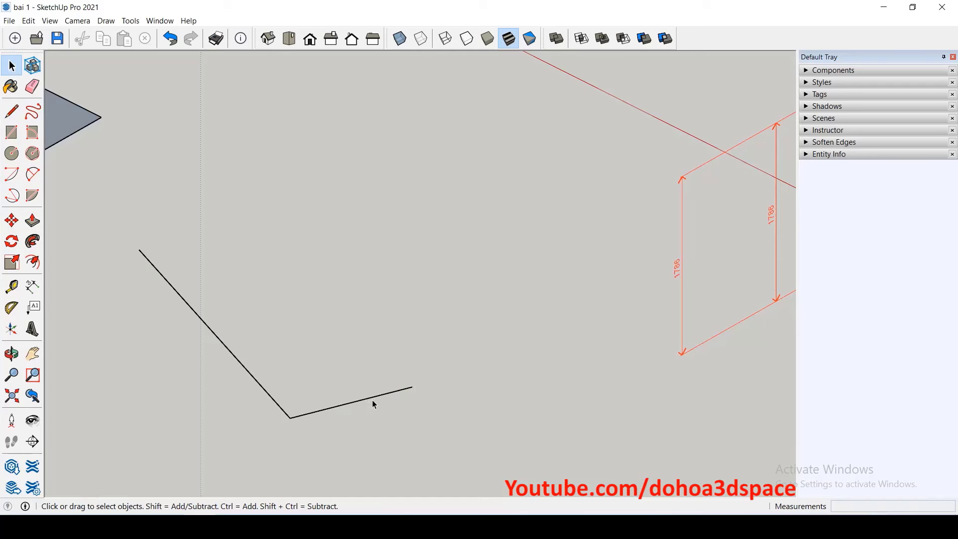
mouse_move(278, 426)
middle_down()
mouse_move(444, 329)
mouse_move(520, 301)
mouse_move(549, 395)
mouse_move(526, 271)
mouse_move(525, 384)
mouse_move(556, 428)
middle_up()
mouse_move(539, 385)
middle_down()
mouse_move(492, 314)
mouse_move(511, 370)
mouse_move(290, 385)
middle_up()
scroll(429, 407, up, 2)
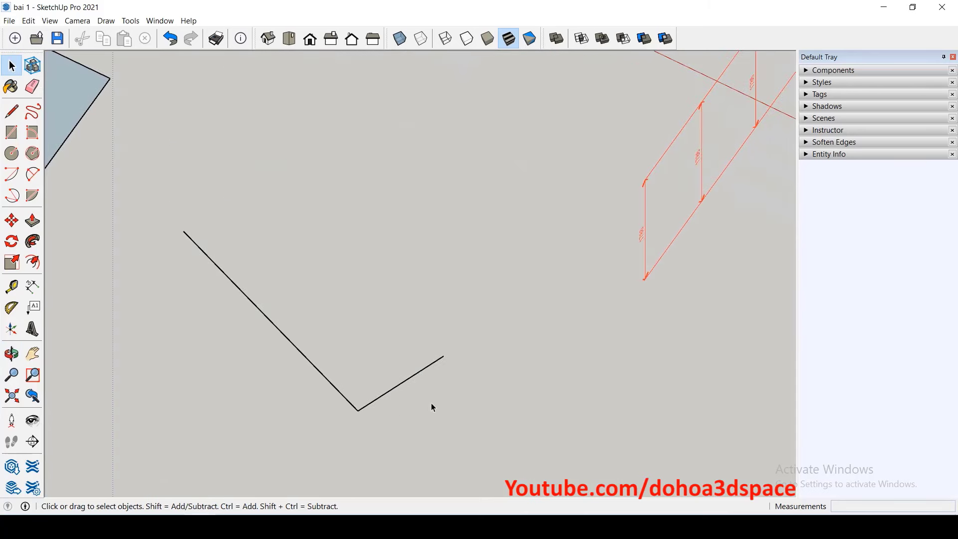
- Lengthen the V's right arm along its direction and orbit around the edges
key(l)
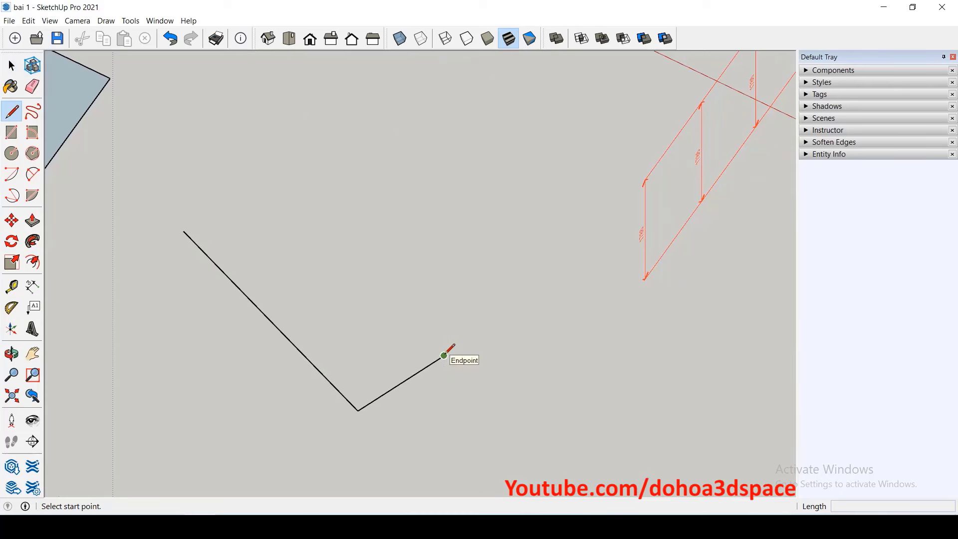
click(444, 355)
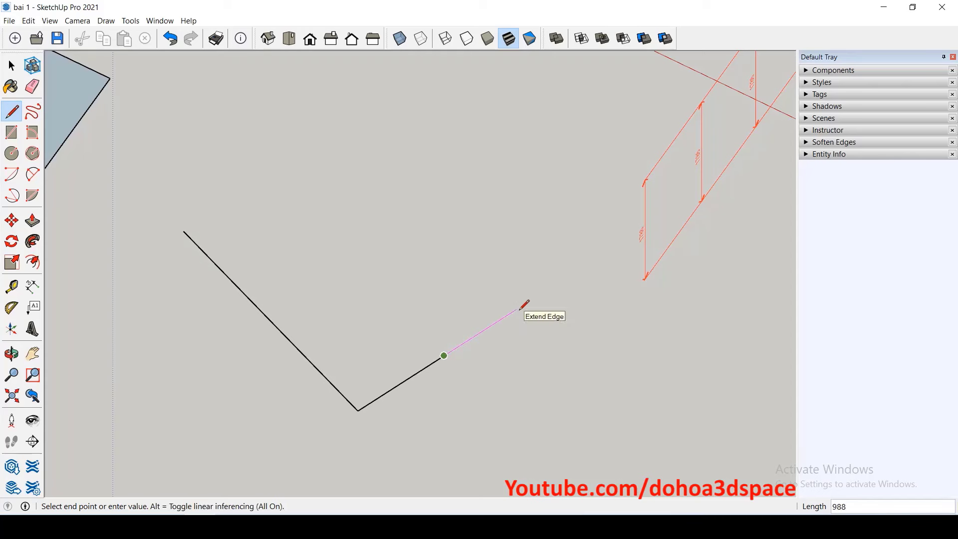
click(518, 310)
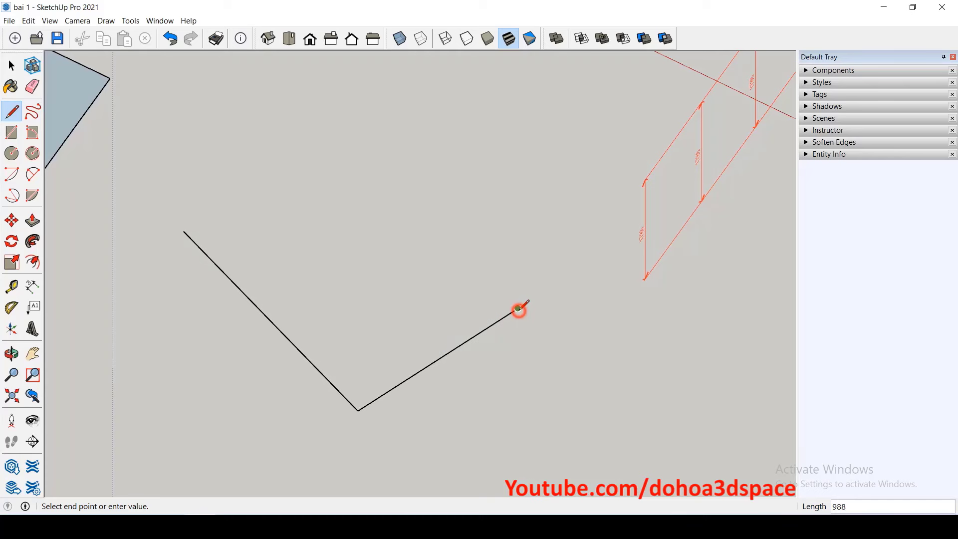
key(space)
mouse_move(508, 371)
middle_down()
mouse_move(480, 374)
mouse_move(428, 250)
middle_up()
mouse_move(447, 362)
middle_down()
mouse_move(424, 294)
mouse_move(571, 367)
mouse_move(363, 367)
mouse_move(494, 430)
mouse_move(466, 408)
middle_up()
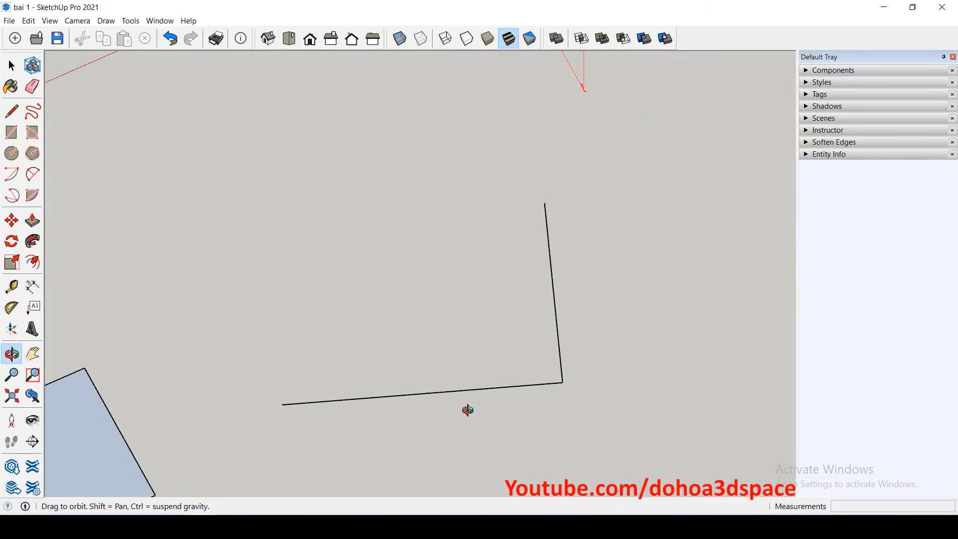
middle_drag(469, 295, 276, 130)
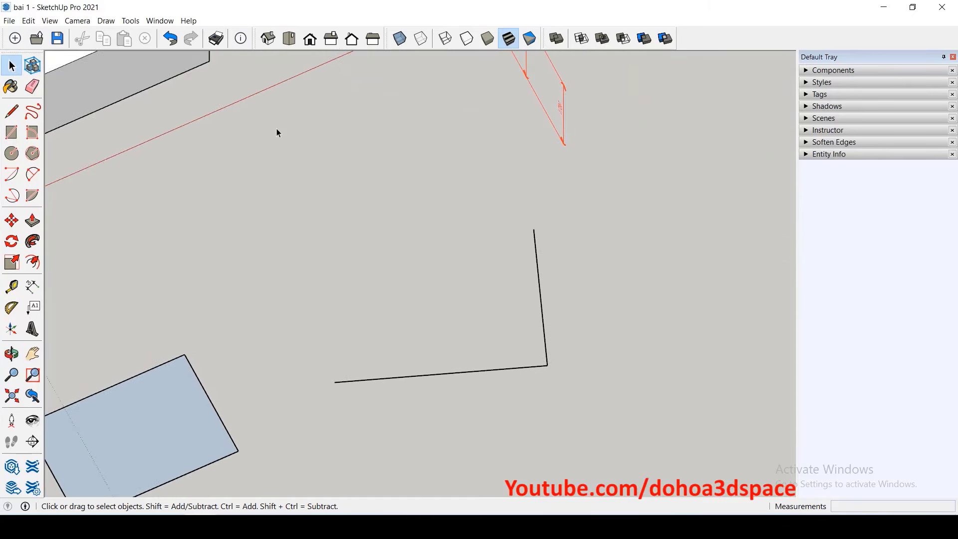
- Open the SketchUp preferences and close them again without changes
click(160, 21)
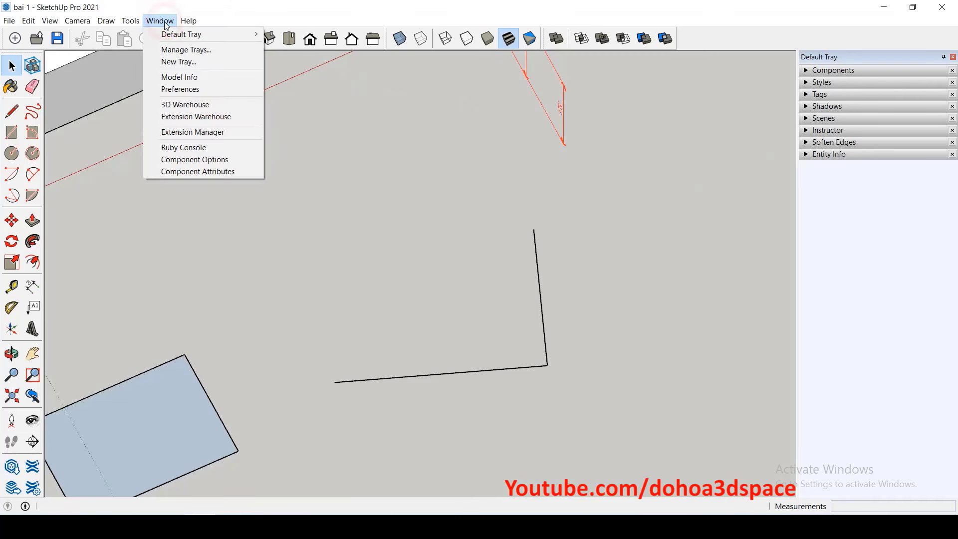
click(180, 90)
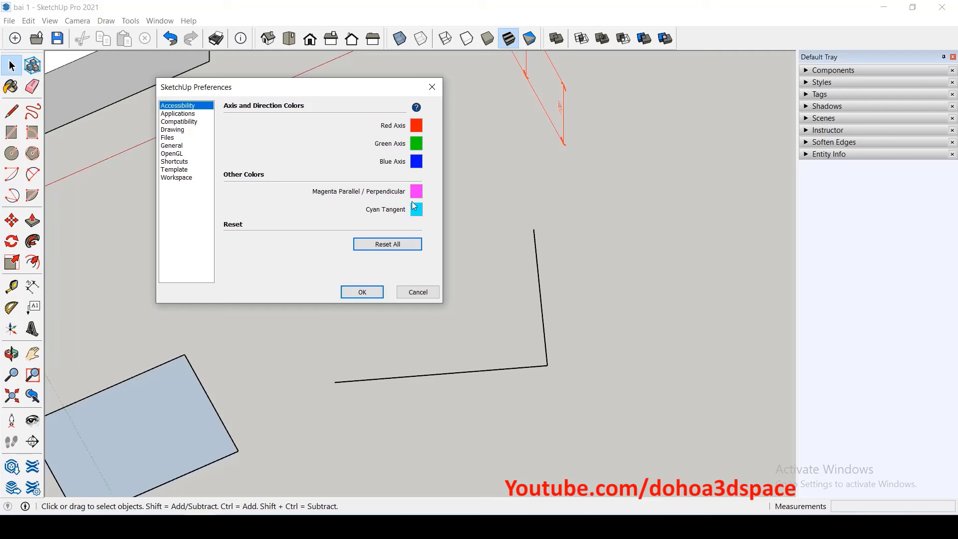
click(432, 87)
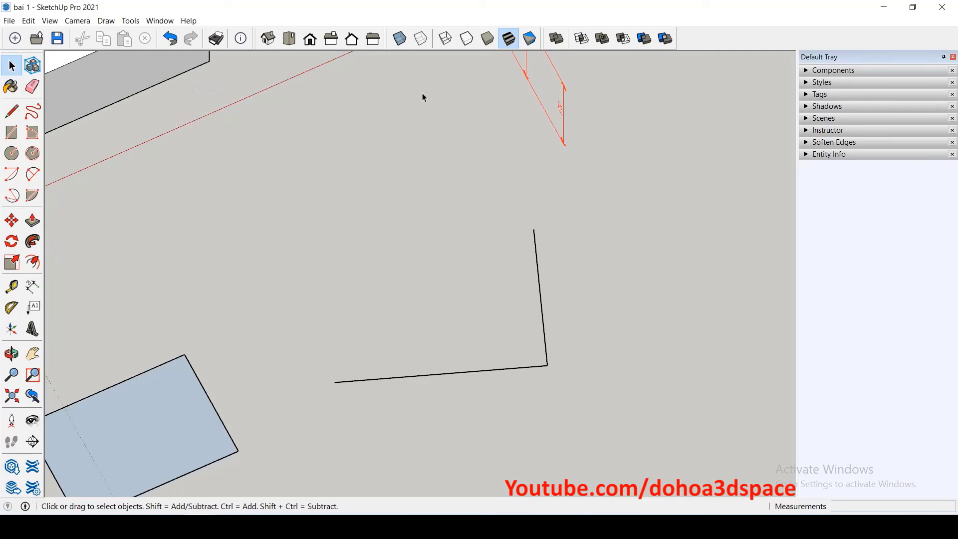
scroll(461, 177, down, 2)
- Draw a 2-point arc from the blue face's top edge to its right edge, rounding the corner
key(a)
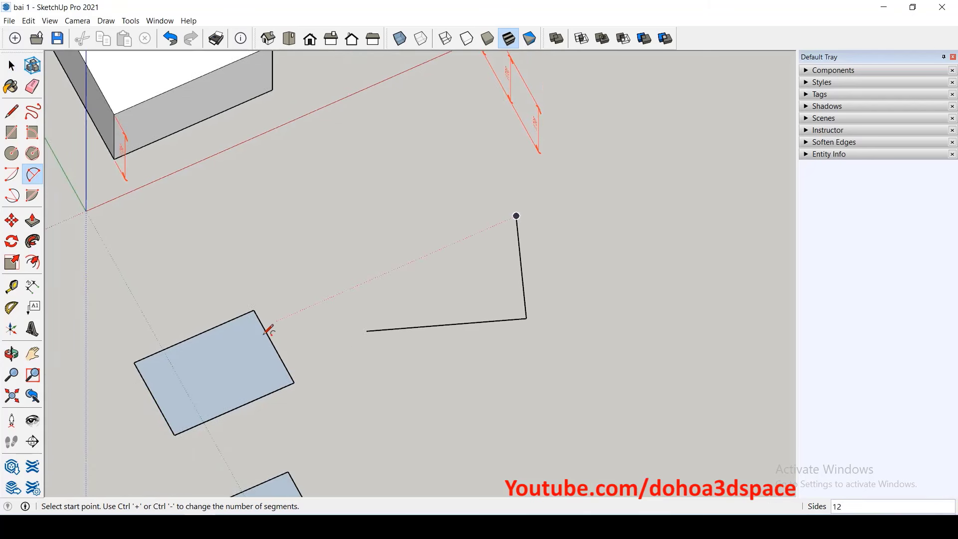
scroll(237, 352, up, 2)
scroll(232, 352, up, 2)
scroll(214, 338, up, 2)
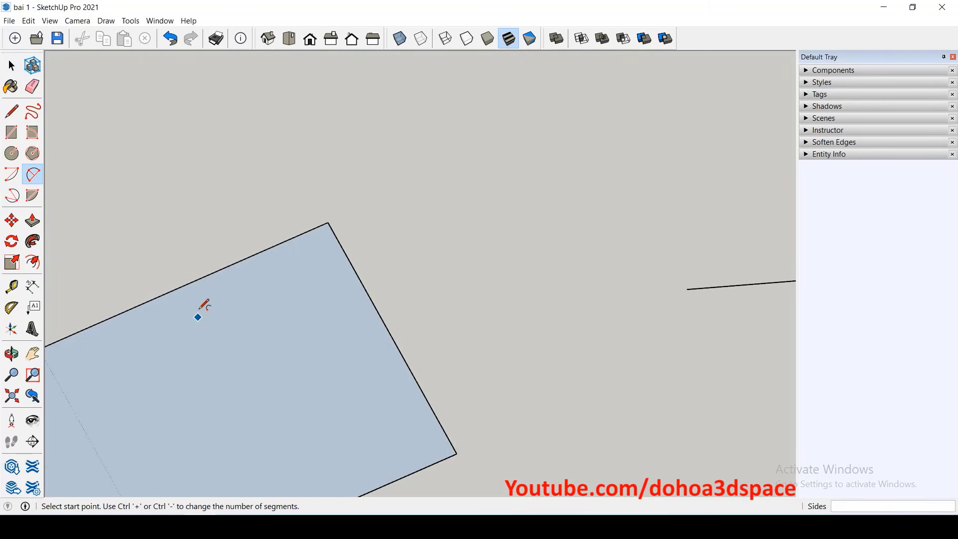
click(203, 276)
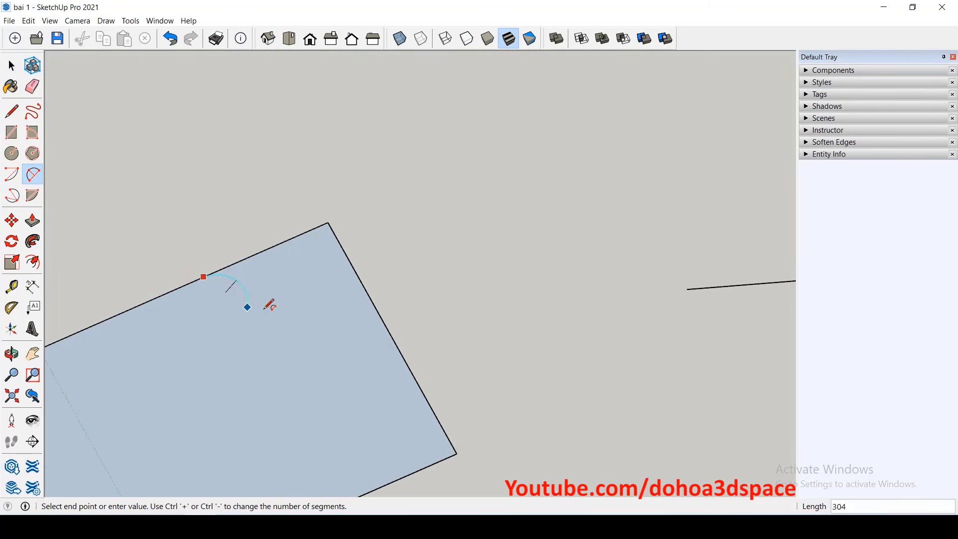
click(382, 316)
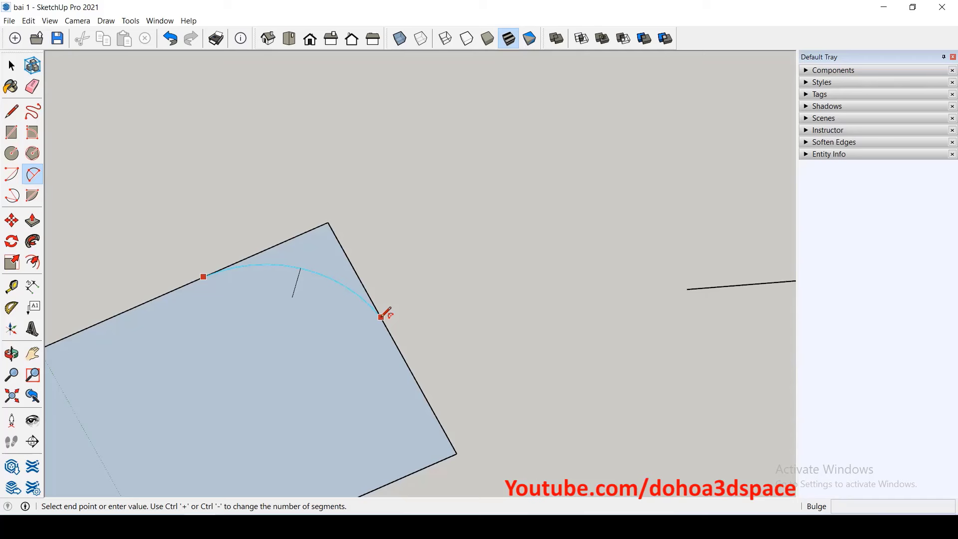
click(384, 315)
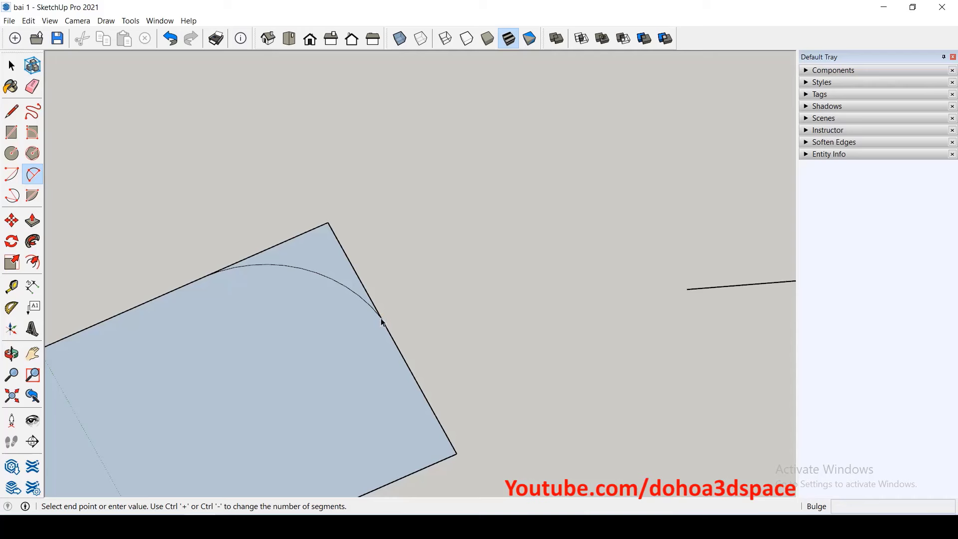
key(space)
click(160, 20)
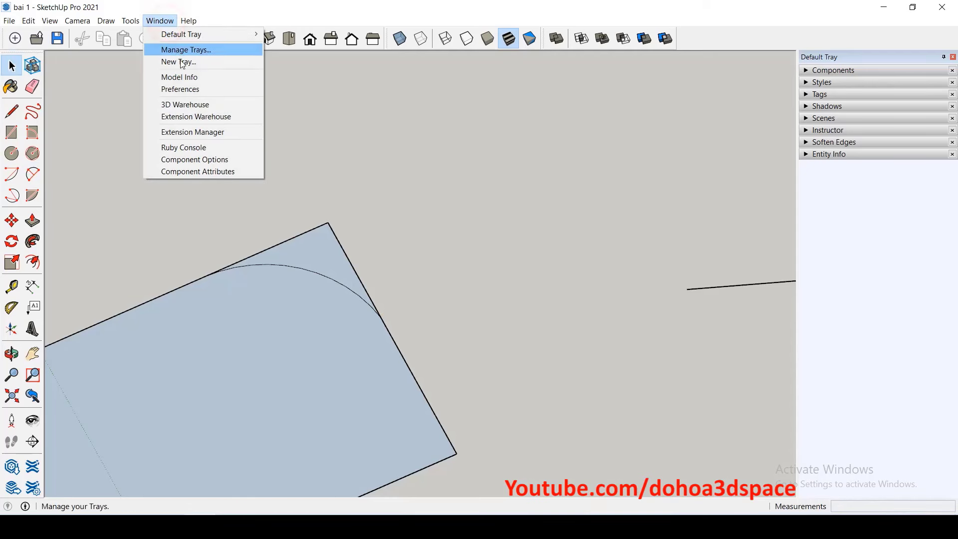
- Set the Drawing preference click style to Click-drag-release and confirm with OK
click(195, 89)
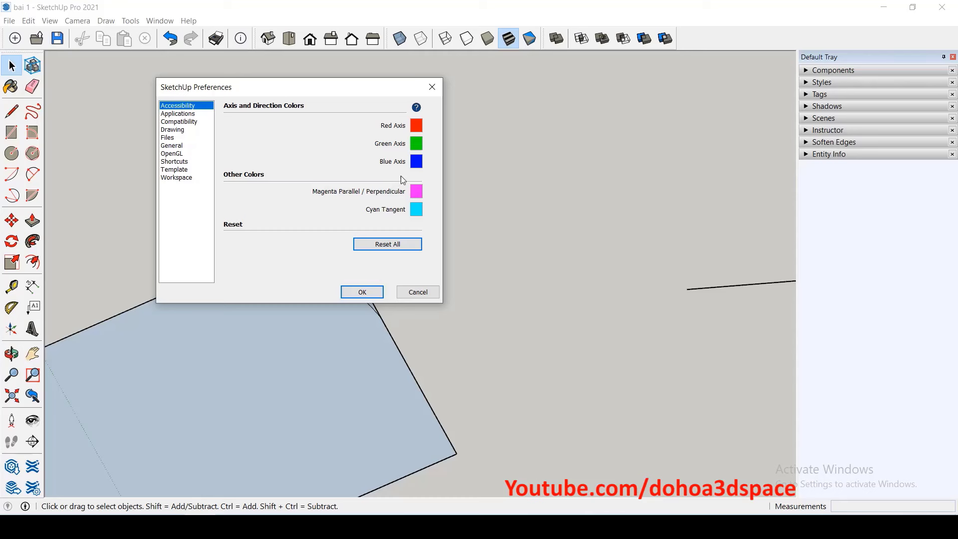
click(192, 114)
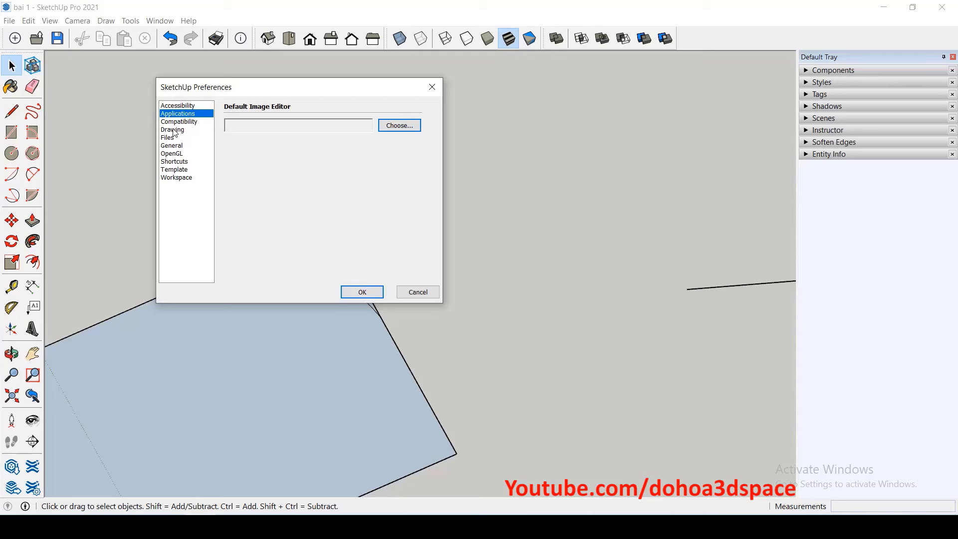
click(174, 131)
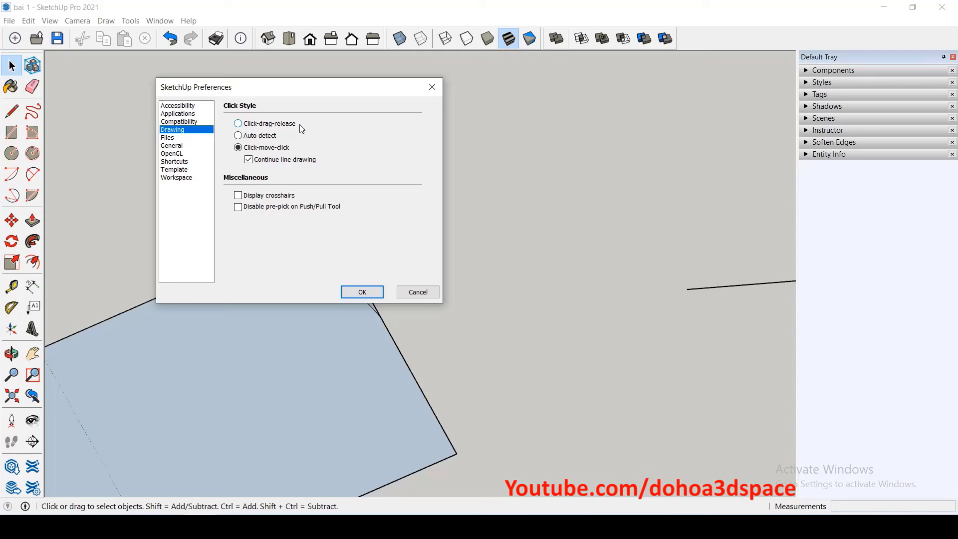
click(250, 123)
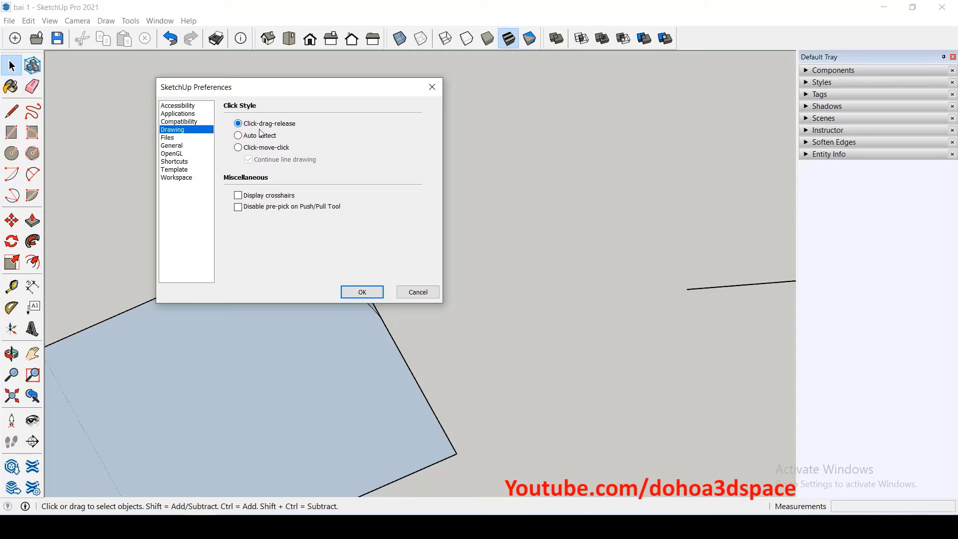
click(364, 294)
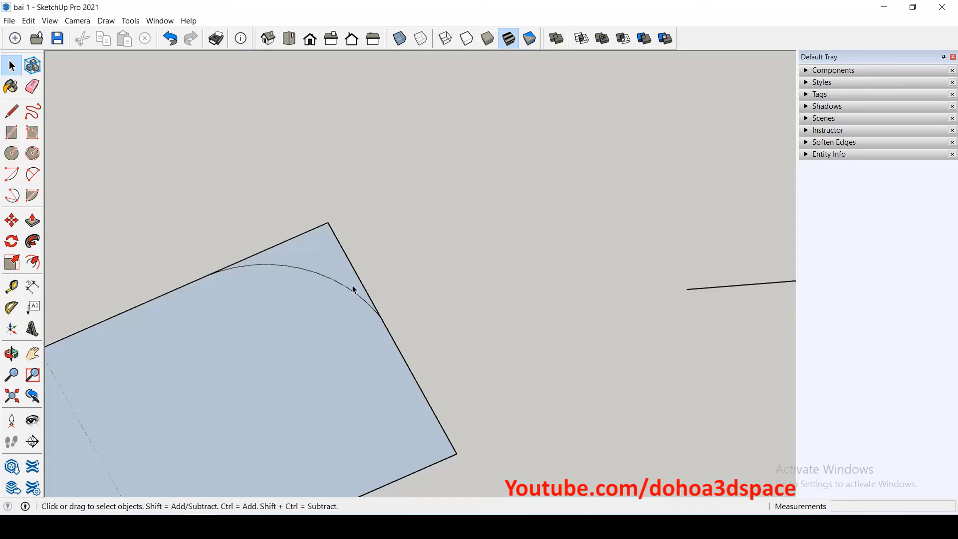
- Draw three rectangular faces on the ground with the Rectangle tool, two side by side and one in front
click(12, 133)
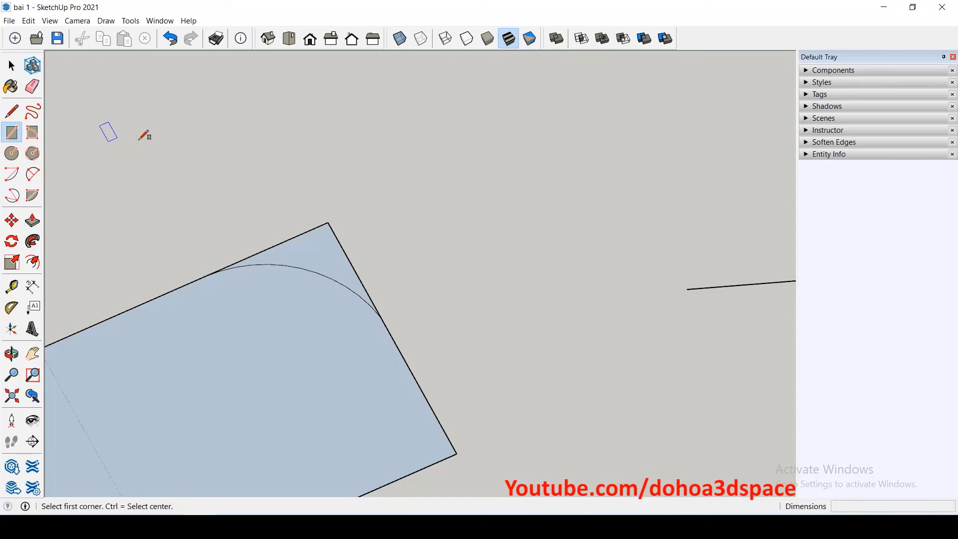
scroll(150, 134, down, 2)
scroll(345, 250, down, 2)
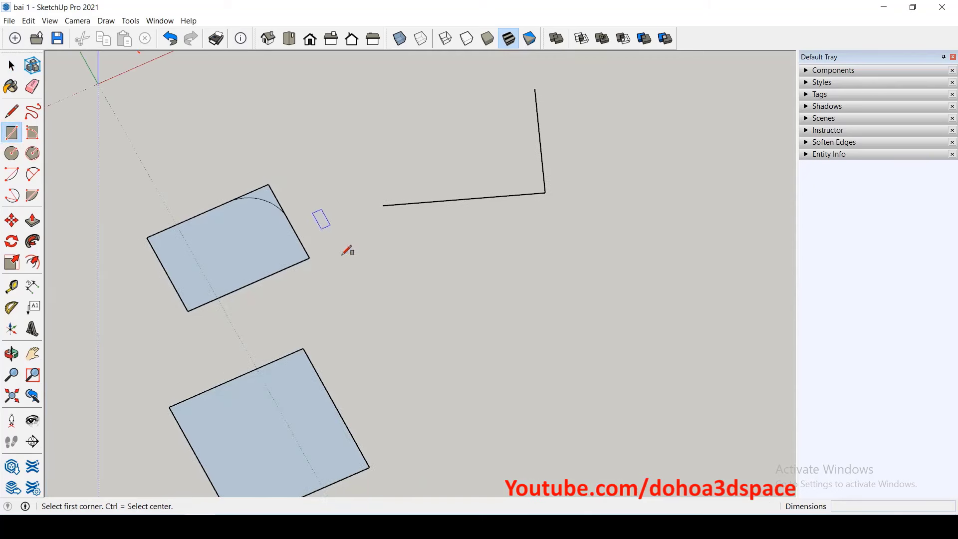
click(394, 284)
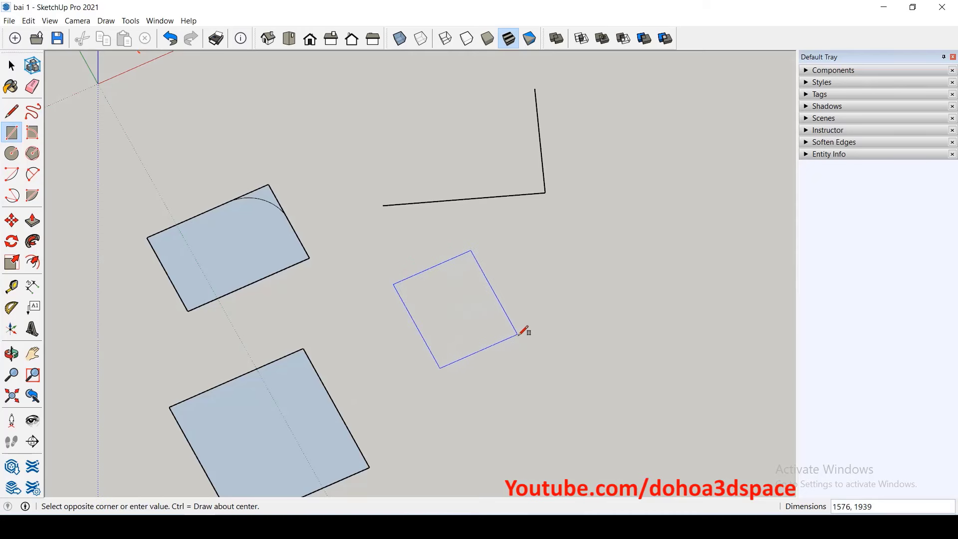
click(518, 333)
click(551, 254)
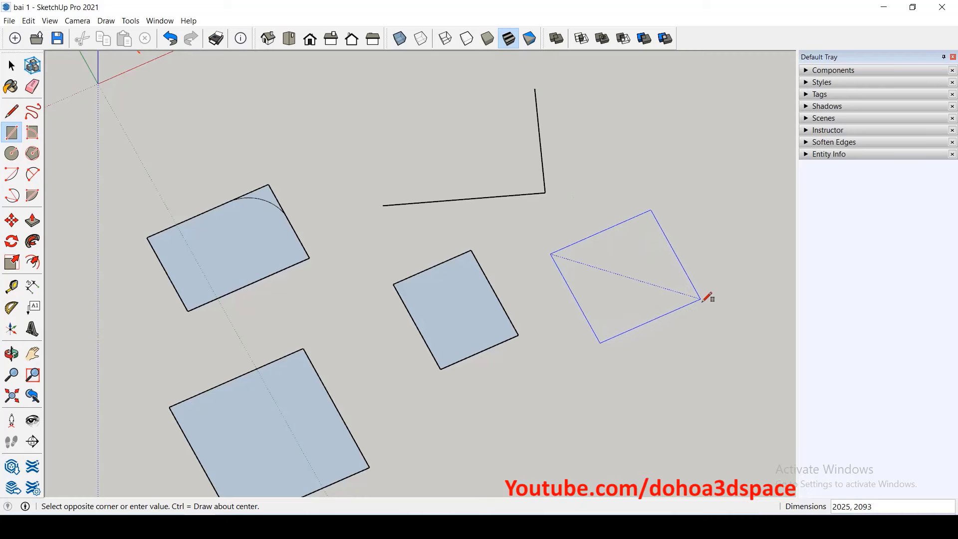
click(701, 299)
scroll(437, 201, down, 2)
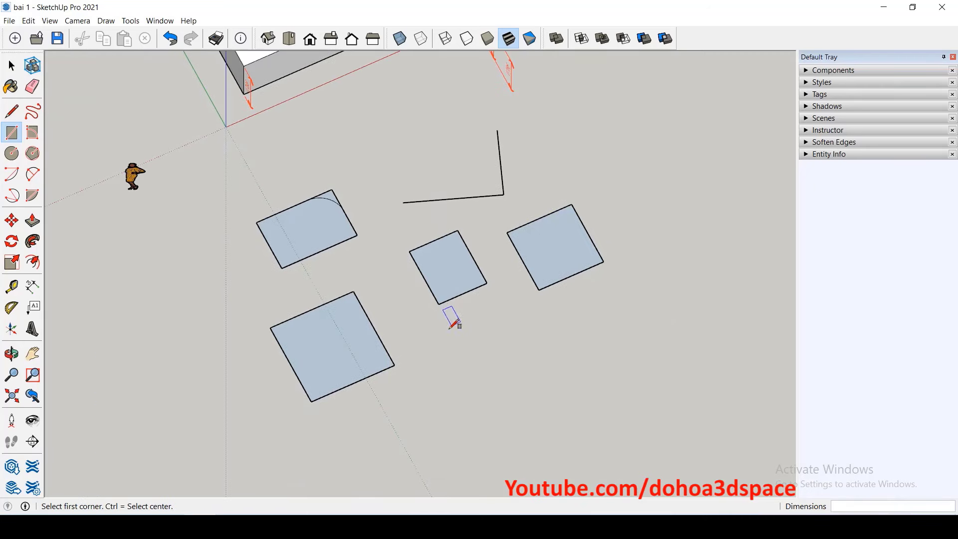
click(441, 343)
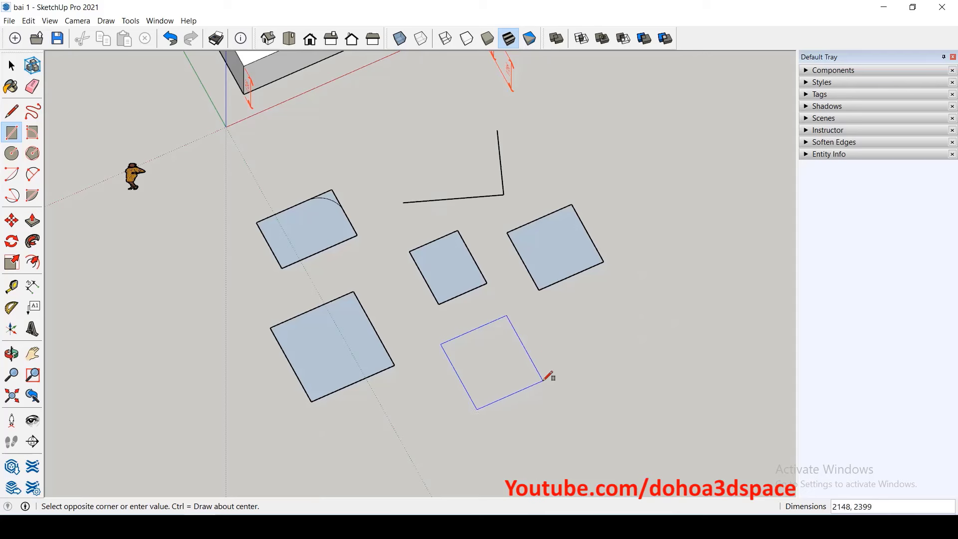
click(545, 382)
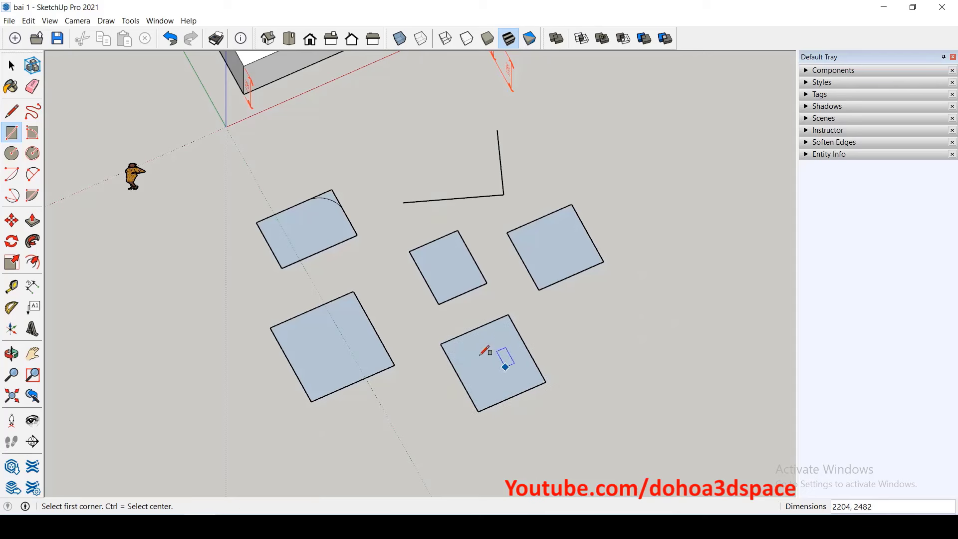
click(160, 20)
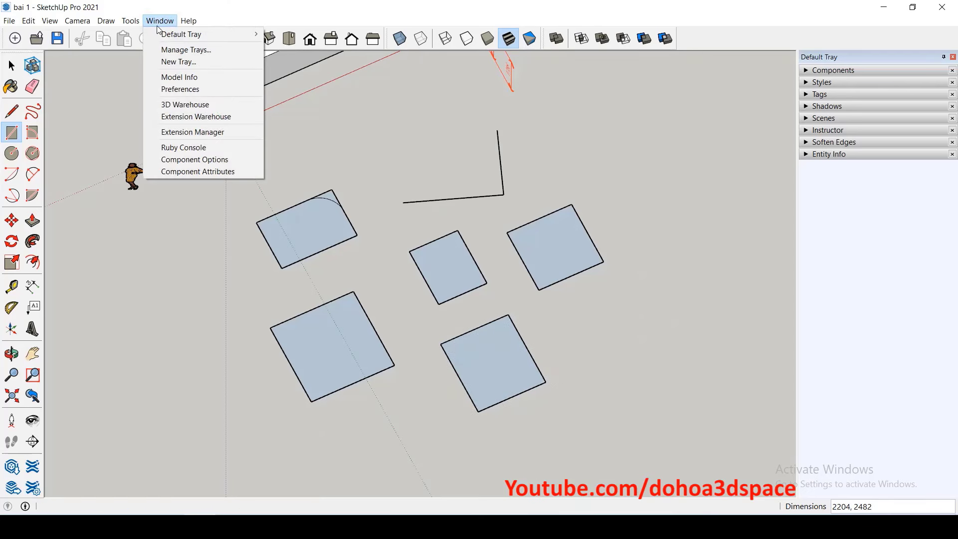
- Switch the drawing click style to Auto detect in Preferences
click(176, 91)
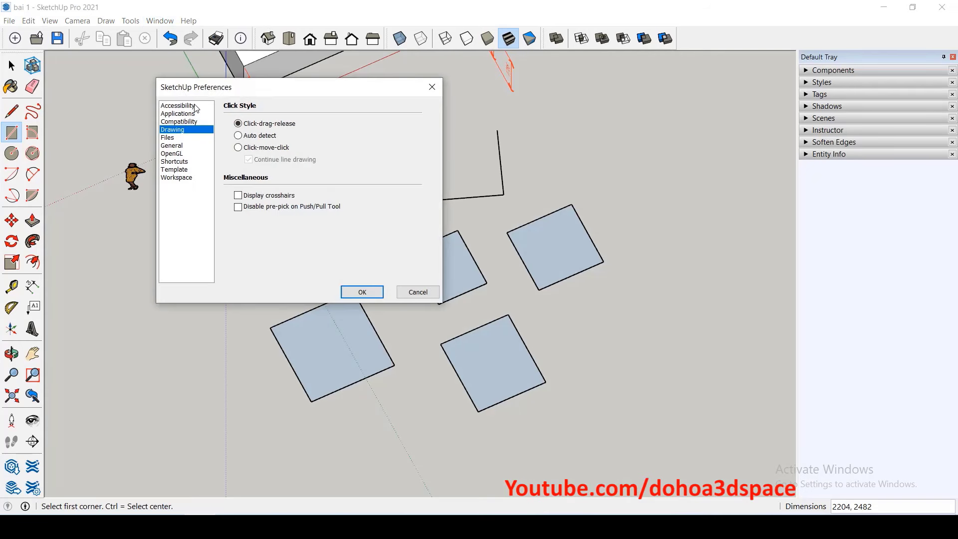
click(238, 135)
click(363, 290)
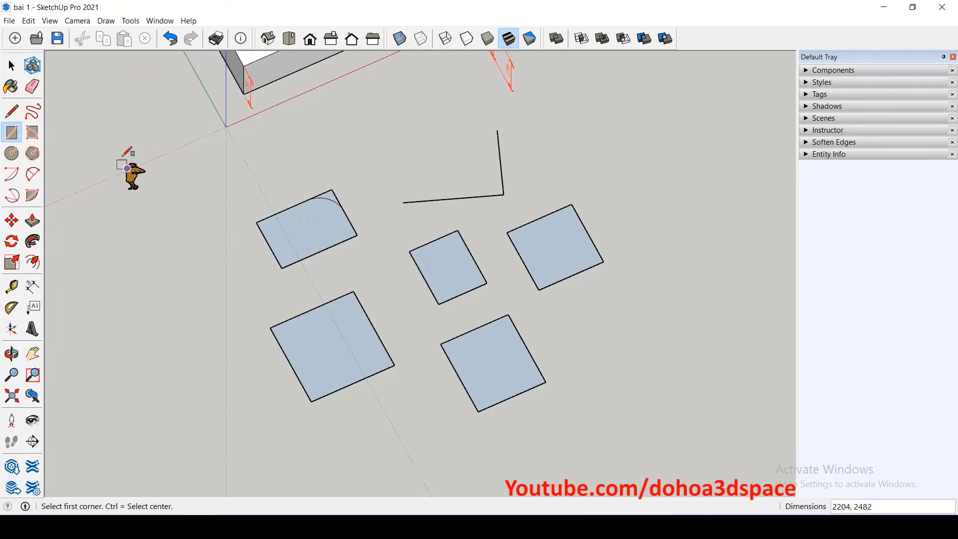
- Draw a rectangle right of the shapes and a square below it
scroll(382, 284, down, 2)
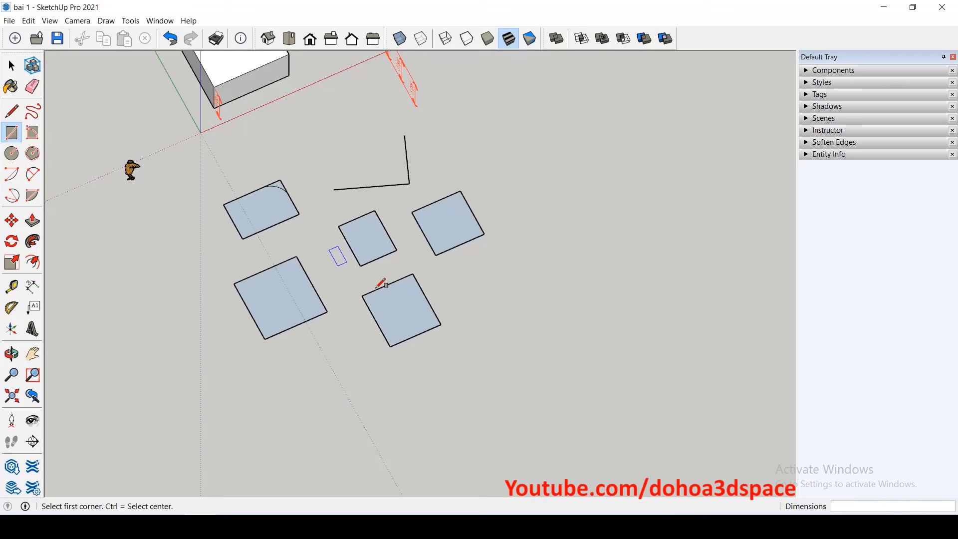
click(502, 278)
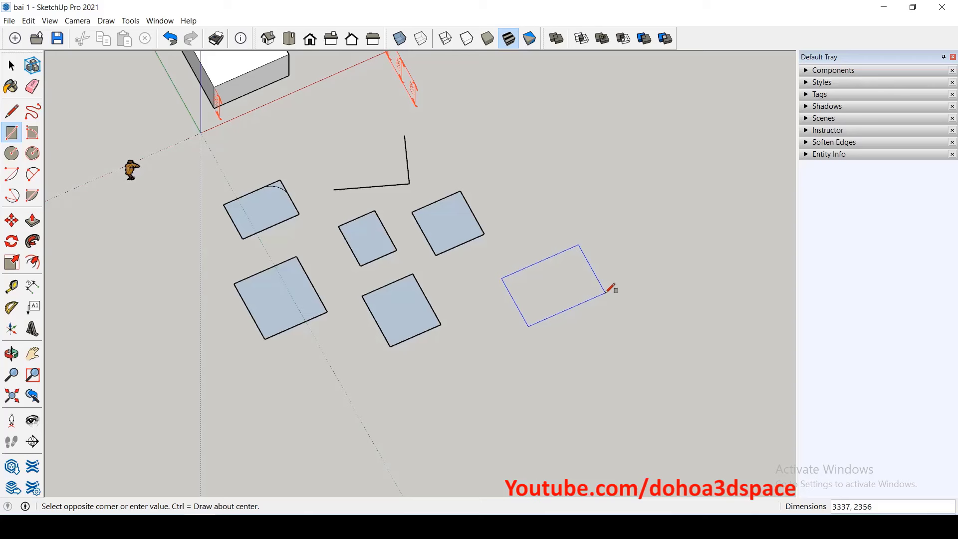
click(605, 293)
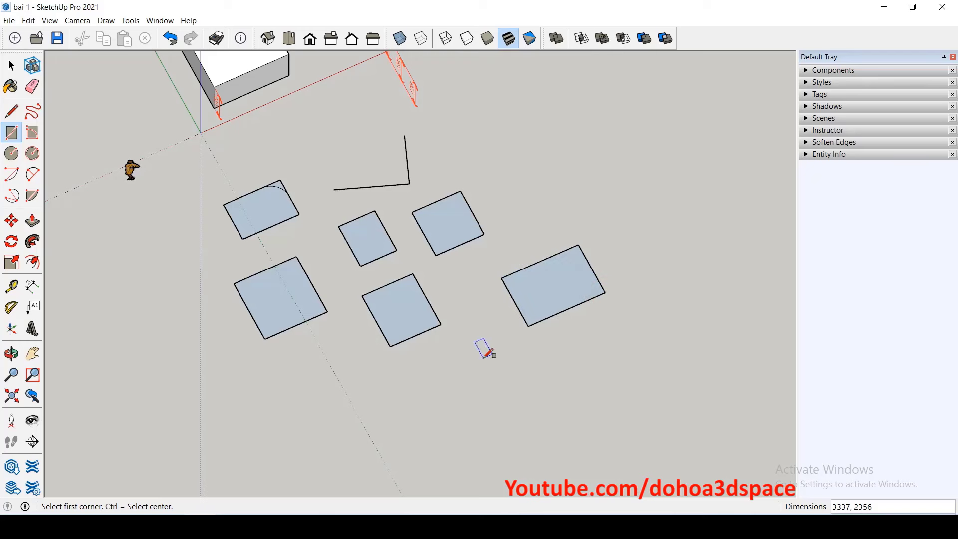
click(483, 358)
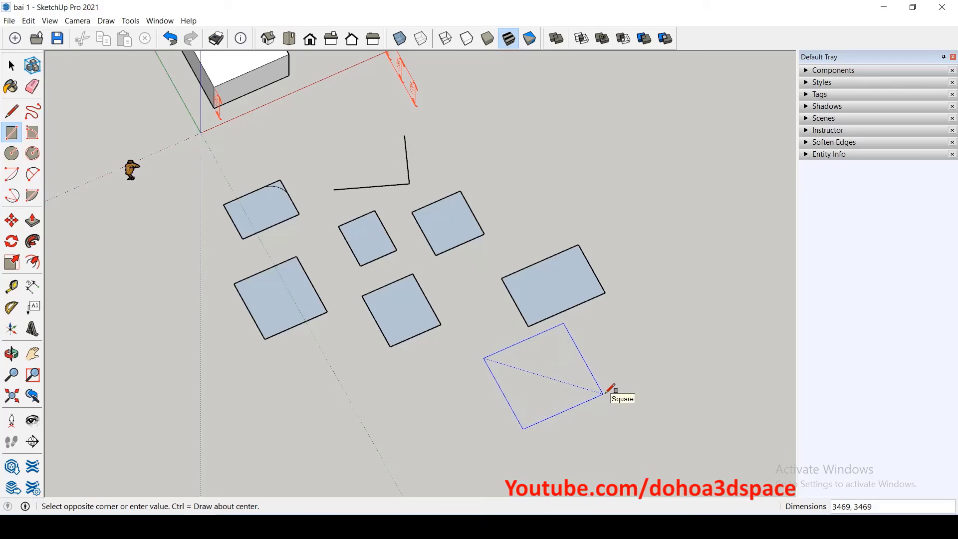
click(603, 393)
key(space)
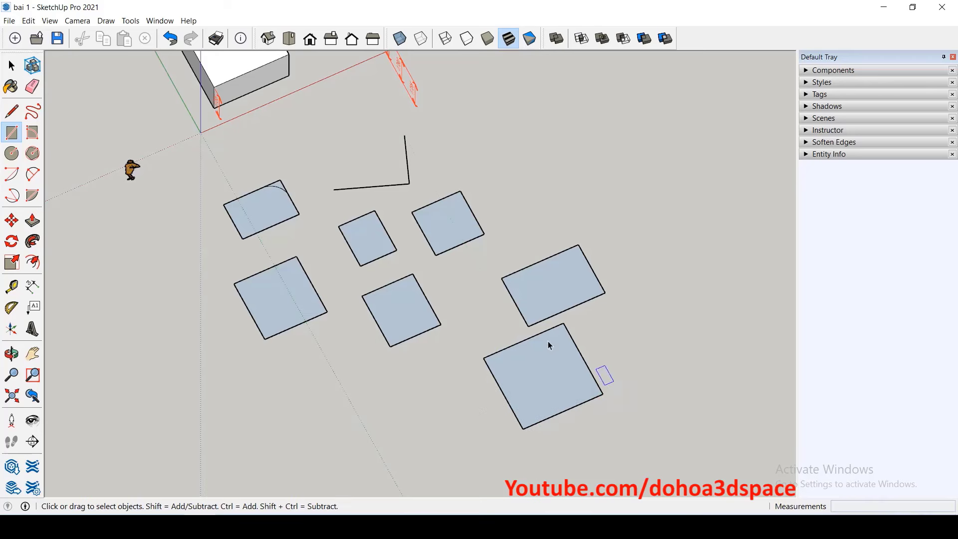
click(160, 20)
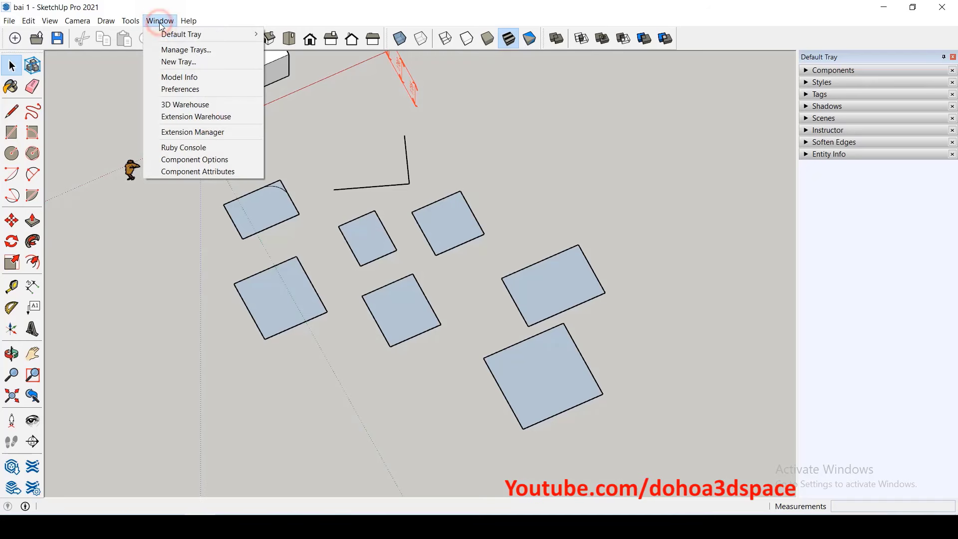
- Switch the drawing click style to Click-move-click in Preferences
click(178, 89)
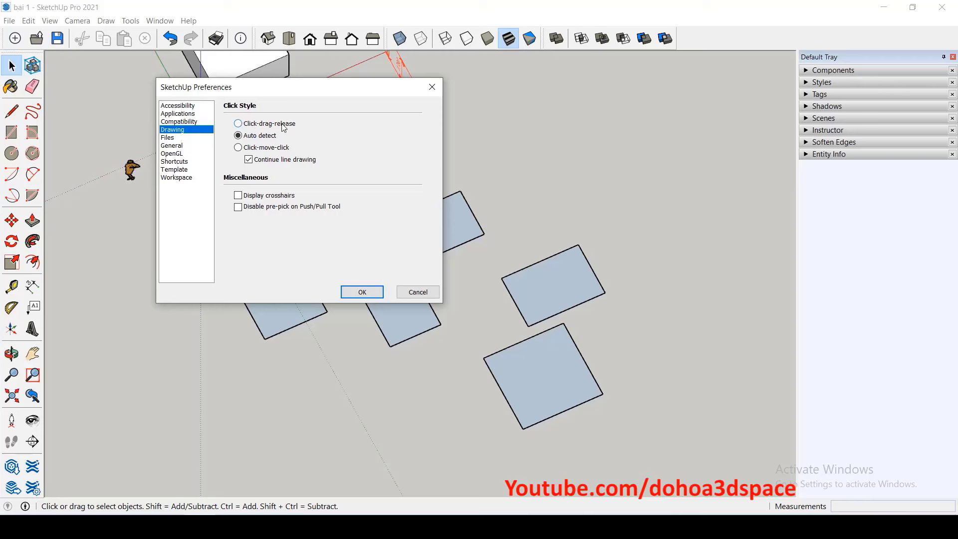
click(248, 148)
click(359, 292)
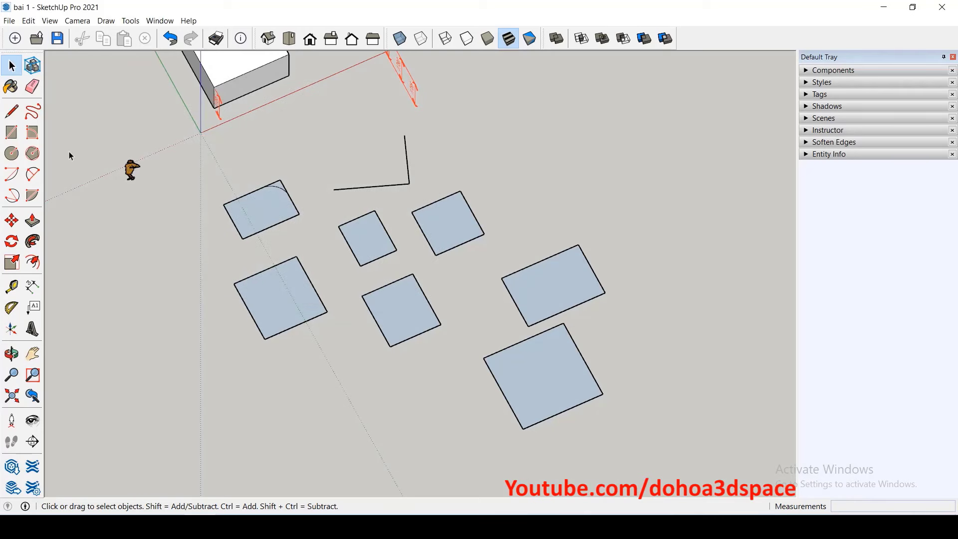
- Draw two rectangular faces side by side at the front left of the shapes
click(11, 133)
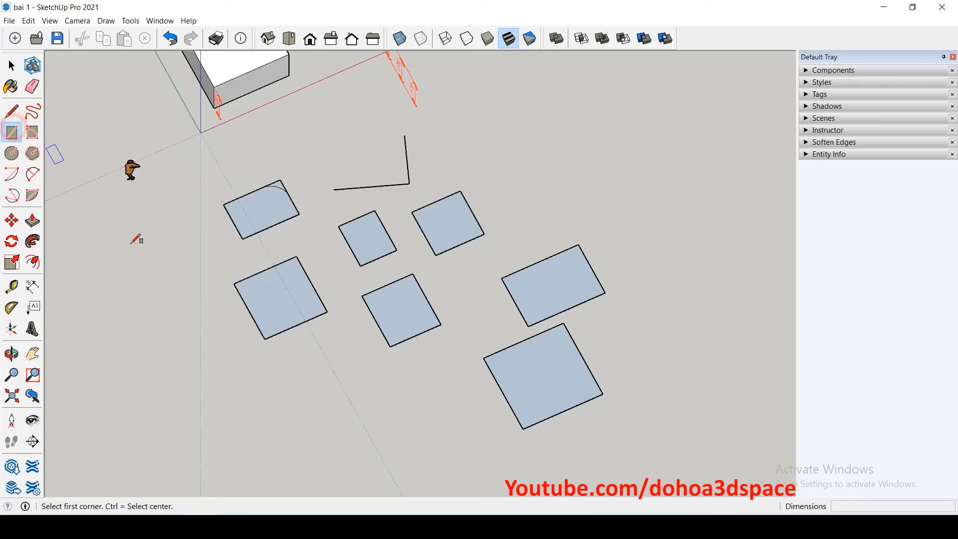
click(248, 403)
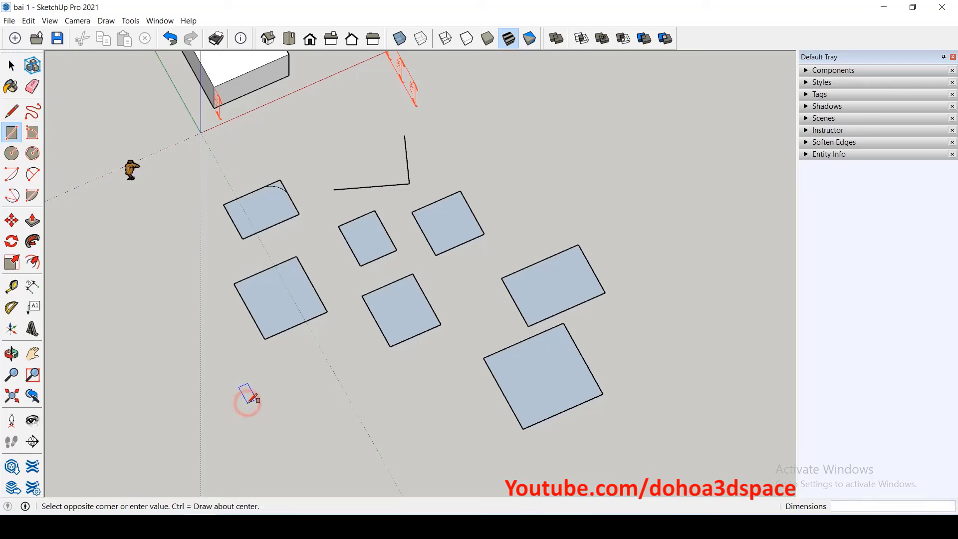
click(359, 436)
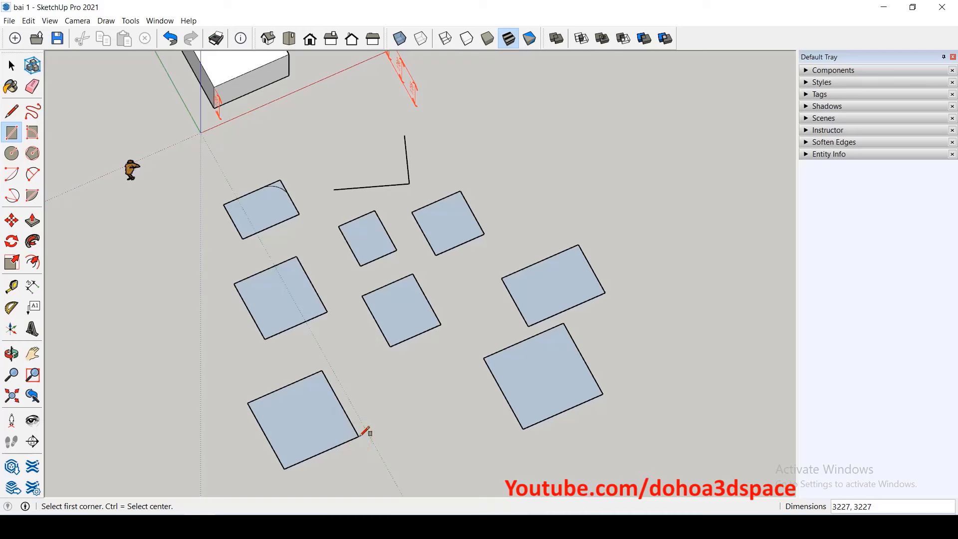
click(381, 395)
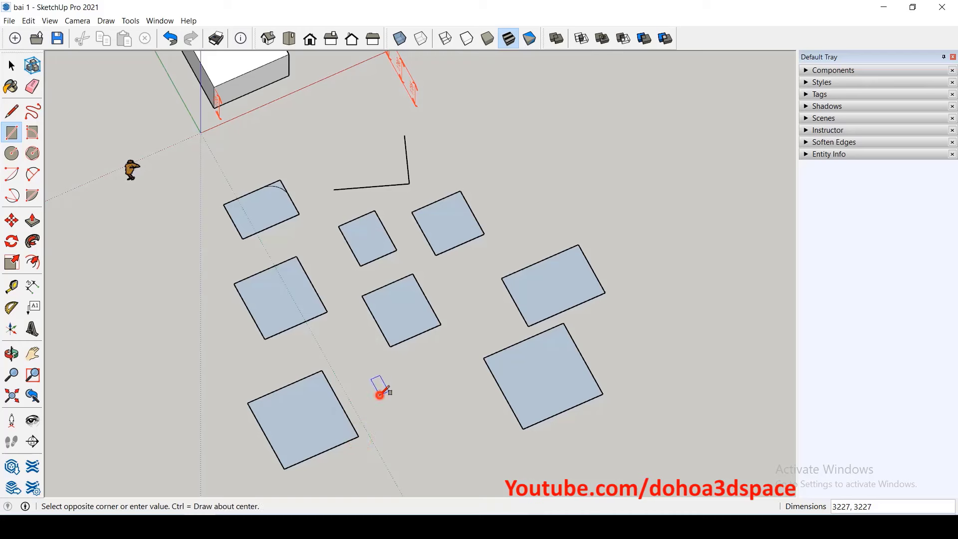
click(475, 443)
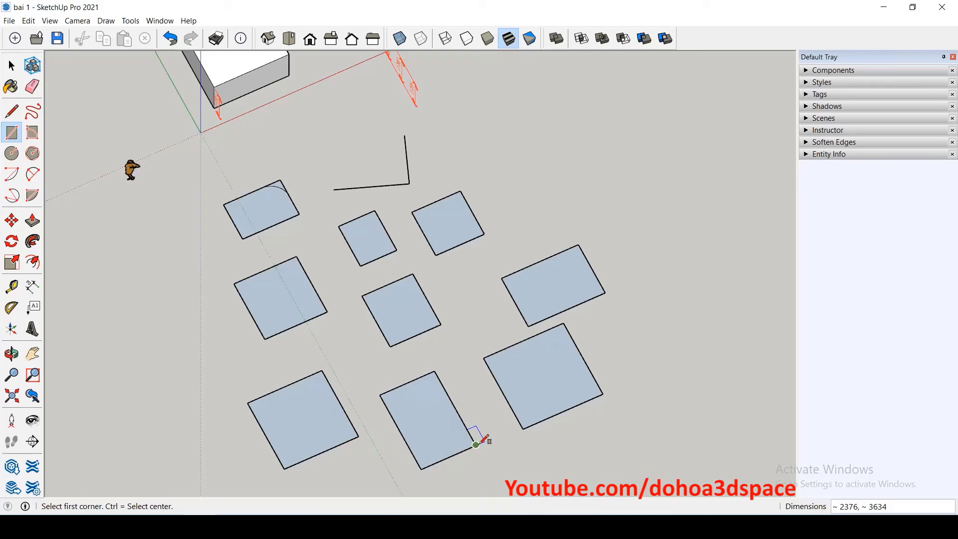
- Open the drawing preferences and close them with OK
click(159, 21)
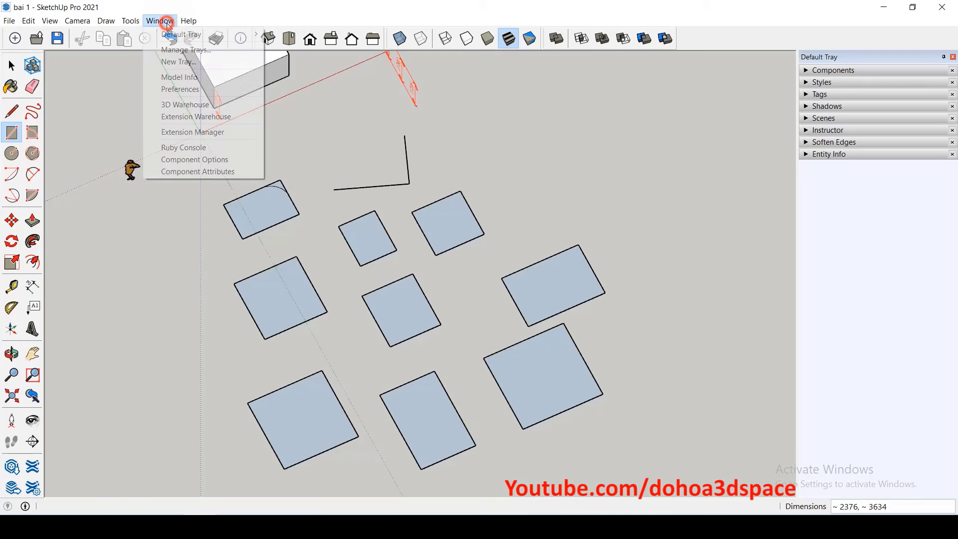
click(180, 90)
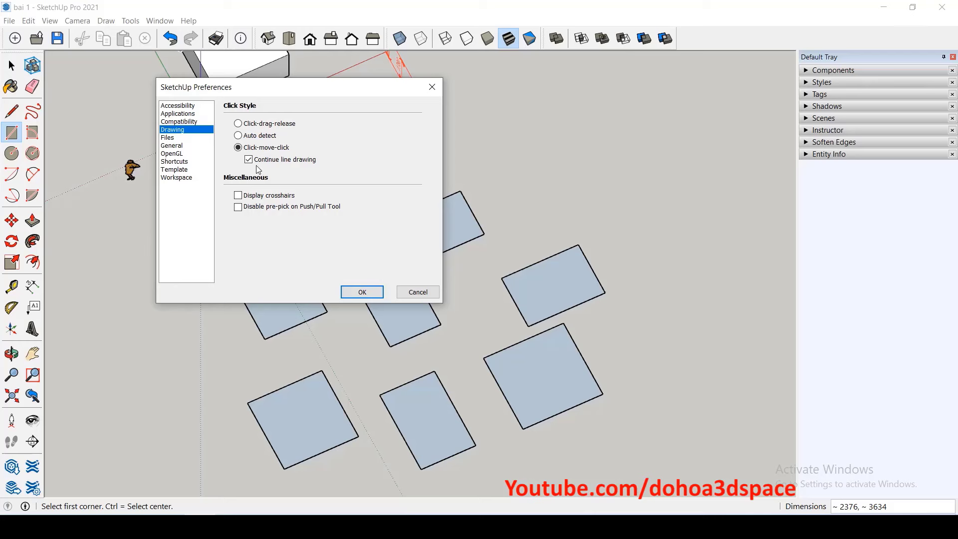
click(362, 292)
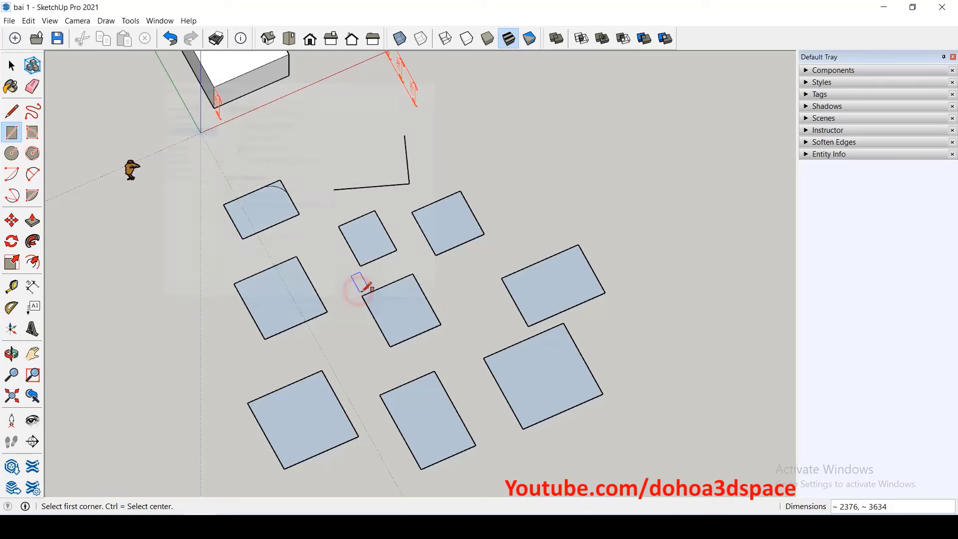
- Draw a connected eight-edge zigzag line chain to the right of the squares
key(l)
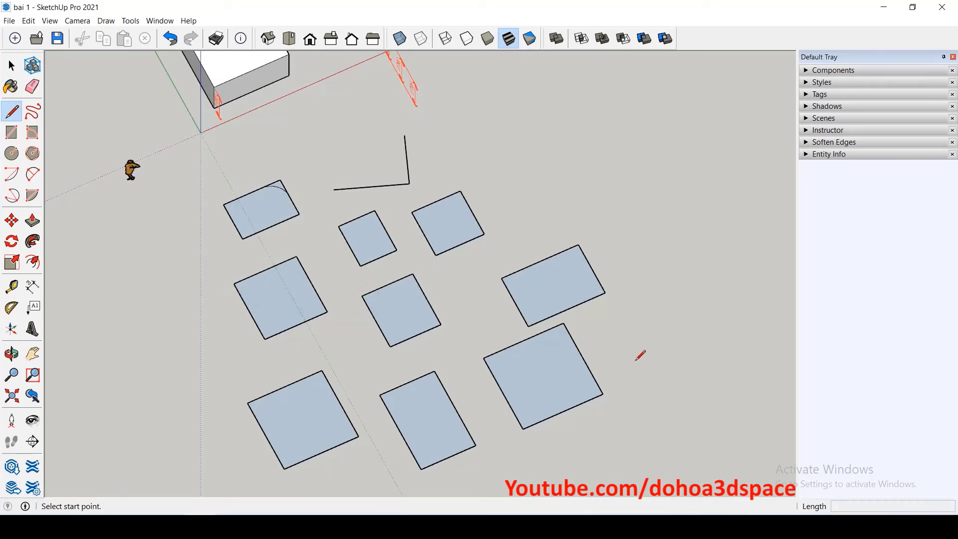
click(629, 401)
click(661, 340)
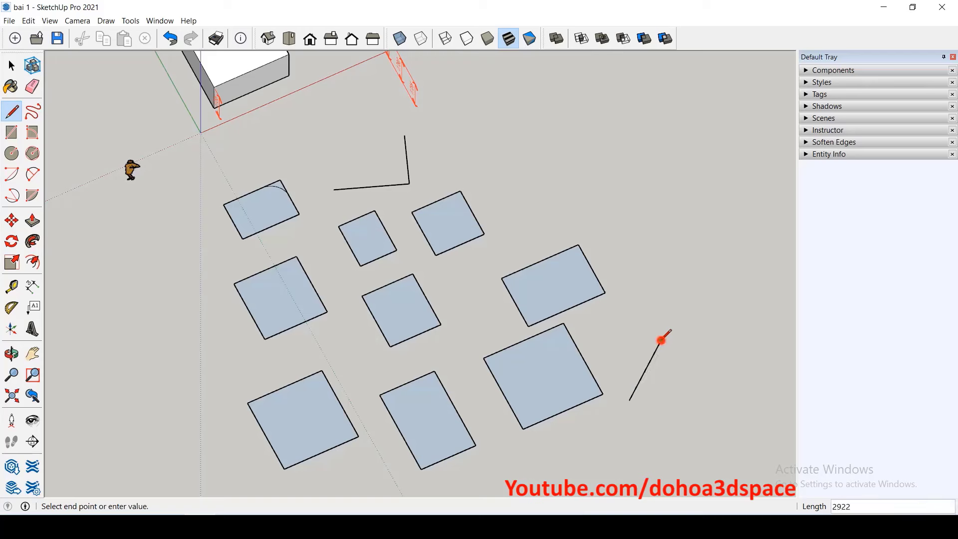
click(704, 367)
click(732, 333)
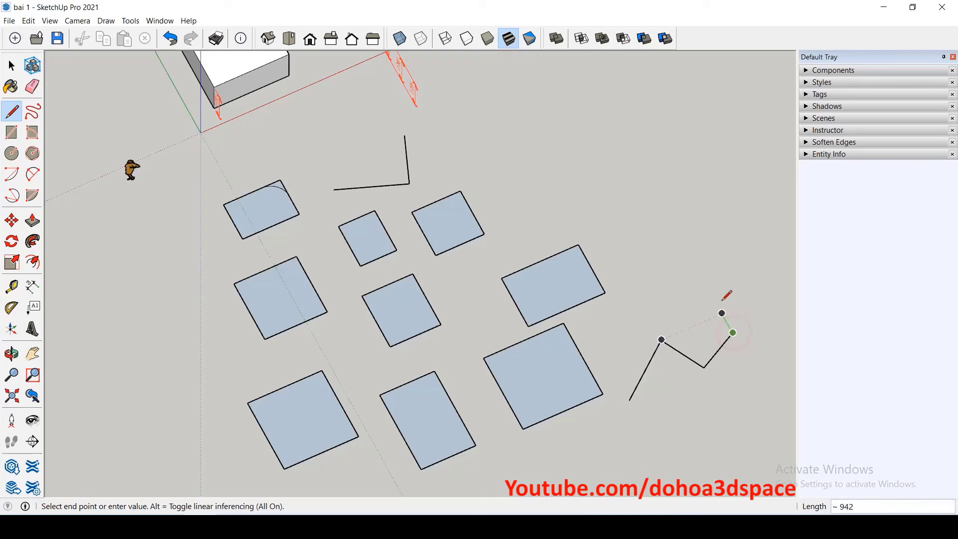
click(681, 240)
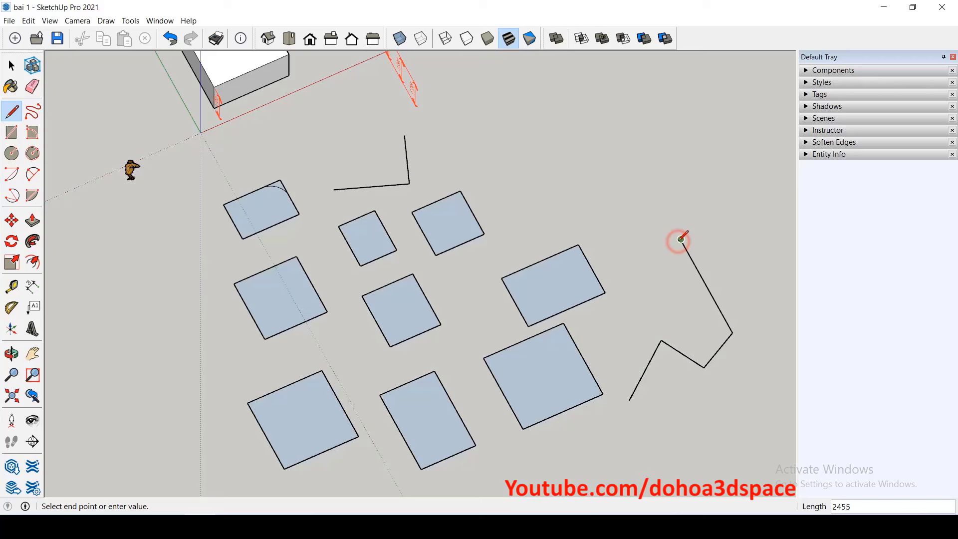
click(721, 223)
click(721, 178)
click(682, 195)
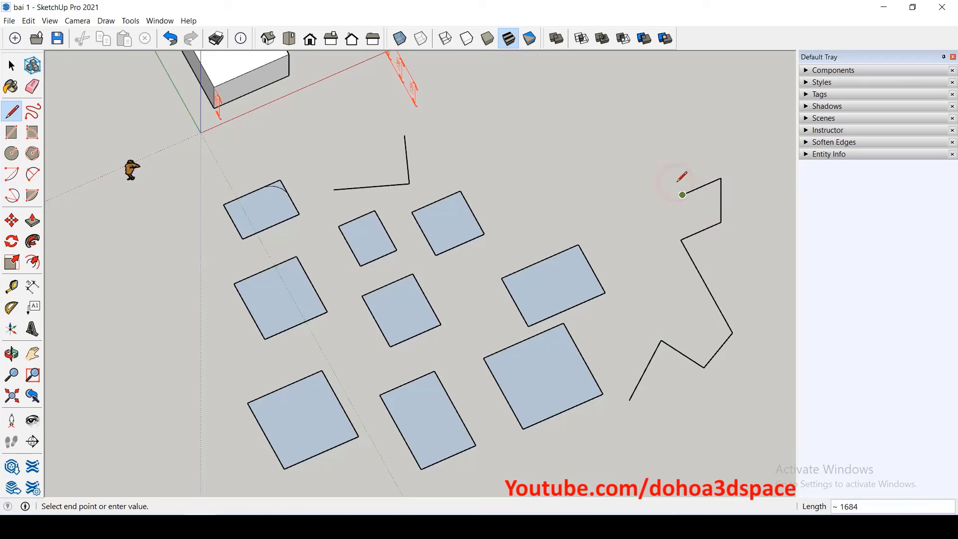
key(space)
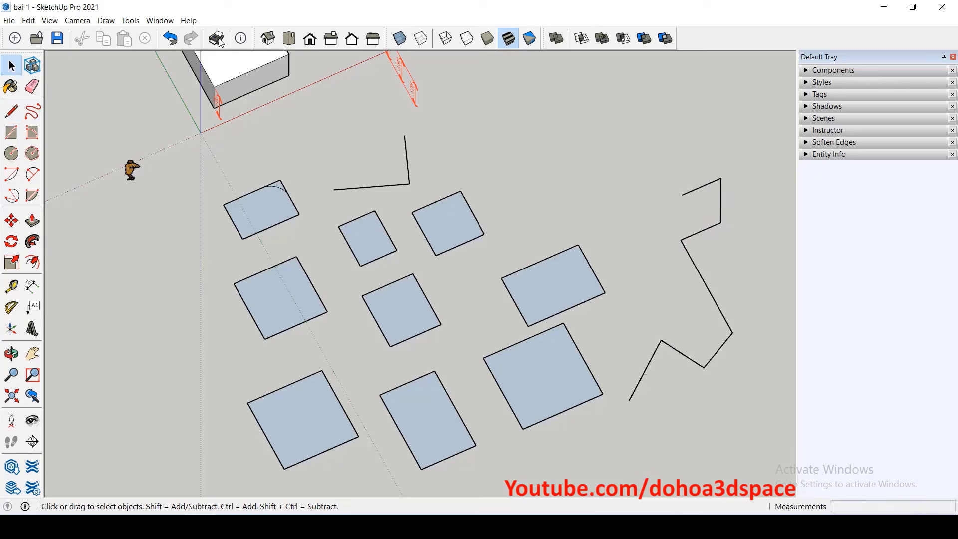
- Review the Drawing preferences and close them with OK
click(160, 20)
click(172, 86)
click(248, 159)
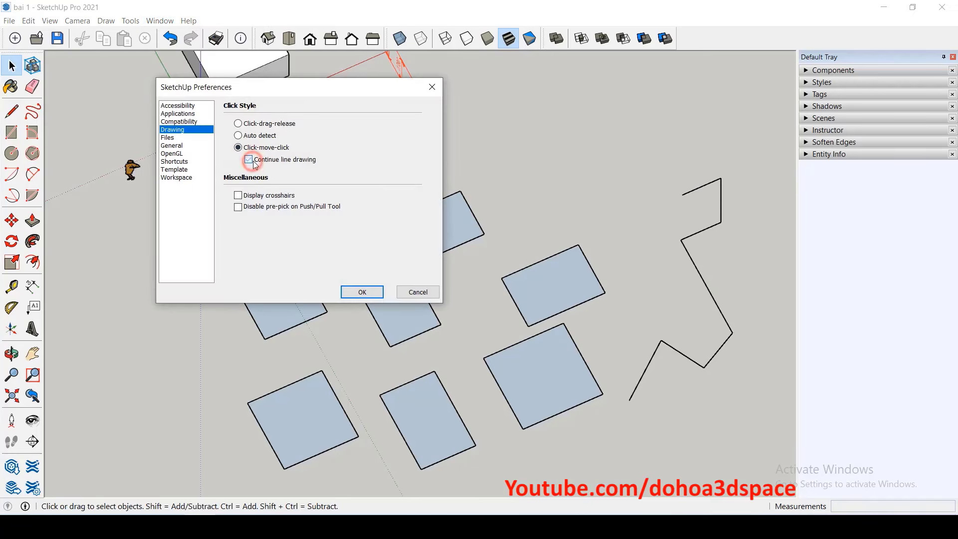
click(361, 293)
- Draw two separate, unconnected line segments above the squares
key(l)
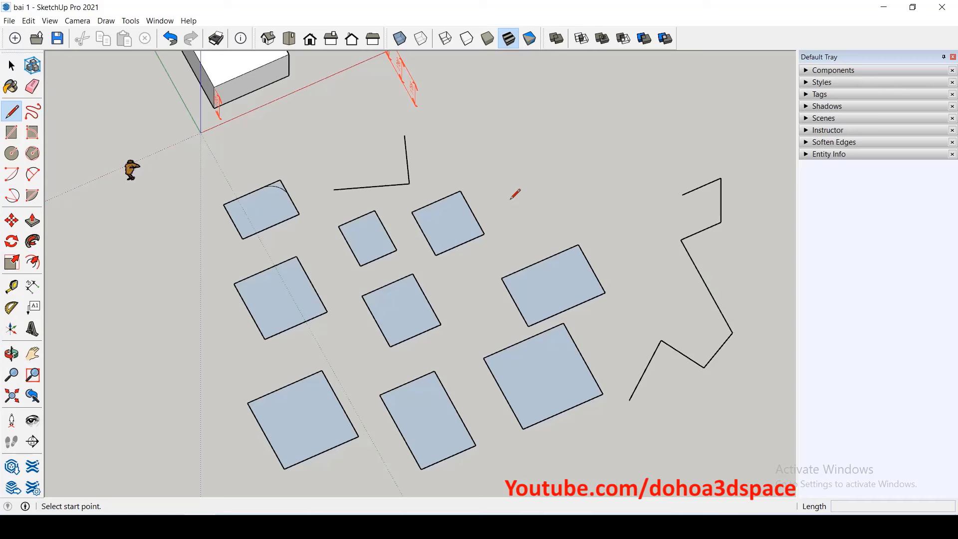
click(510, 200)
click(553, 152)
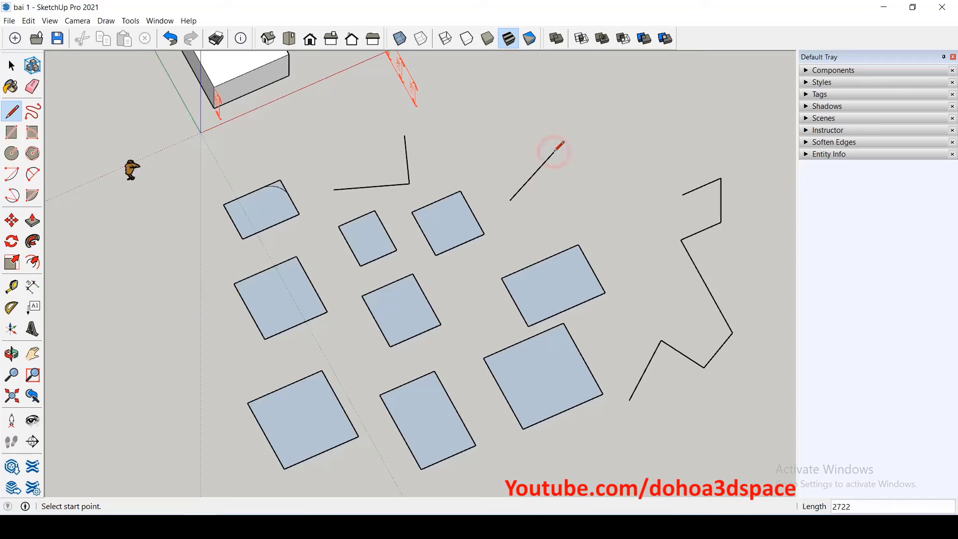
click(585, 172)
click(661, 138)
- Draw more edges down toward the zigzag, including short standalone vertical edges near the bottom
click(661, 139)
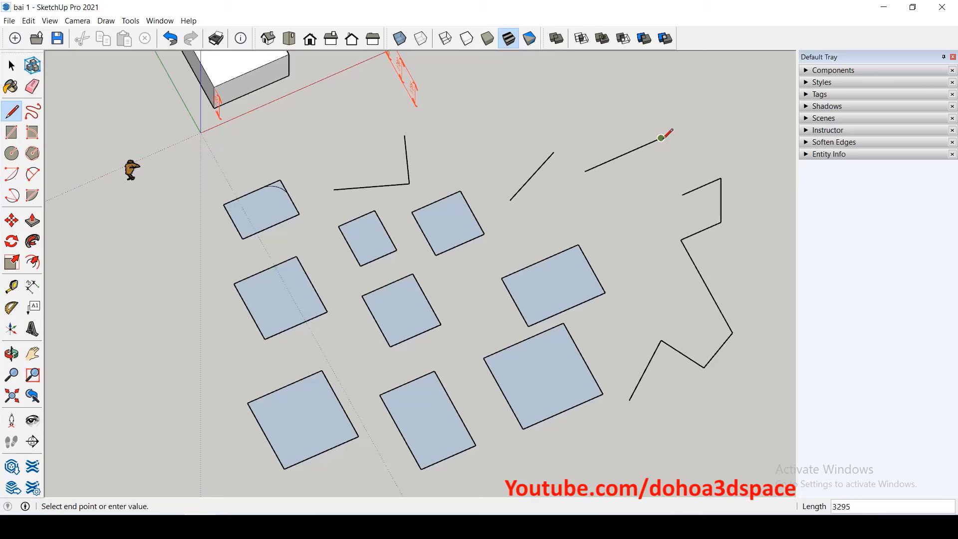
double_click(624, 220)
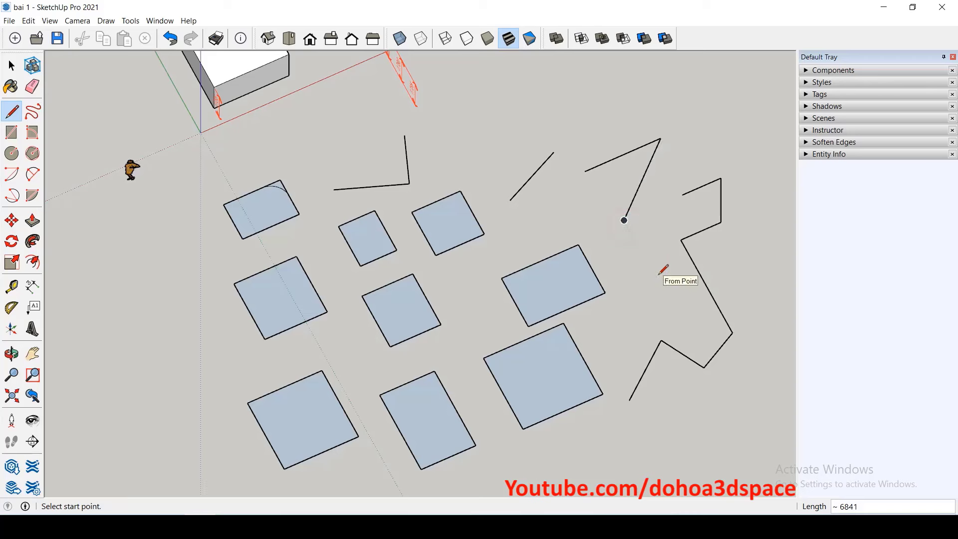
click(624, 220)
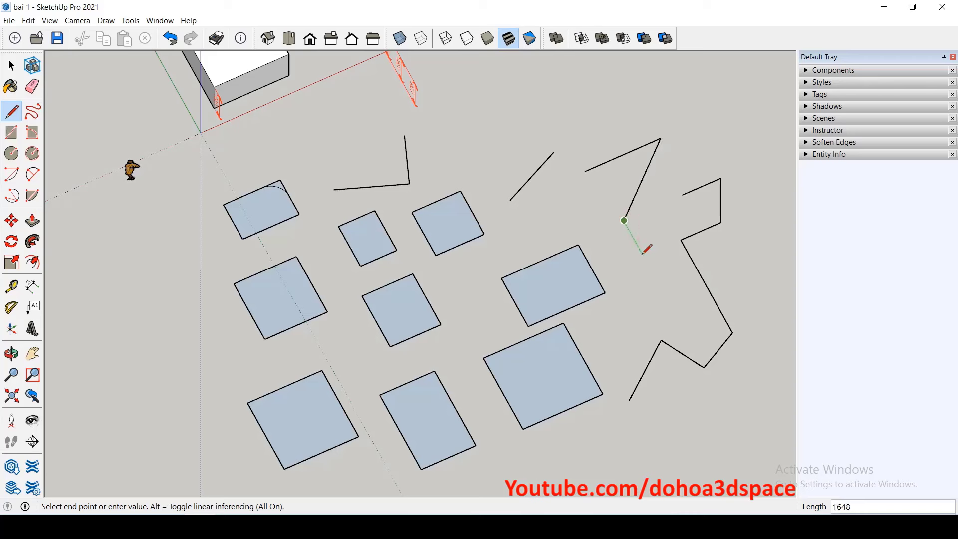
double_click(656, 279)
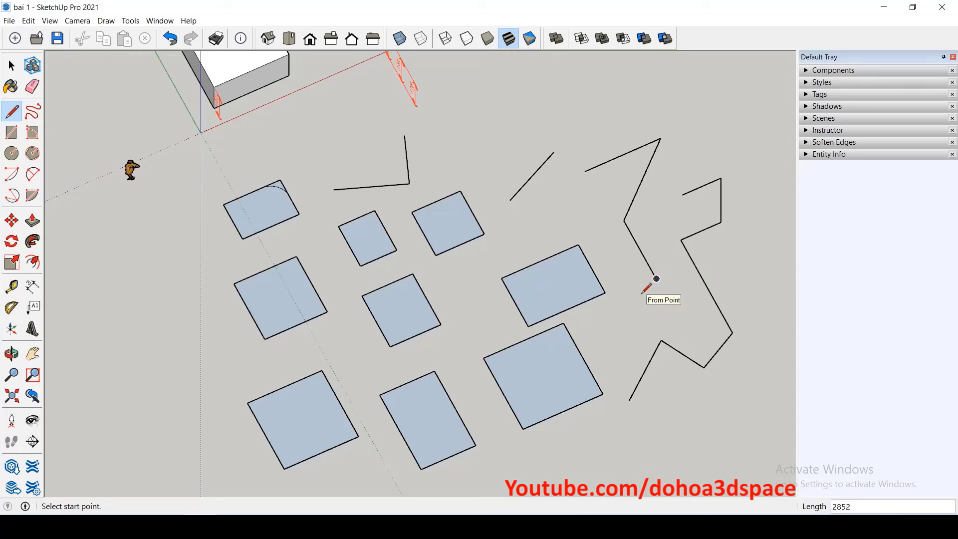
drag(638, 287, 624, 347)
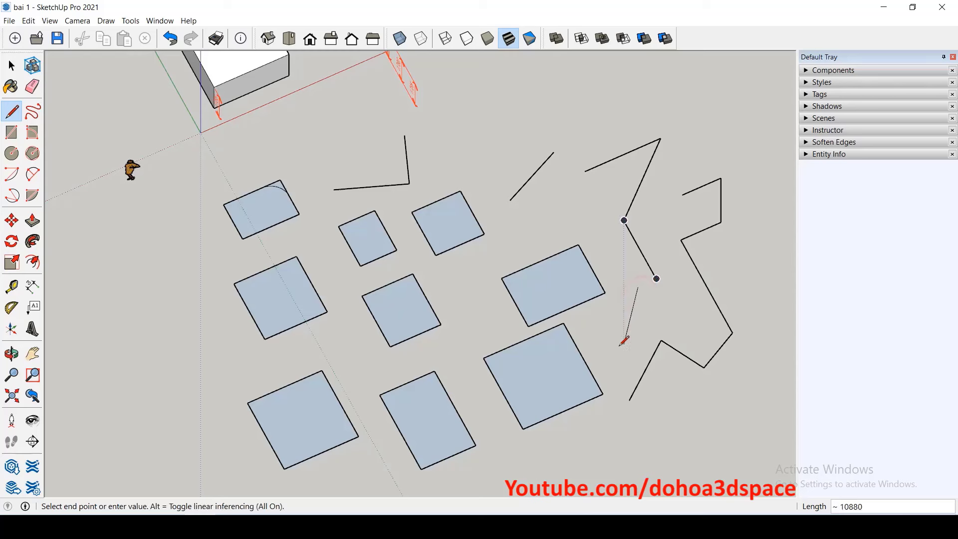
click(623, 347)
key(Escape)
drag(623, 392, 623, 441)
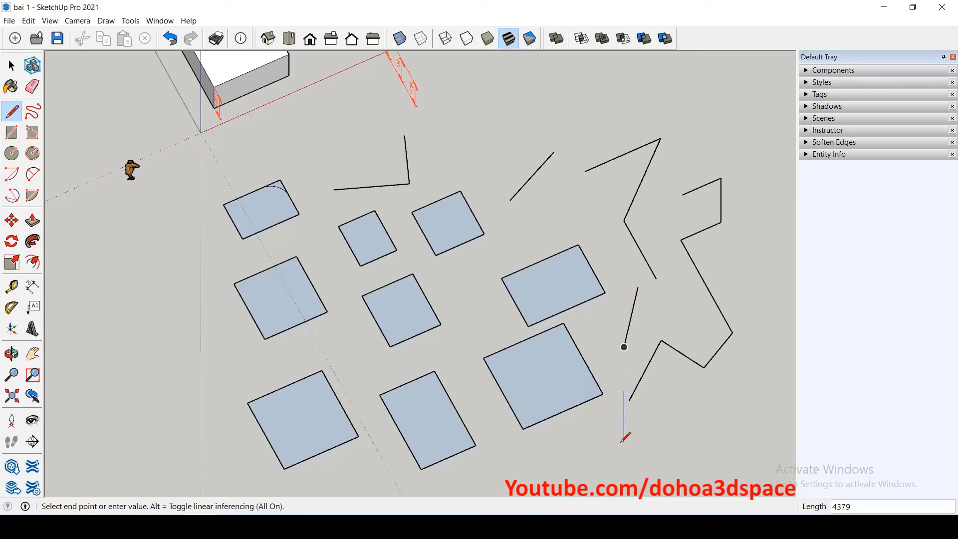
key(space)
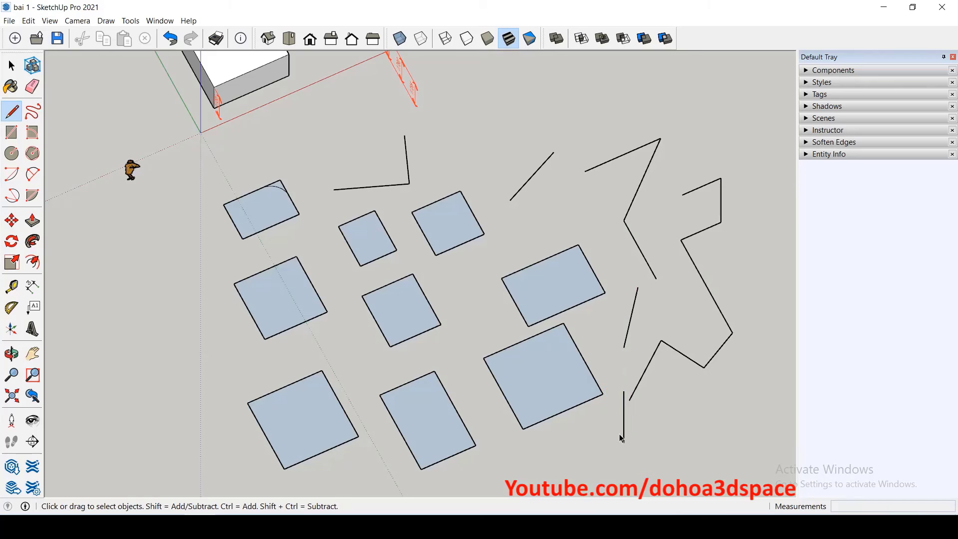
click(161, 21)
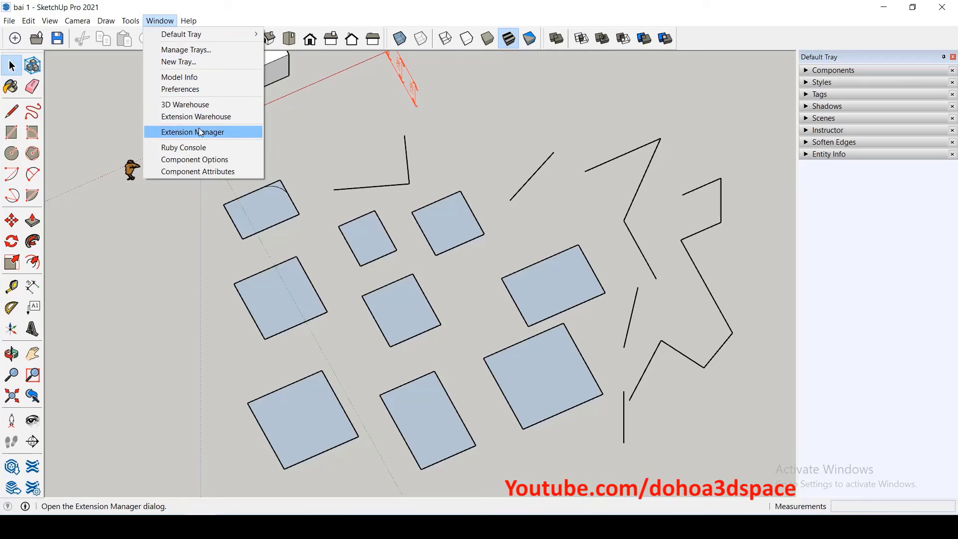
- Enable Continue line drawing and Display crosshairs in the Drawing preferences, then confirm
click(185, 90)
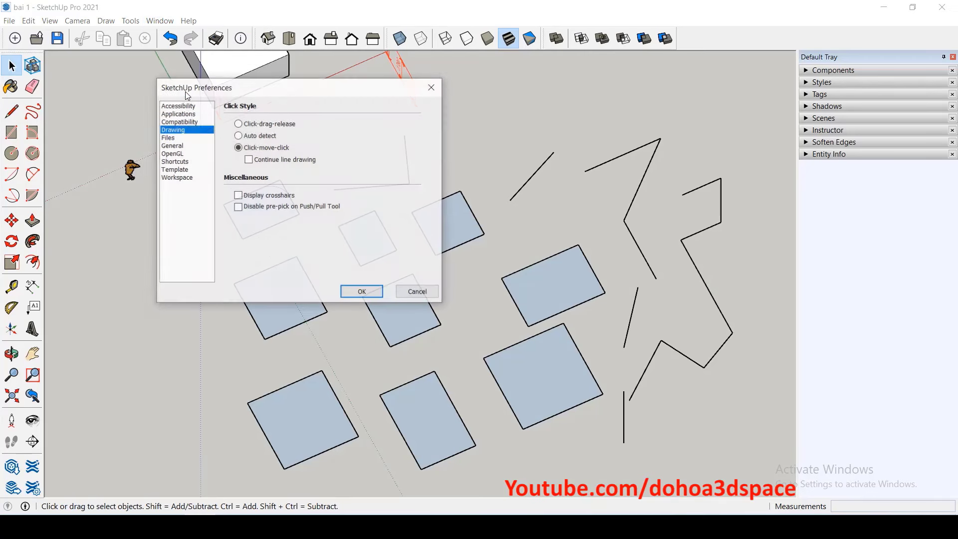
click(249, 160)
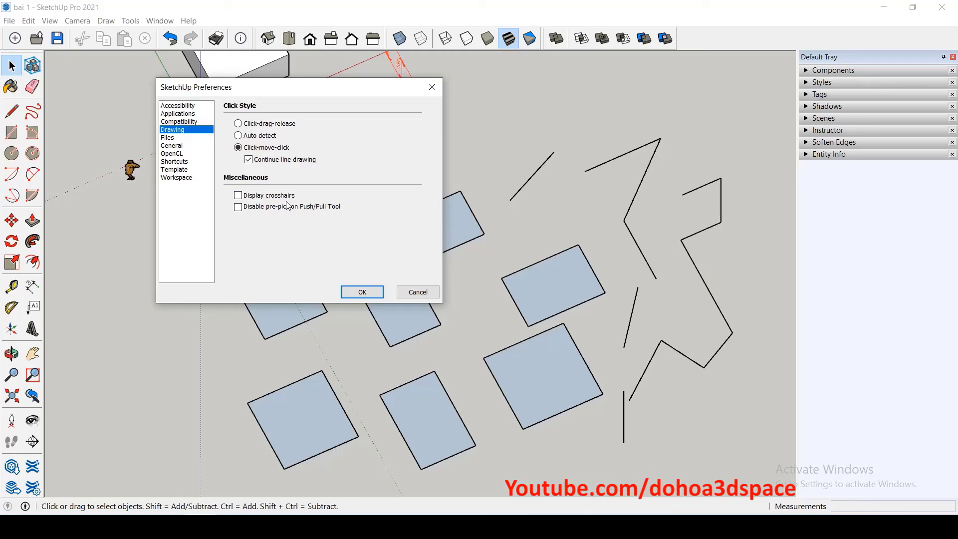
click(238, 195)
click(360, 292)
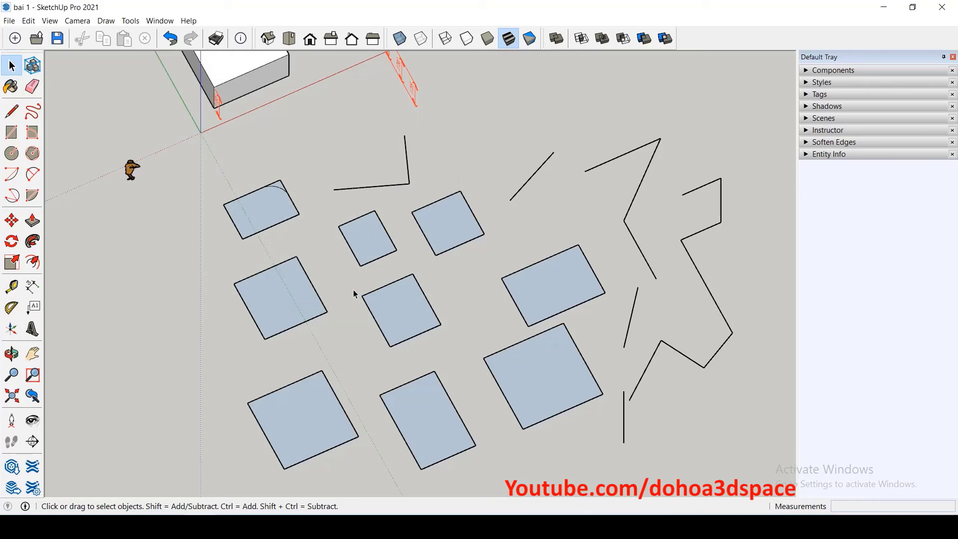
- Zoom out and draw a connected five-point zigzag line below the squares
scroll(354, 295, down, 3)
scroll(364, 225, down, 3)
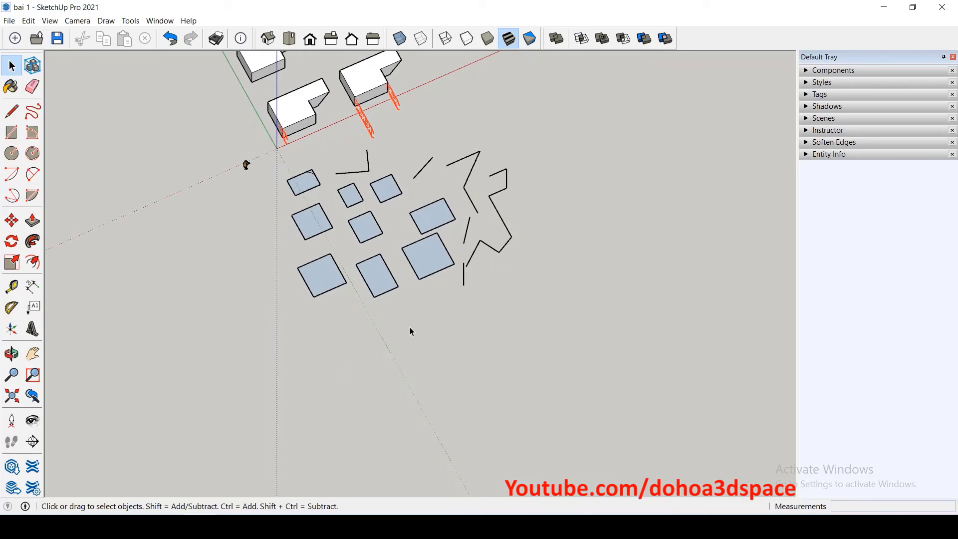
key(l)
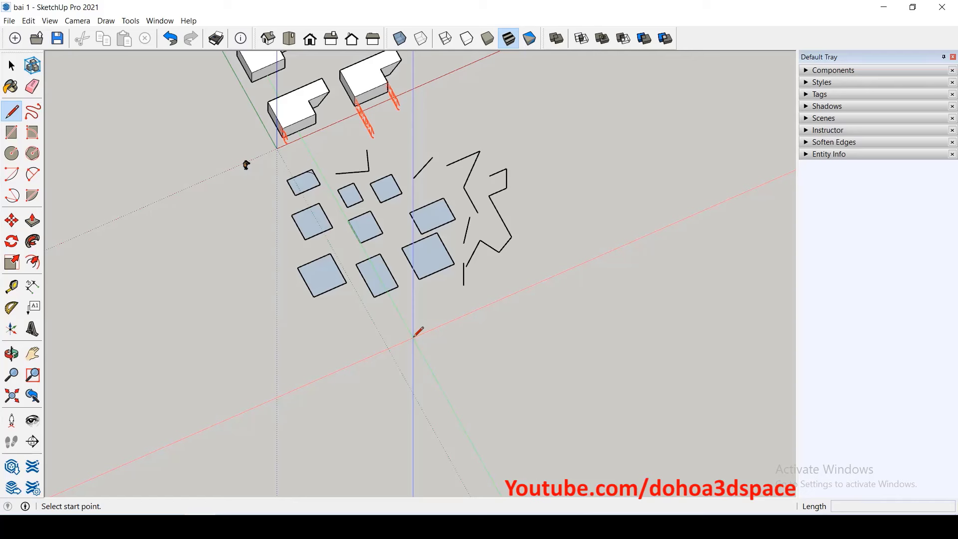
click(414, 338)
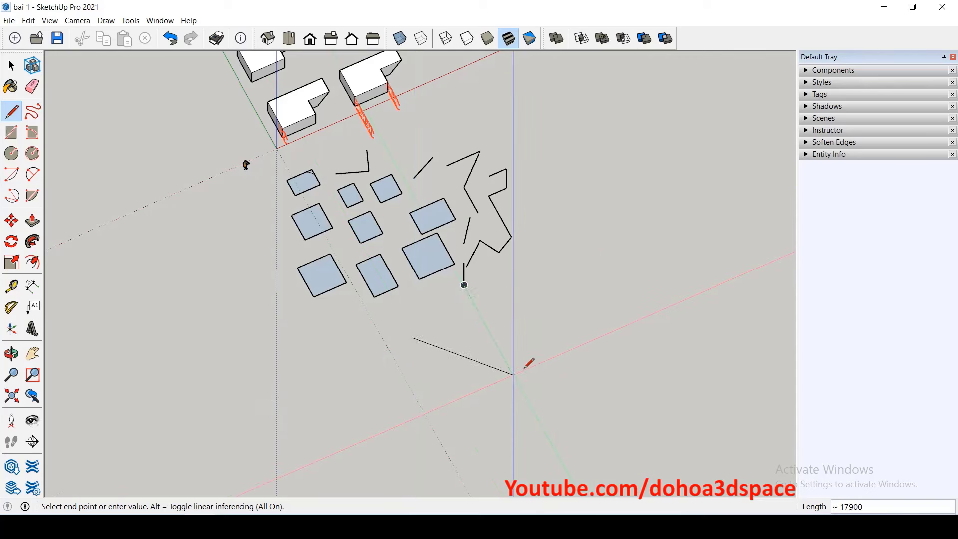
click(514, 374)
click(597, 310)
click(644, 394)
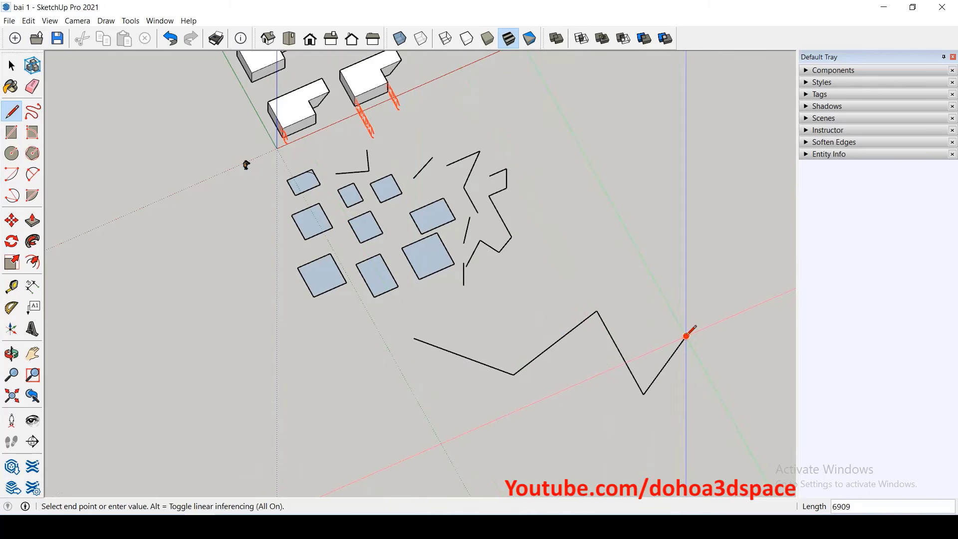
double_click(686, 337)
- Return to the Select tool and reopen the Preferences window
key(space)
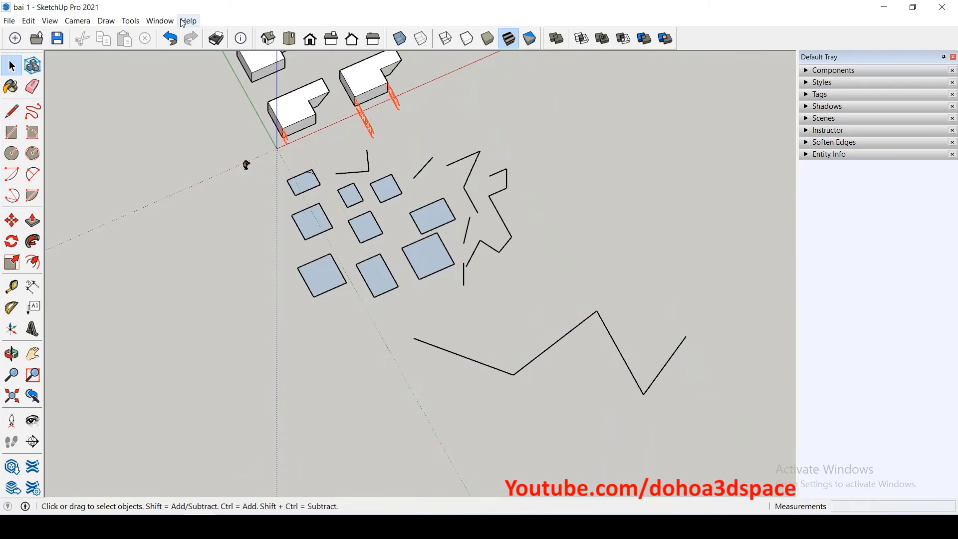
click(160, 20)
click(180, 89)
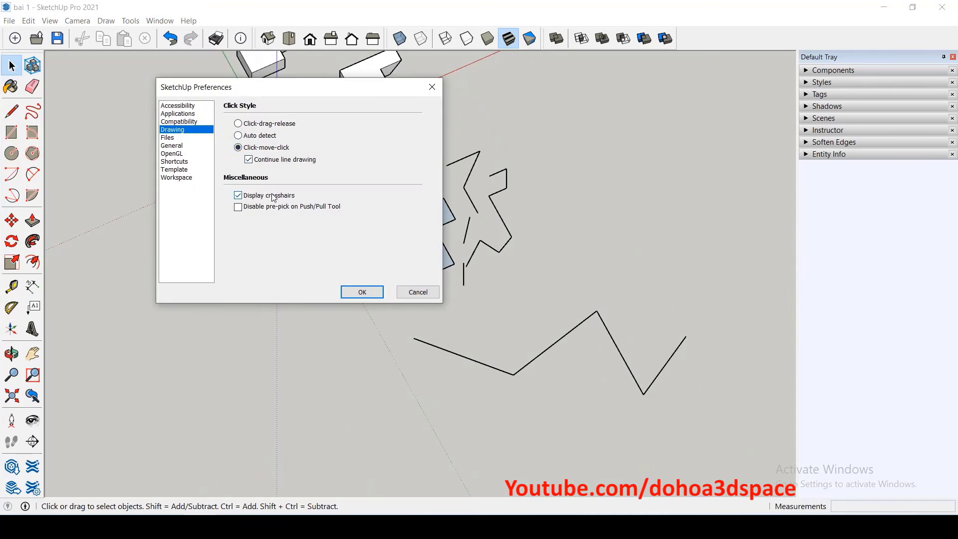
- Untick Display crosshairs, then open the Models folder picker under Files and cancel it
click(273, 198)
click(179, 138)
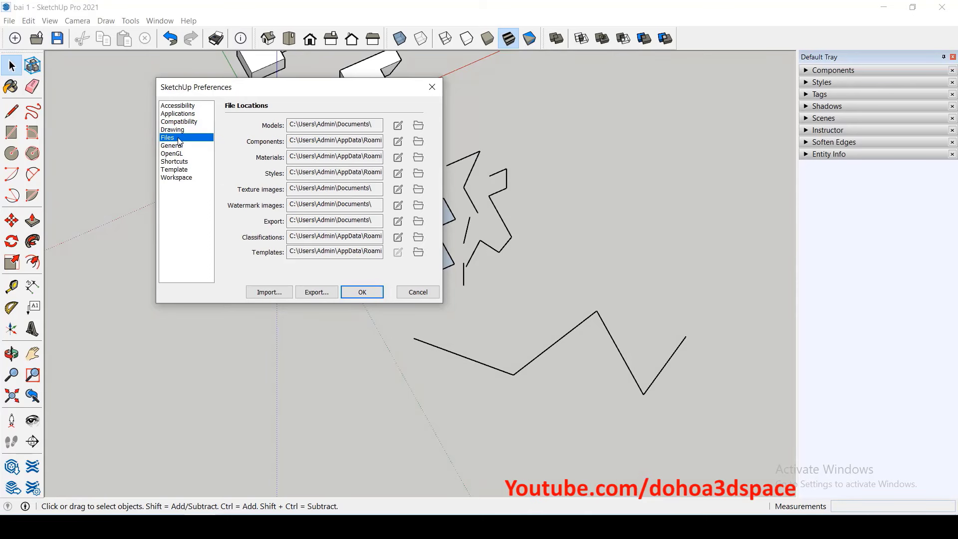
double_click(289, 125)
mouse_move(288, 125)
mouse_down()
mouse_move(295, 160)
mouse_move(290, 126)
mouse_up()
click(398, 130)
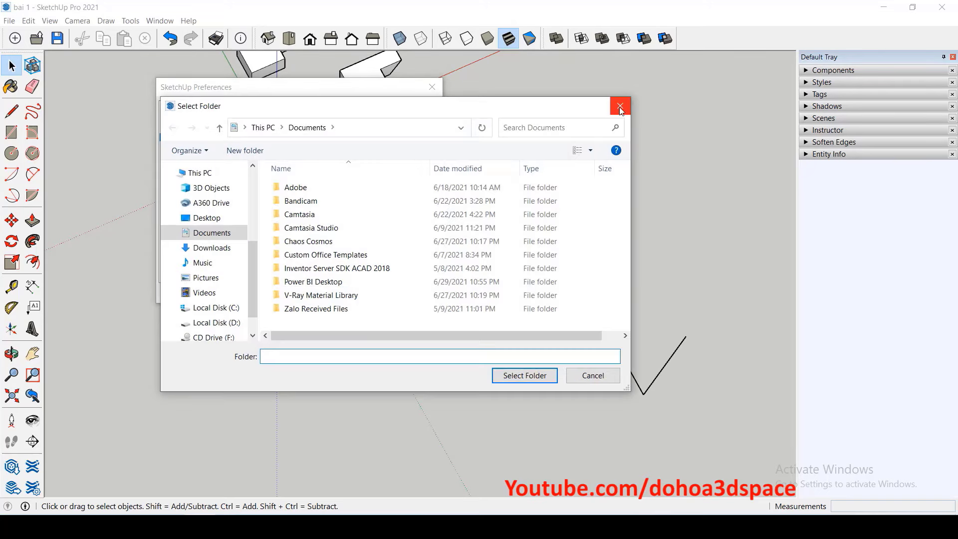
click(619, 107)
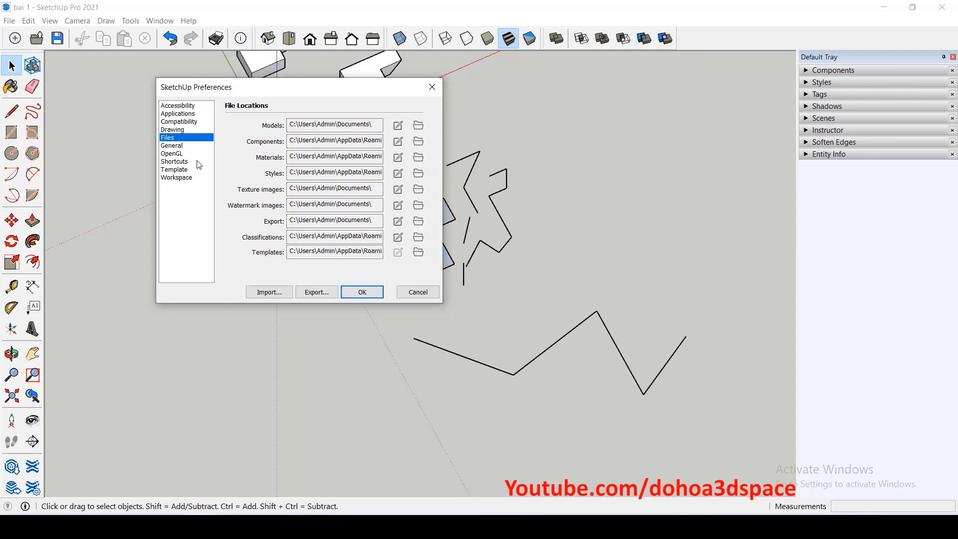
- In General, toggle Create backup off and on, set auto-save to 10 minutes, then disable it
click(172, 145)
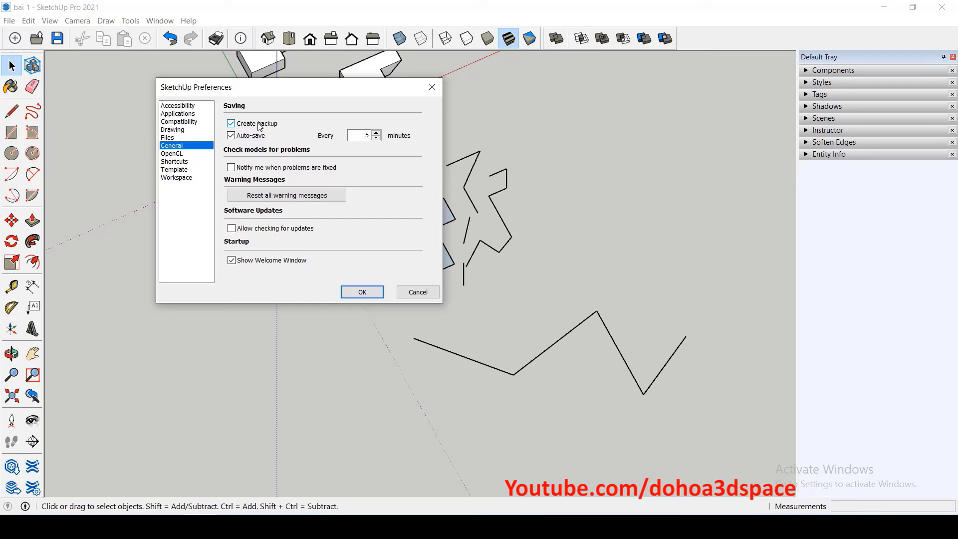
click(231, 124)
click(233, 124)
double_click(364, 135)
text(10)
click(254, 139)
- Raise OpenGL multisample anti-aliasing to 16x and apply it
click(182, 153)
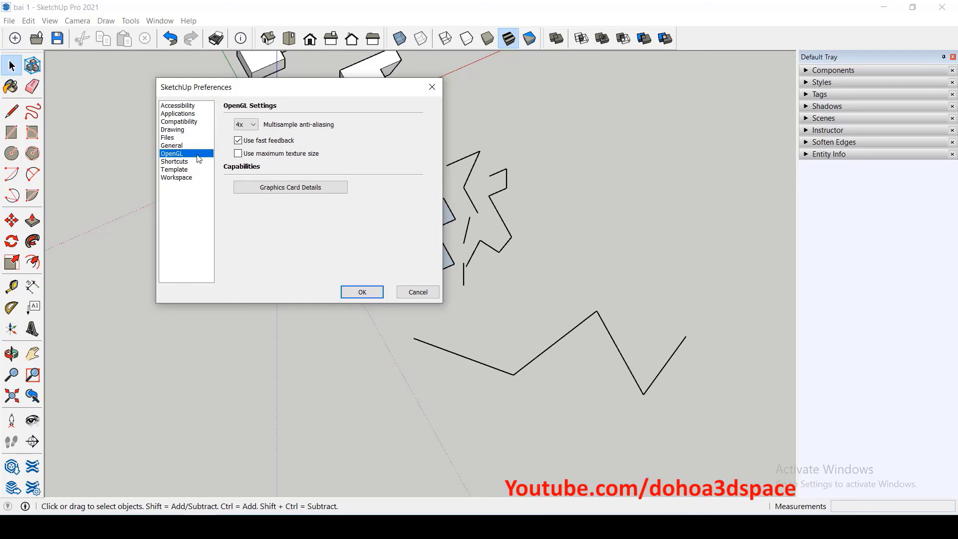
click(245, 124)
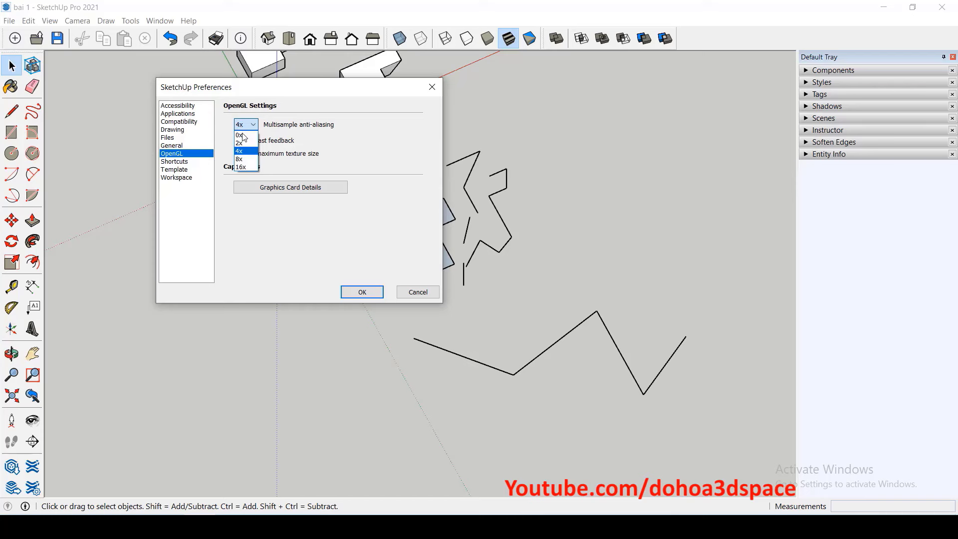
click(241, 167)
click(327, 236)
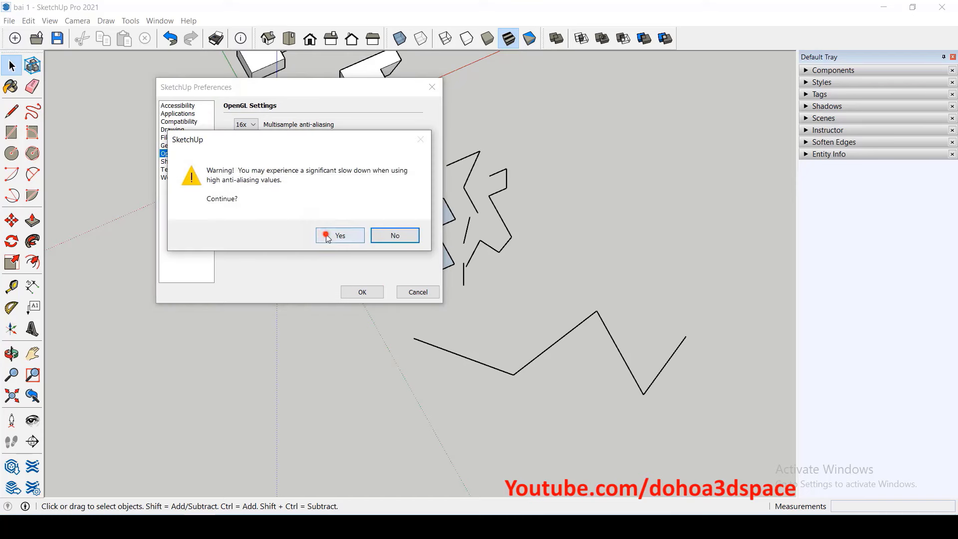
click(362, 292)
- Zoom in and select the V's two lines to inspect edge quality, then deselect them
scroll(499, 384, up, 3)
scroll(524, 369, up, 2)
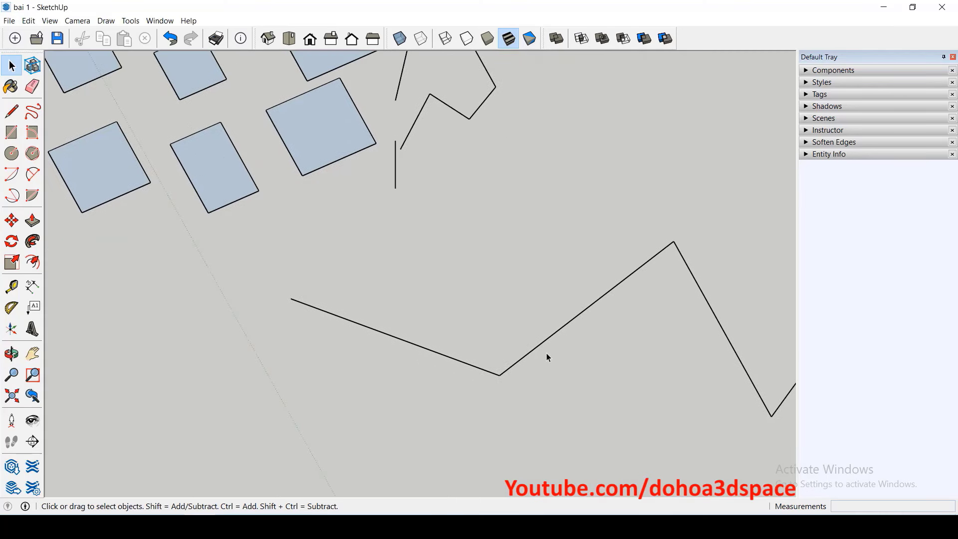
scroll(511, 384, up, 2)
scroll(472, 378, up, 2)
scroll(456, 373, up, 1)
scroll(454, 372, up, 1)
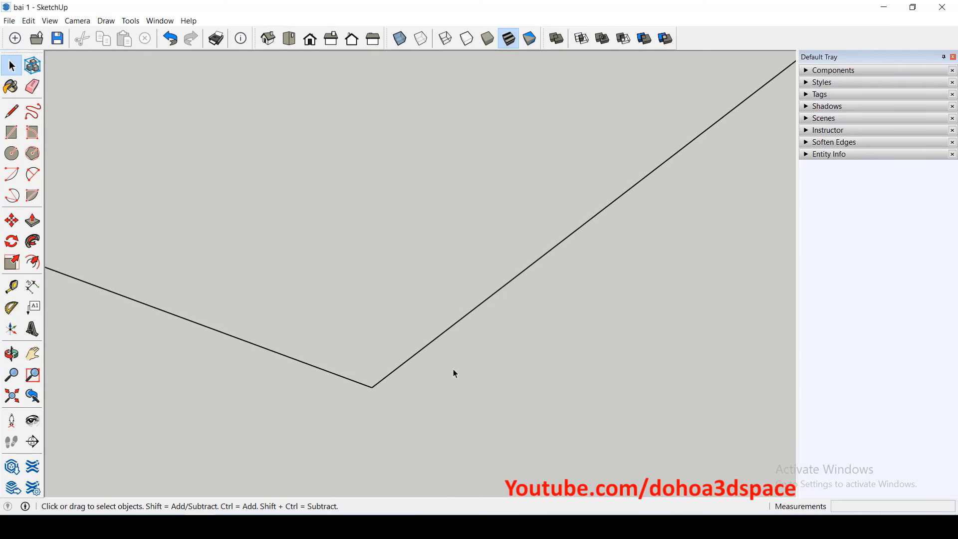
drag(452, 368, 369, 264)
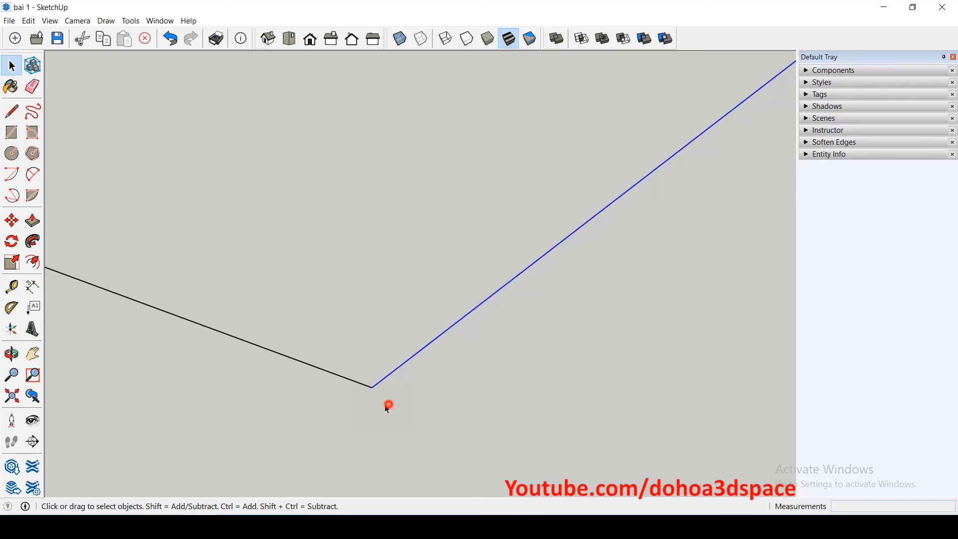
drag(387, 404, 345, 336)
scroll(356, 391, up, 2)
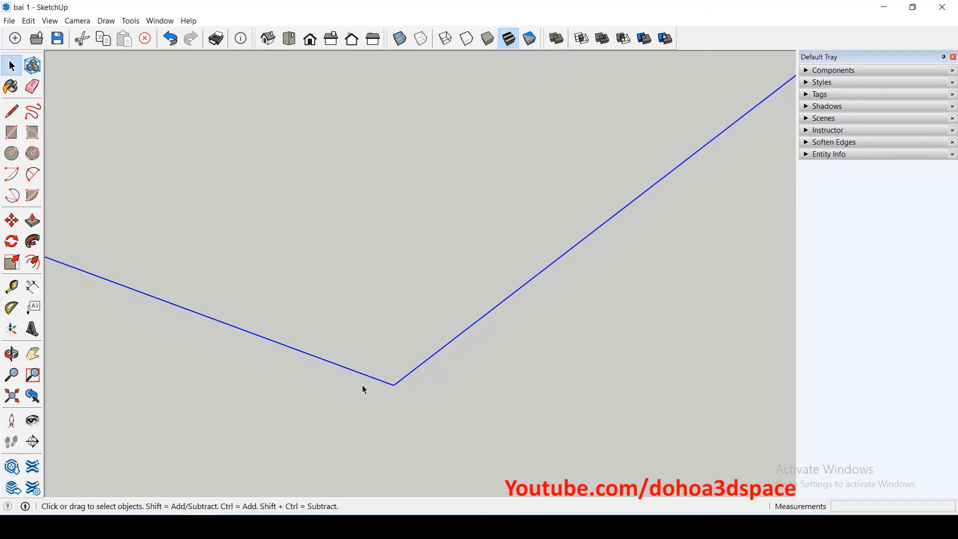
click(360, 383)
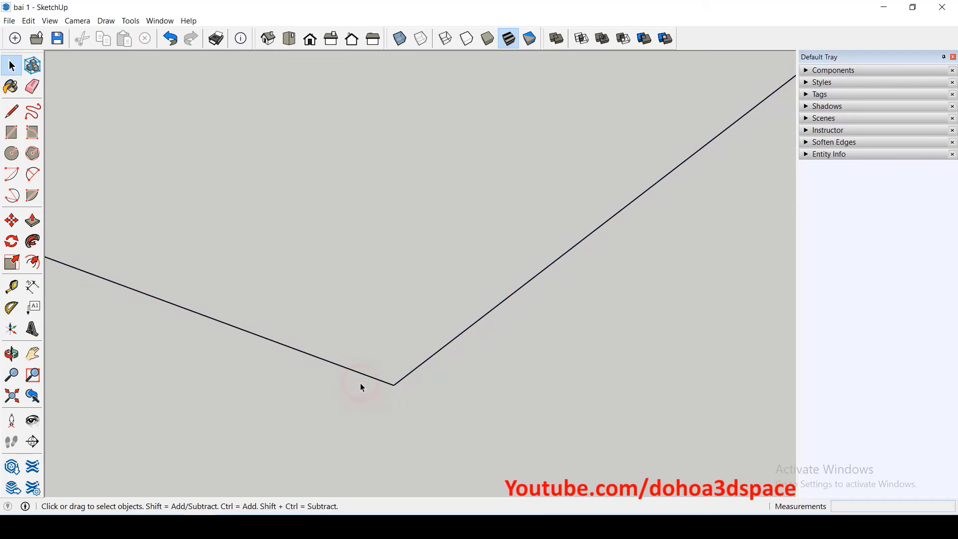
- Reopen Preferences and lower anti-aliasing to 2x
click(165, 21)
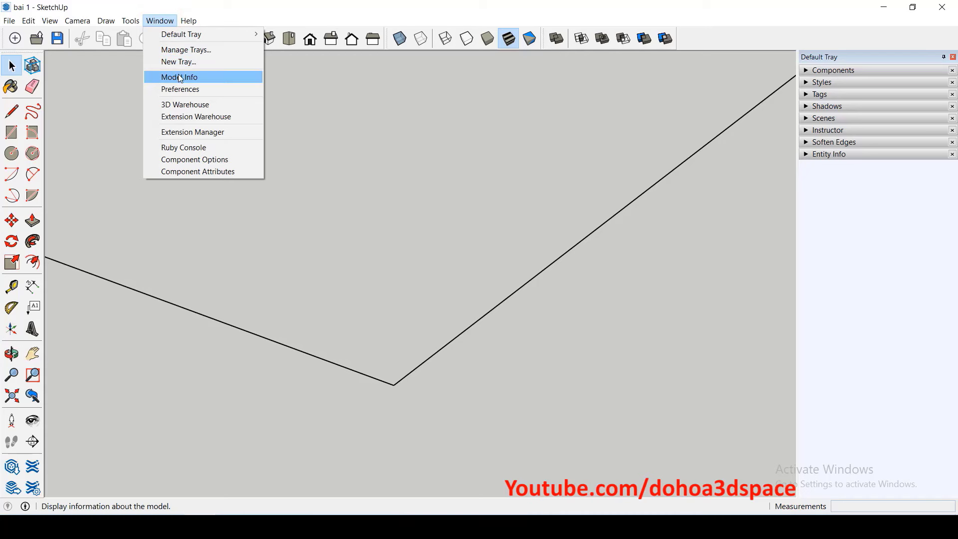
click(181, 90)
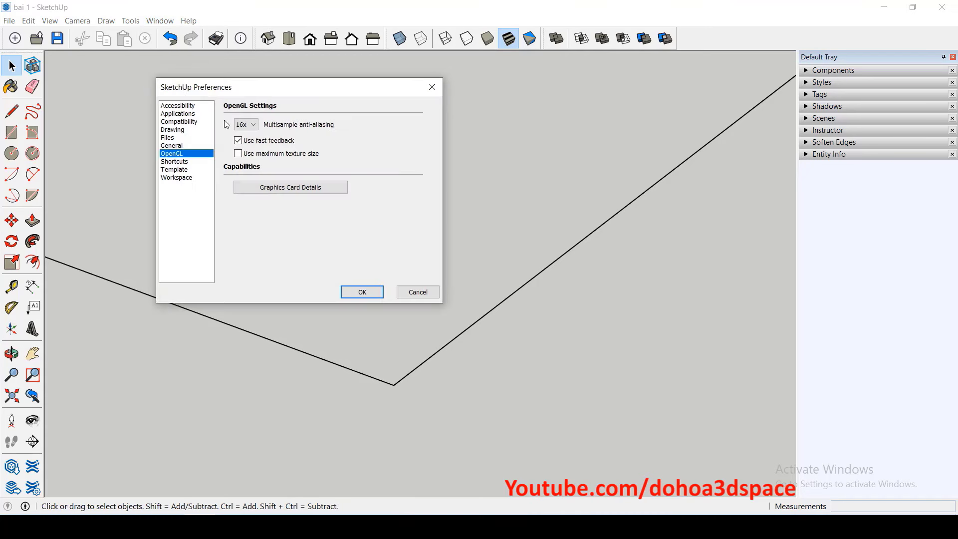
click(247, 124)
click(244, 141)
click(358, 293)
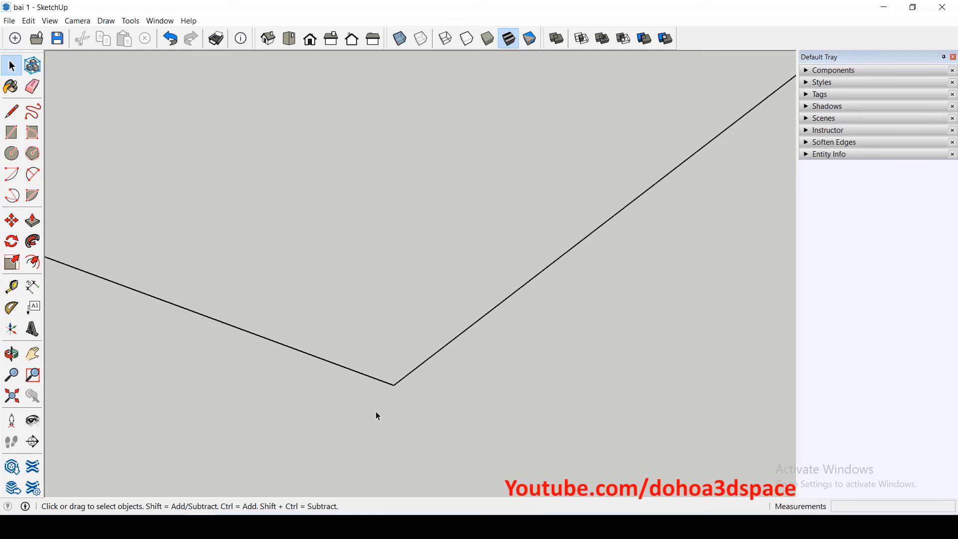
- Zoom in, select the V's lines to compare the result, and reopen Preferences
scroll(376, 394, up, 1)
scroll(377, 370, up, 1)
scroll(378, 355, up, 1)
scroll(378, 344, up, 2)
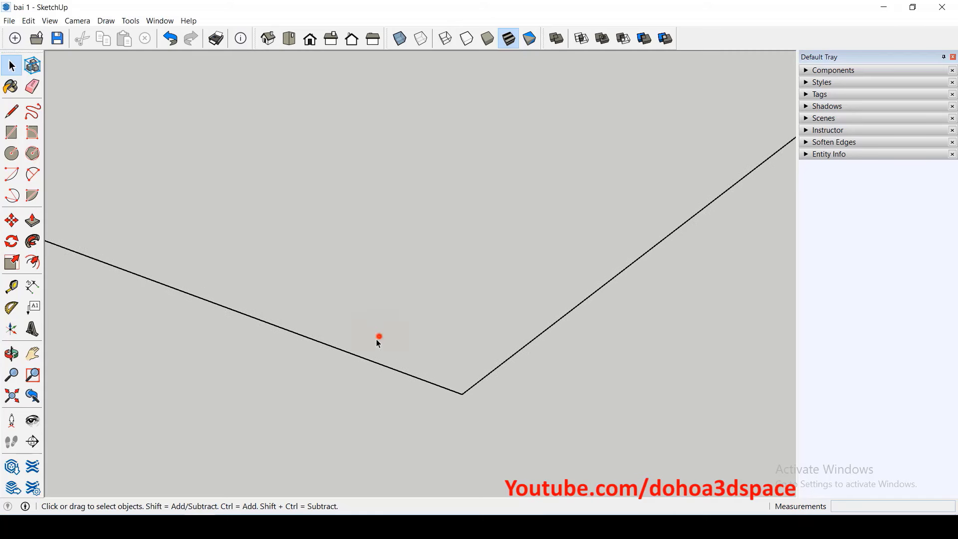
click(379, 343)
click(501, 385)
click(168, 25)
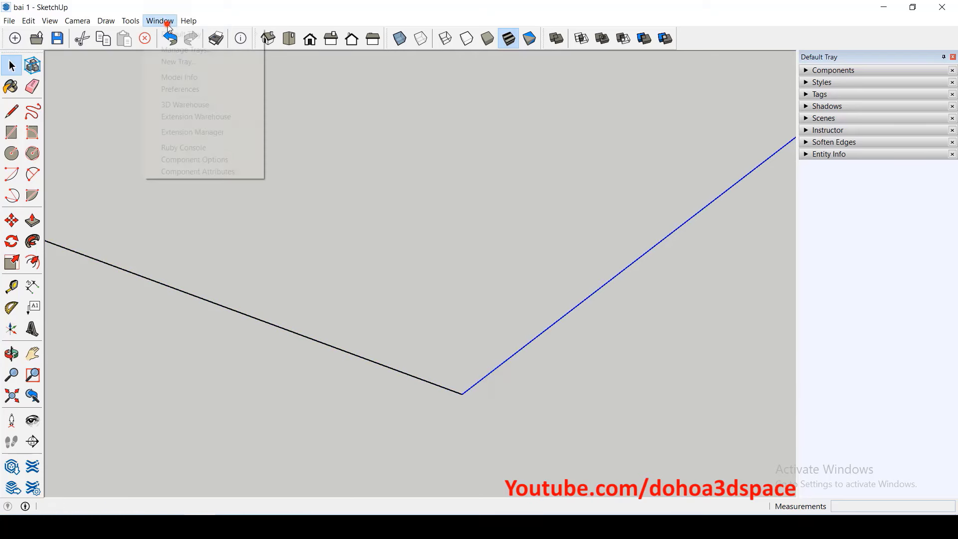
click(182, 90)
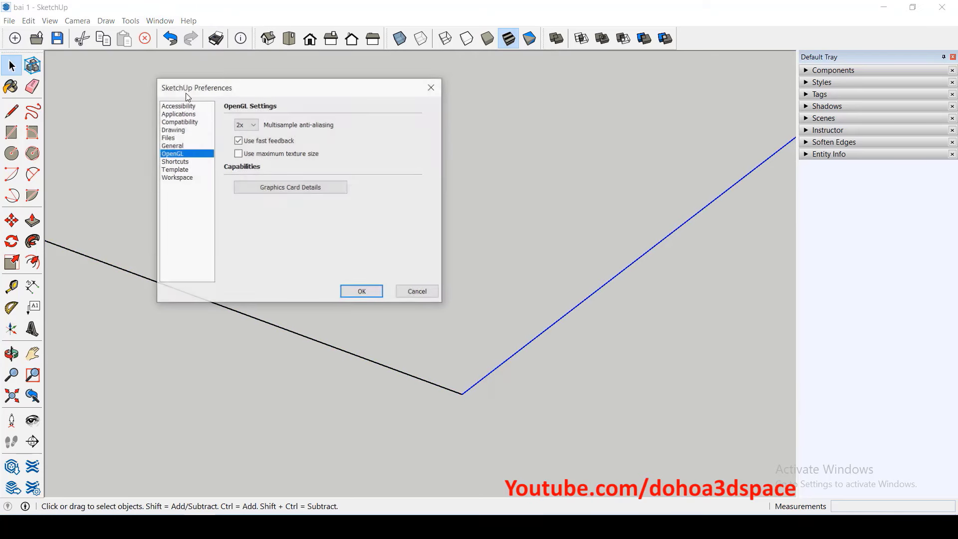
- Set multisample anti-aliasing to 4x
click(238, 127)
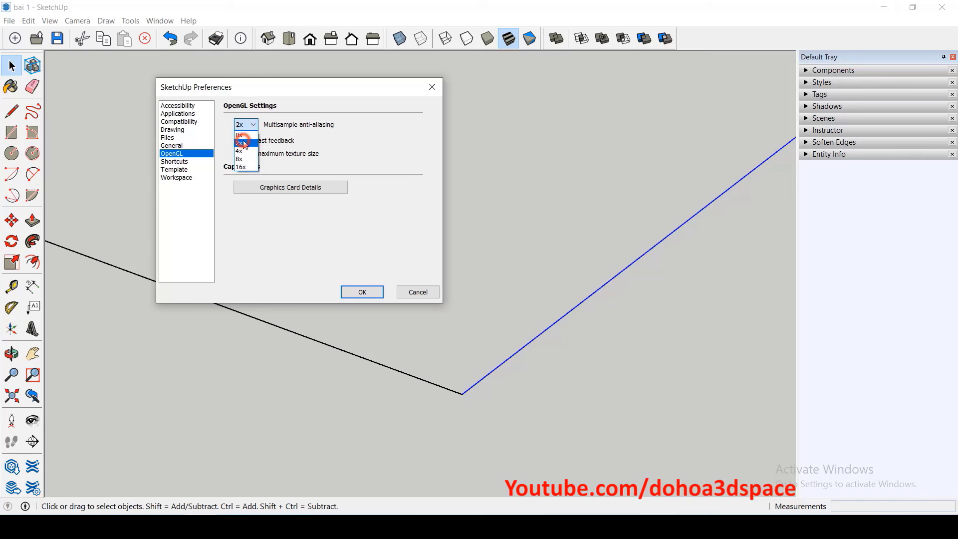
click(246, 144)
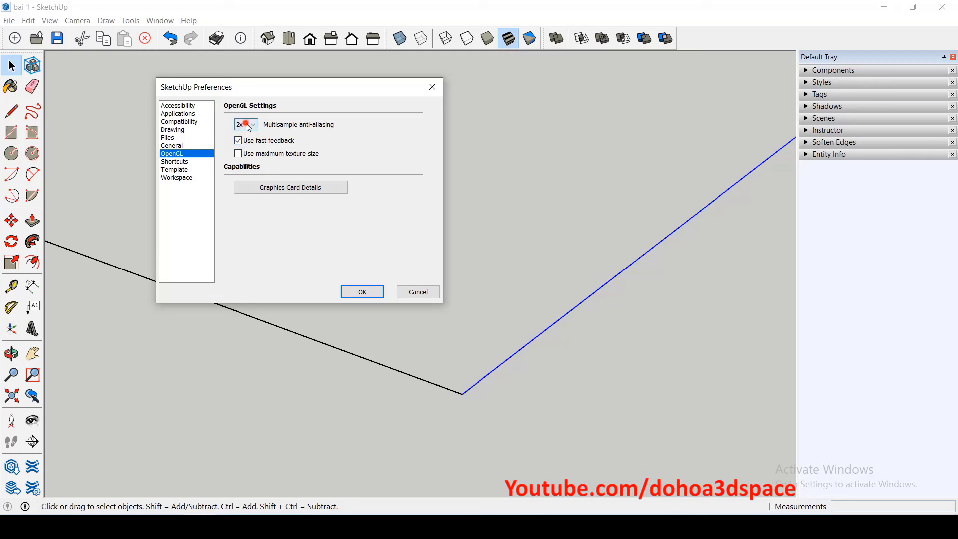
click(249, 126)
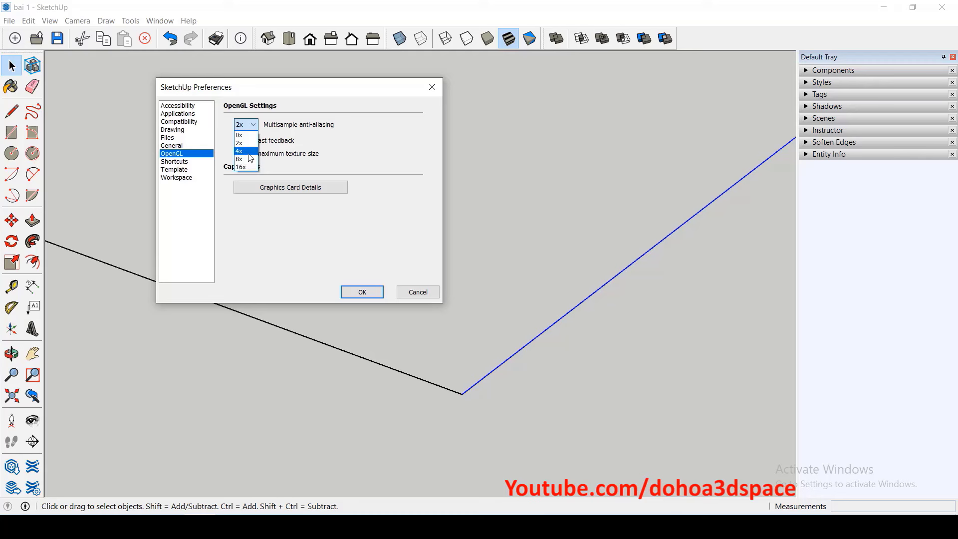
click(249, 151)
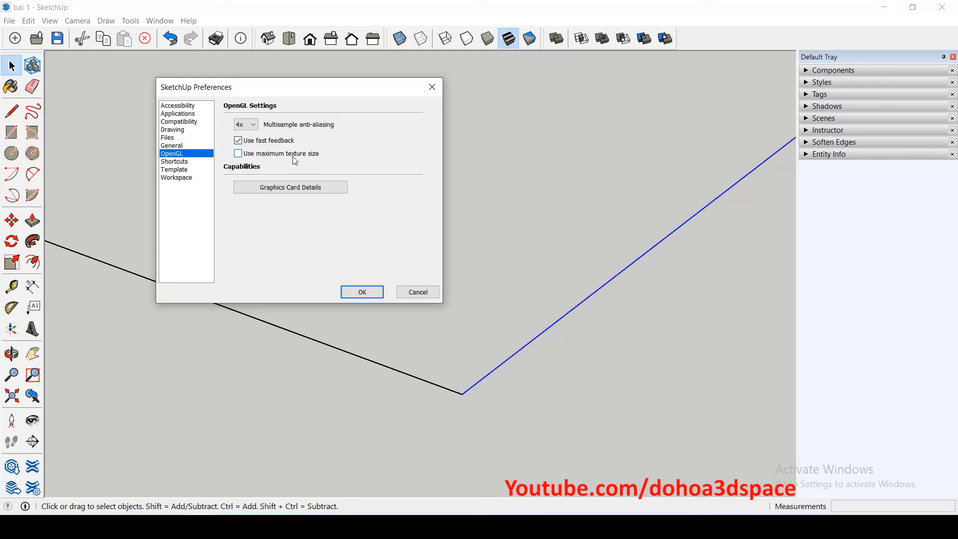
- Try enabling maximum texture size, decline the warning, and move to Shortcuts
click(238, 154)
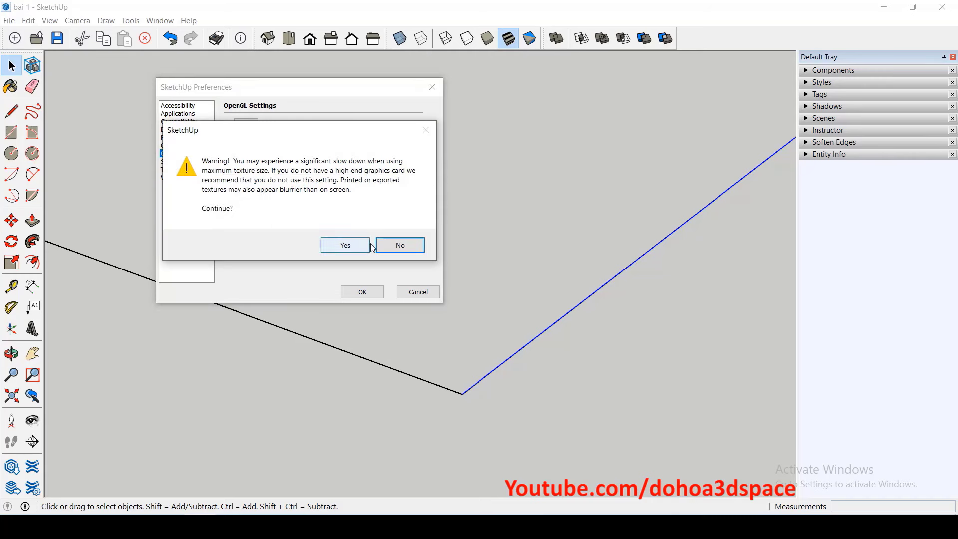
click(387, 244)
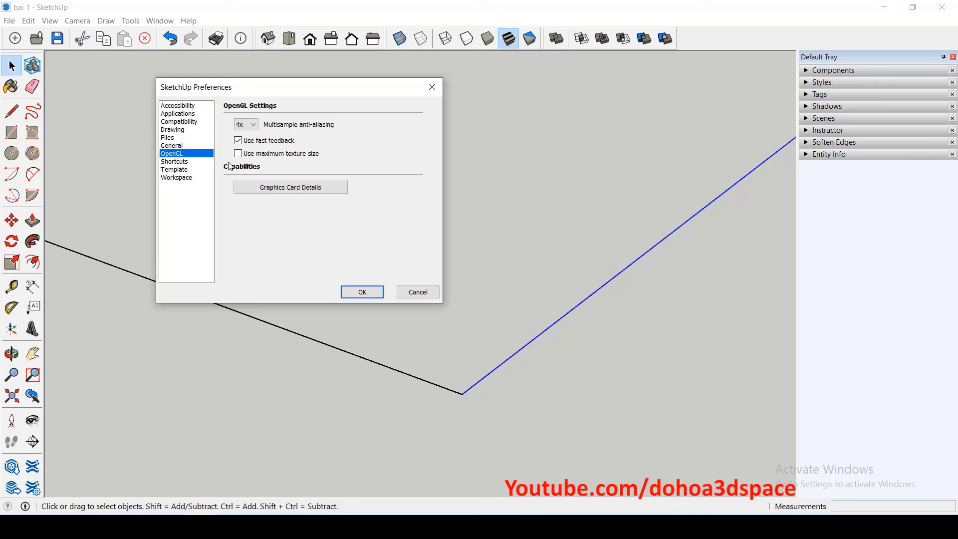
click(175, 161)
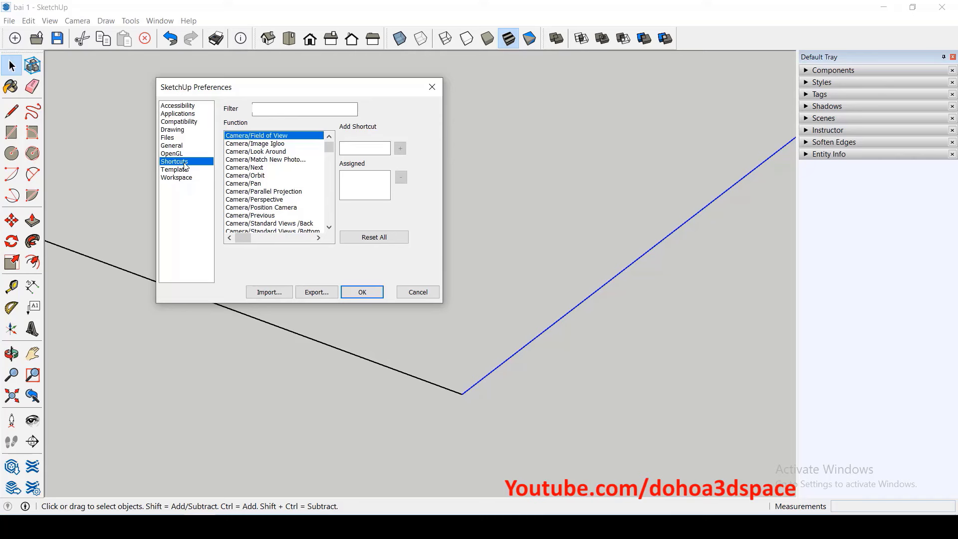
- Add a Shift+Q shortcut to Draw/Lines/Line, then remove it again
click(264, 108)
text(lin)
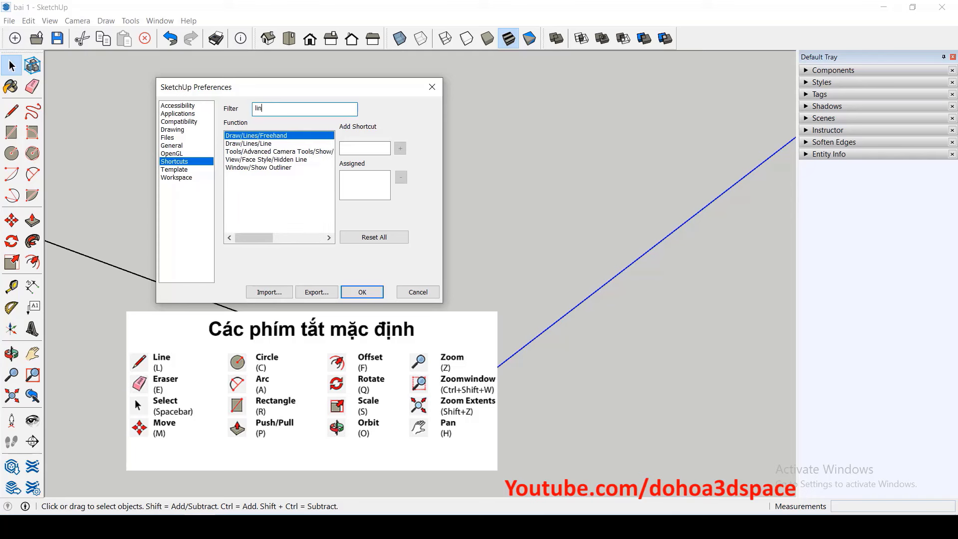
text(e)
drag(268, 106, 254, 108)
click(260, 145)
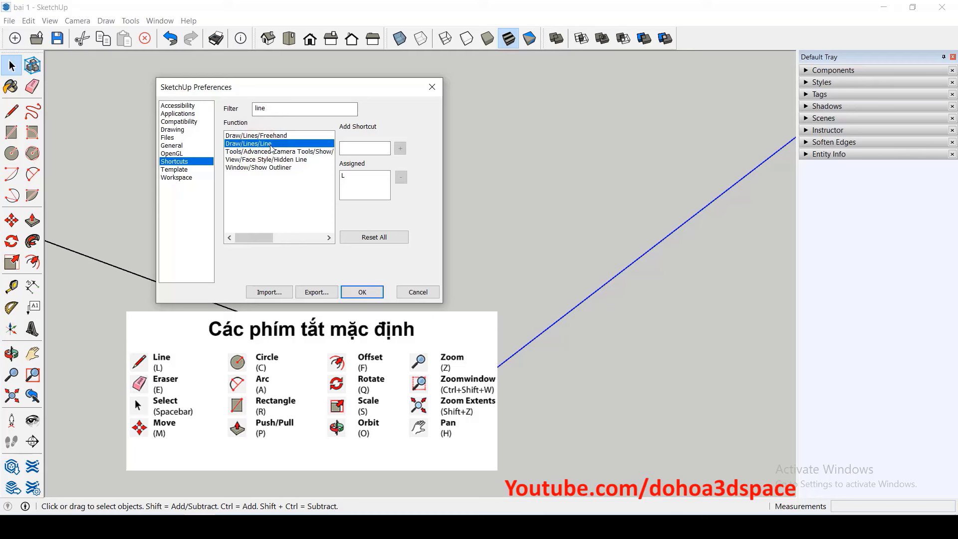
click(354, 180)
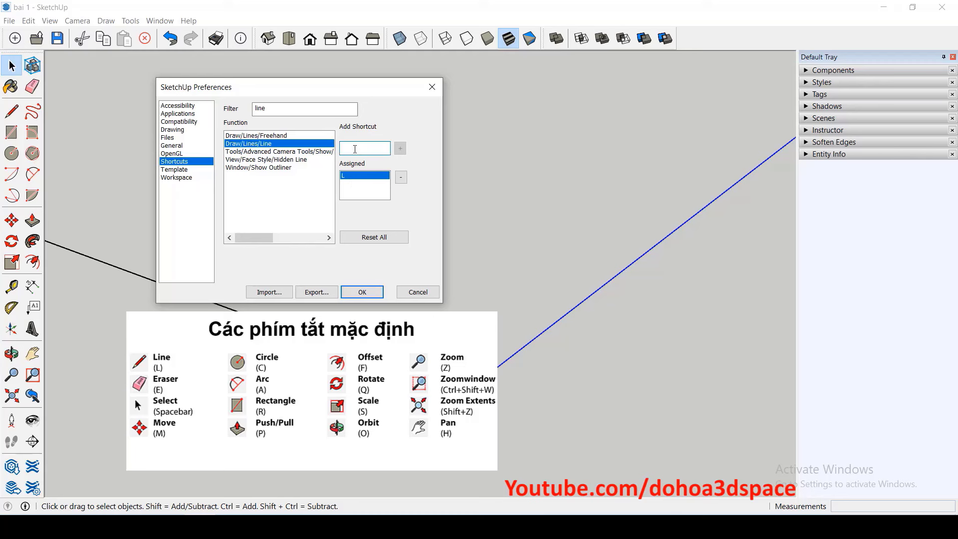
key(shift+q)
click(399, 149)
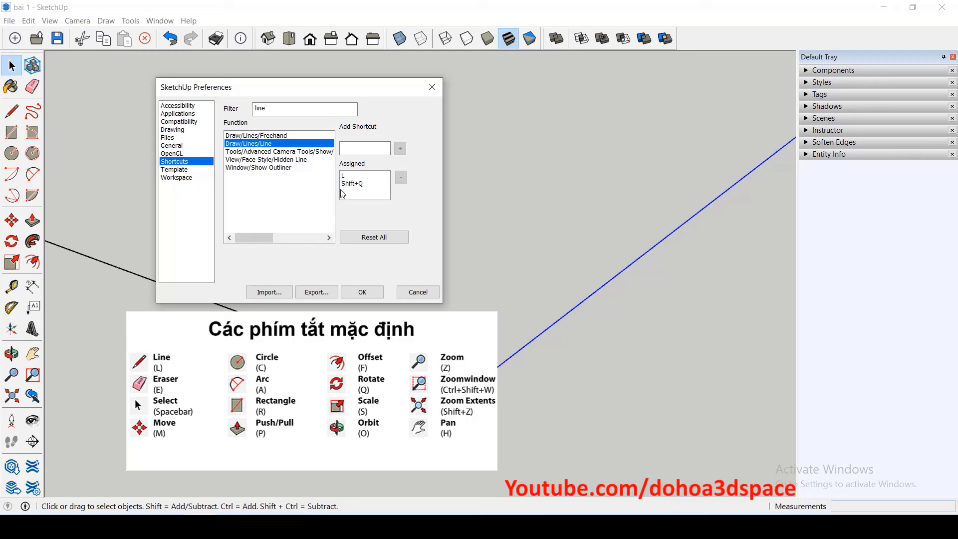
click(354, 186)
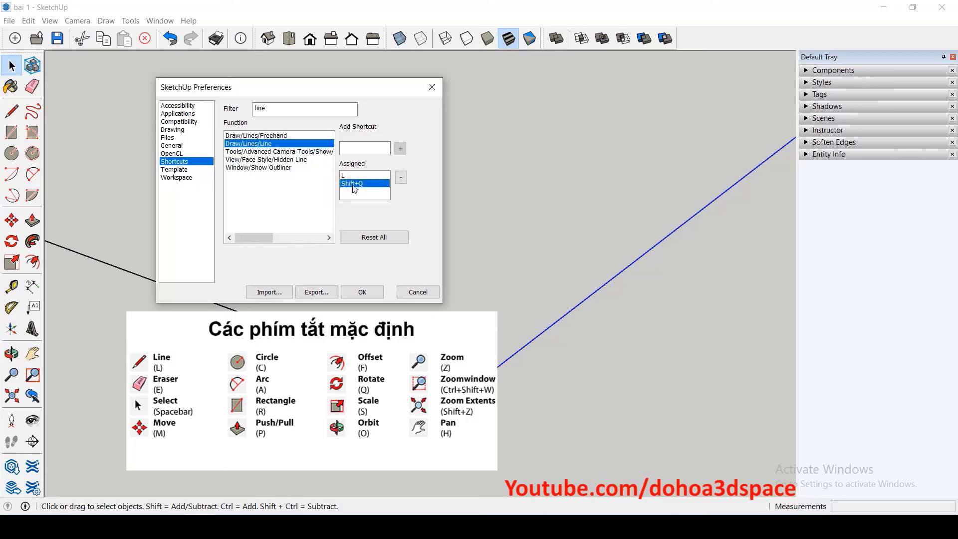
click(400, 178)
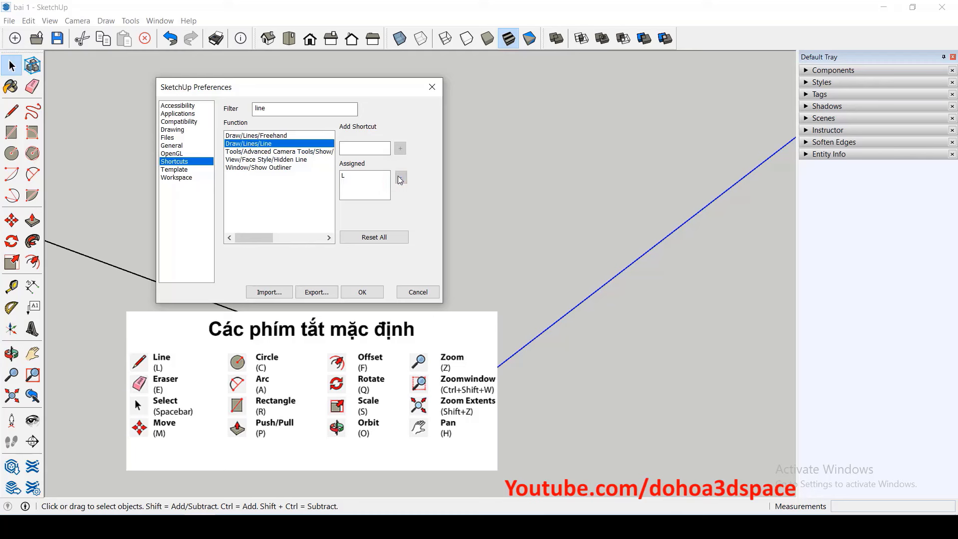
- Assign L as an extra shortcut to Draw/Shapes/Rectangle, confirming the reassignment
double_click(255, 109)
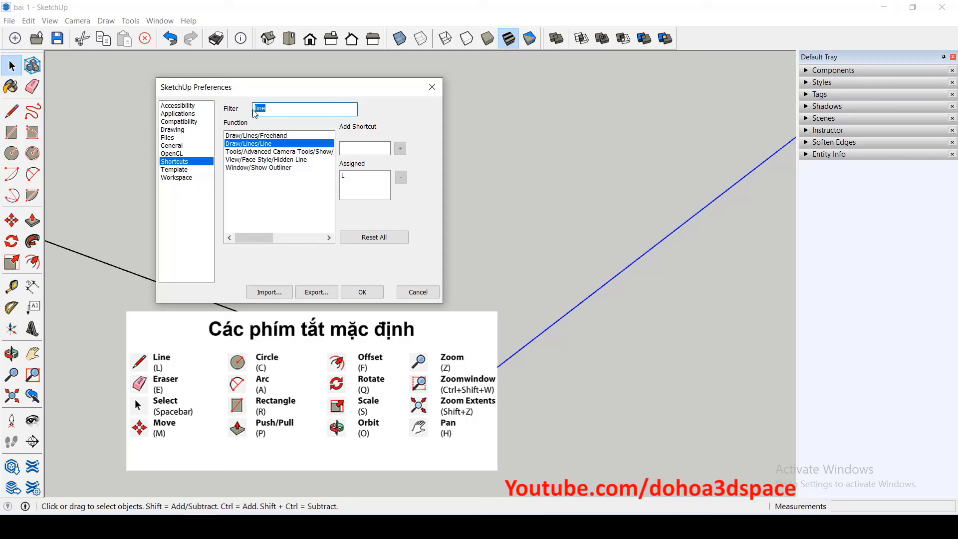
text(rec)
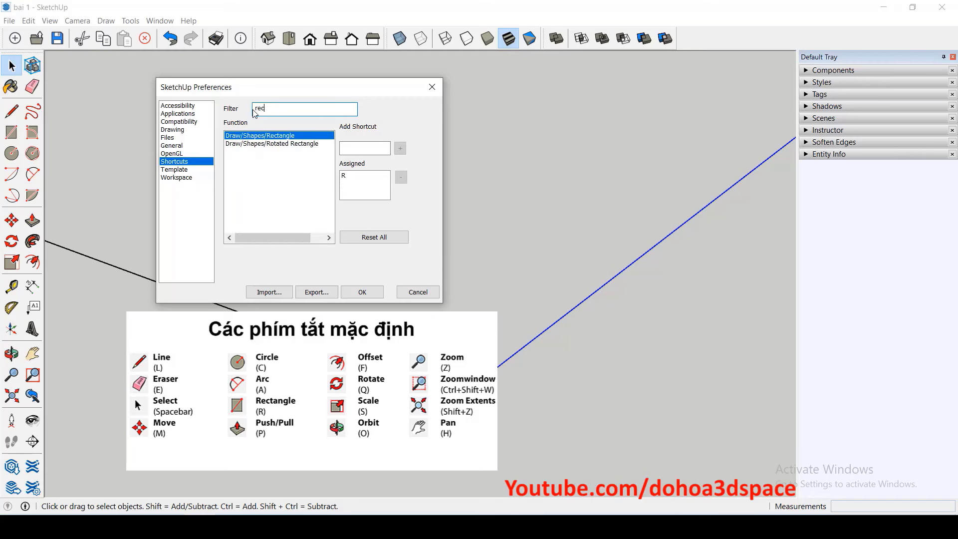
click(274, 138)
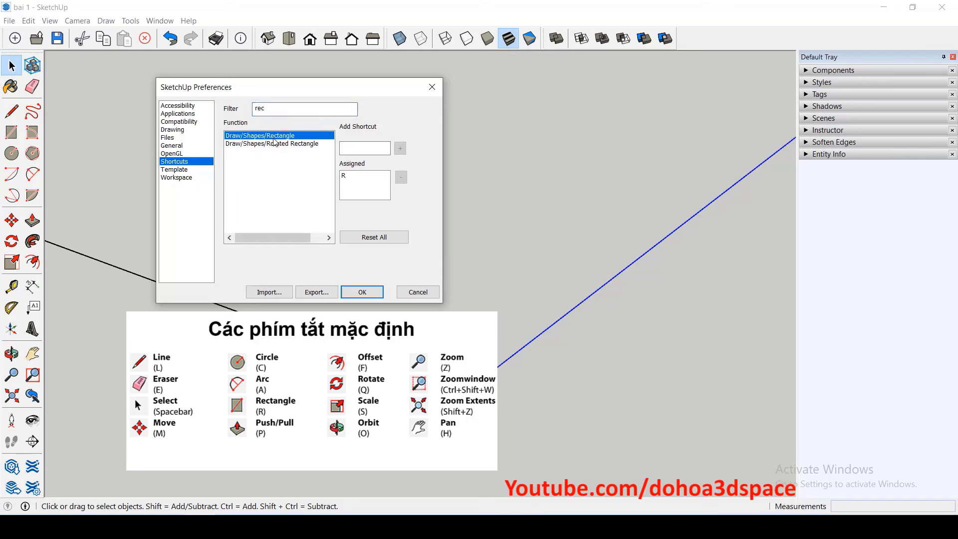
click(350, 175)
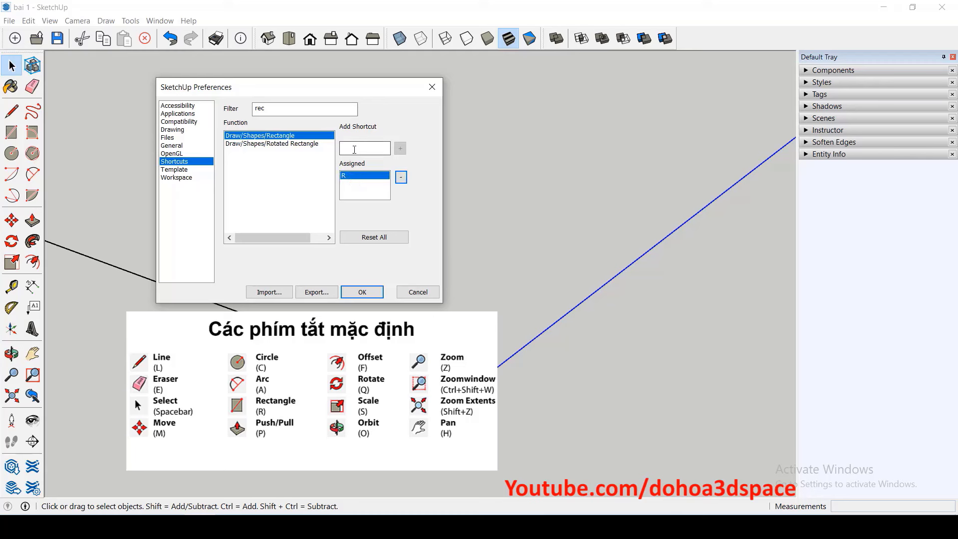
click(354, 150)
key(l)
click(401, 149)
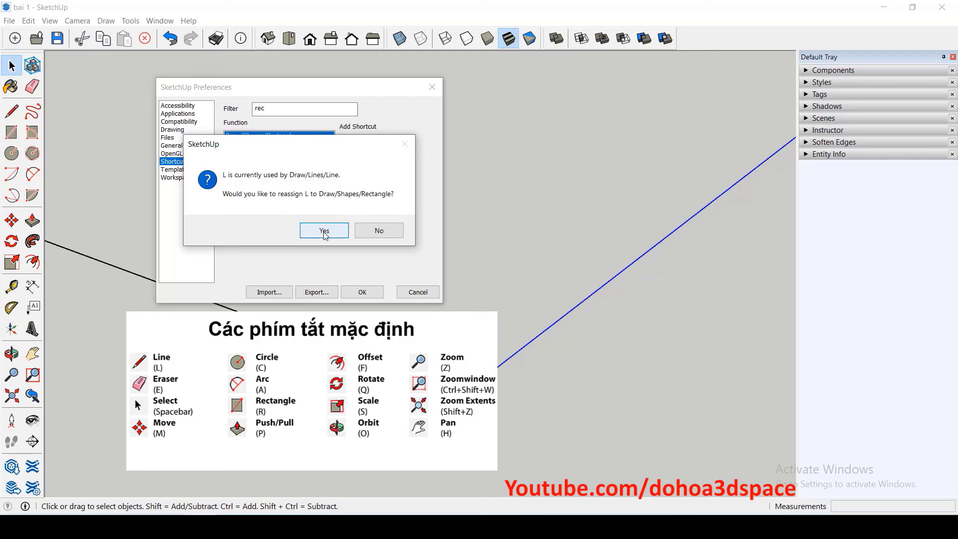
click(326, 234)
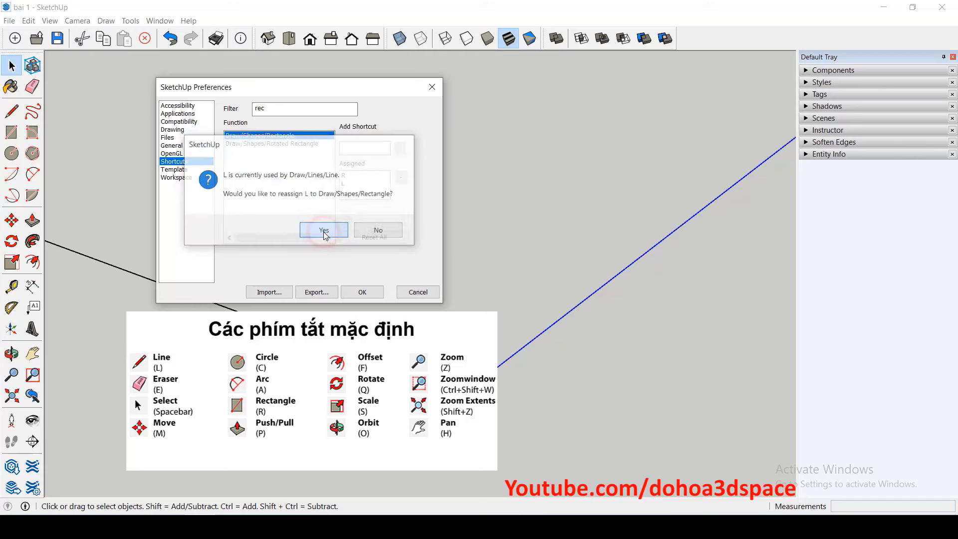
- Check Line's shortcuts, then remove L from Rectangle so only R remains
double_click(279, 109)
text(li)
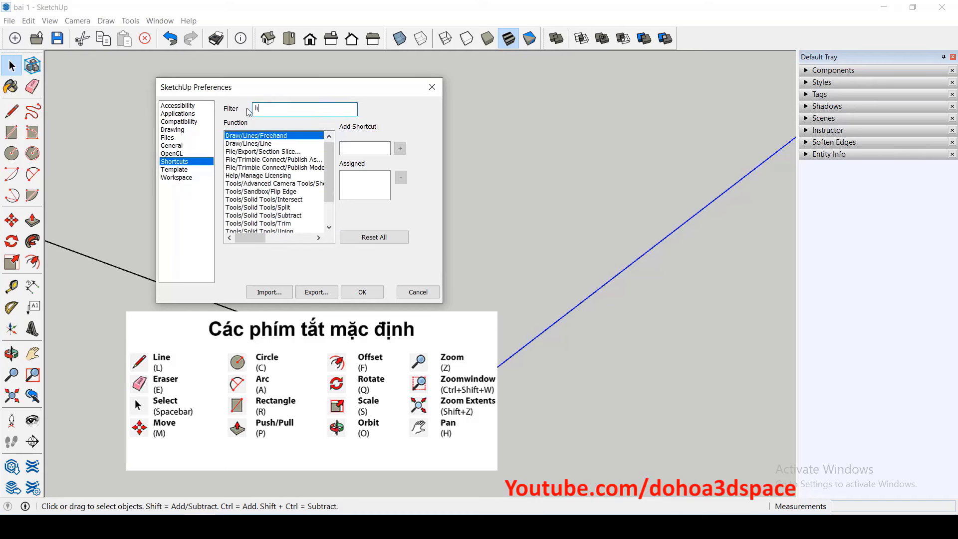
text(ne)
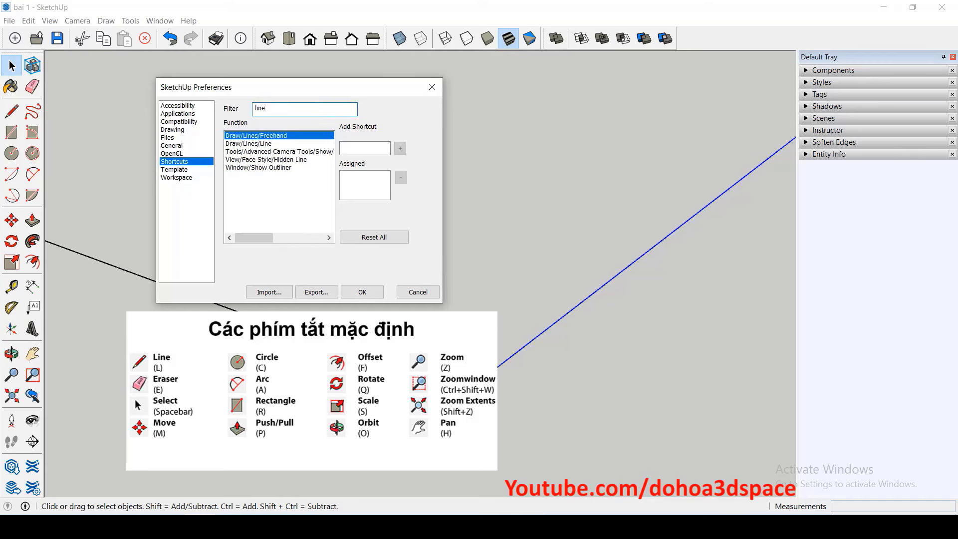
click(256, 144)
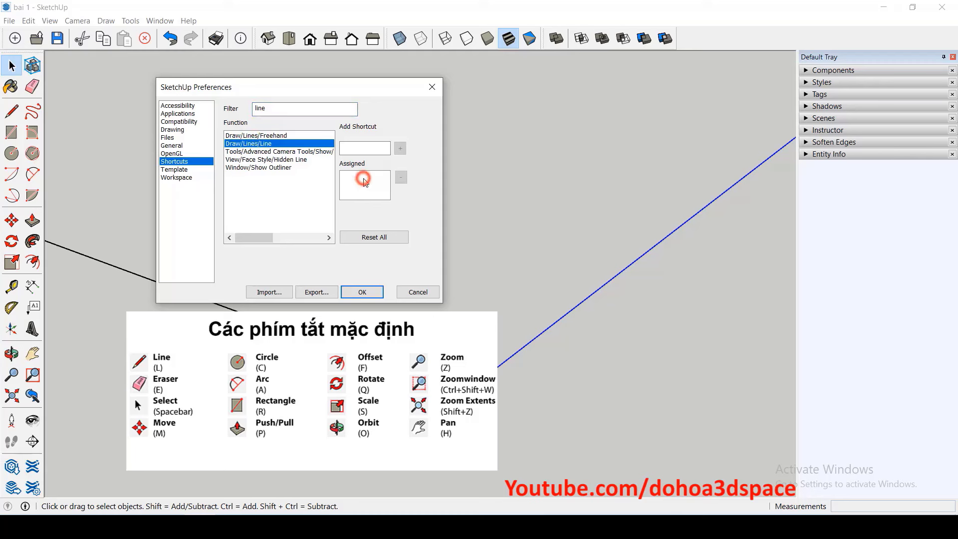
double_click(250, 110)
text(rec)
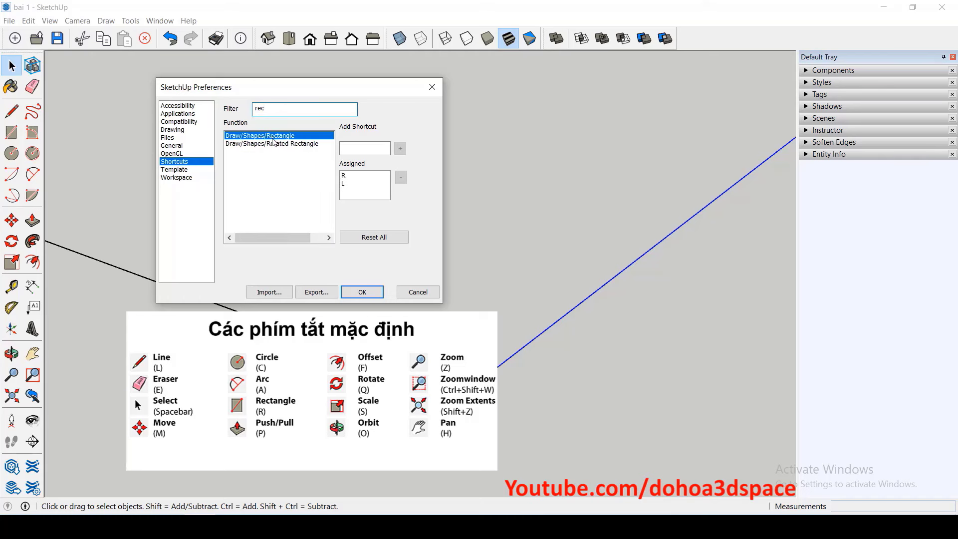
click(349, 183)
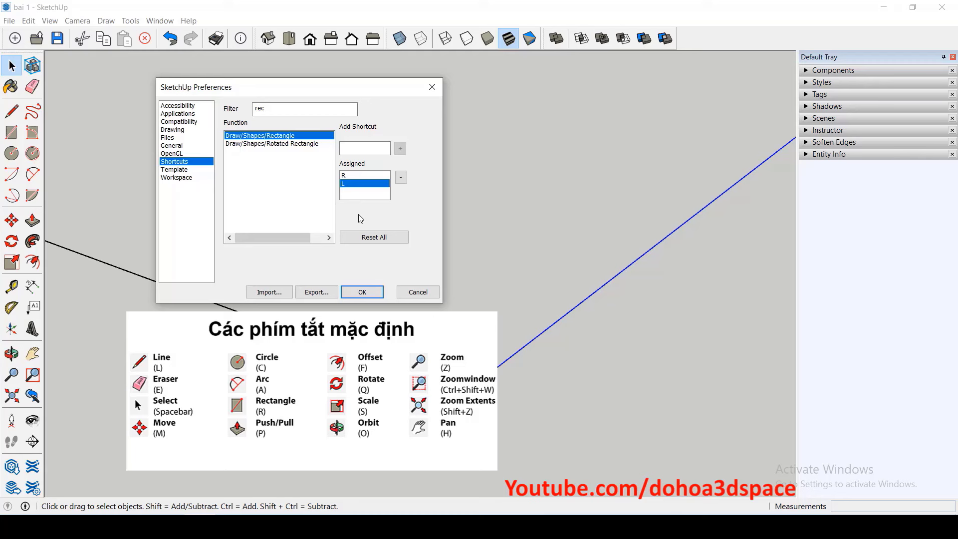
click(400, 177)
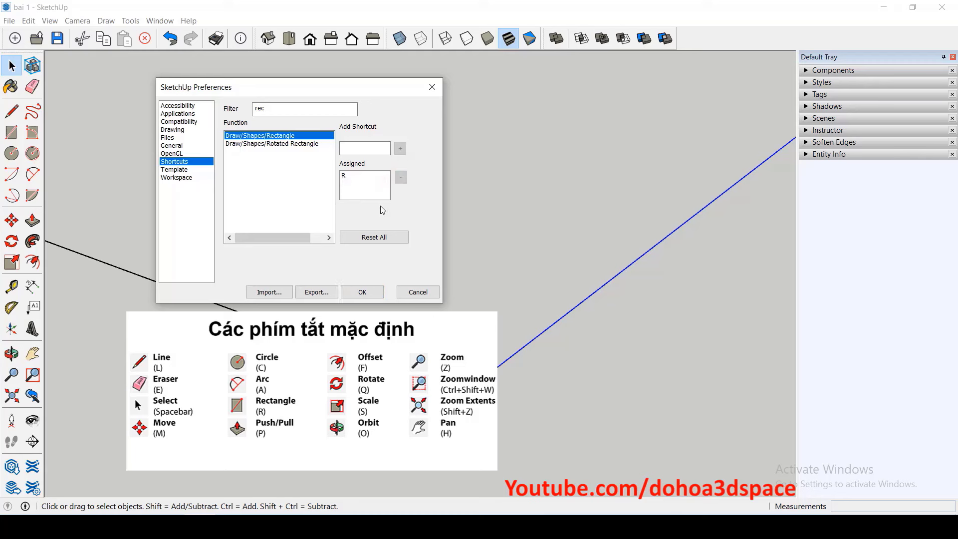
double_click(277, 104)
click(272, 104)
double_click(298, 106)
- Close Preferences and reopen it on the Shortcuts page
click(432, 86)
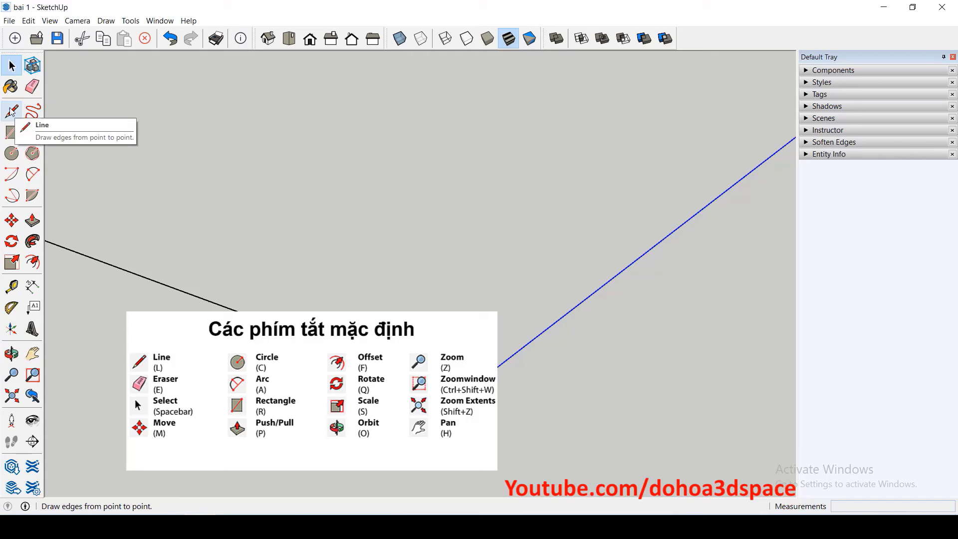
click(160, 20)
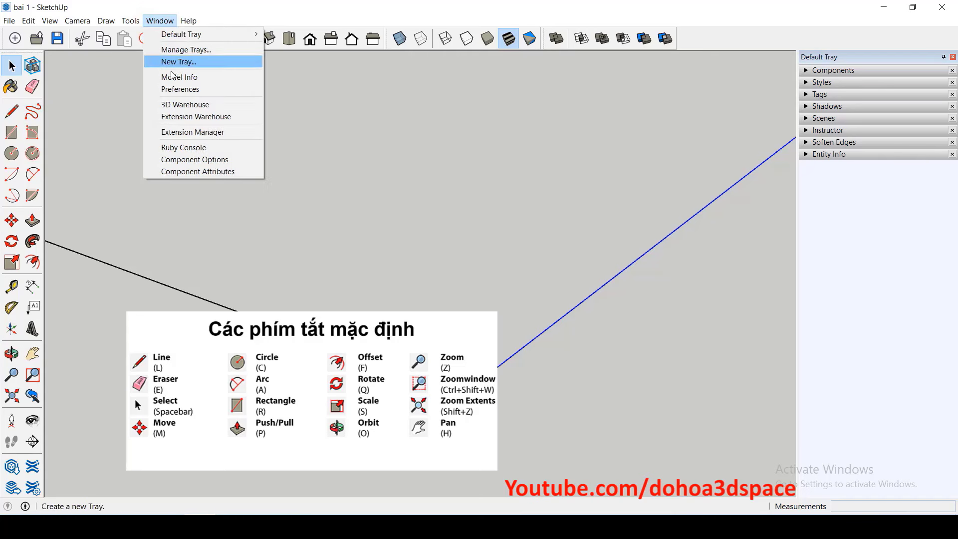
click(178, 89)
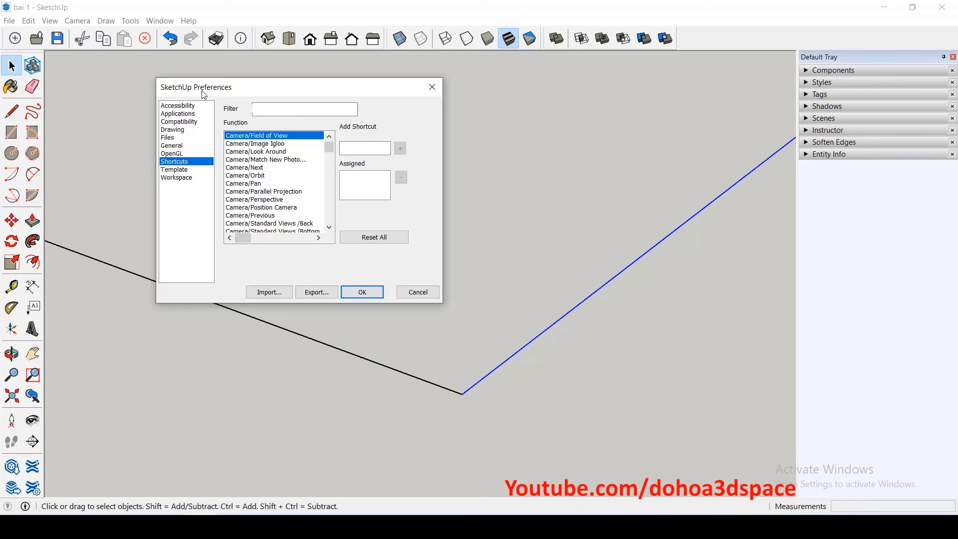
- Filter 'hide', assign Y as the Hide command's shortcut, and confirm with OK
click(257, 106)
text(hi)
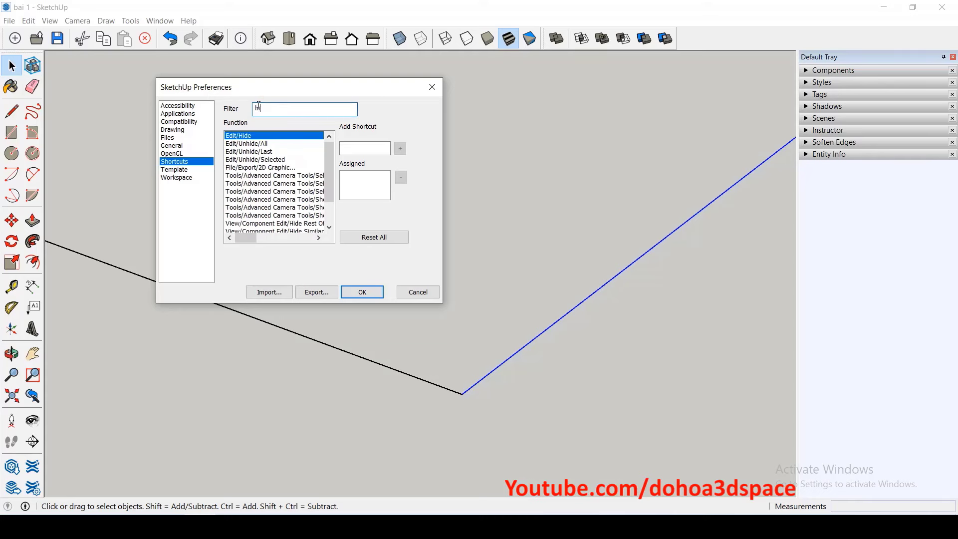
text(de)
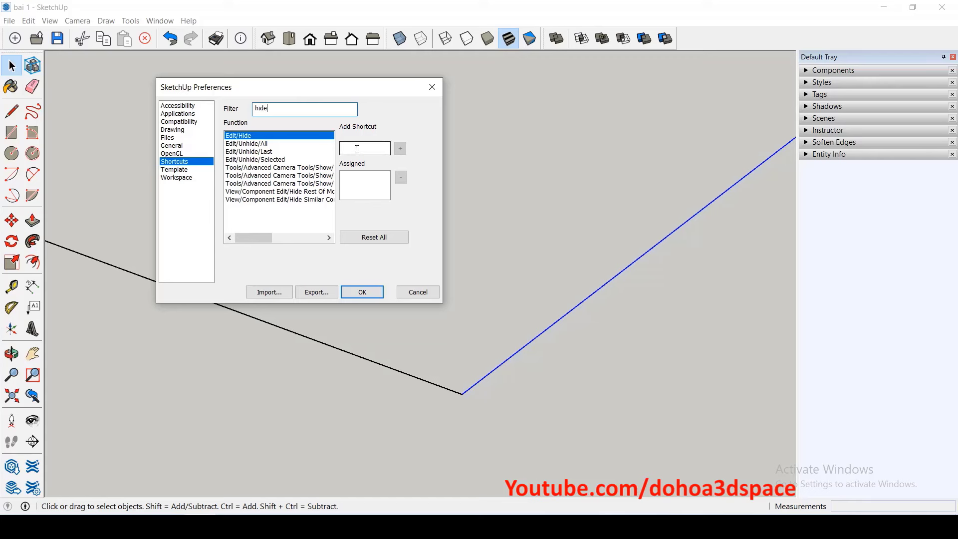
click(358, 148)
key(y)
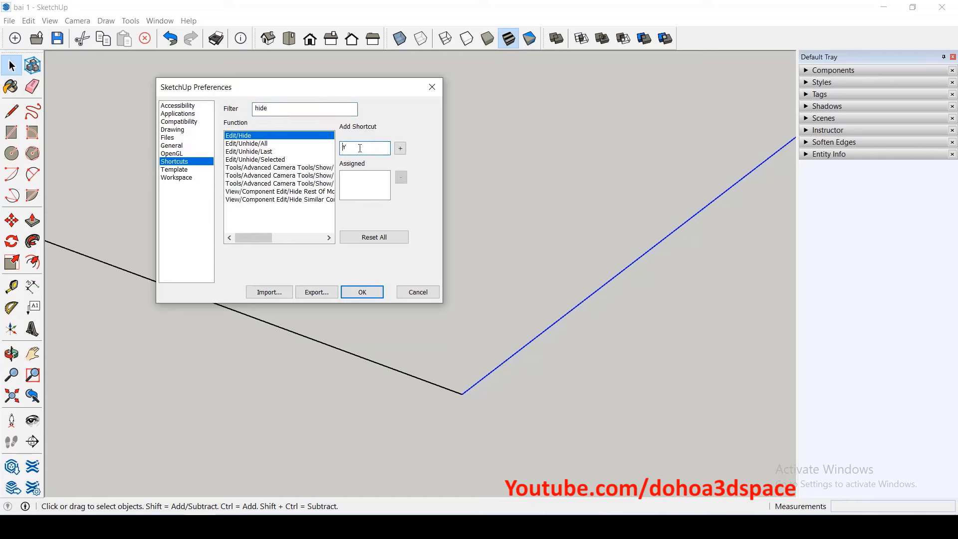
click(400, 149)
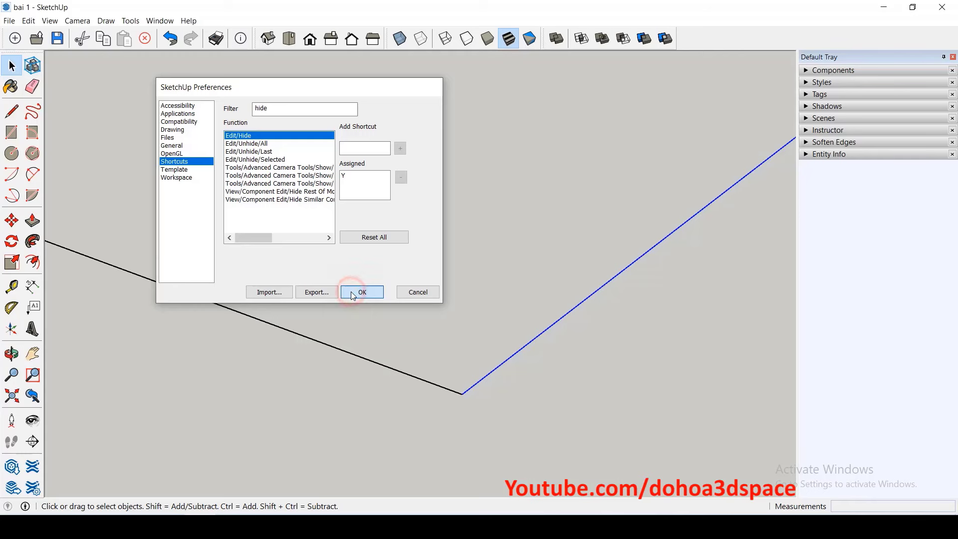
click(354, 293)
- Zoom to the L-shaped box, select it, and hide it
scroll(334, 300, down, 3)
scroll(379, 349, down, 1)
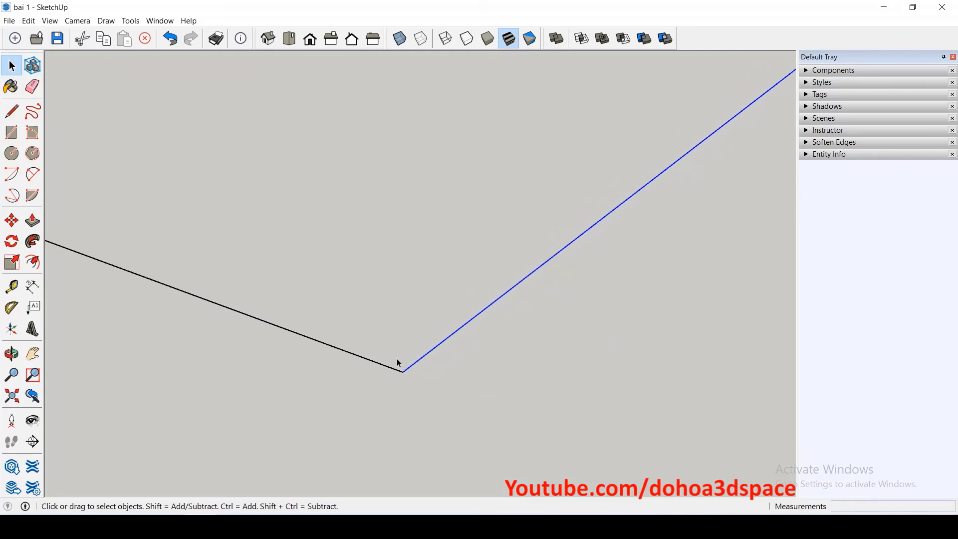
scroll(397, 358, down, 2)
scroll(445, 341, down, 3)
scroll(396, 248, down, 3)
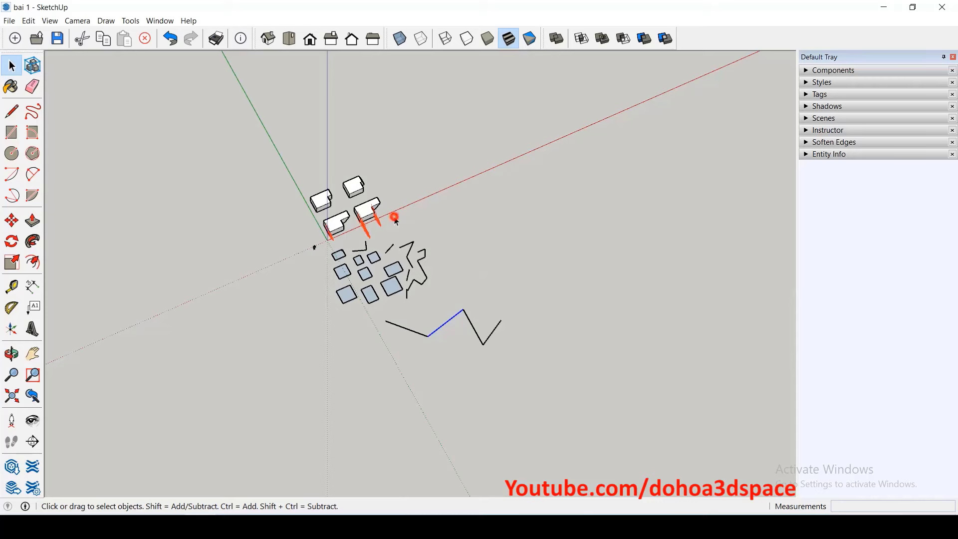
scroll(350, 199, up, 2)
scroll(346, 197, up, 2)
scroll(347, 196, up, 3)
scroll(347, 195, up, 2)
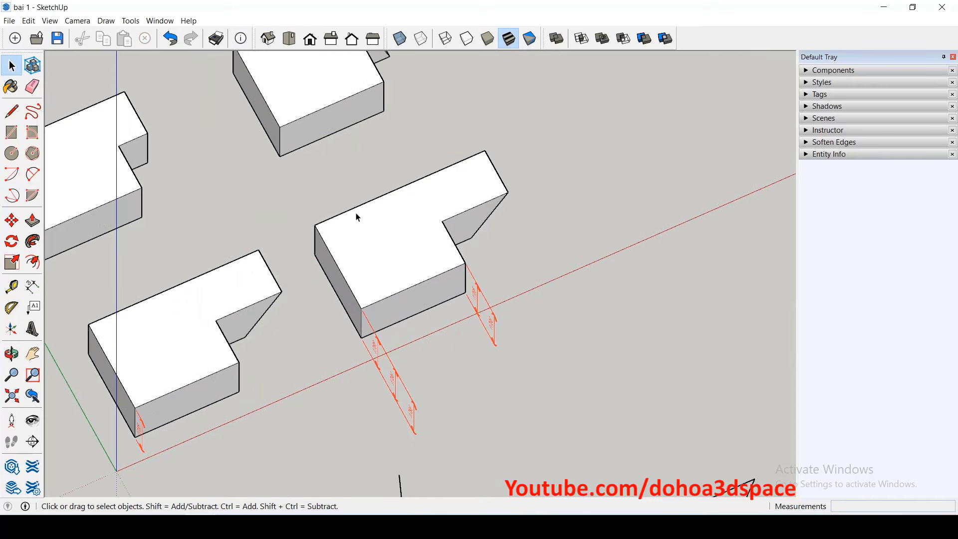
scroll(357, 214, up, 2)
click(359, 221)
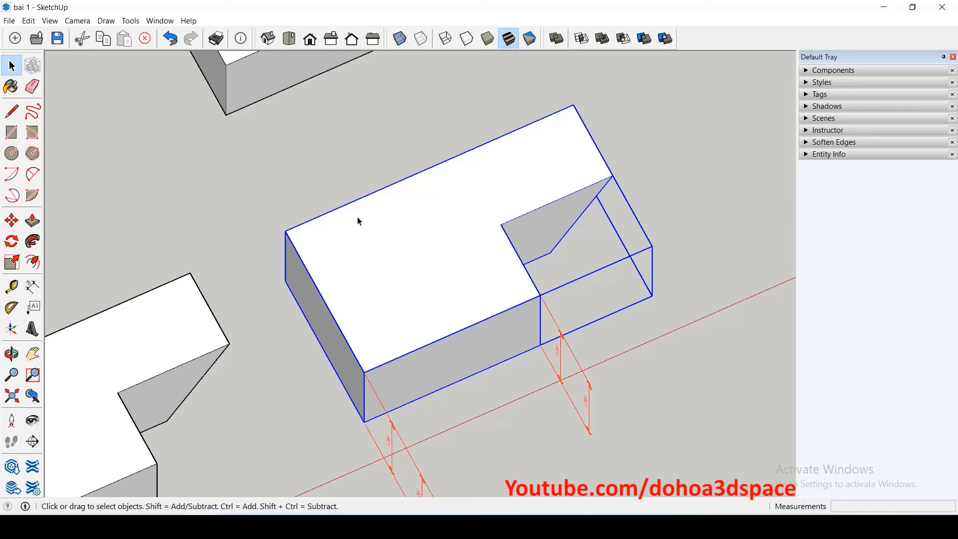
key(Delete)
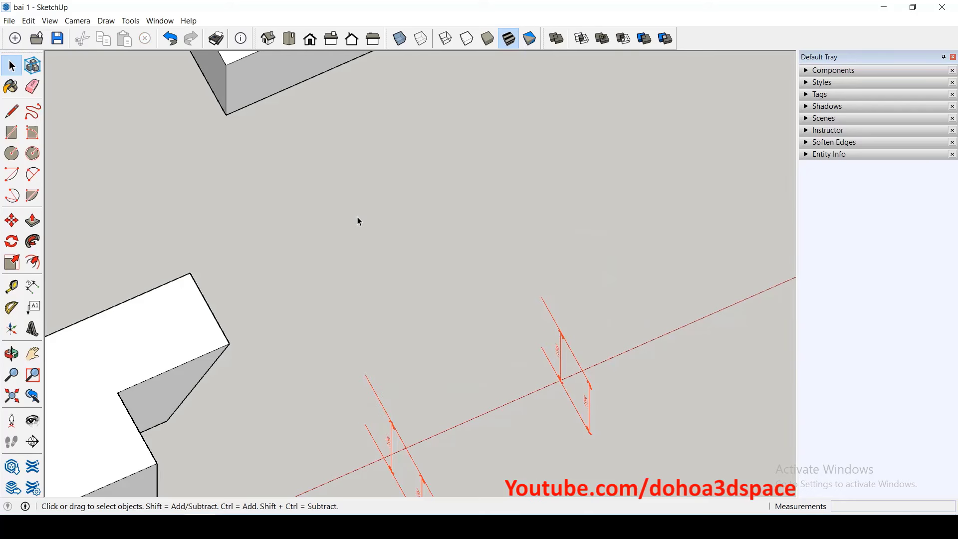
click(160, 20)
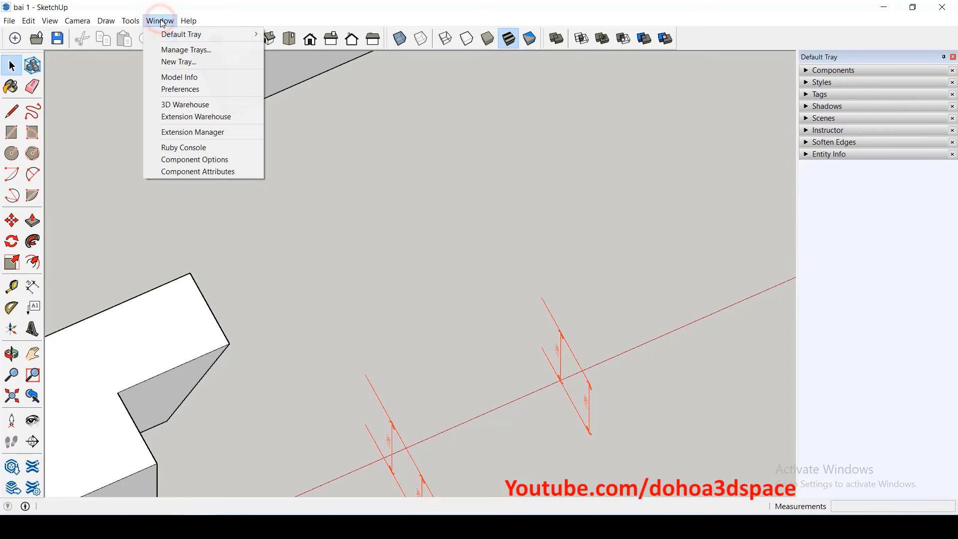
- Filter 'hide' in Shortcuts and assign Shift+Y to Edit/Unhide/All
click(185, 89)
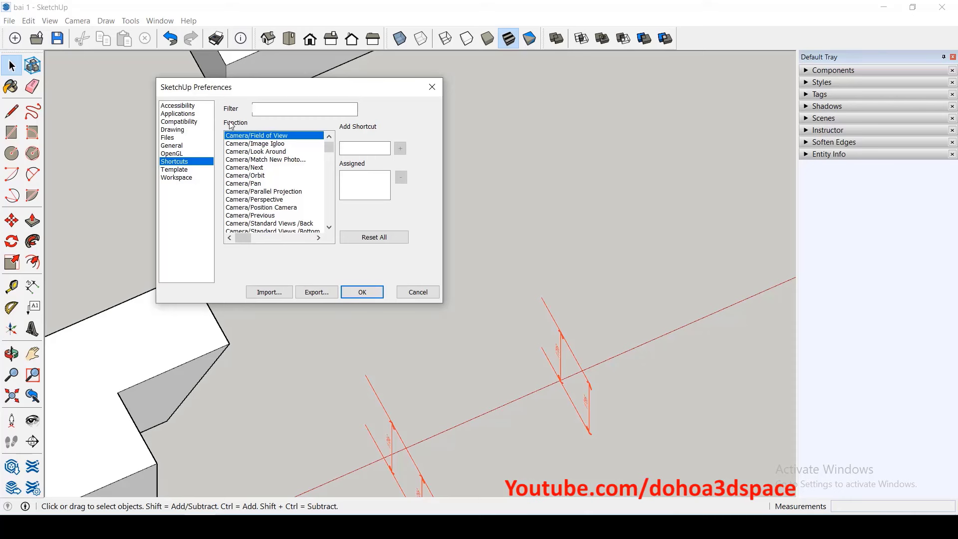
click(269, 112)
text(hide)
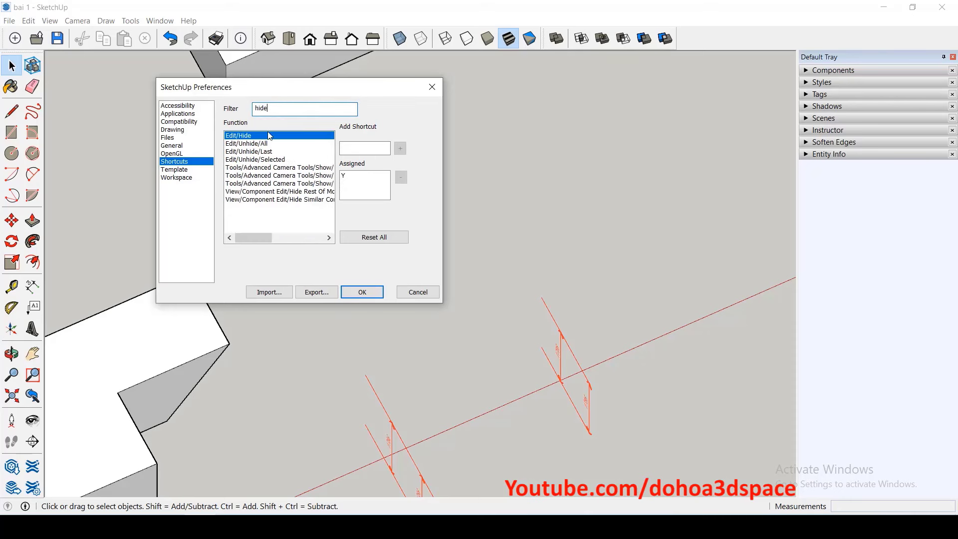
click(265, 144)
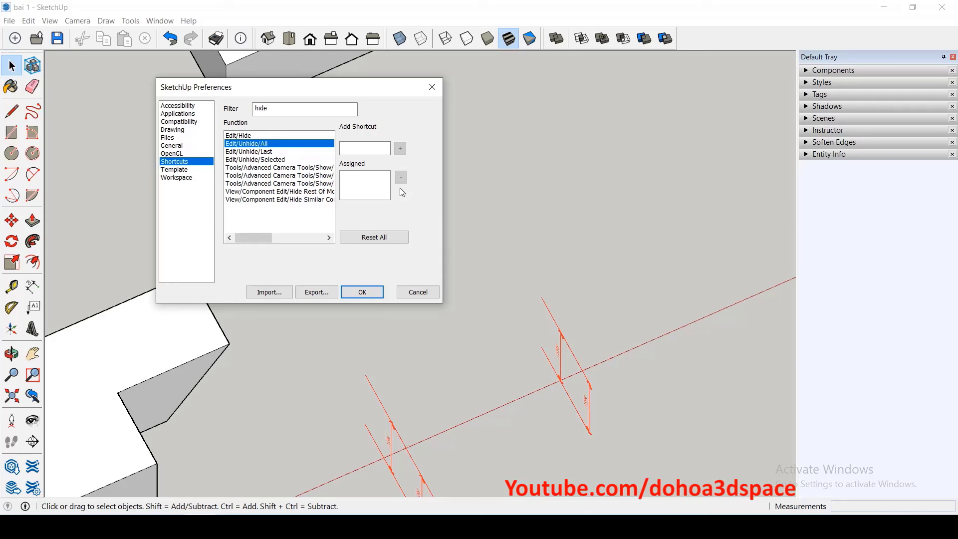
click(372, 149)
key(shift)
click(401, 148)
- Confirm Preferences with OK and zoom out to see the whole model
click(367, 292)
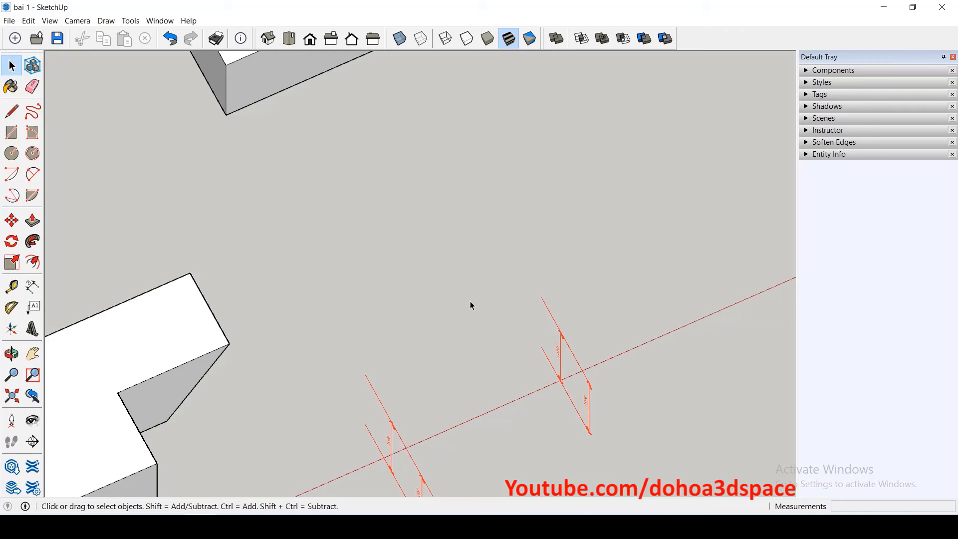
scroll(471, 303, down, 2)
scroll(474, 299, down, 2)
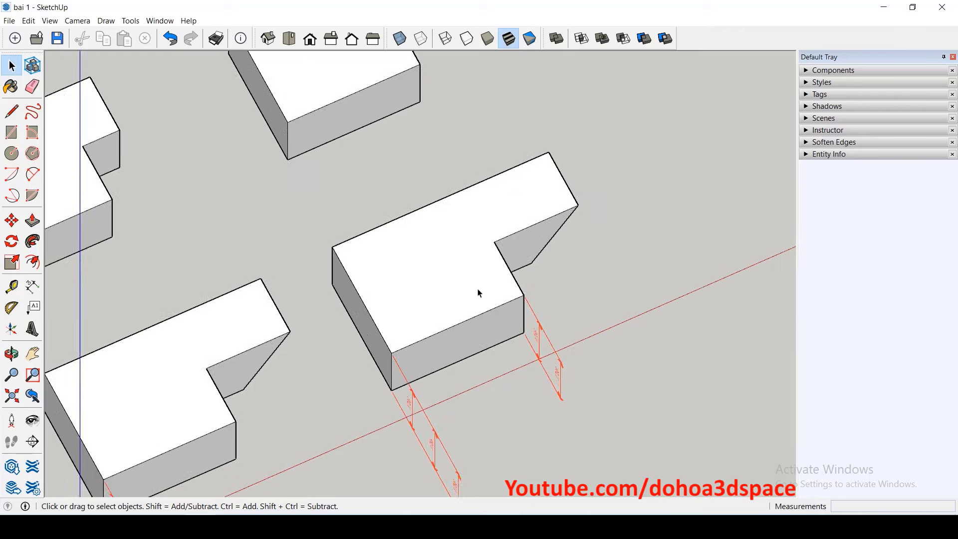
scroll(464, 250, down, 3)
scroll(453, 209, down, 1)
scroll(452, 209, down, 2)
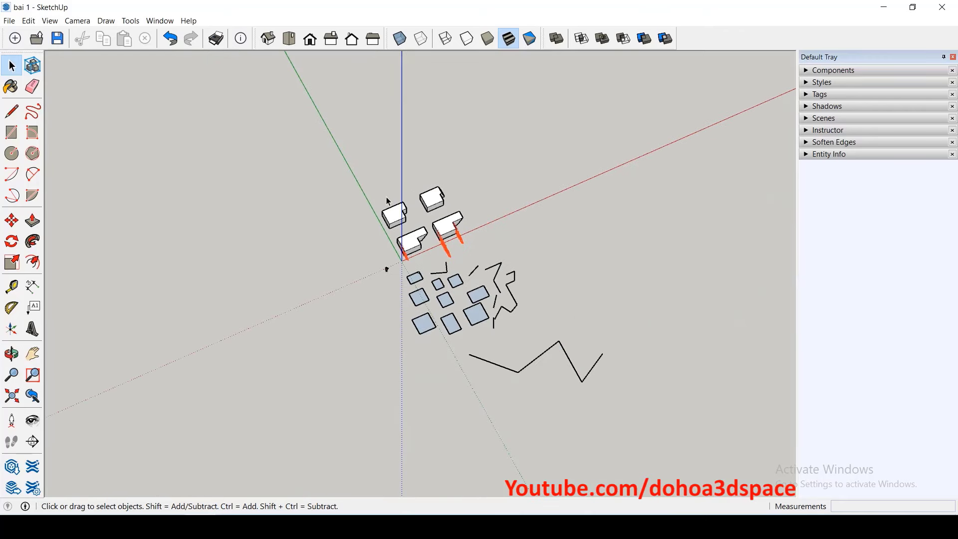
- Select all geometry, delete it, and restore it with Ctrl+Z
drag(361, 160, 622, 433)
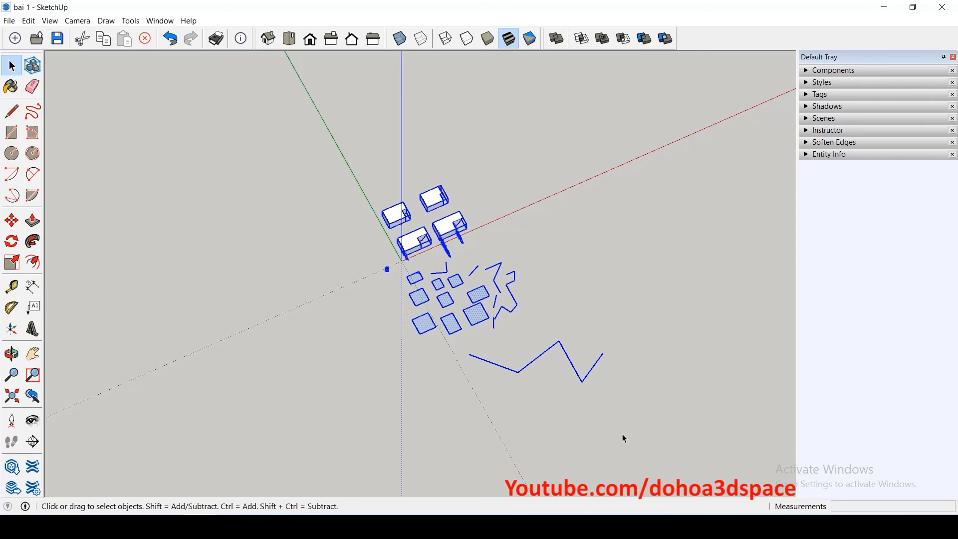
key(Delete)
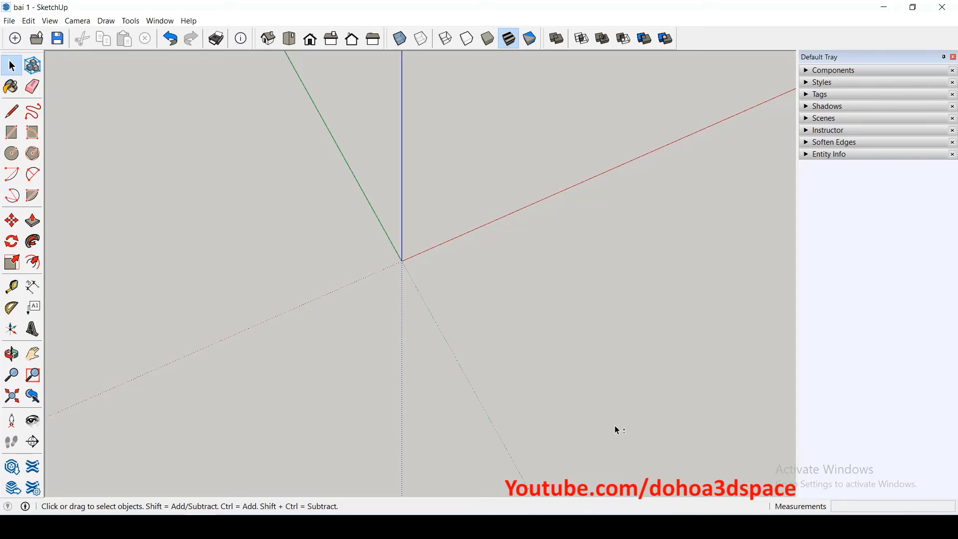
key(ctrl+z)
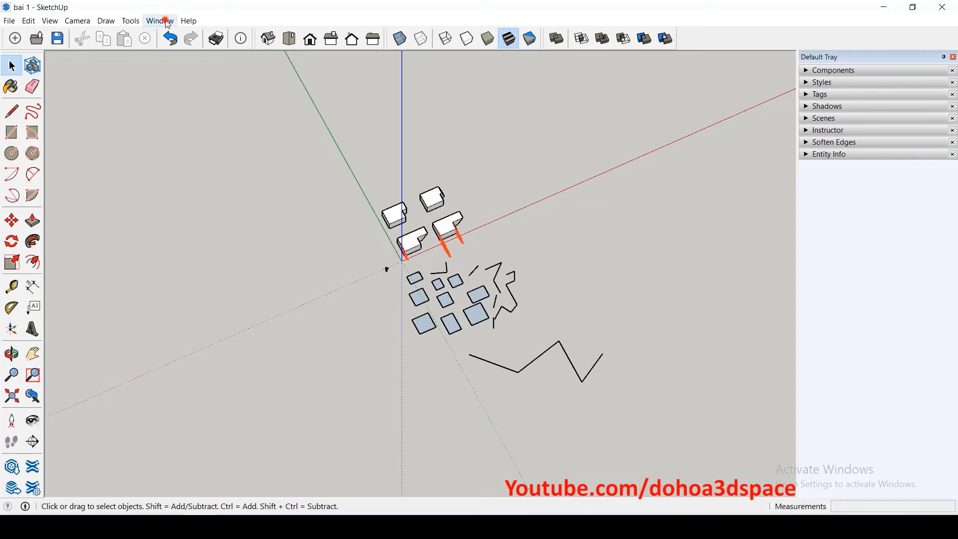
click(160, 20)
- Assign Shift+1 as the shortcut for Component Edit/Hide Rest Of Model
click(192, 90)
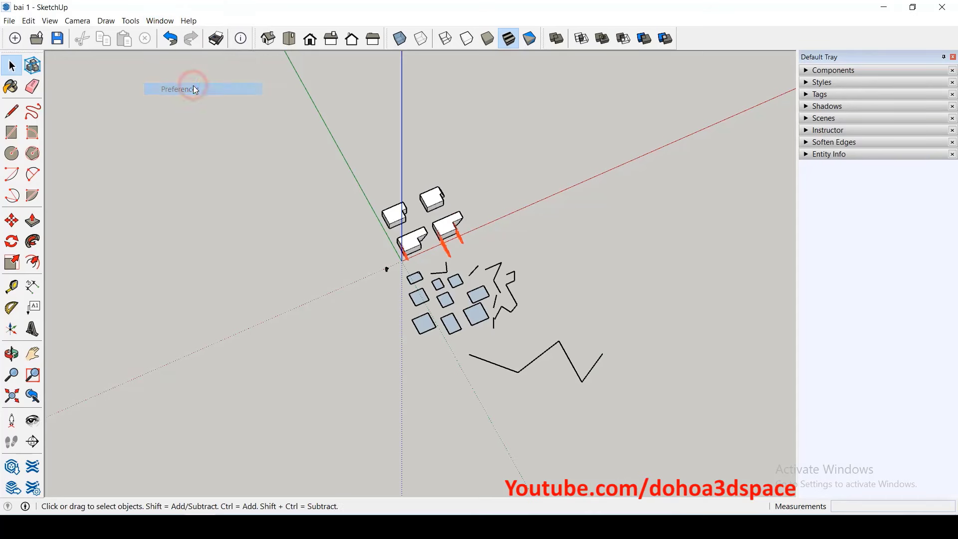
click(276, 111)
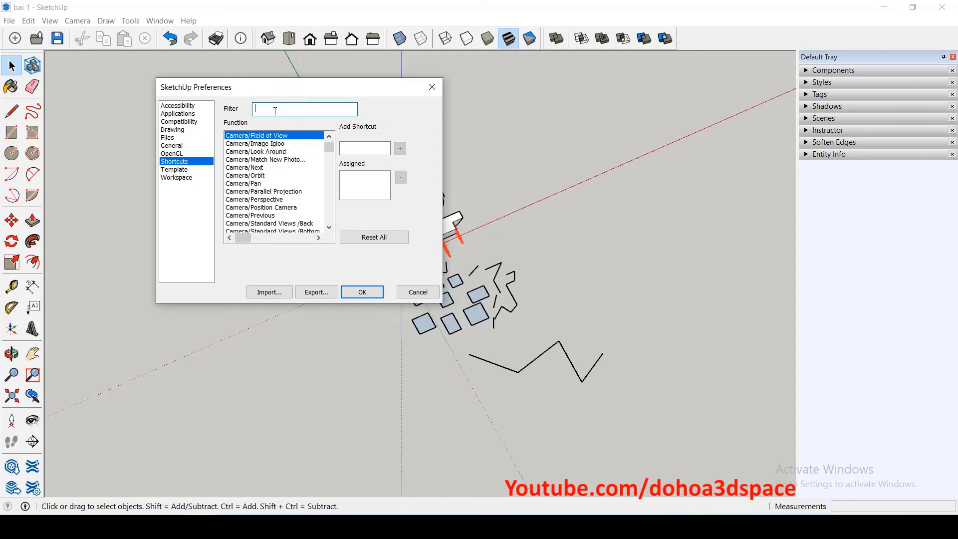
text(hide)
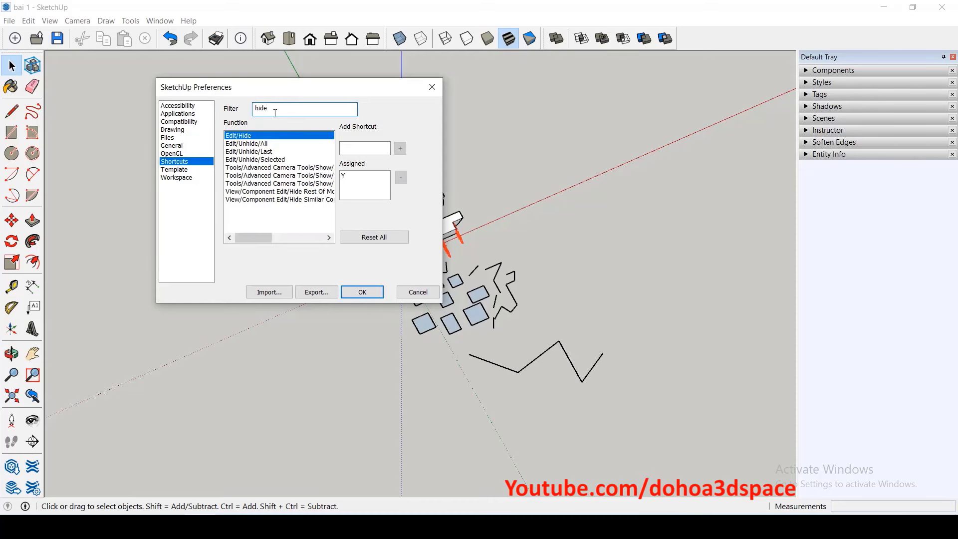
click(273, 192)
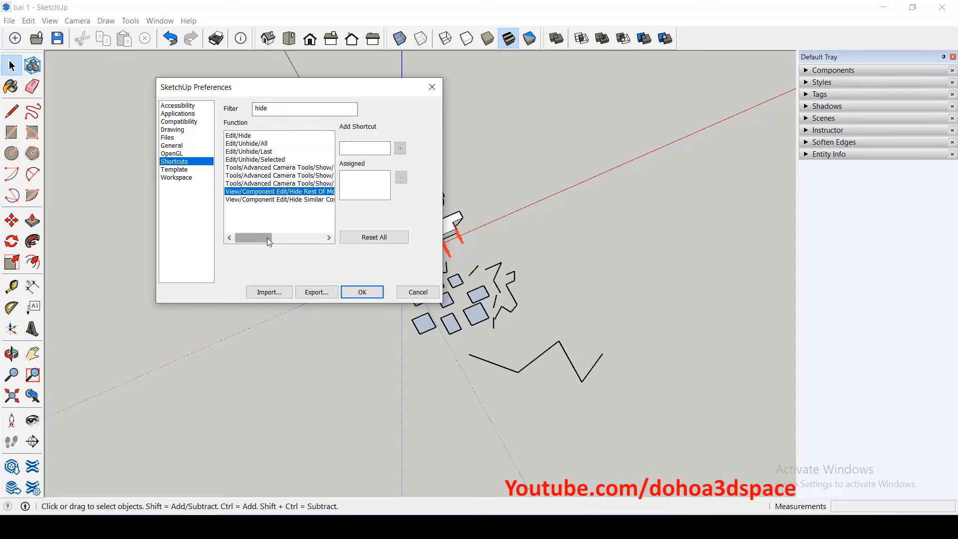
drag(267, 237, 277, 238)
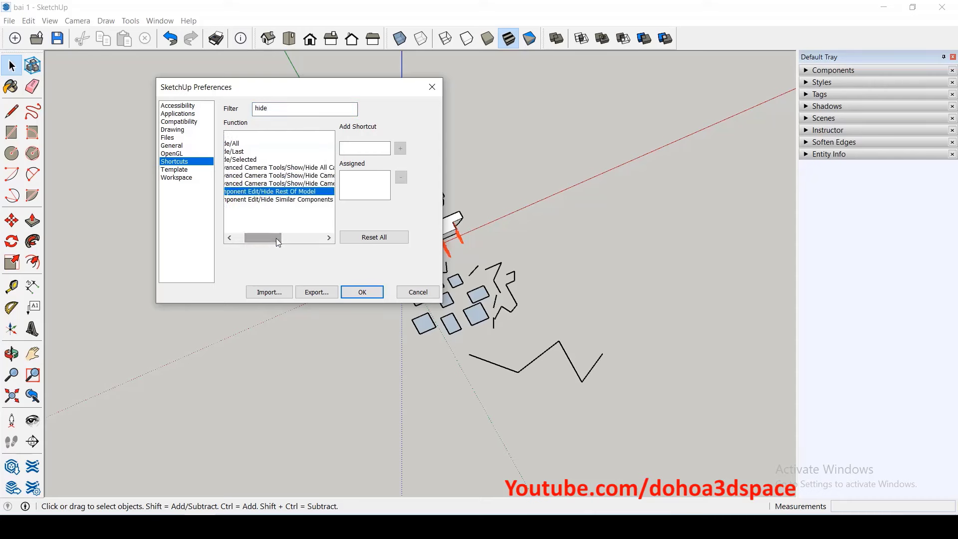
click(262, 200)
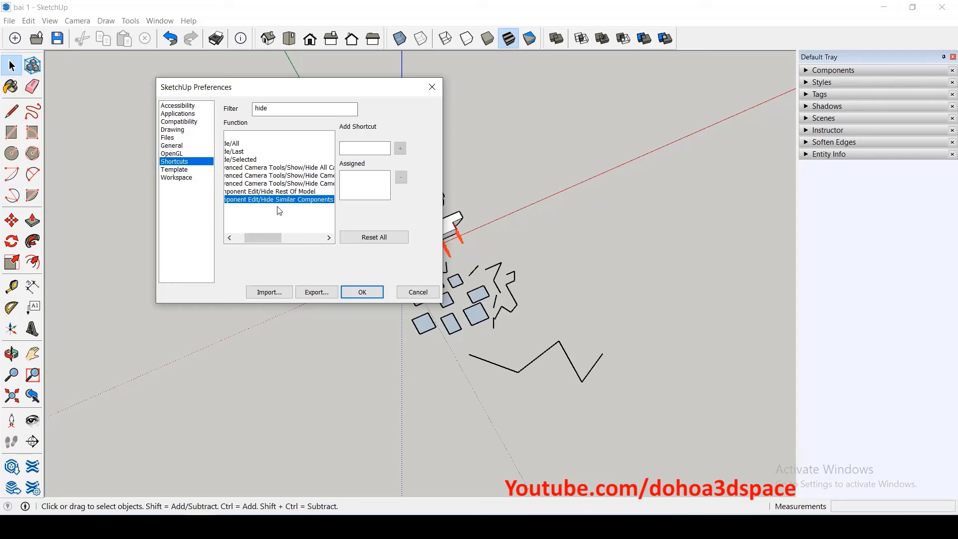
click(306, 193)
click(357, 150)
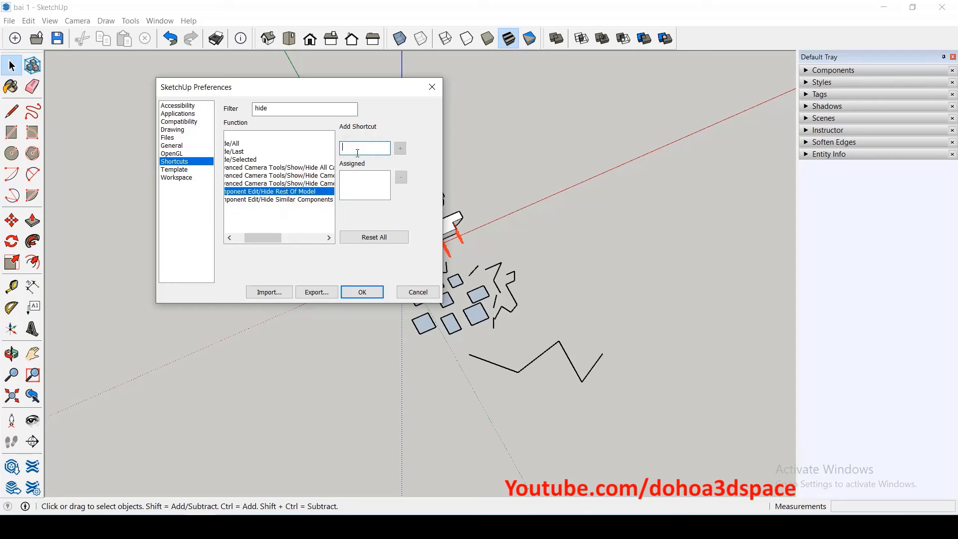
key(shift+1)
click(400, 148)
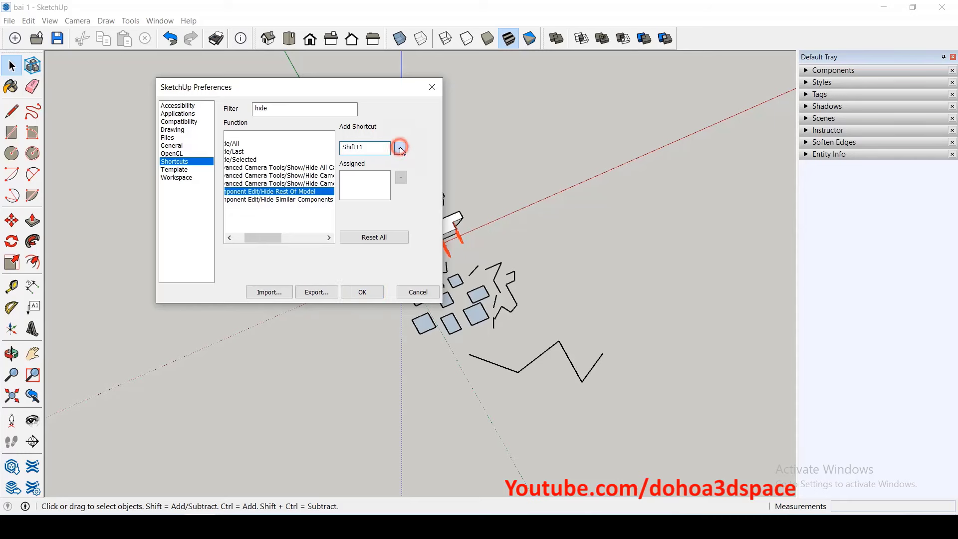
click(363, 292)
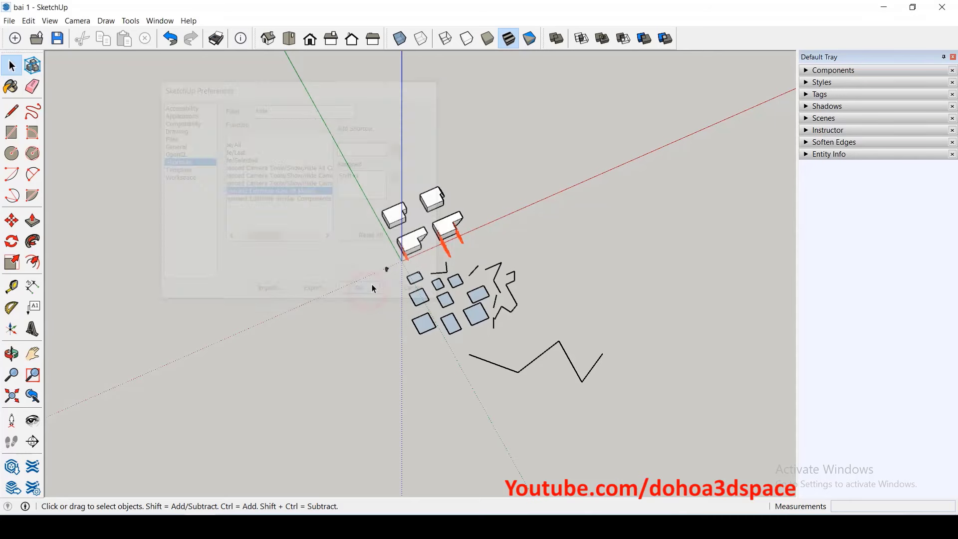
- Test hiding the rest of the model inside the top and upper-left building groups
scroll(413, 241, up, 3)
scroll(413, 241, up, 2)
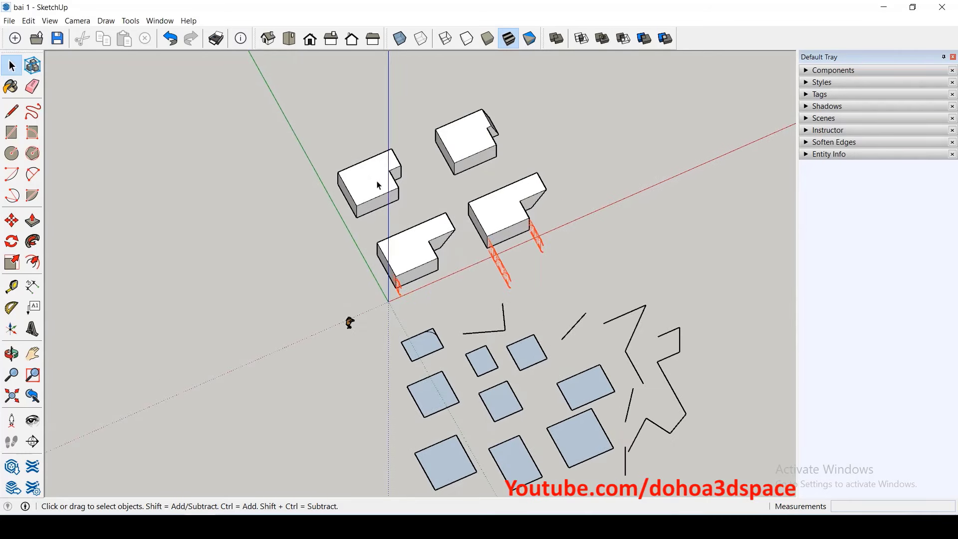
double_click(461, 141)
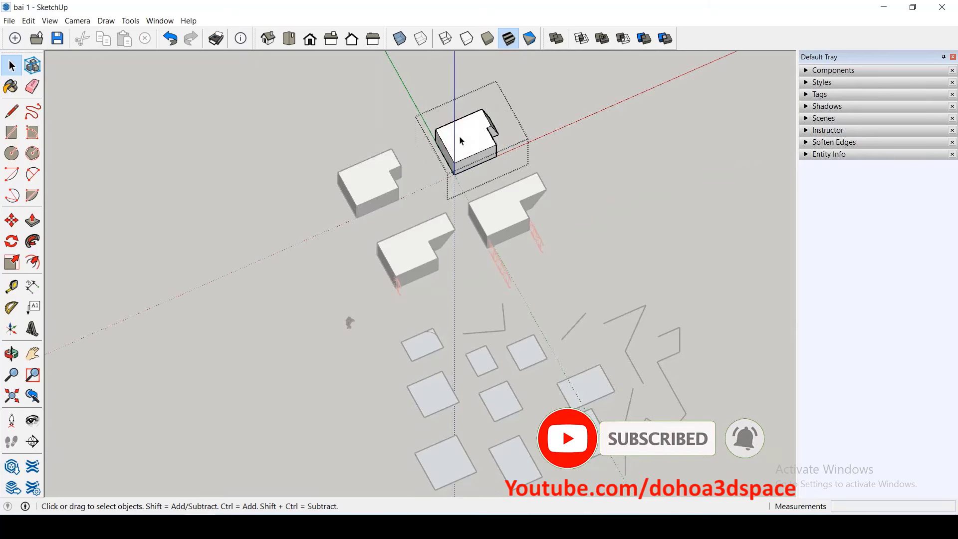
key(h)
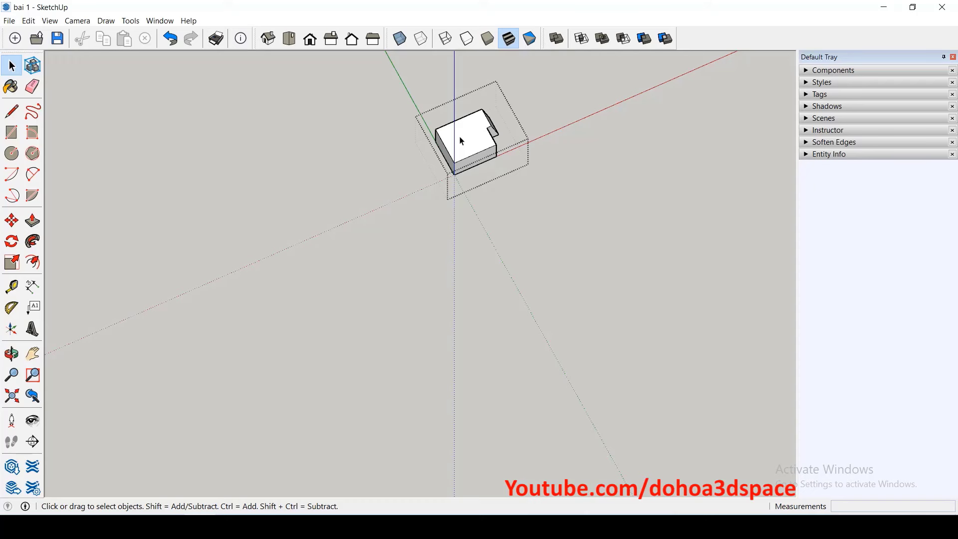
click(590, 134)
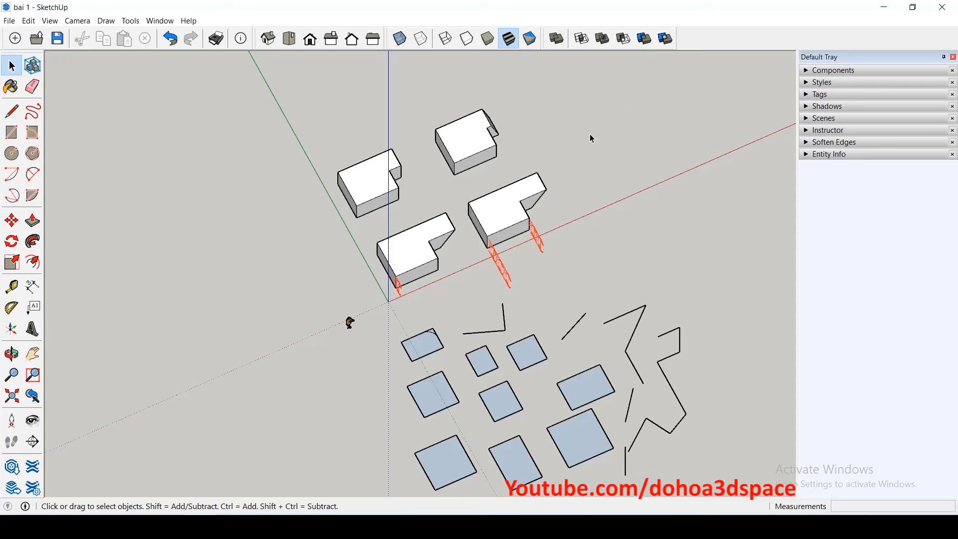
double_click(488, 145)
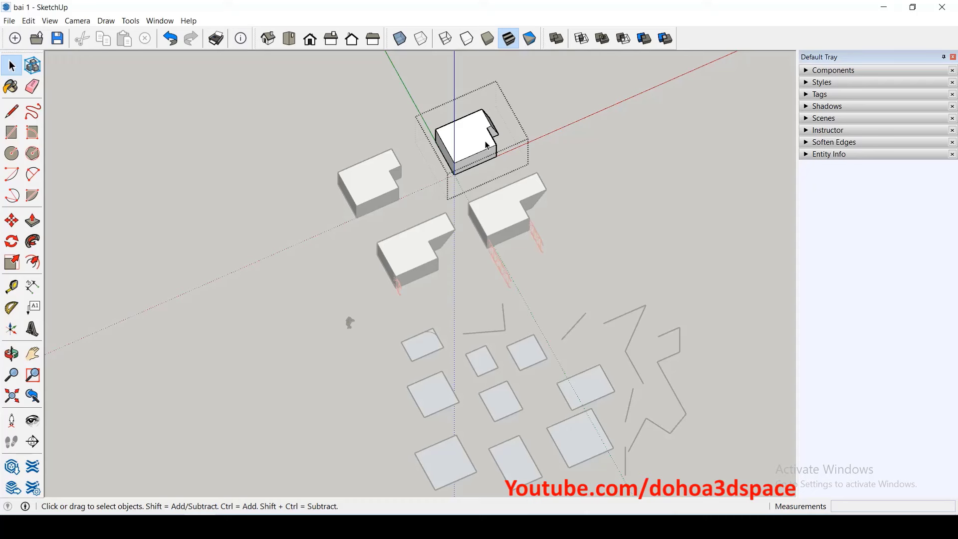
click(599, 154)
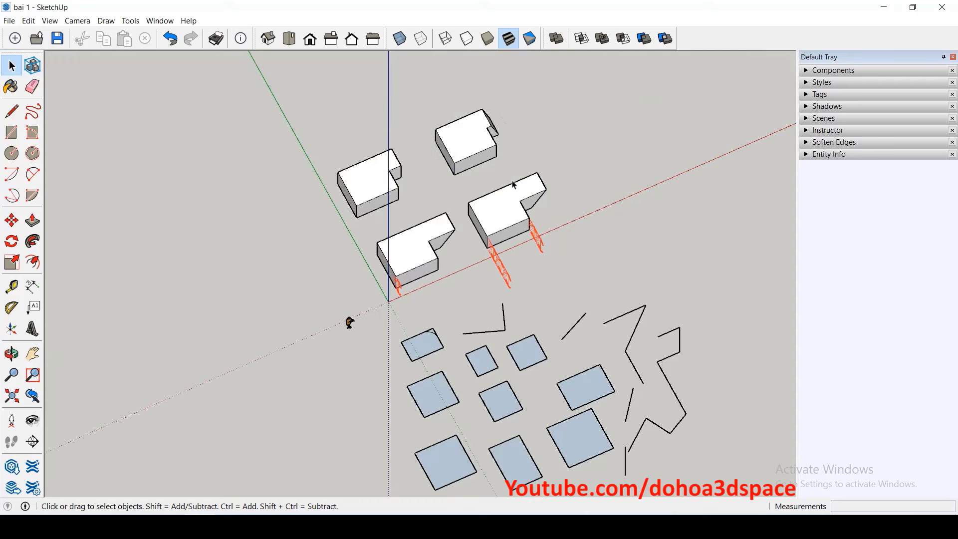
double_click(382, 175)
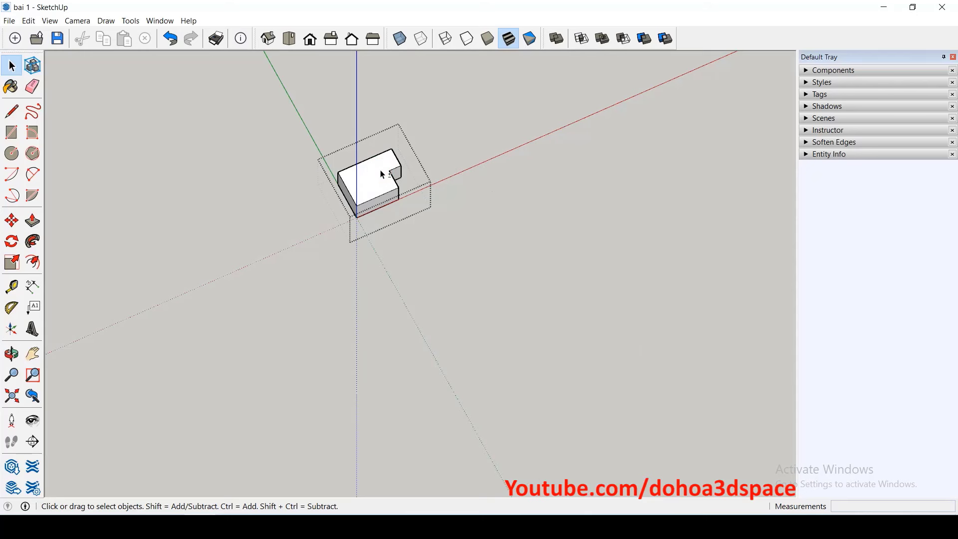
click(310, 183)
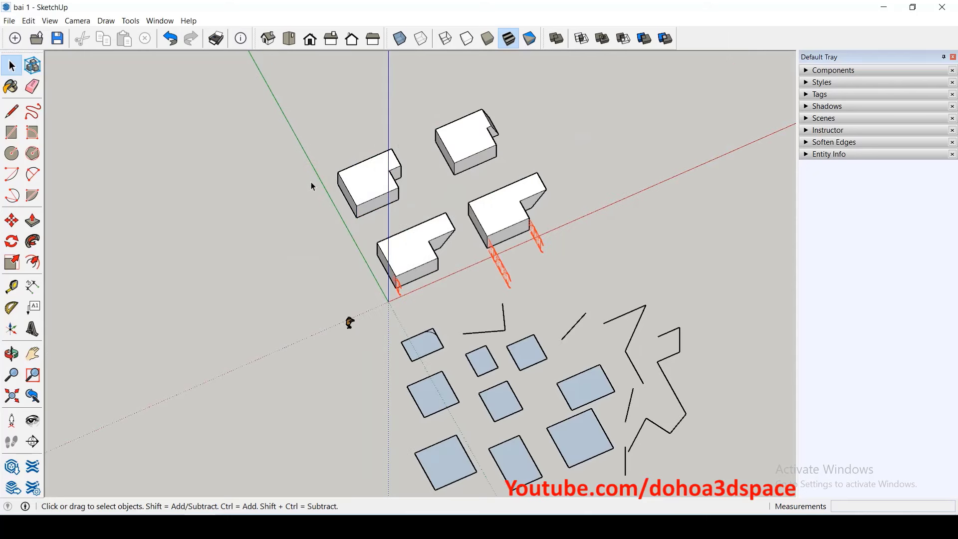
- Assign G to Edit/Make Group, confirming its reassignment from Make Component
click(160, 21)
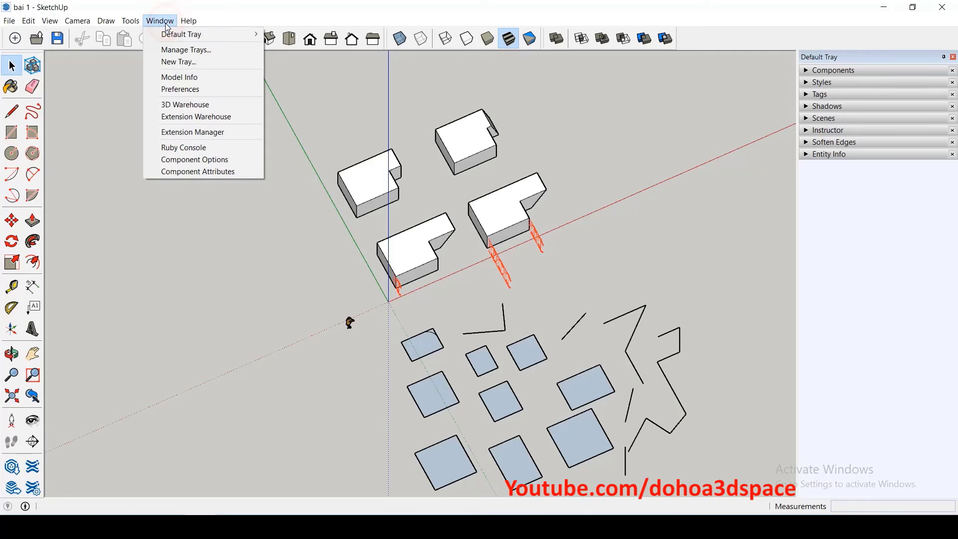
click(192, 89)
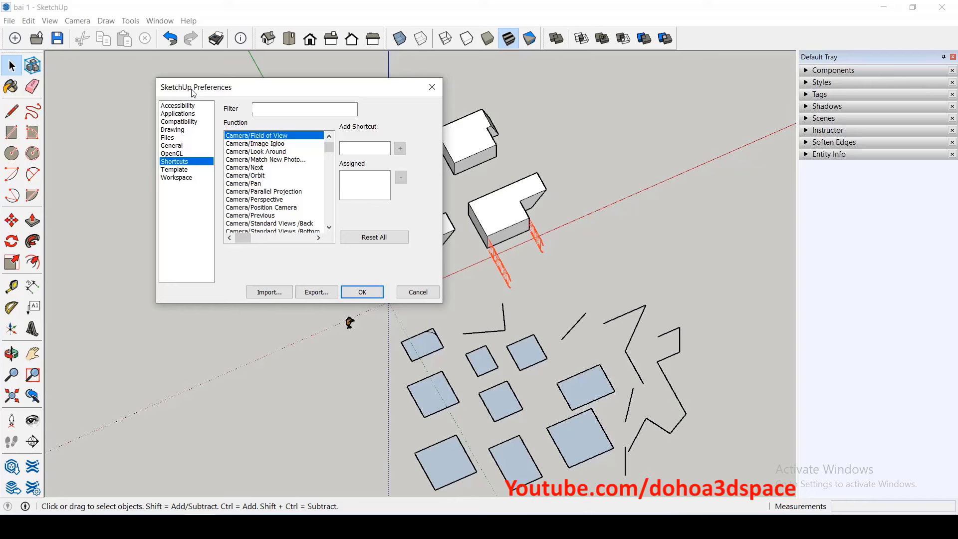
click(257, 109)
text(gr)
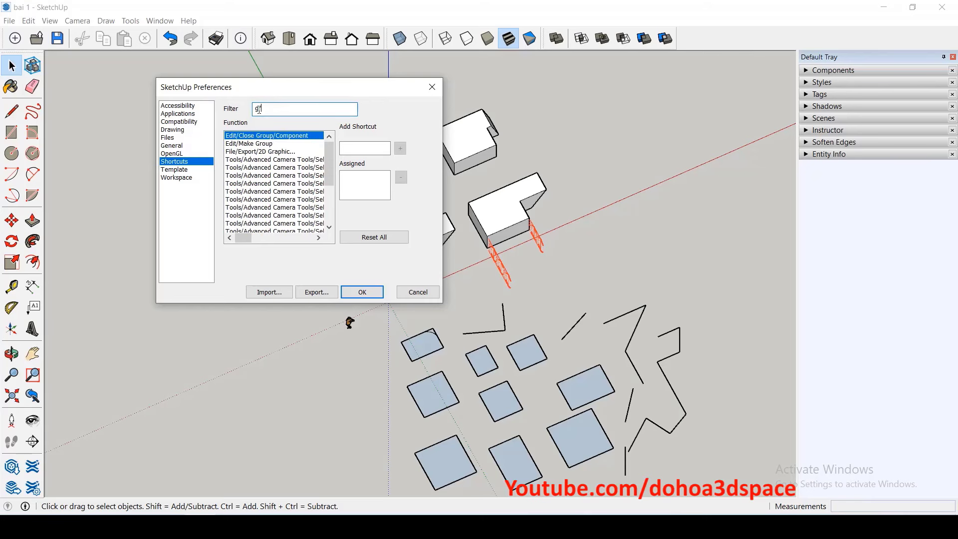
text(oup)
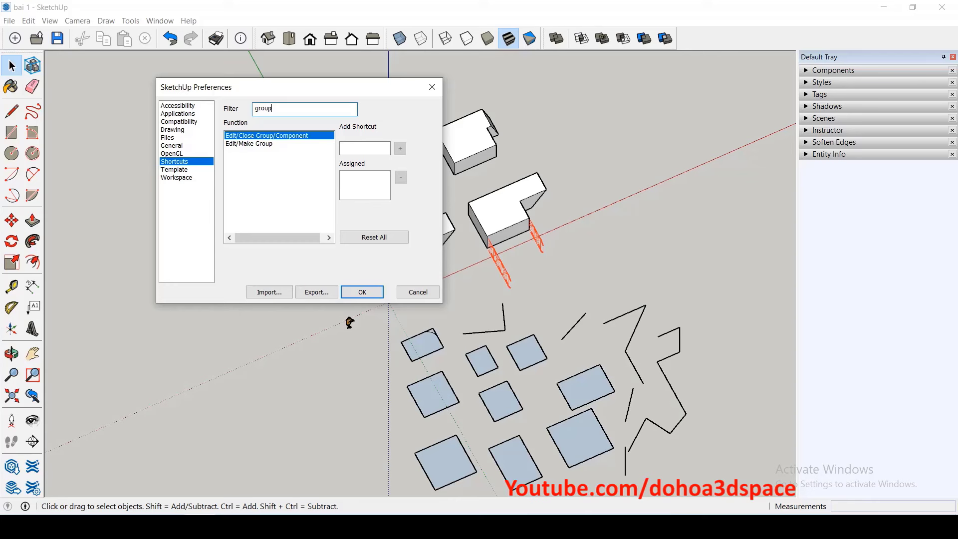
click(263, 144)
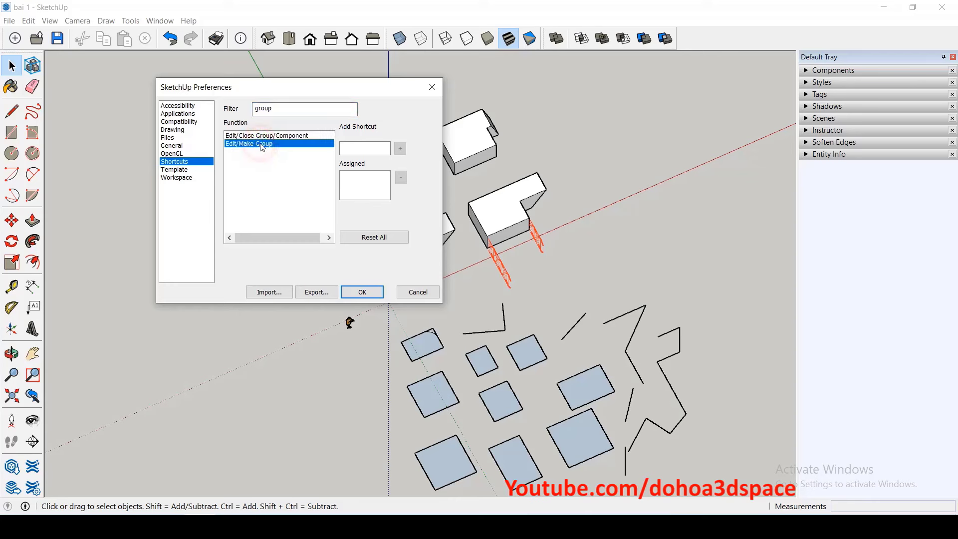
click(351, 150)
key(g)
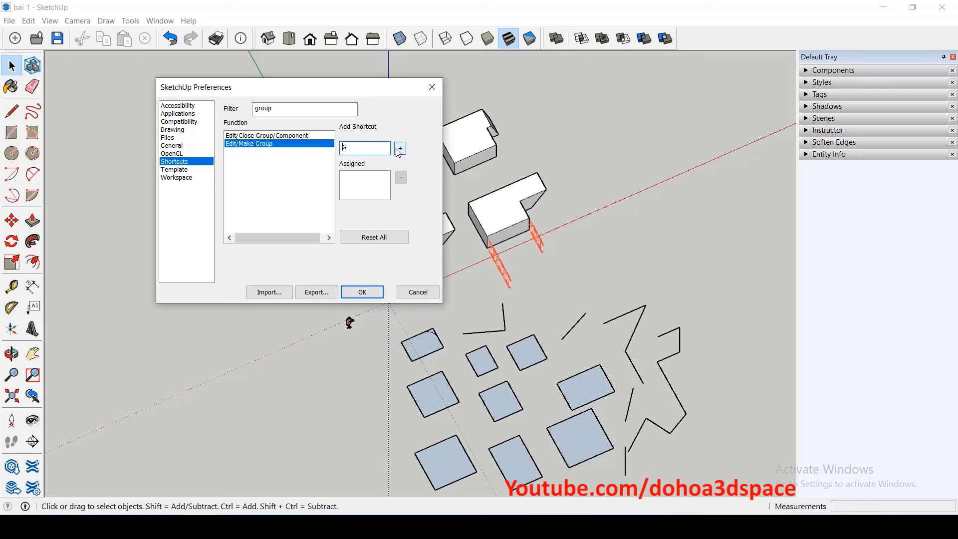
click(400, 150)
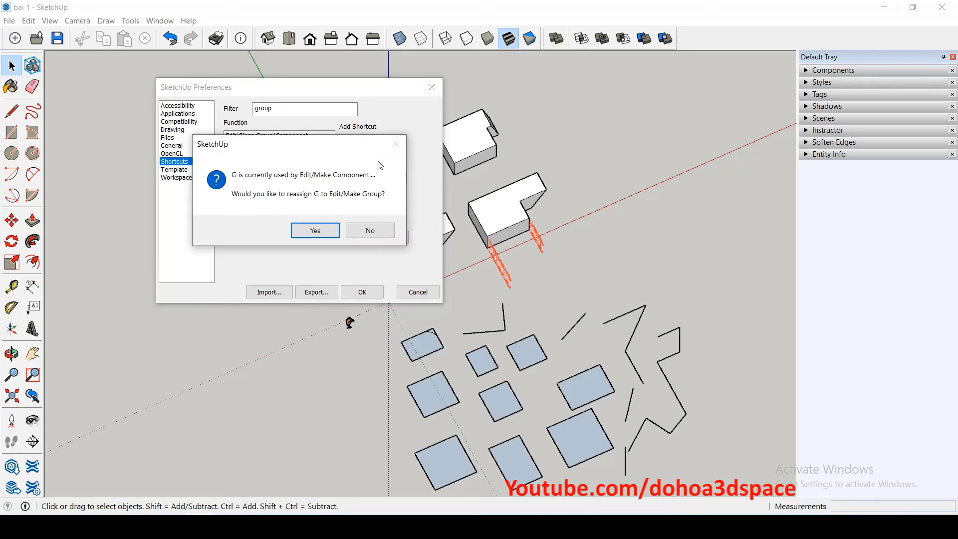
click(322, 229)
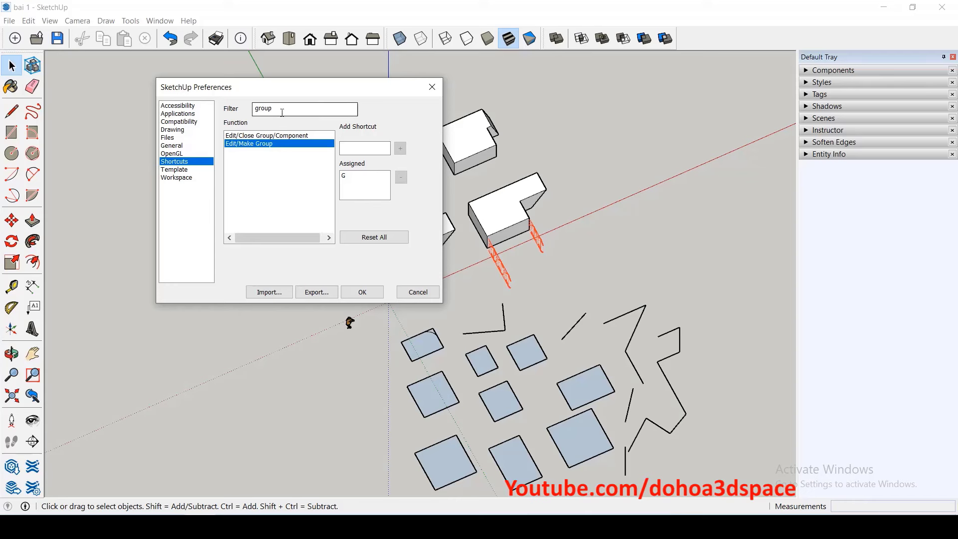
- Give Edit/Make Component the new shortcut Ctrl+G and confirm the preferences
drag(282, 113, 253, 110)
text(co)
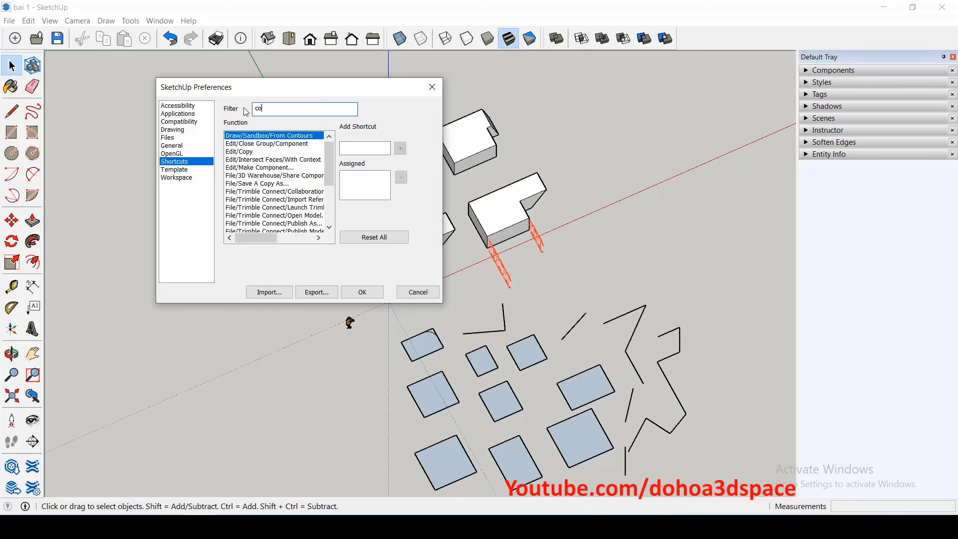
click(263, 168)
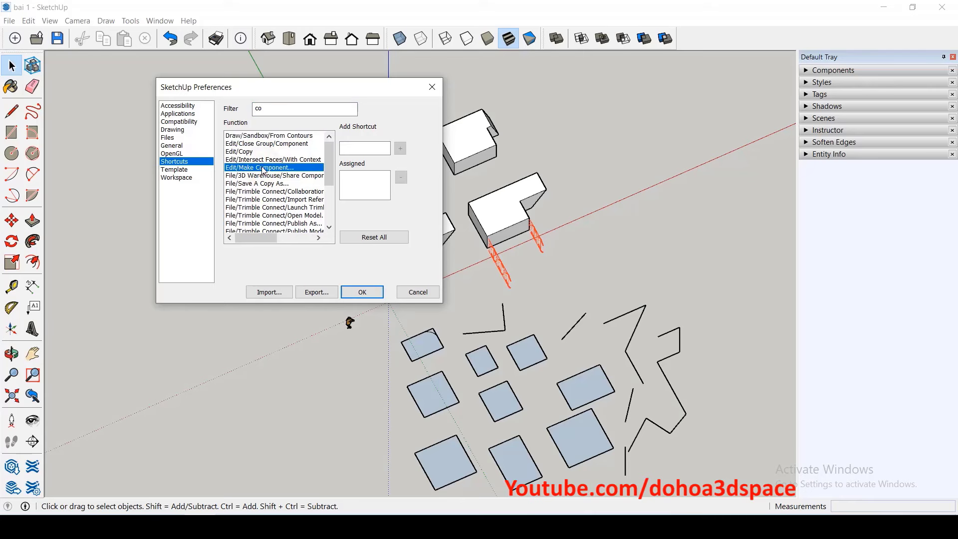
click(361, 148)
key(ctrl)
key(ctrl+g)
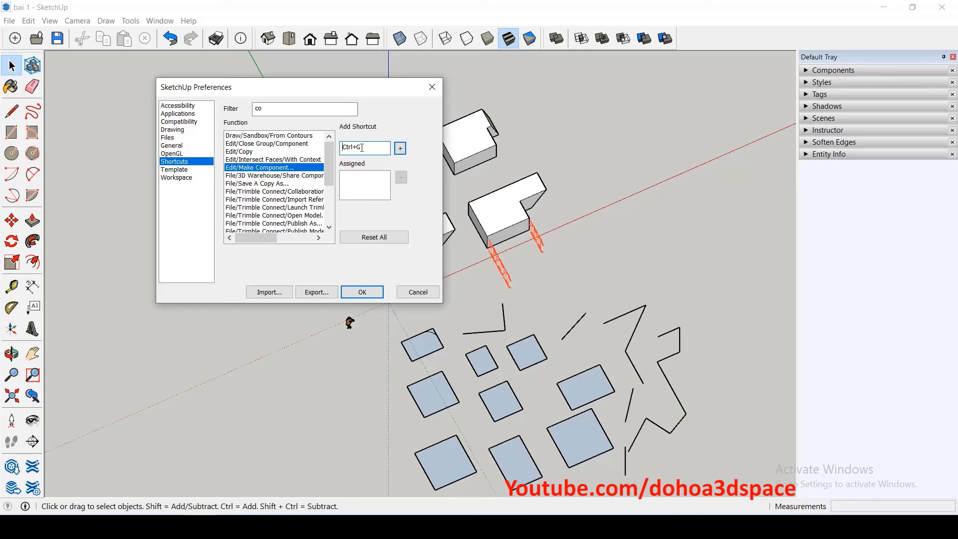
click(400, 148)
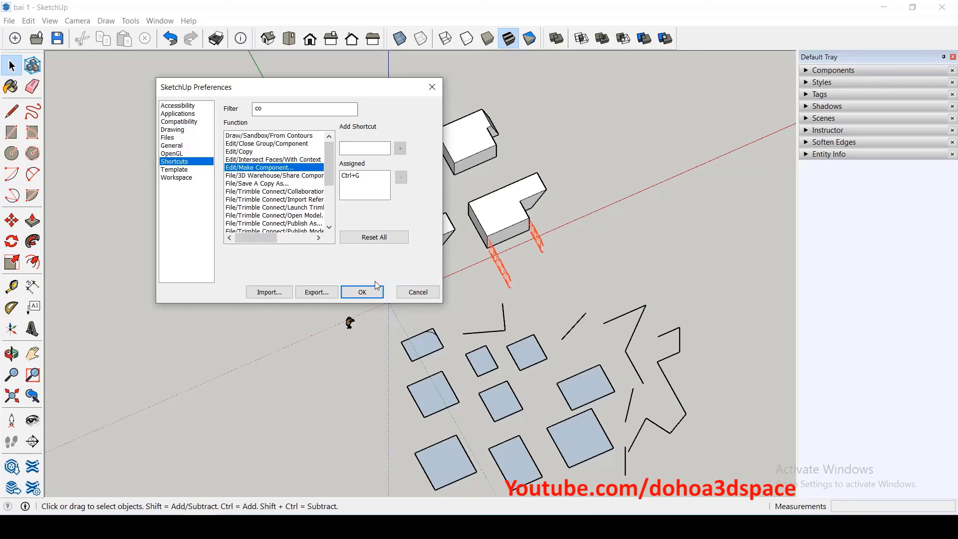
click(363, 293)
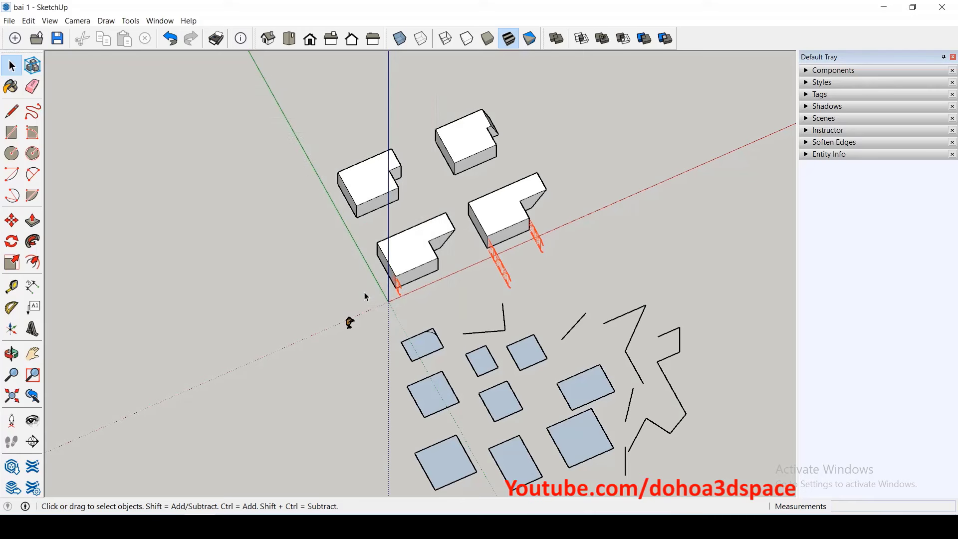
- Draw a rectangle right of the buildings and push-pull it into a tall box
key(r)
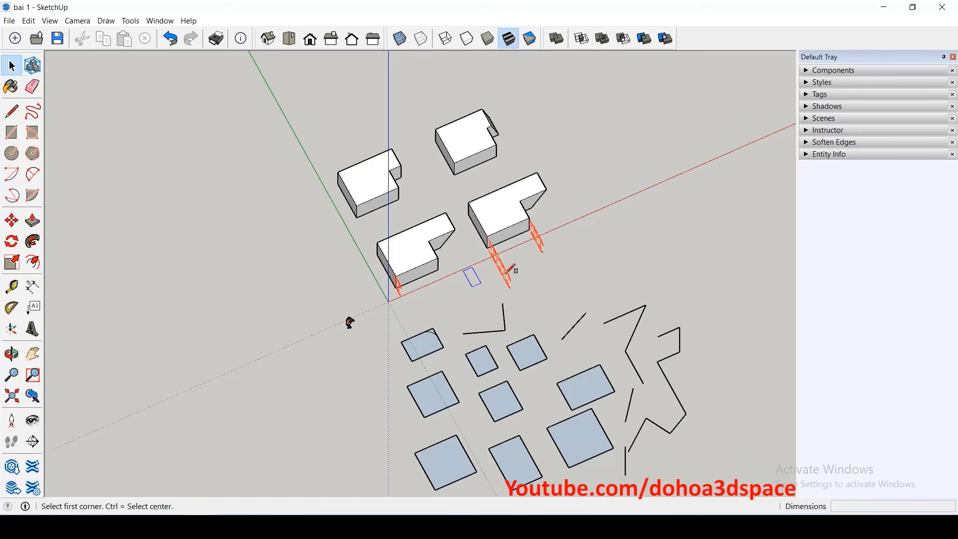
click(639, 222)
click(718, 251)
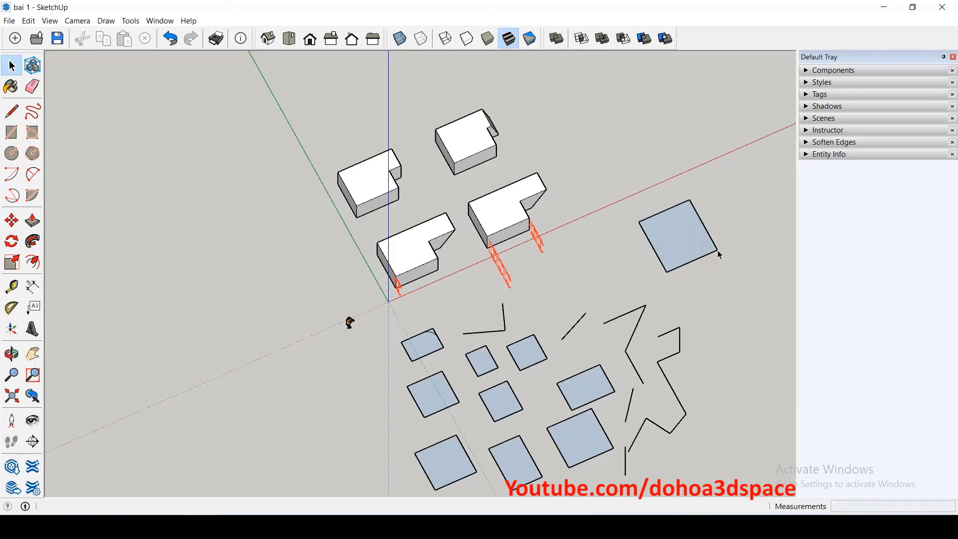
key(p)
click(702, 246)
click(701, 199)
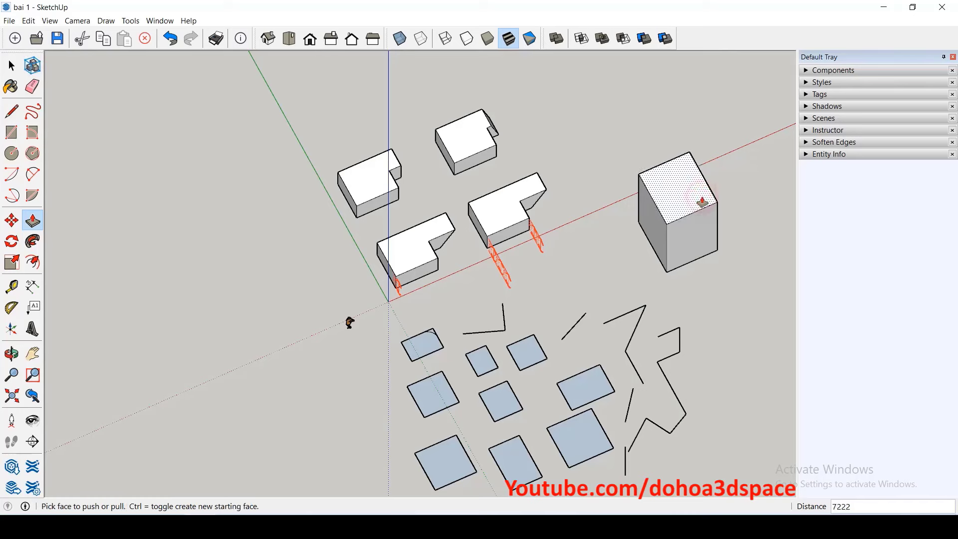
key(space)
middle_drag(696, 255, 618, 175)
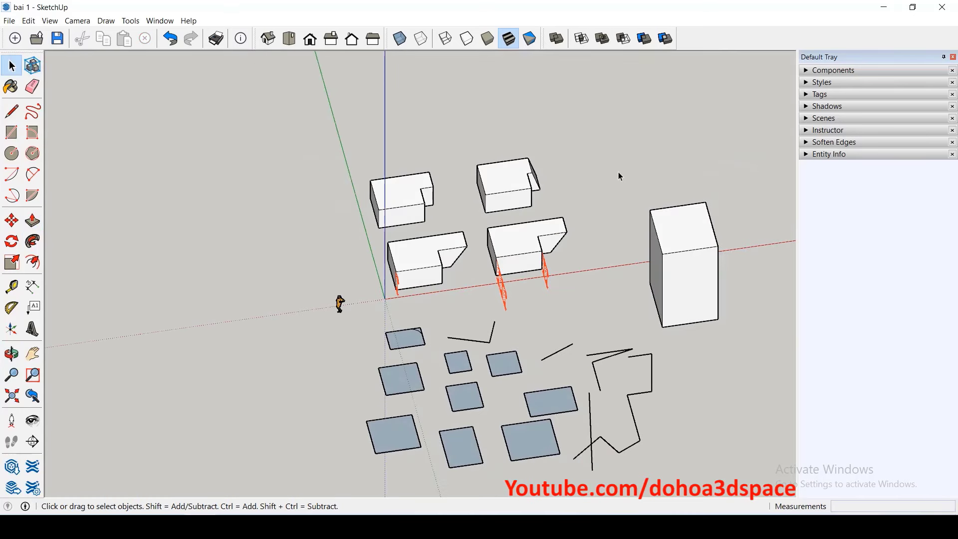
- Group the tall box with Ctrl+G and check the group by entering and exiting it
drag(619, 173, 750, 339)
right_click(702, 279)
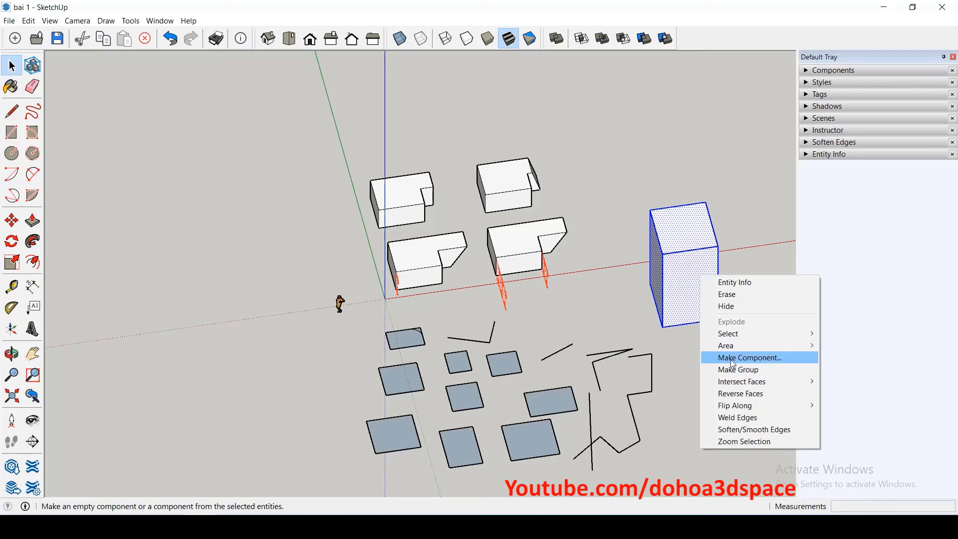
click(686, 349)
drag(621, 183, 744, 340)
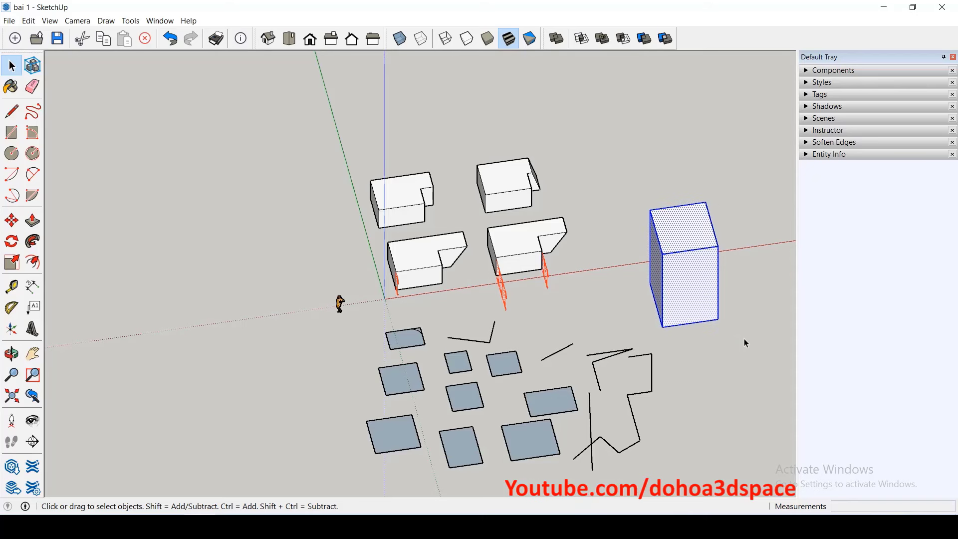
key(ctrl+g)
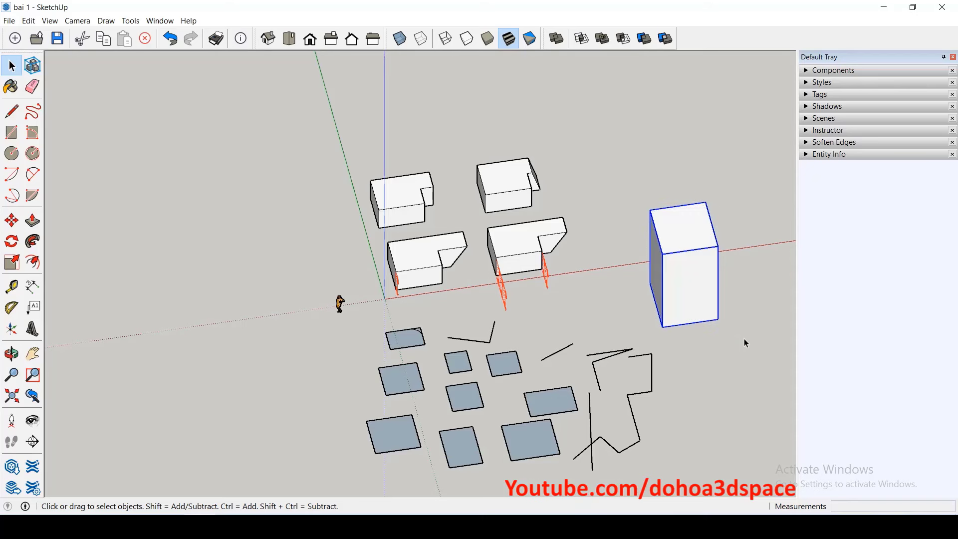
scroll(738, 299, up, 2)
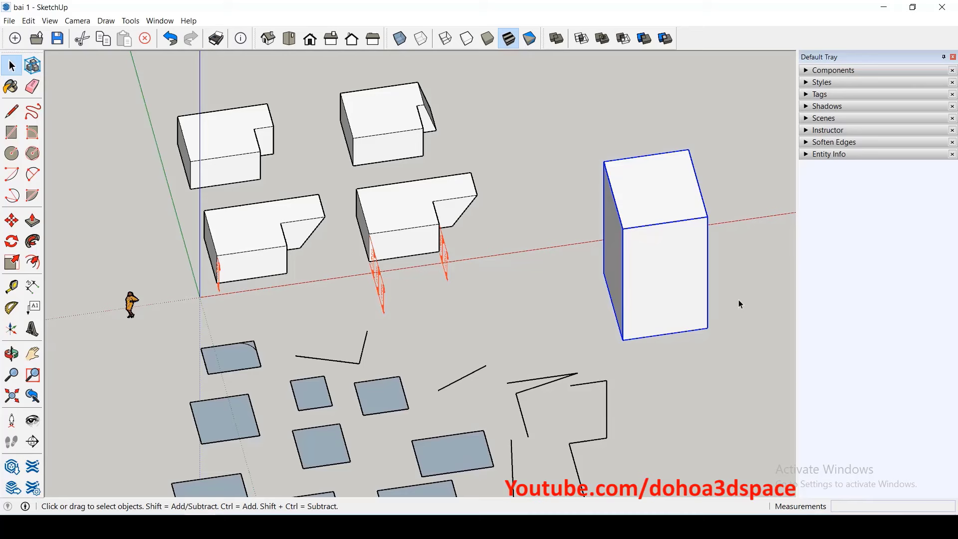
double_click(690, 266)
click(729, 349)
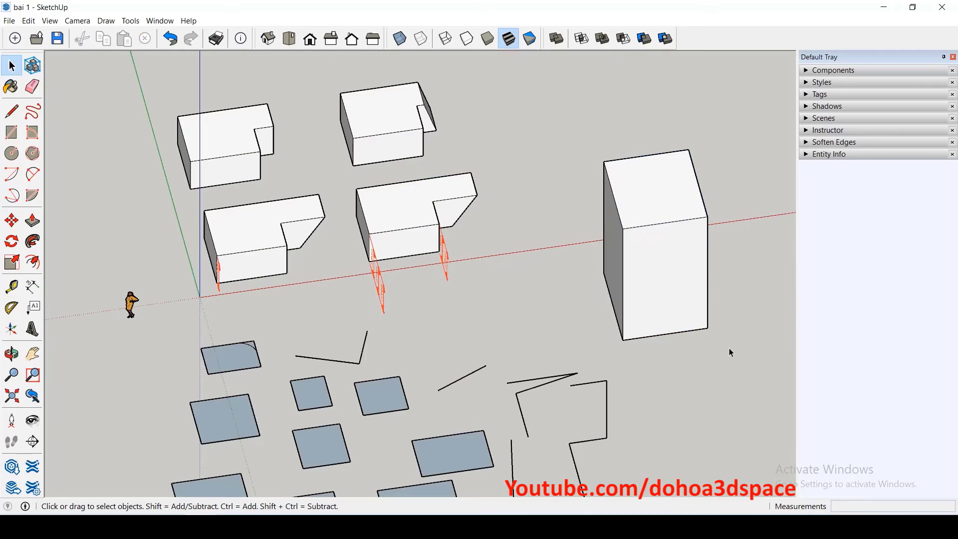
scroll(519, 254, down, 3)
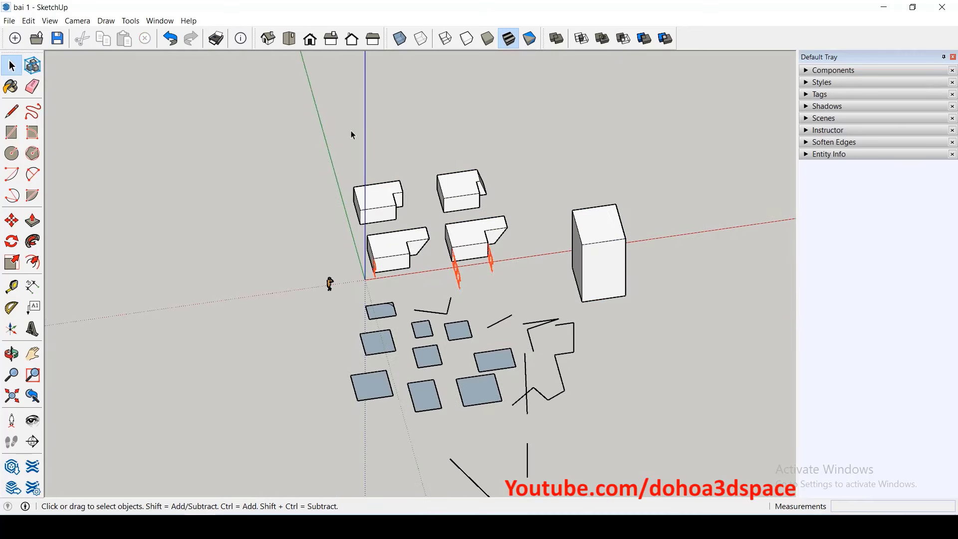
click(160, 21)
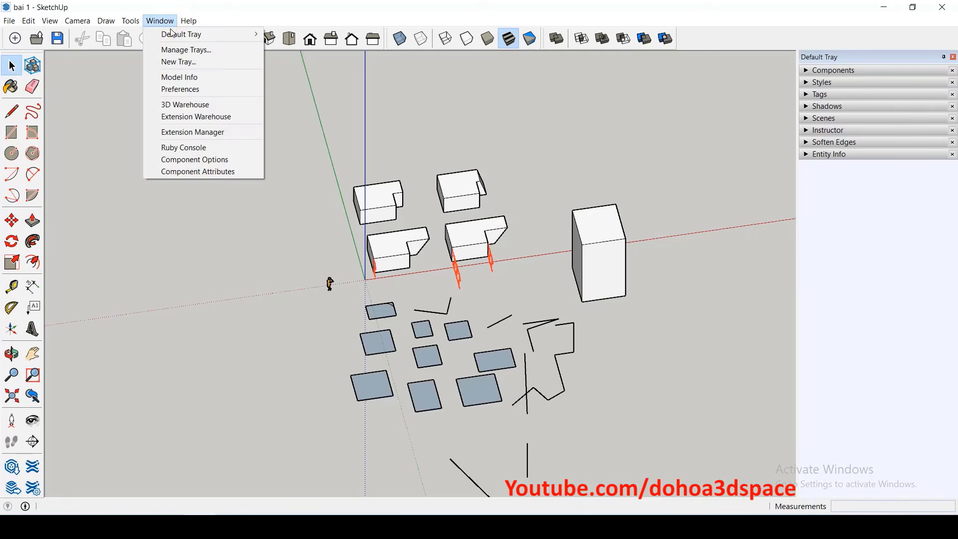
- Export the keyboard shortcuts to a file named 'phim tat' on the Desktop
click(206, 90)
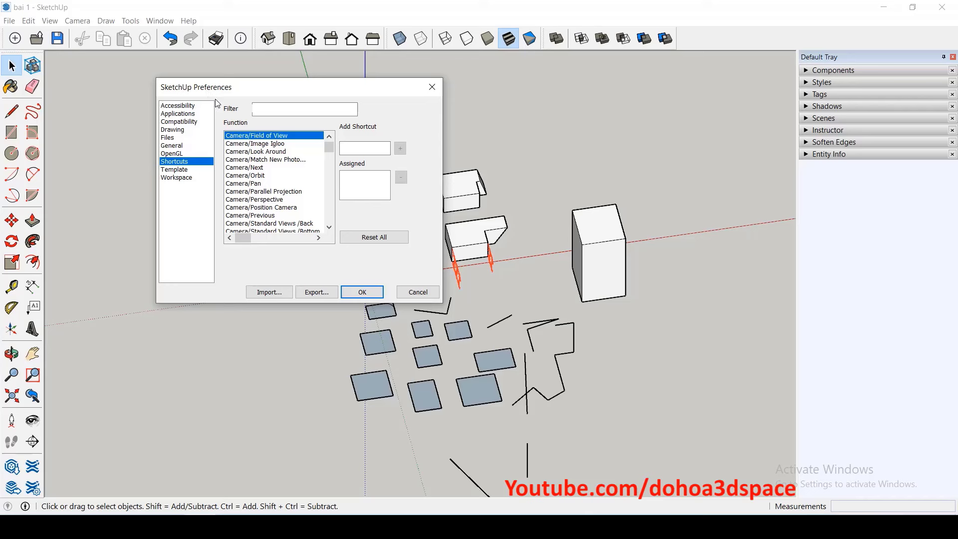
click(321, 294)
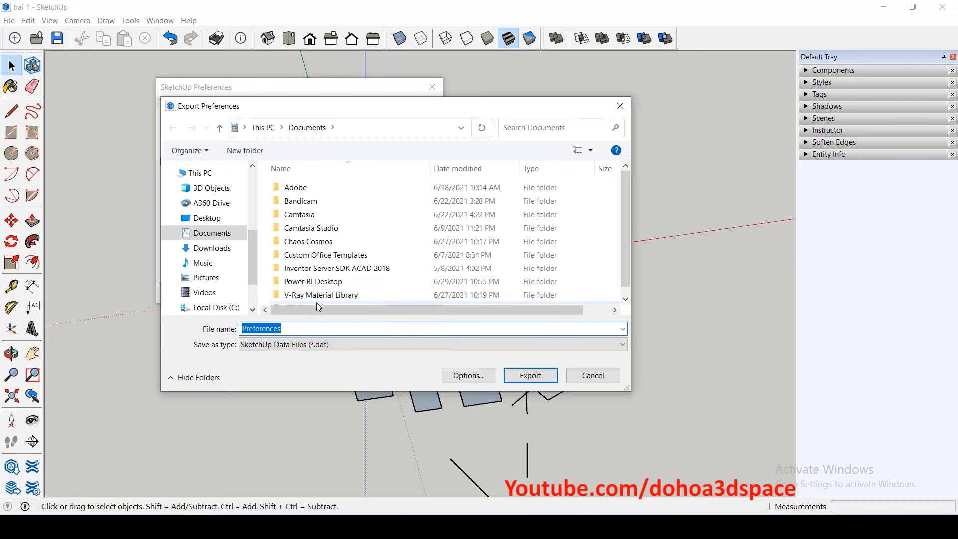
click(220, 217)
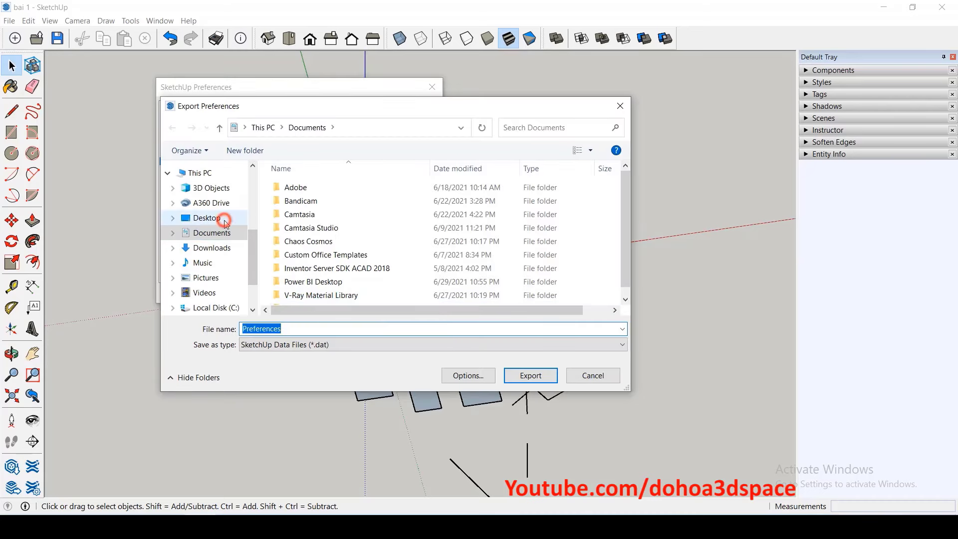
double_click(301, 327)
text(p)
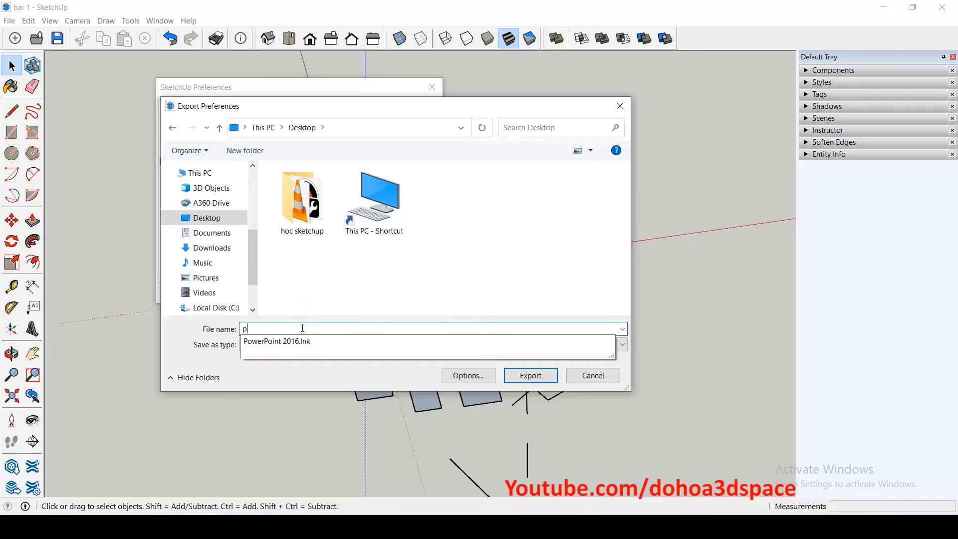
text(him t)
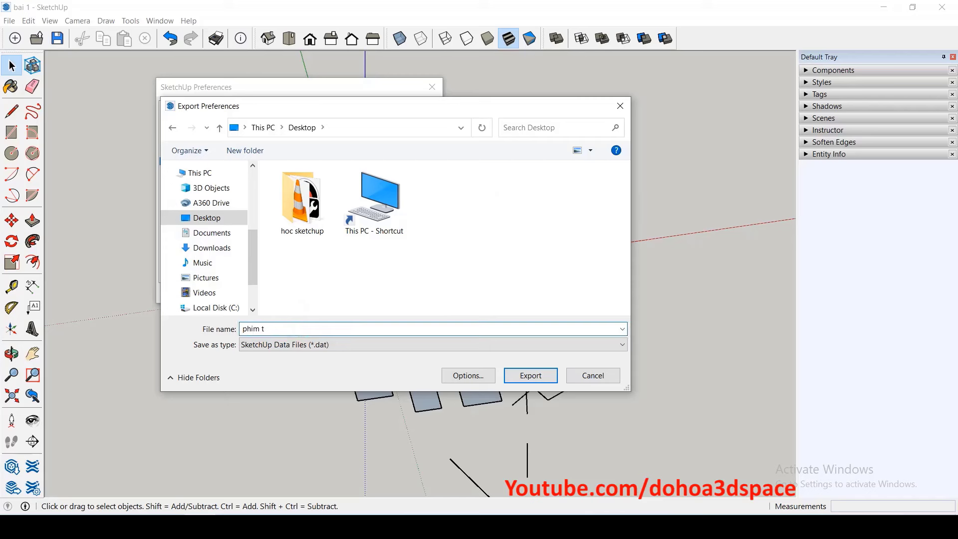
text(at)
click(514, 379)
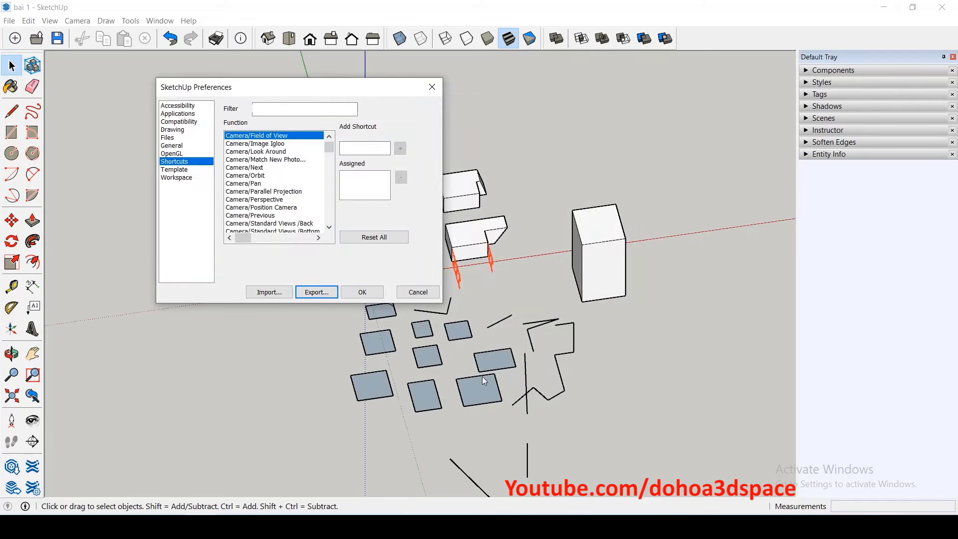
- Import the shortcuts from the Desktop file phim tat.dat
click(277, 294)
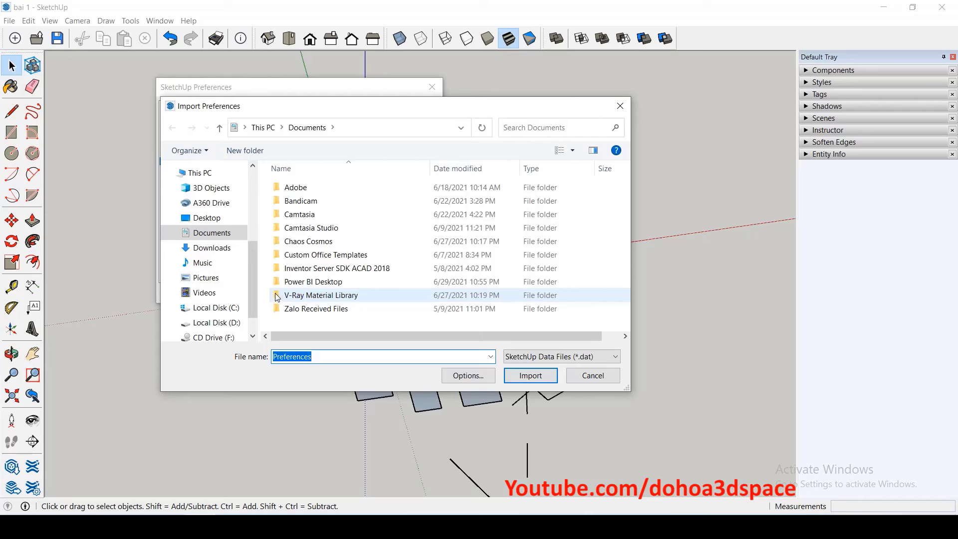
click(214, 219)
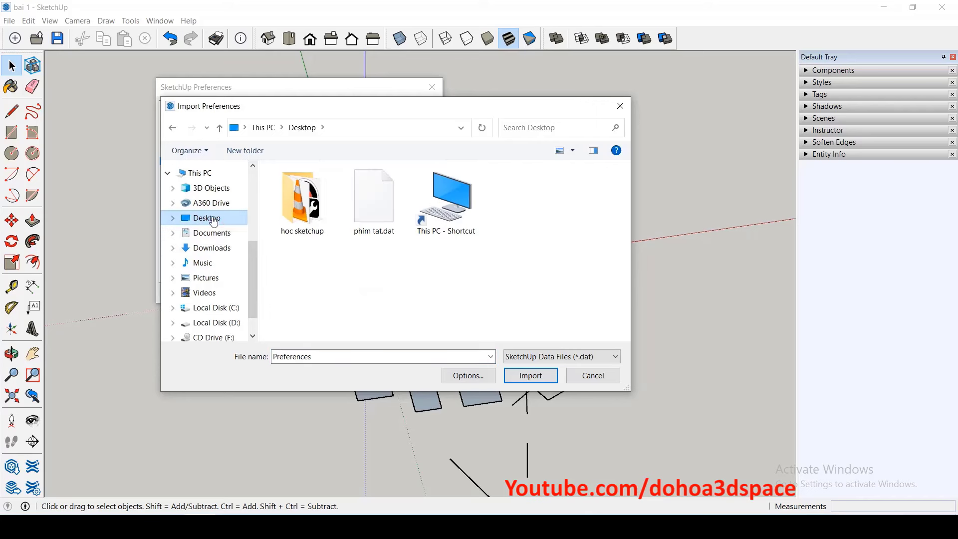
click(367, 212)
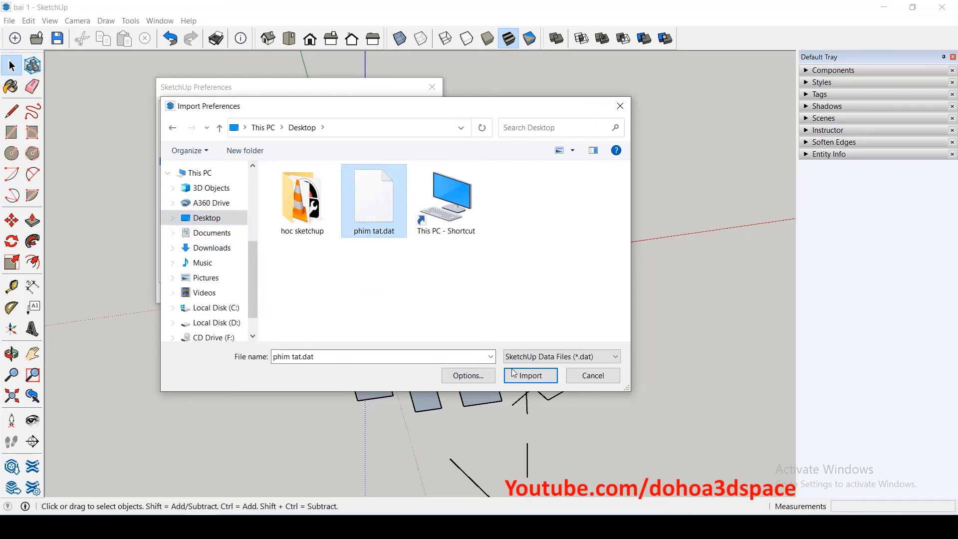
click(620, 106)
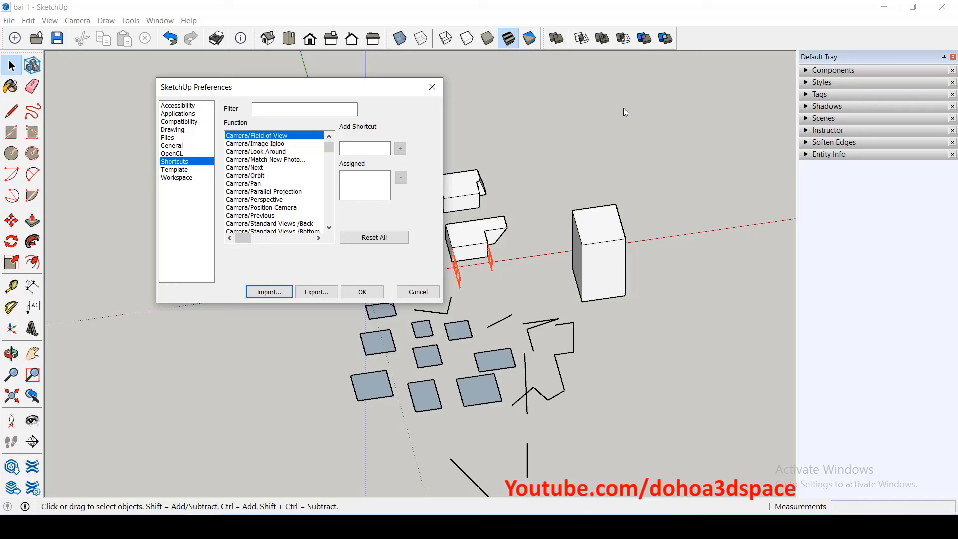
- Set the default template to Simple (Units: Inches), then view the Workspace preferences
click(182, 170)
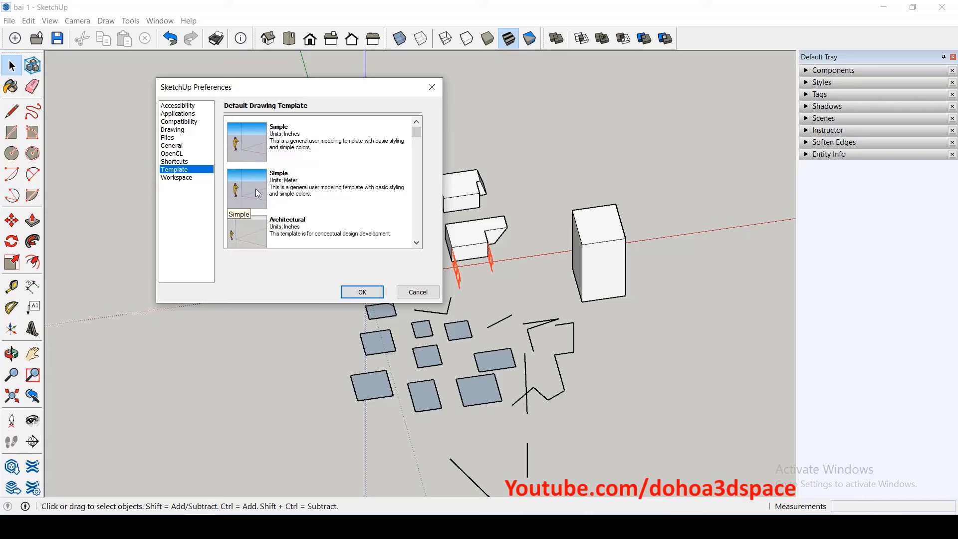
click(252, 154)
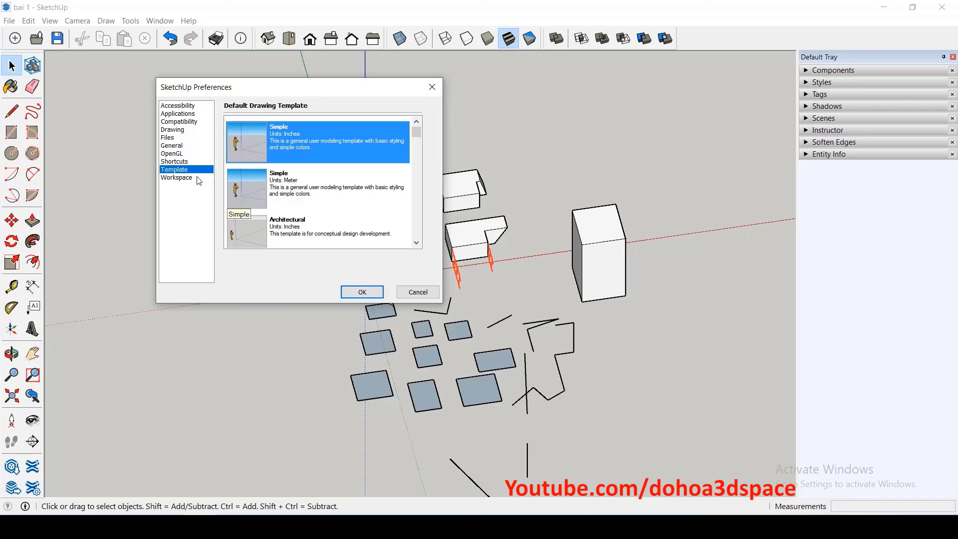
click(179, 177)
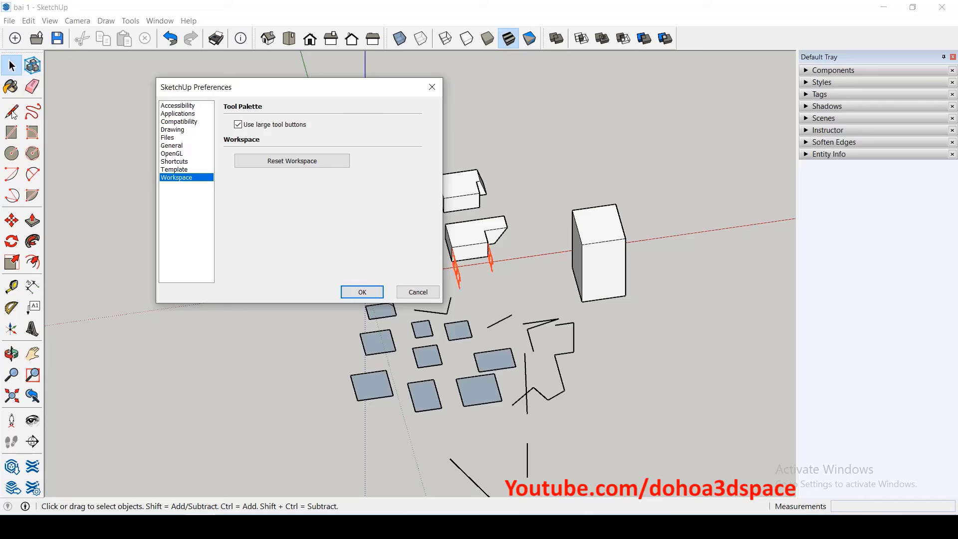
- Switch to small tool buttons and pack the top toolbars closer together leftward
click(240, 125)
click(362, 292)
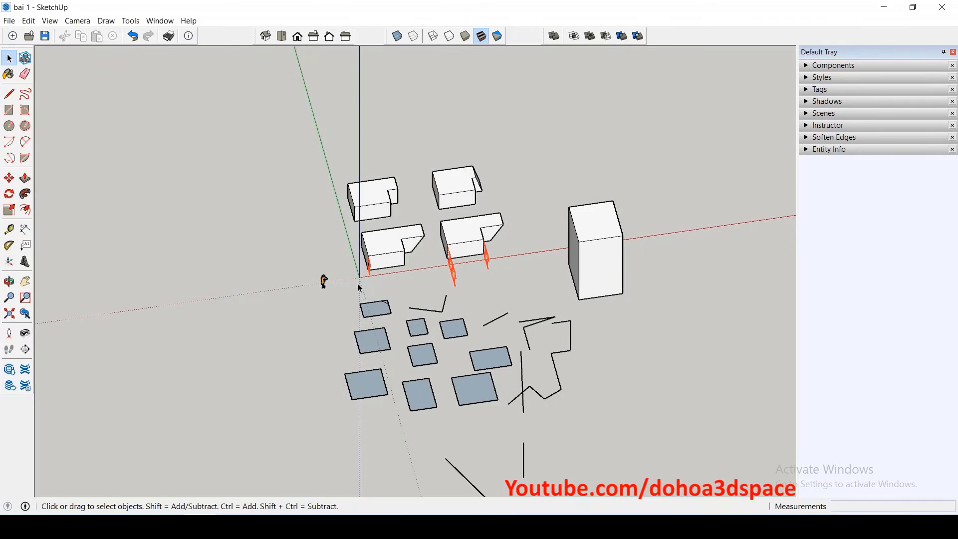
drag(257, 36, 204, 36)
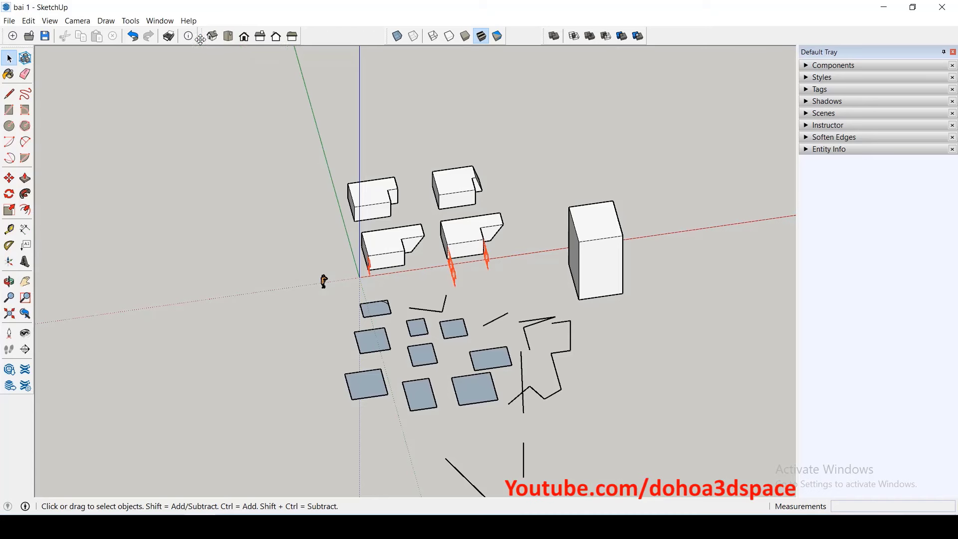
drag(385, 36, 300, 36)
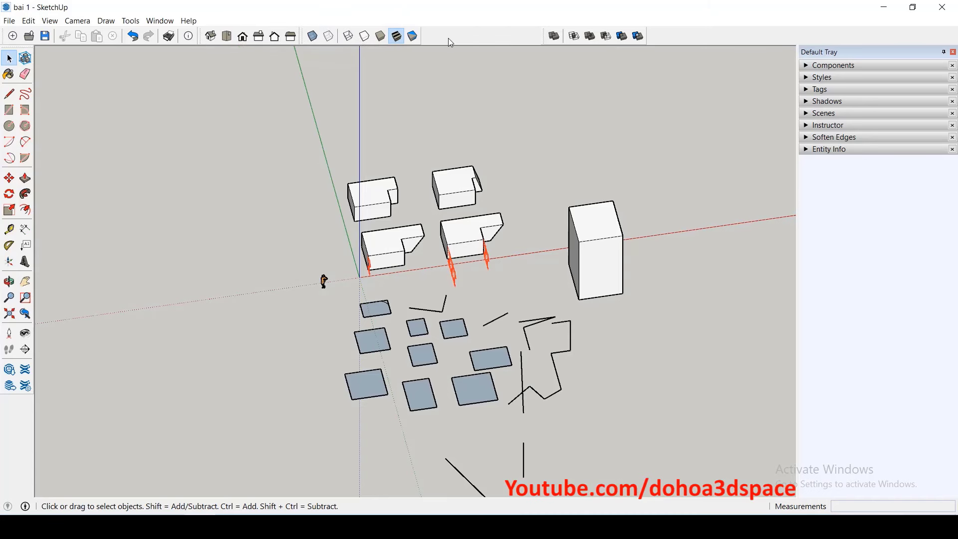
drag(543, 36, 423, 36)
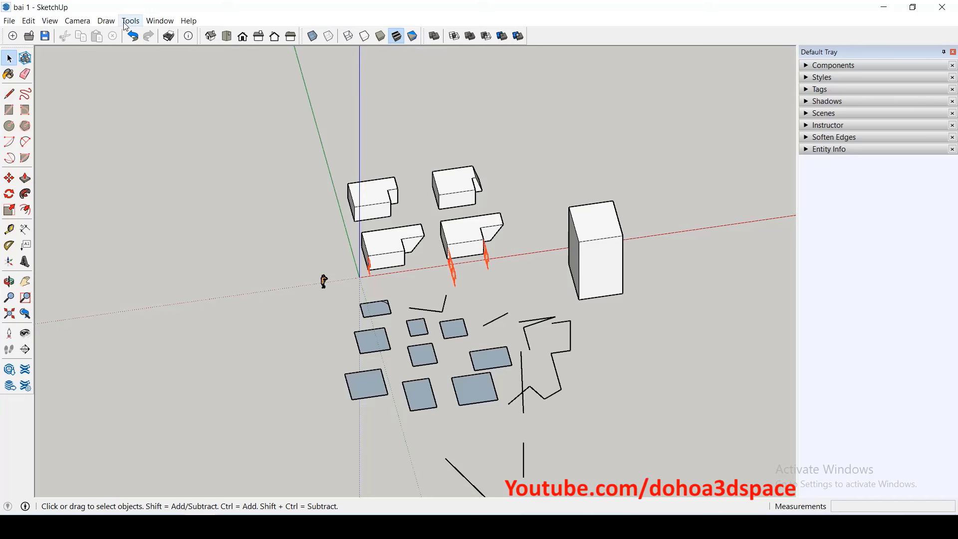
- Re-tick Use large tool buttons in the Workspace preferences
click(159, 21)
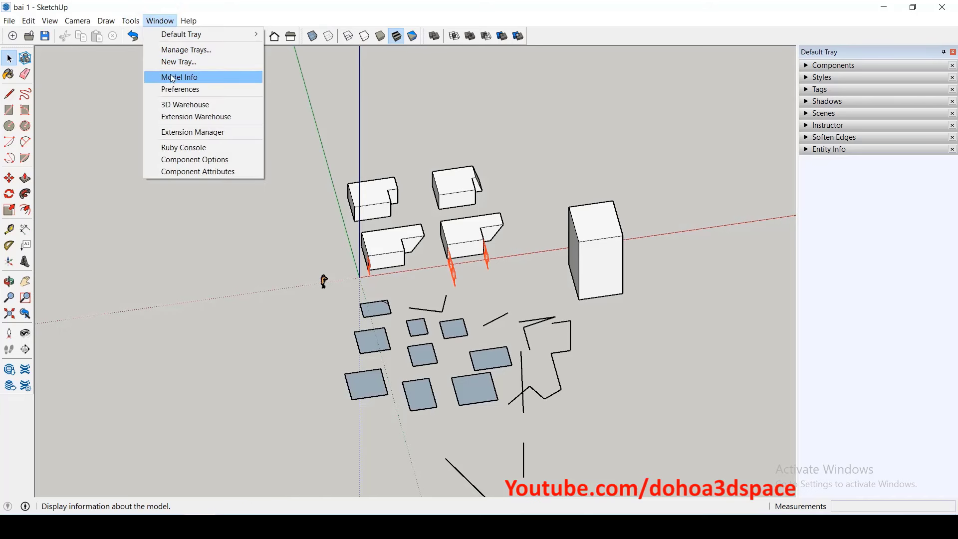
click(194, 91)
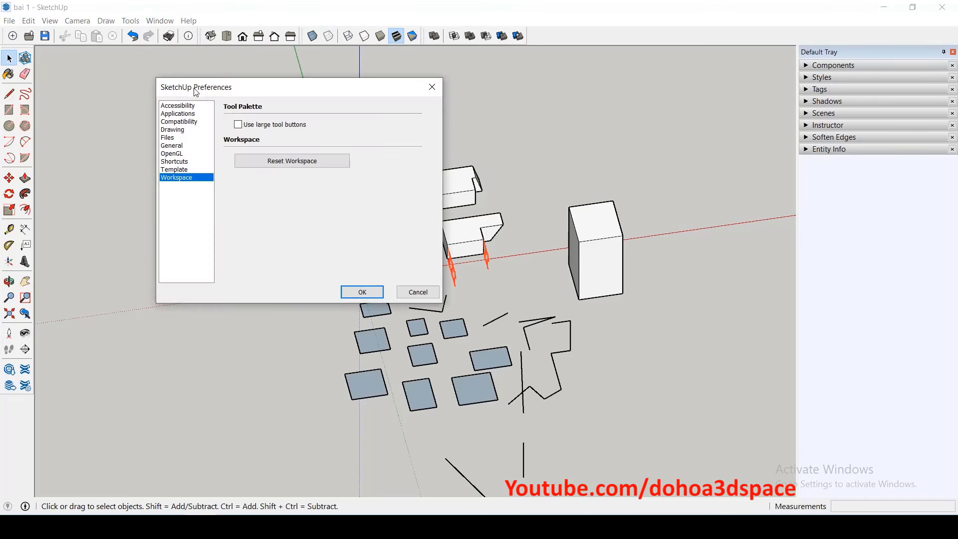
click(240, 127)
- Restore large buttons, apply Simple Style from Default Styles, and show its edge settings
click(363, 293)
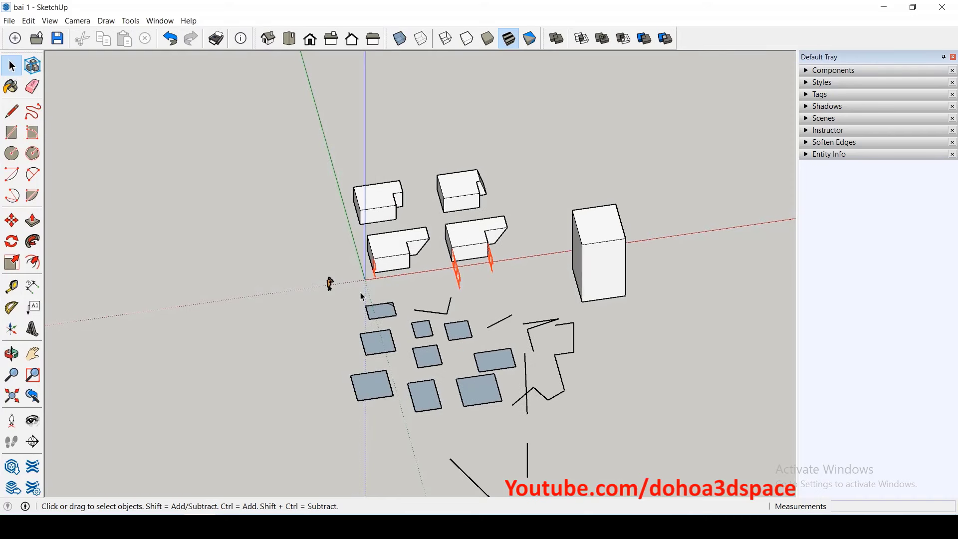
click(817, 82)
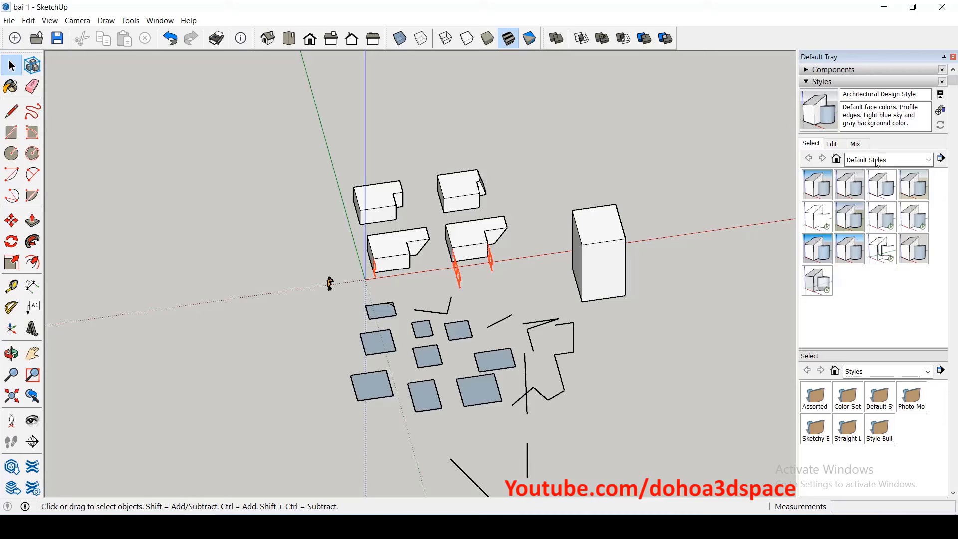
click(892, 160)
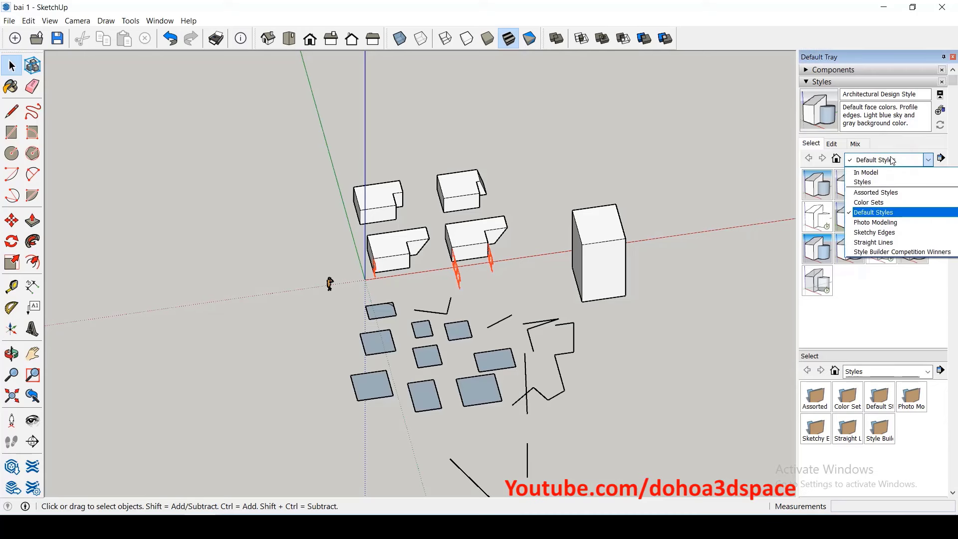
click(904, 213)
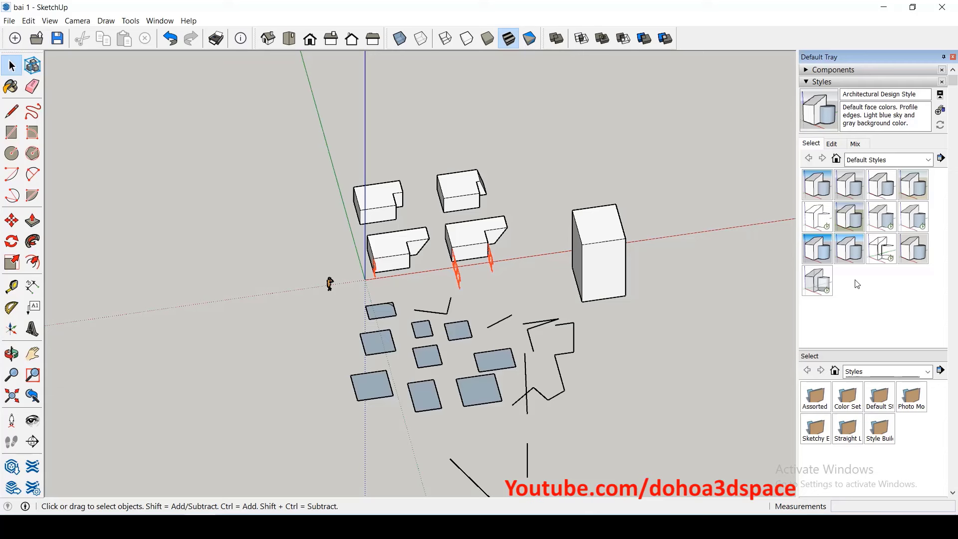
click(828, 259)
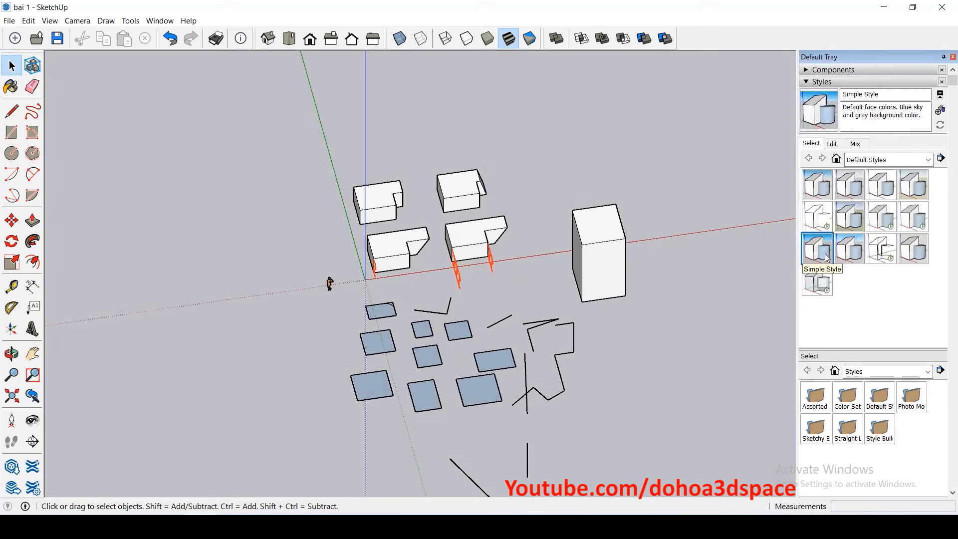
click(836, 144)
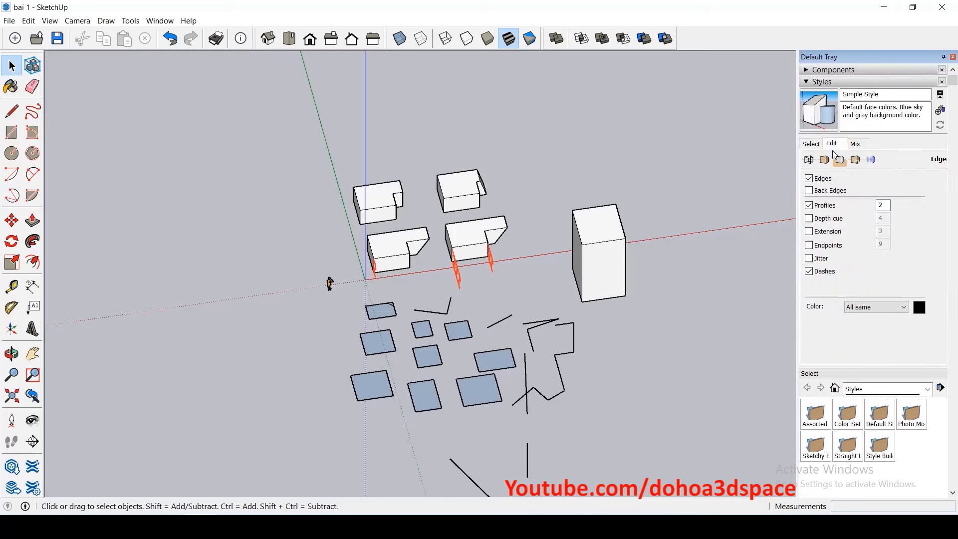
scroll(685, 275, up, 2)
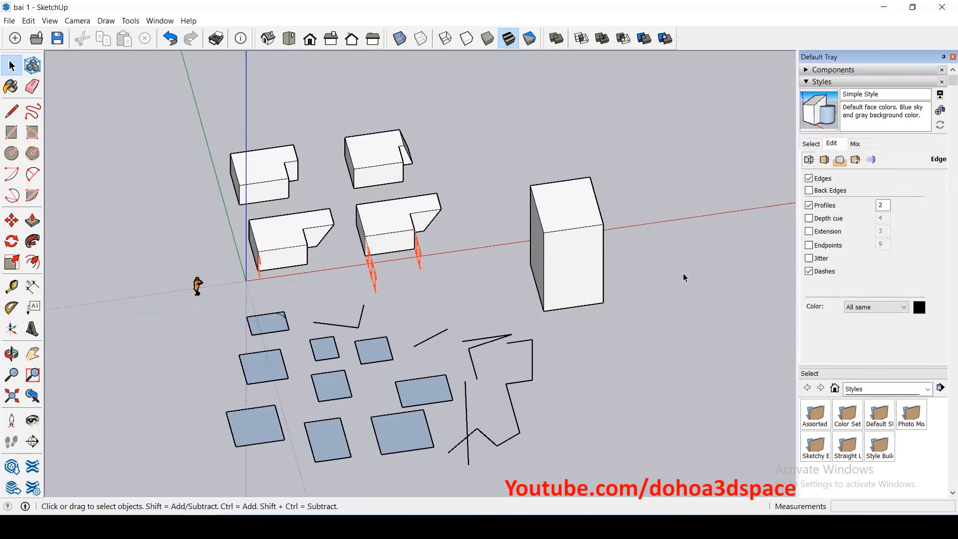
scroll(347, 249, up, 1)
scroll(422, 213, up, 1)
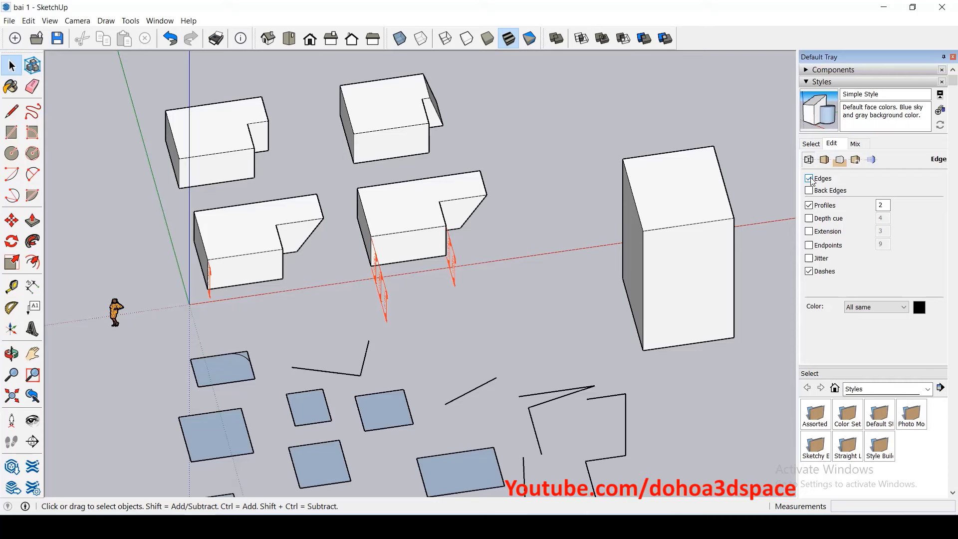
click(809, 178)
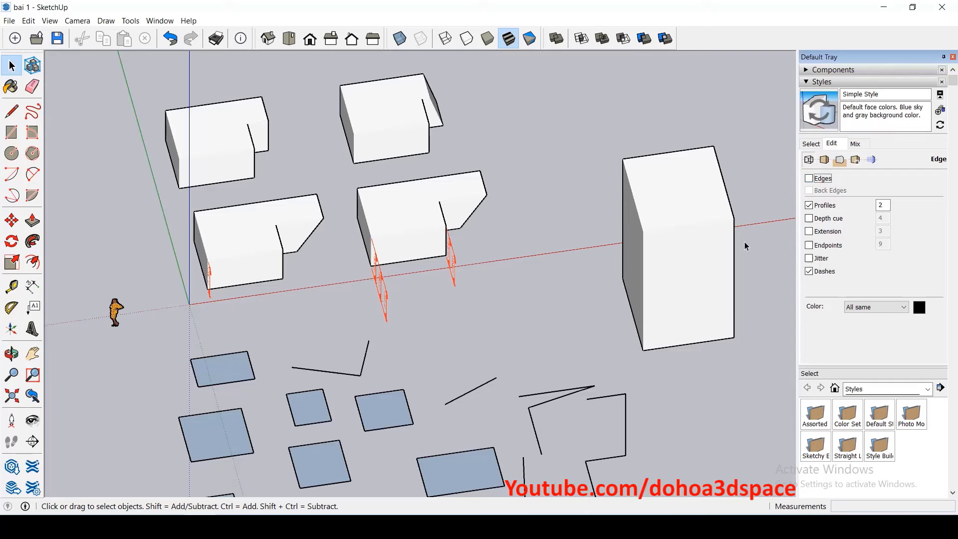
scroll(743, 240, up, 3)
scroll(709, 209, up, 1)
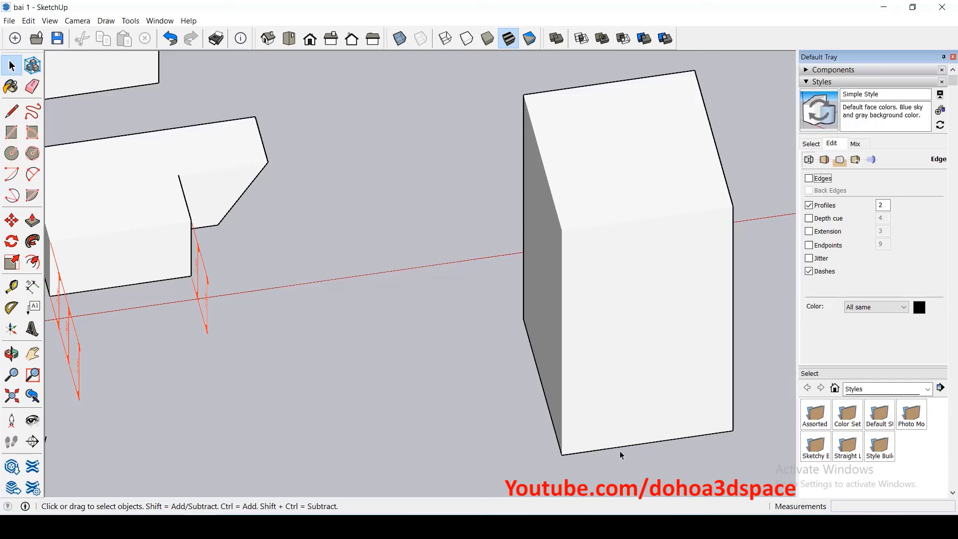
click(812, 183)
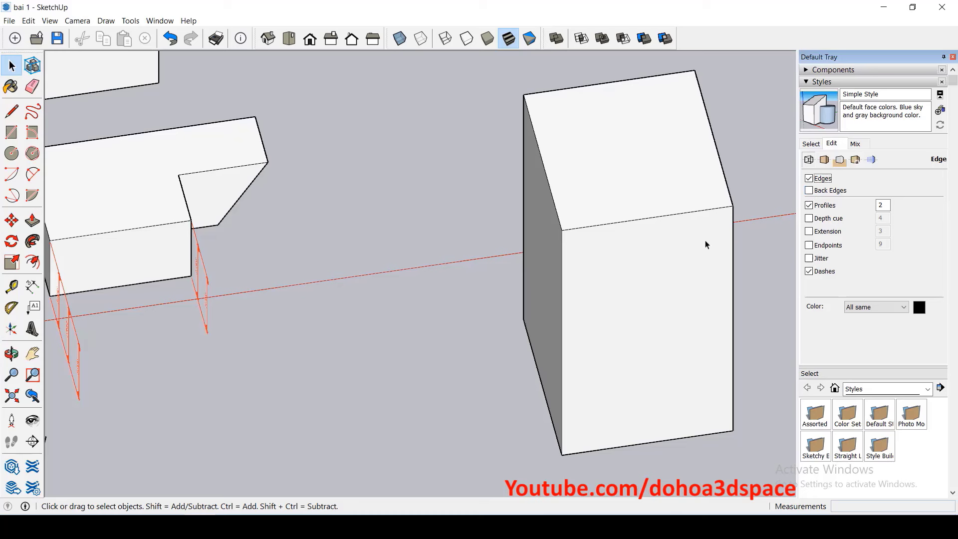
click(810, 192)
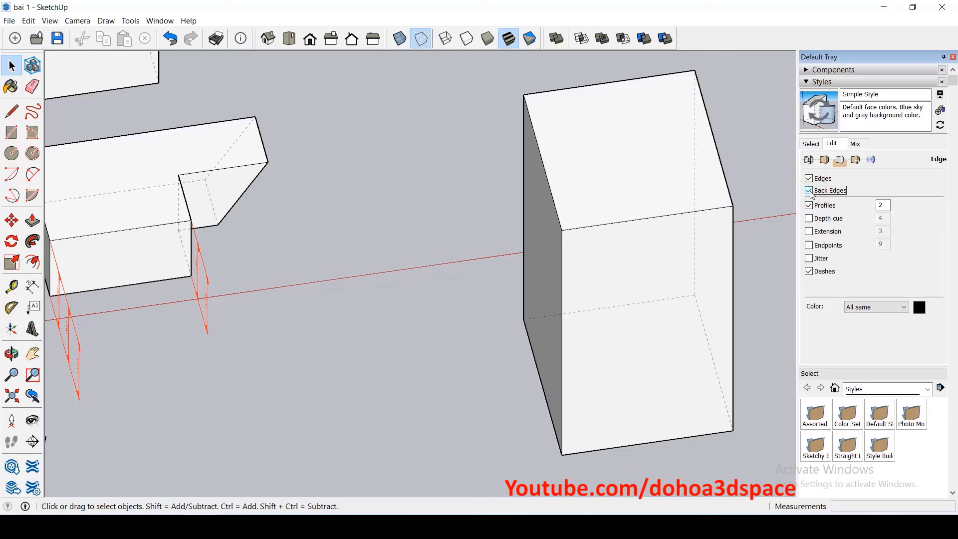
click(810, 191)
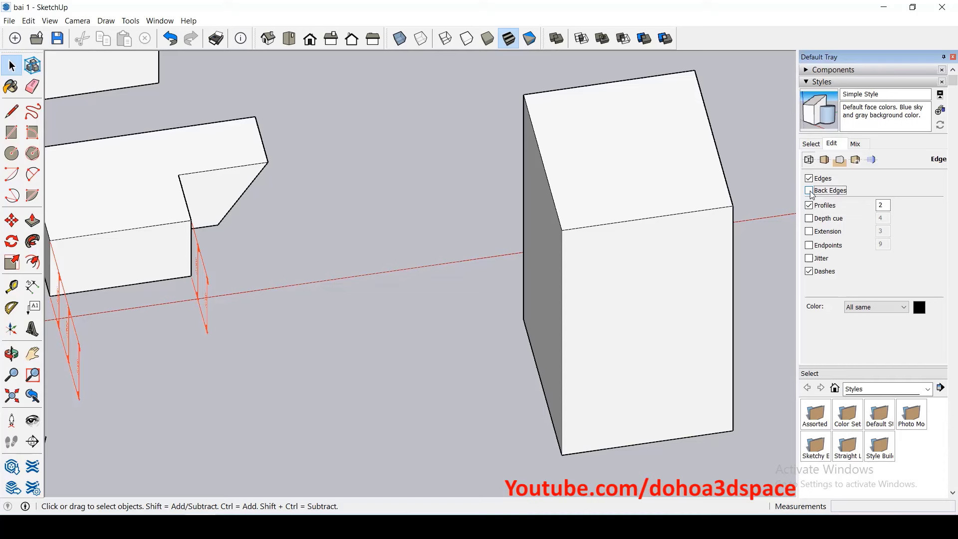
click(810, 192)
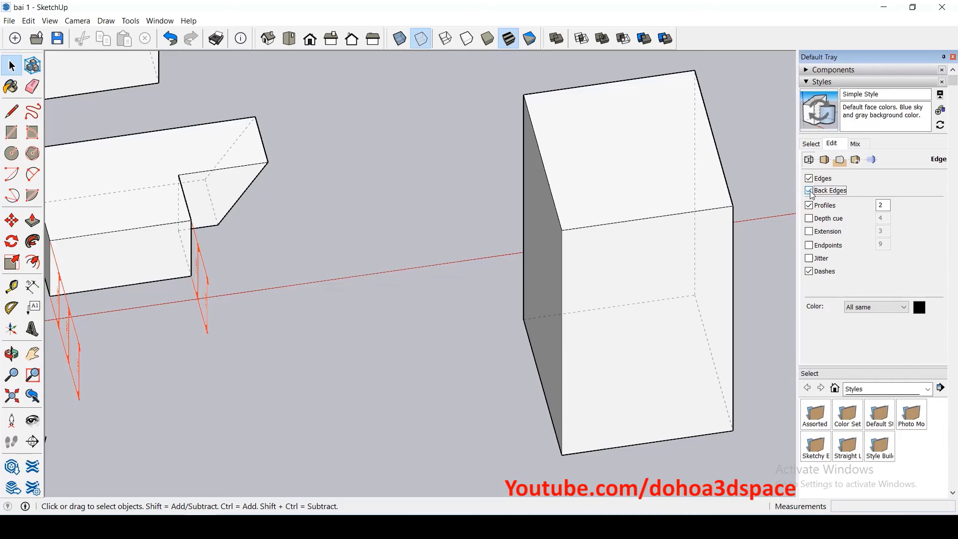
click(810, 191)
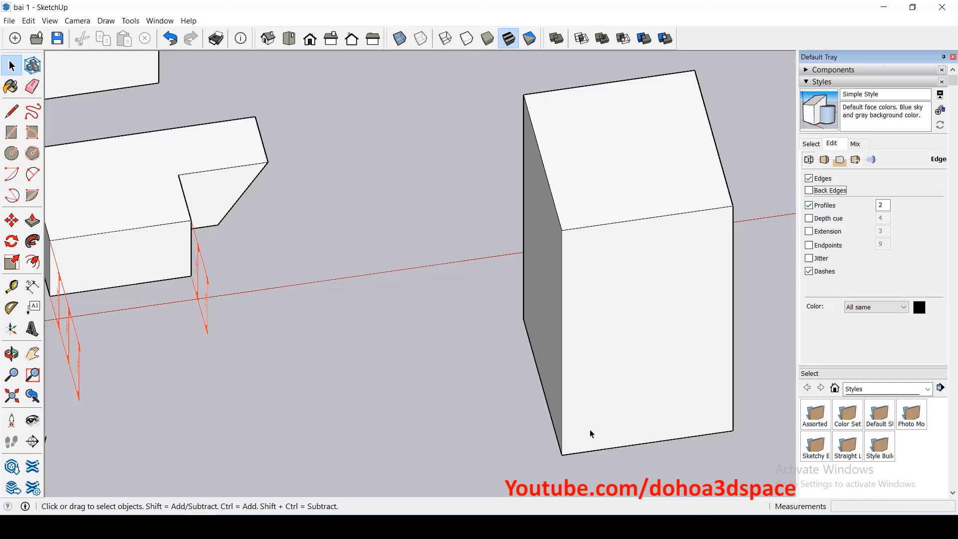
- Set the Simple Style profile edge width to 1, keeping profiles on
double_click(875, 205)
text(5)
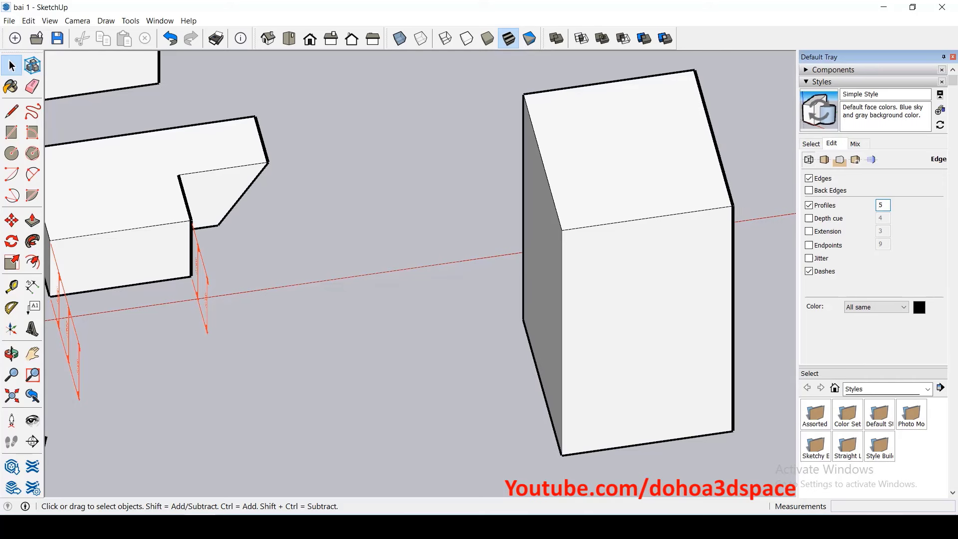
double_click(883, 205)
text(1)
key(Return)
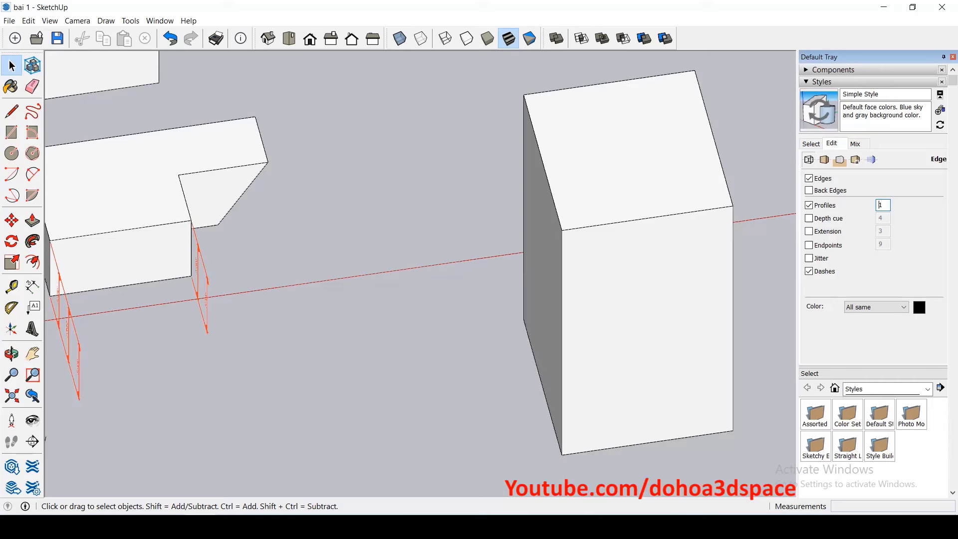
click(809, 207)
click(810, 206)
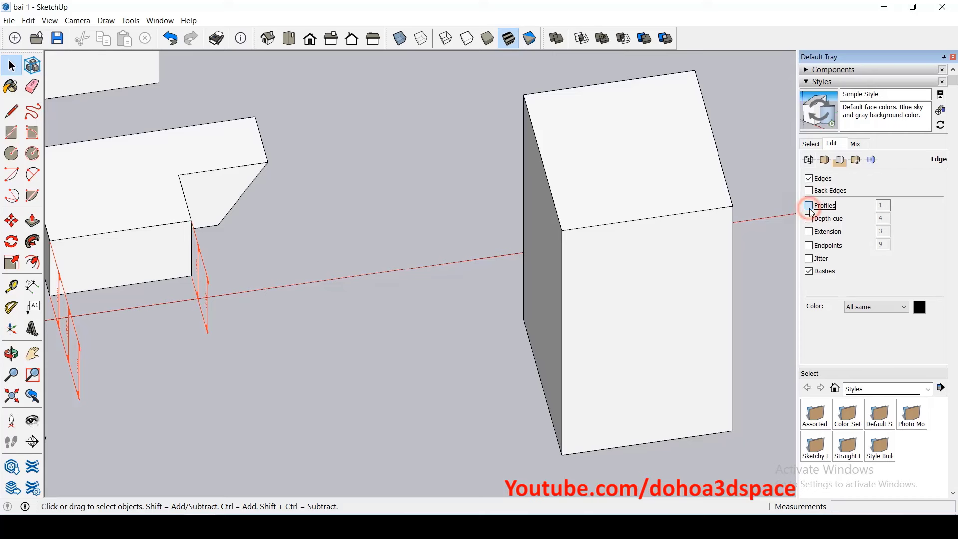
click(882, 204)
double_click(882, 205)
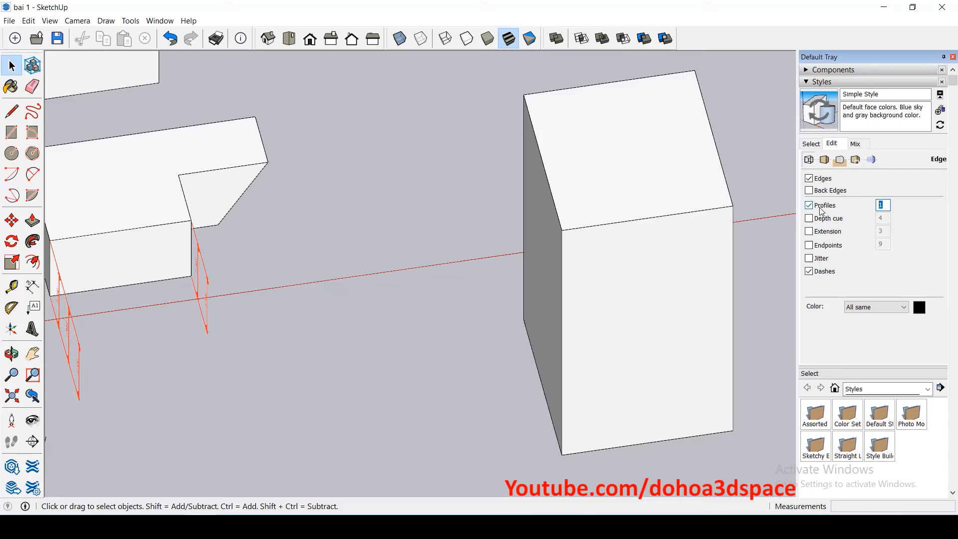
- Toggle Depth cue, Extension and Endpoints on and back off
click(810, 219)
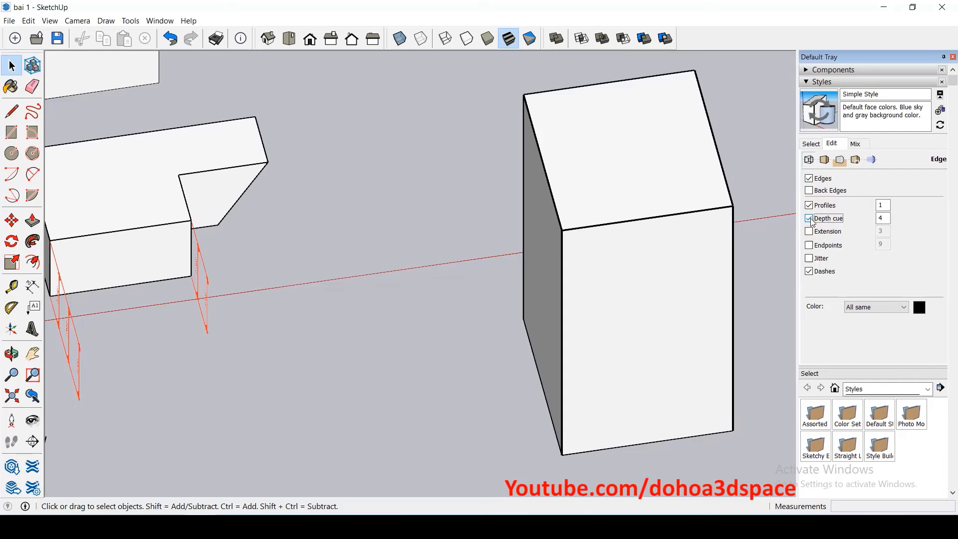
click(810, 219)
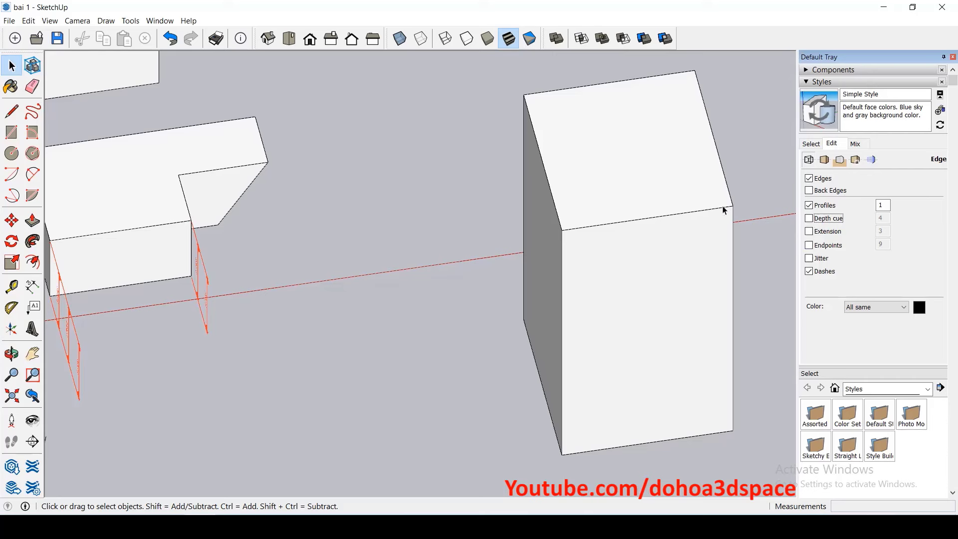
click(809, 231)
click(809, 246)
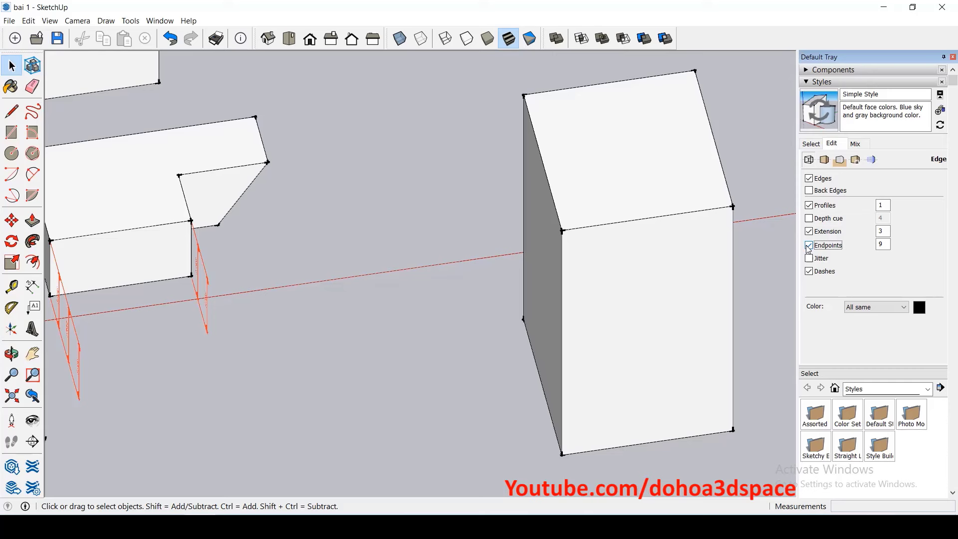
click(809, 246)
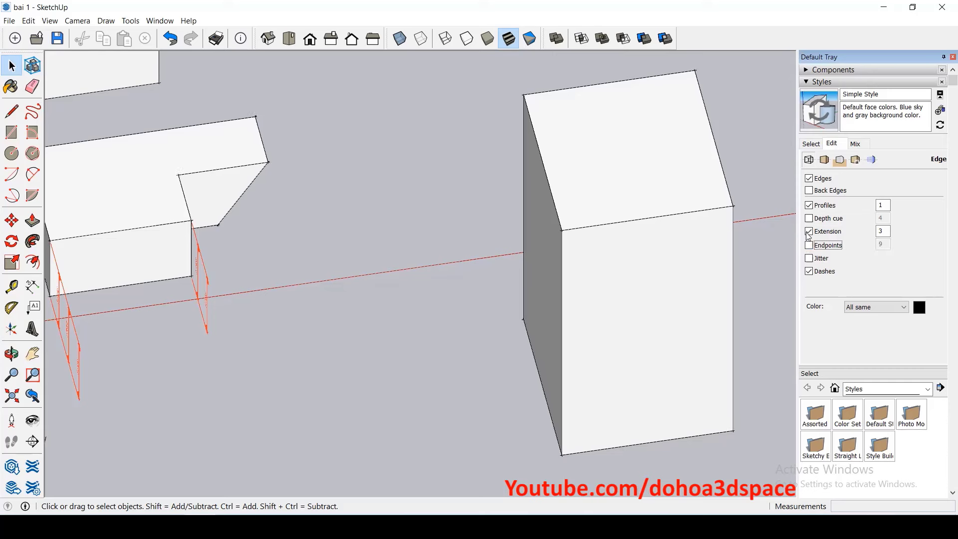
click(809, 232)
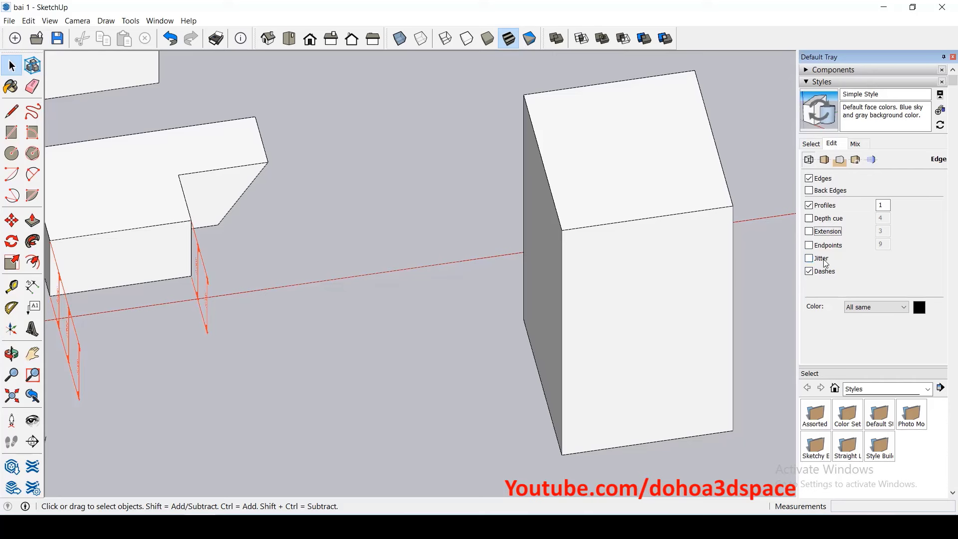
- Show the Simple Style's face settings in the Styles Edit tab
click(822, 163)
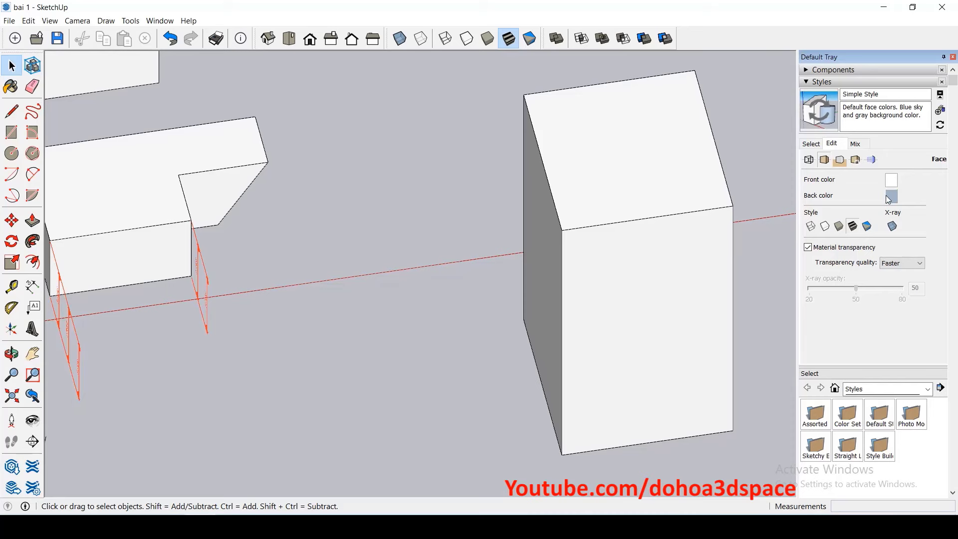
scroll(480, 264, down, 5)
scroll(505, 241, down, 2)
scroll(505, 242, down, 2)
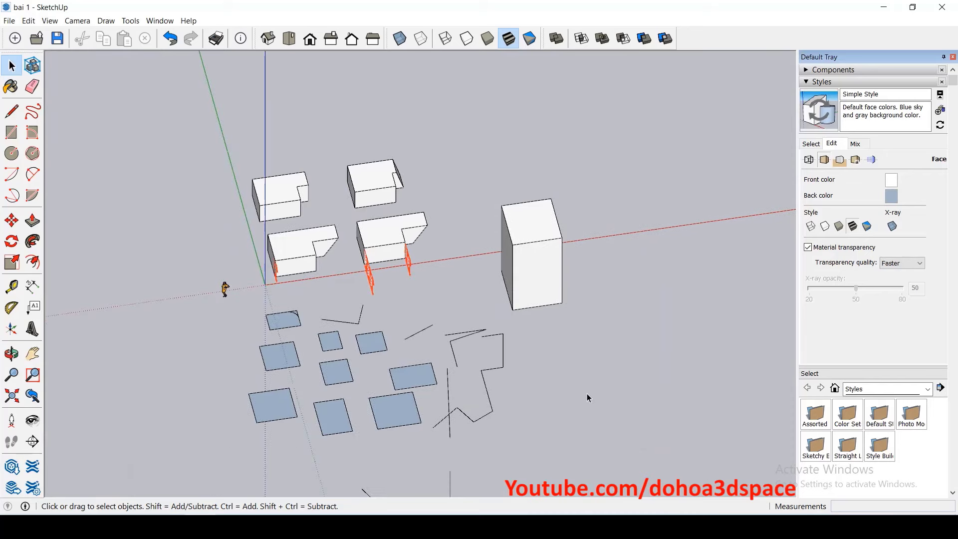
scroll(600, 374, up, 3)
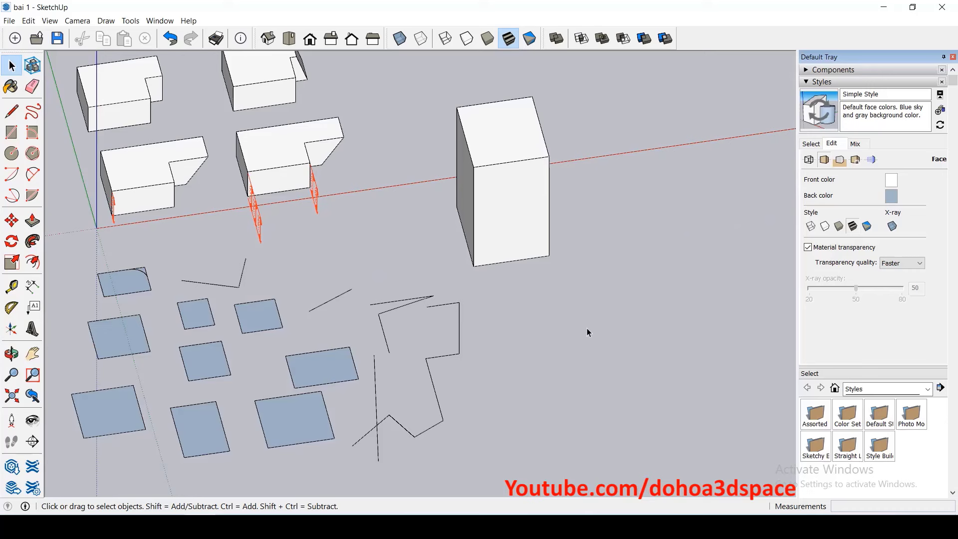
- Draw a rectangular face on the ground right of the tall box and orbit around it
key(r)
click(574, 313)
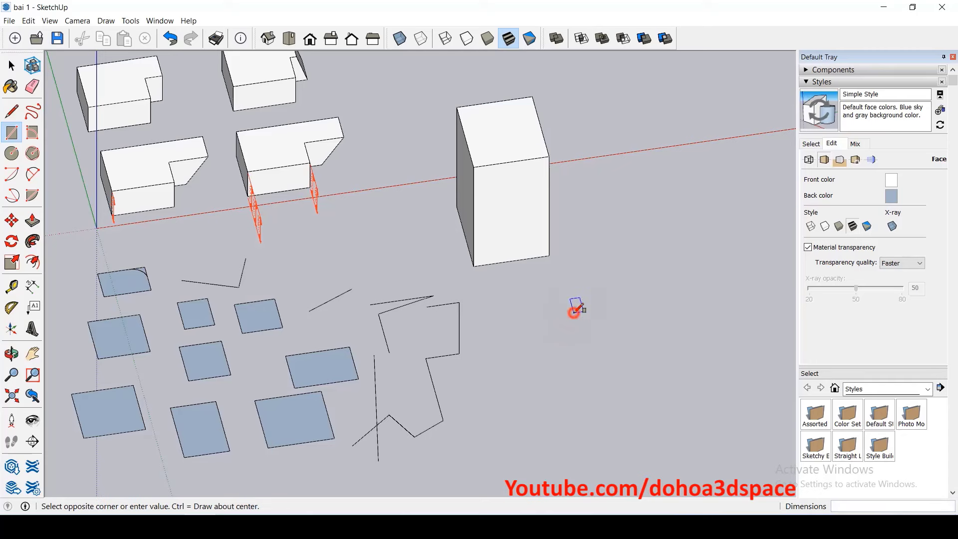
click(709, 366)
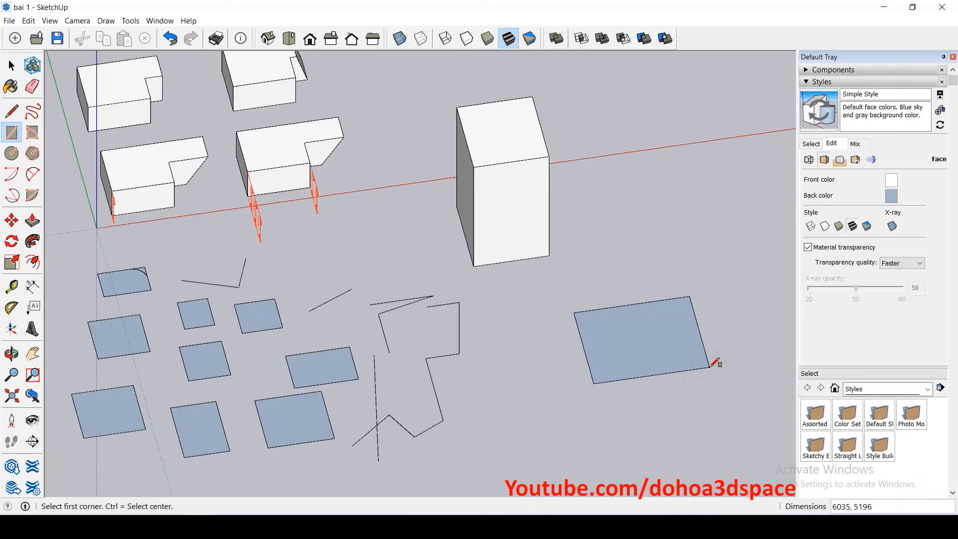
key(space)
scroll(679, 349, up, 2)
scroll(680, 348, up, 1)
click(678, 348)
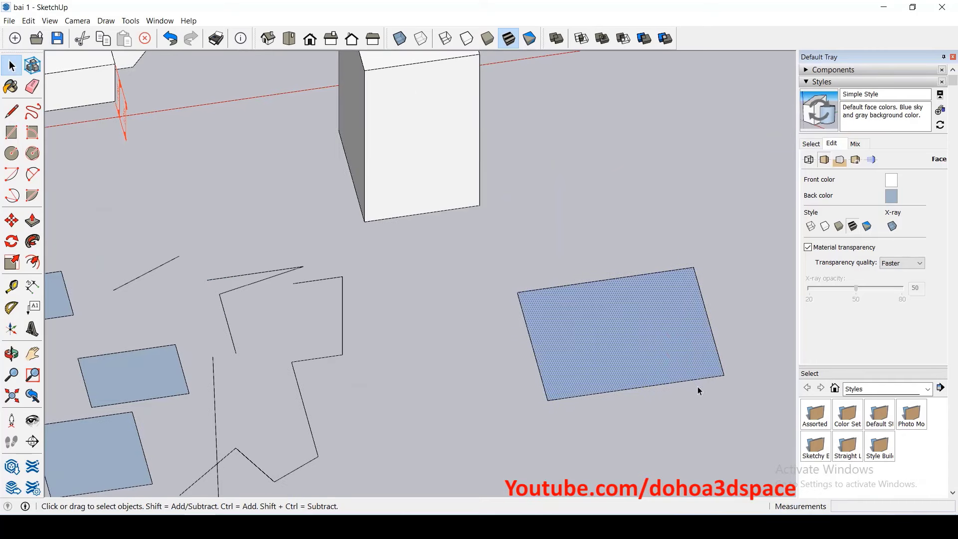
mouse_move(668, 356)
middle_down()
mouse_move(652, 336)
mouse_move(646, 200)
middle_up()
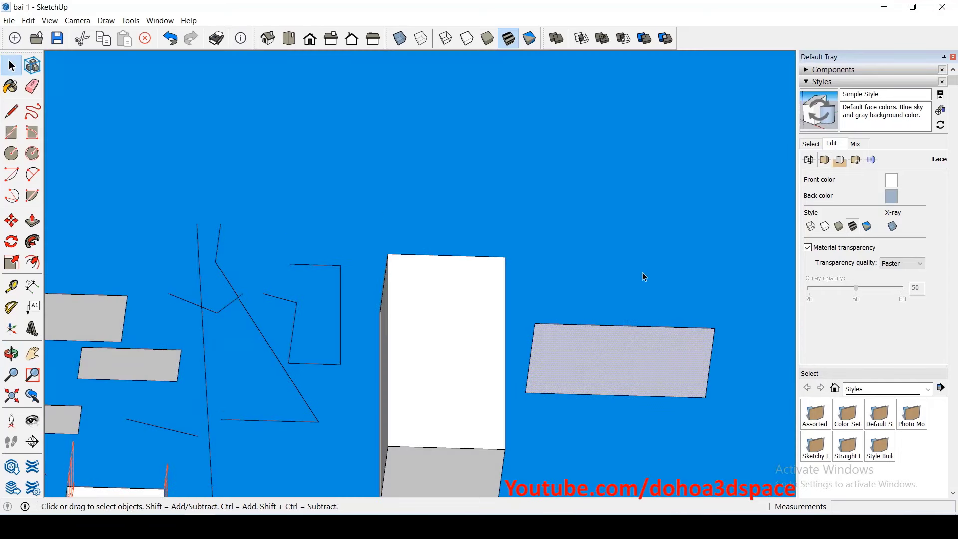
middle_drag(643, 272, 675, 468)
middle_drag(637, 347, 651, 442)
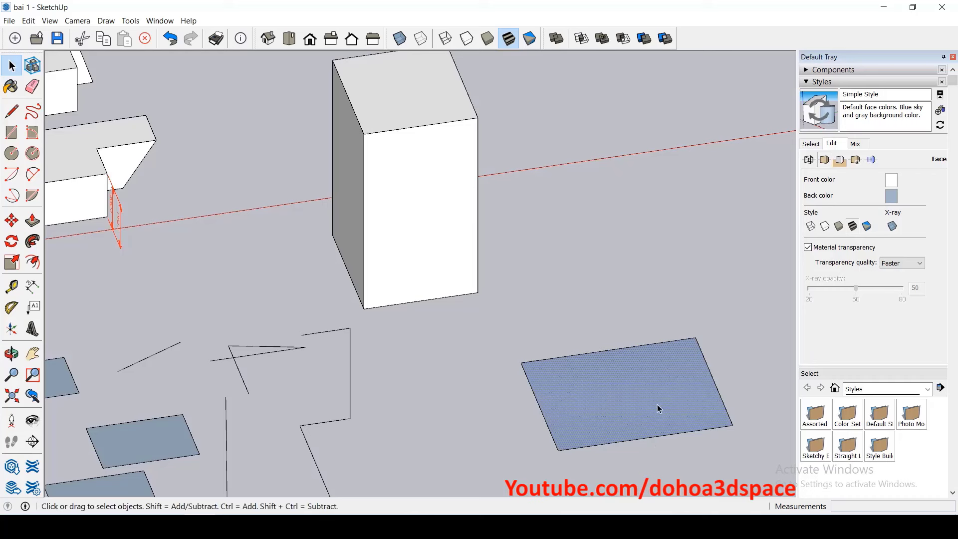
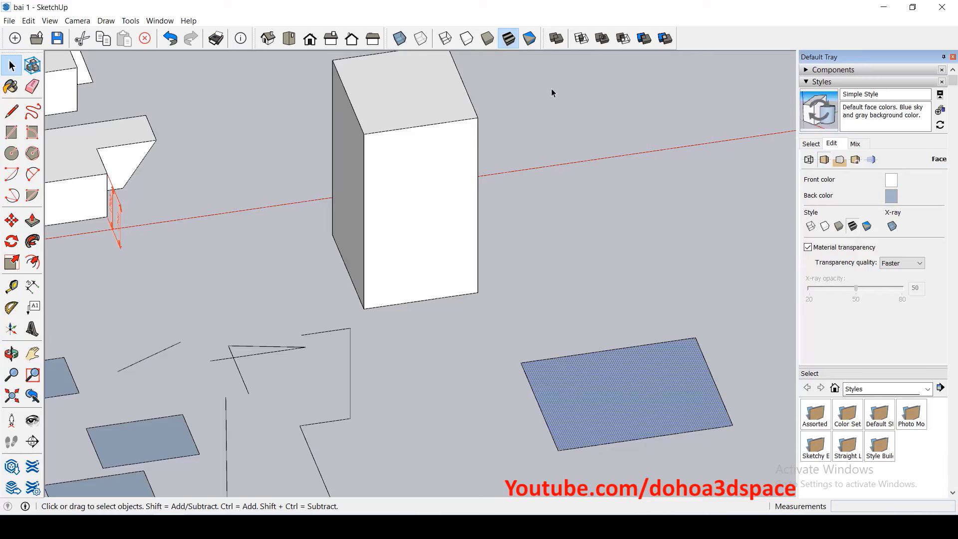
- Preview X-ray, back-edge, wireframe, hidden-line and textured face styles, then show the style's watermark settings
click(400, 39)
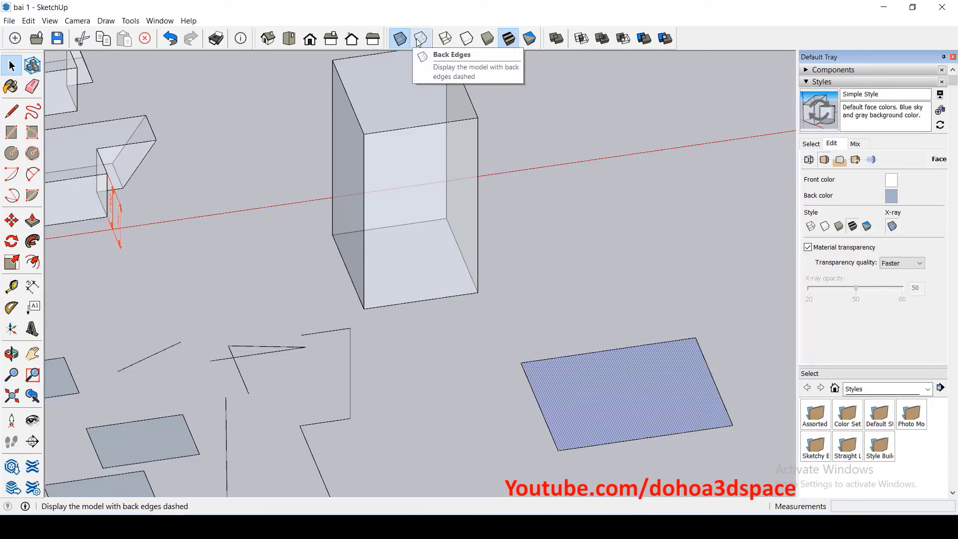
click(419, 40)
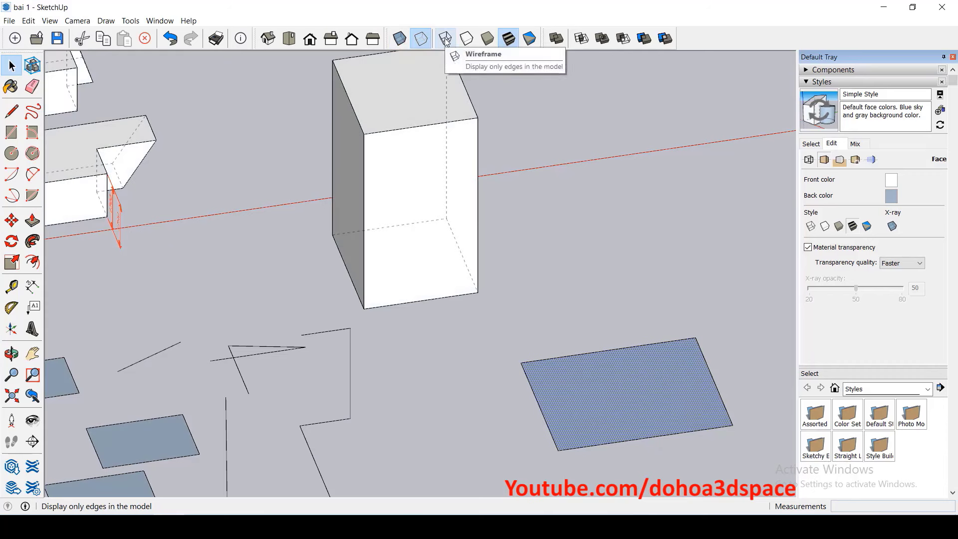
click(445, 40)
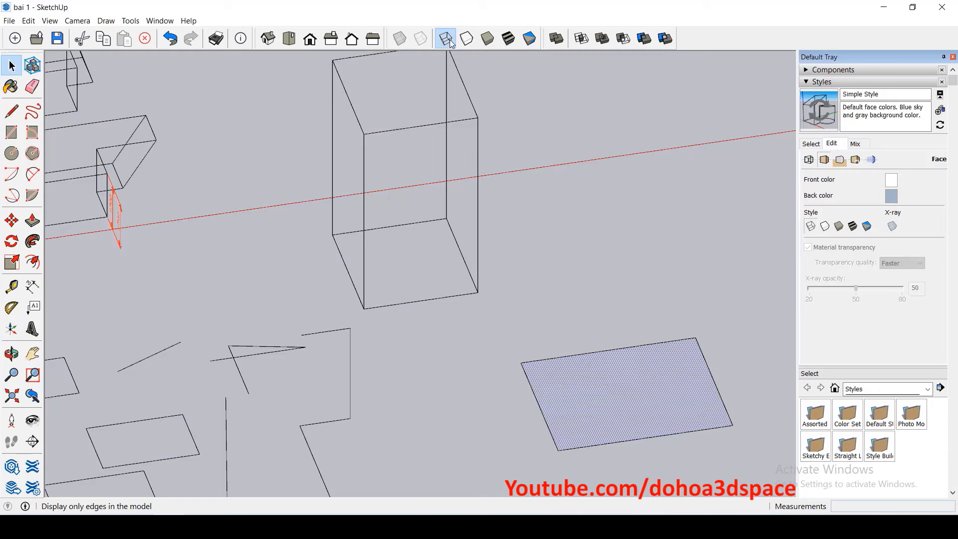
click(466, 40)
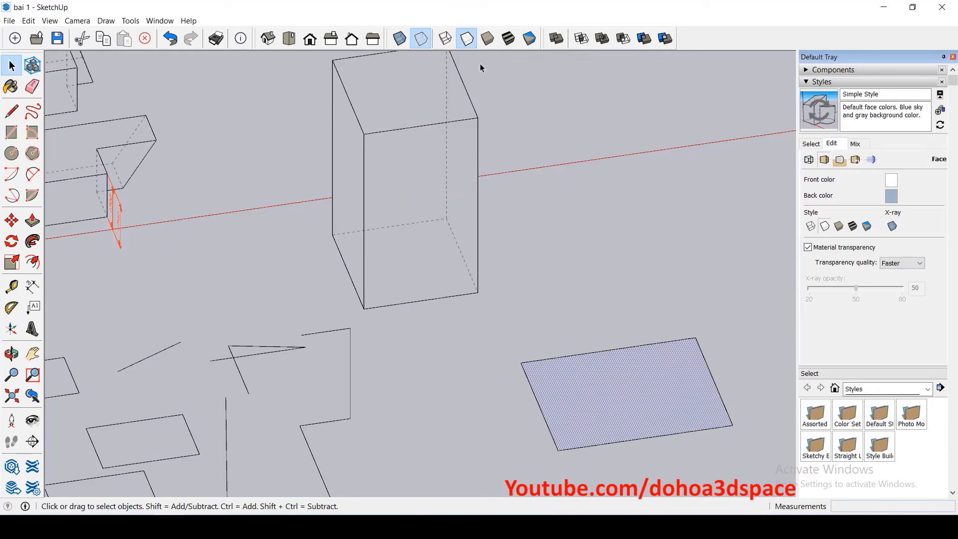
click(508, 40)
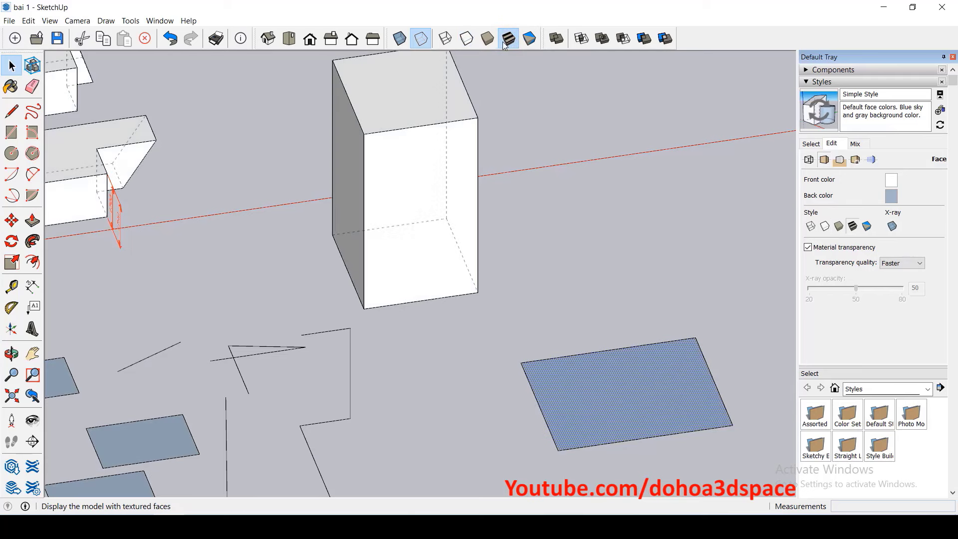
click(422, 39)
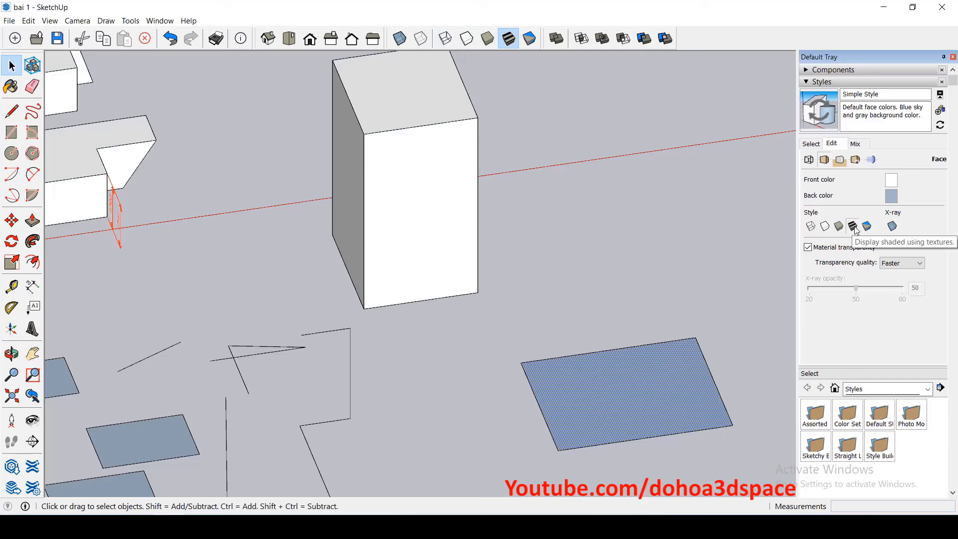
click(840, 160)
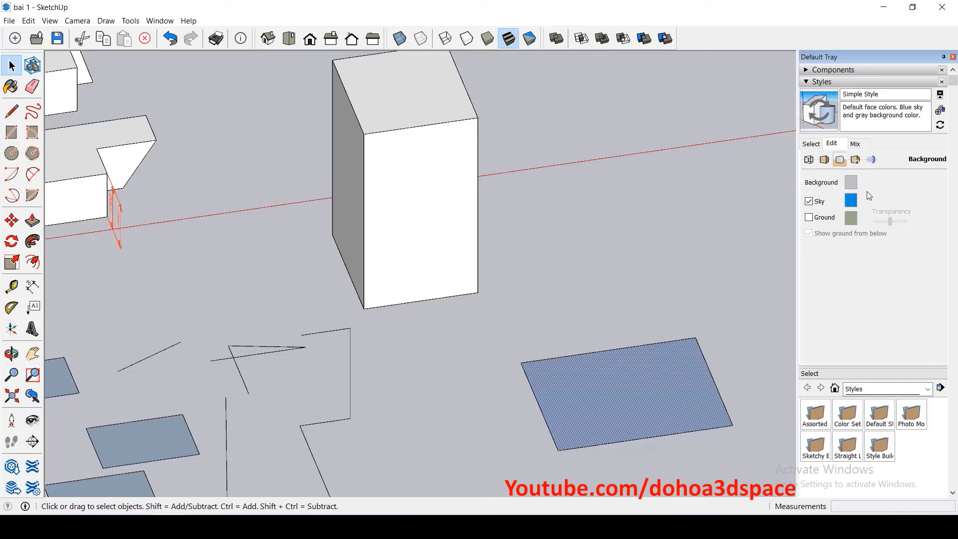
click(854, 159)
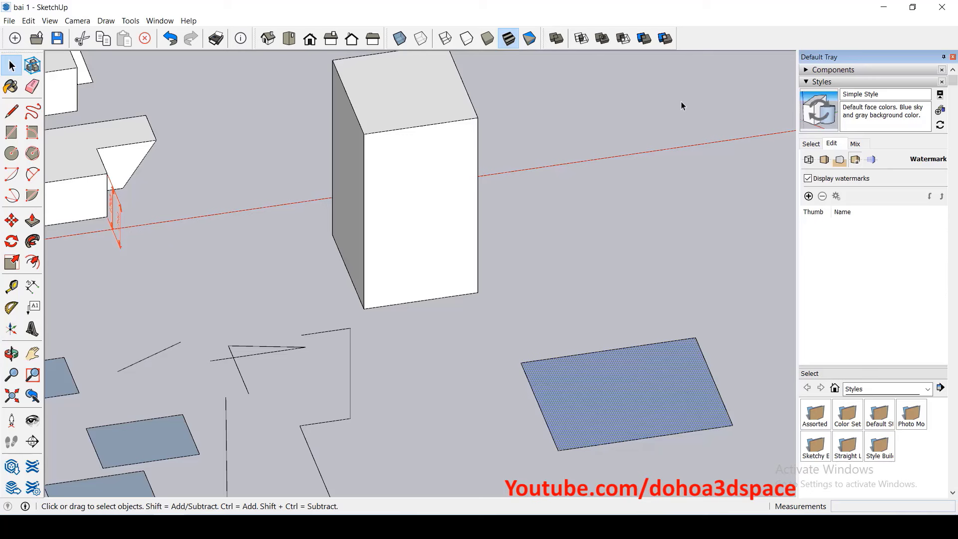
- Load the 3D SPACE logo image from the Desktop as overlay watermark Watermark1
click(808, 196)
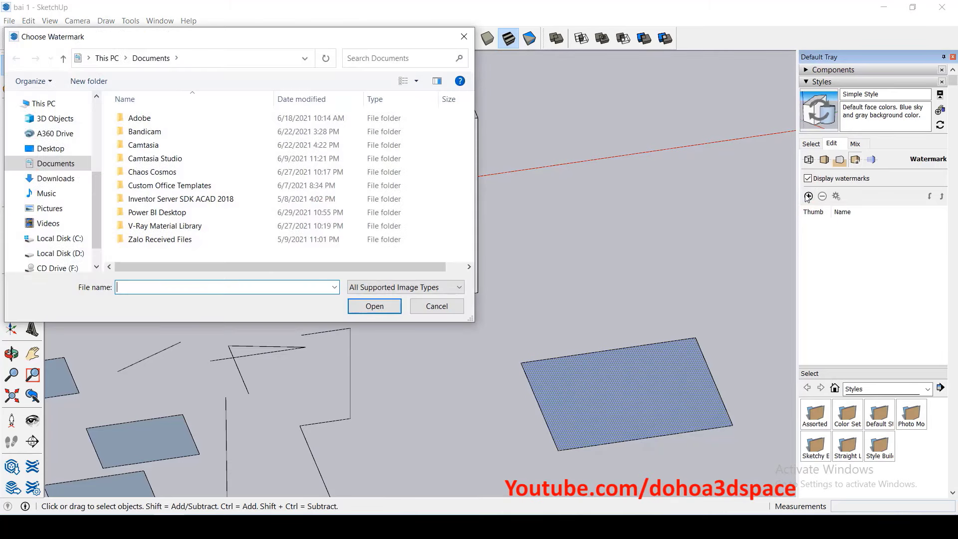
mouse_move(50, 148)
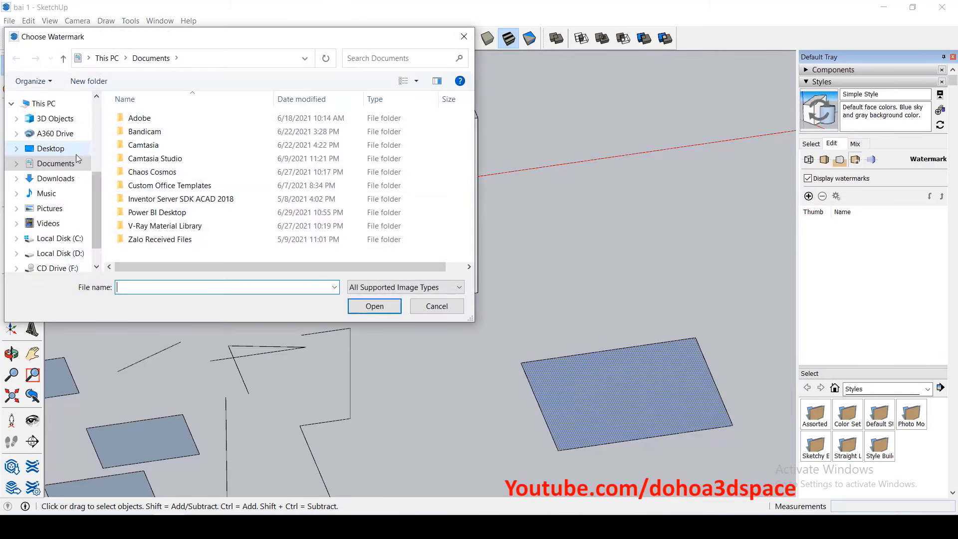
click(68, 152)
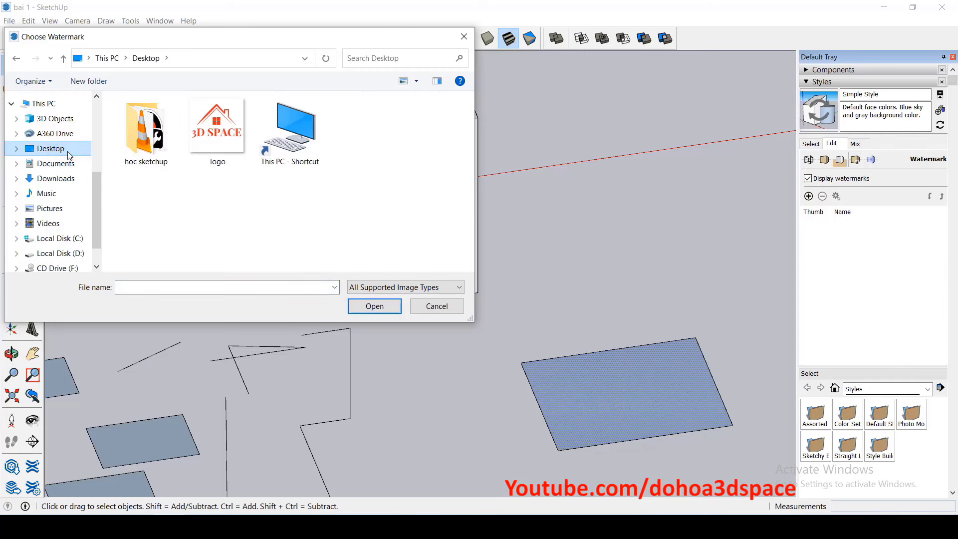
click(208, 139)
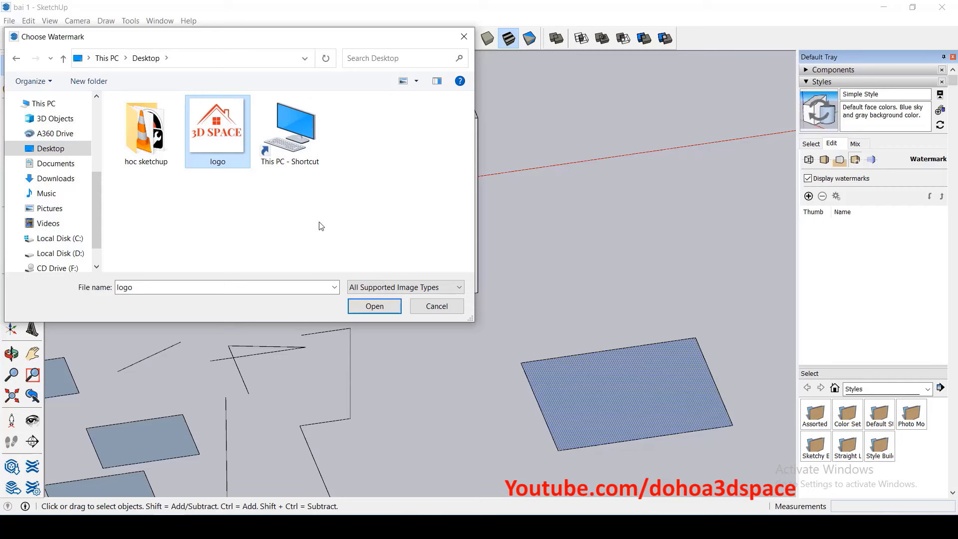
right_click(210, 132)
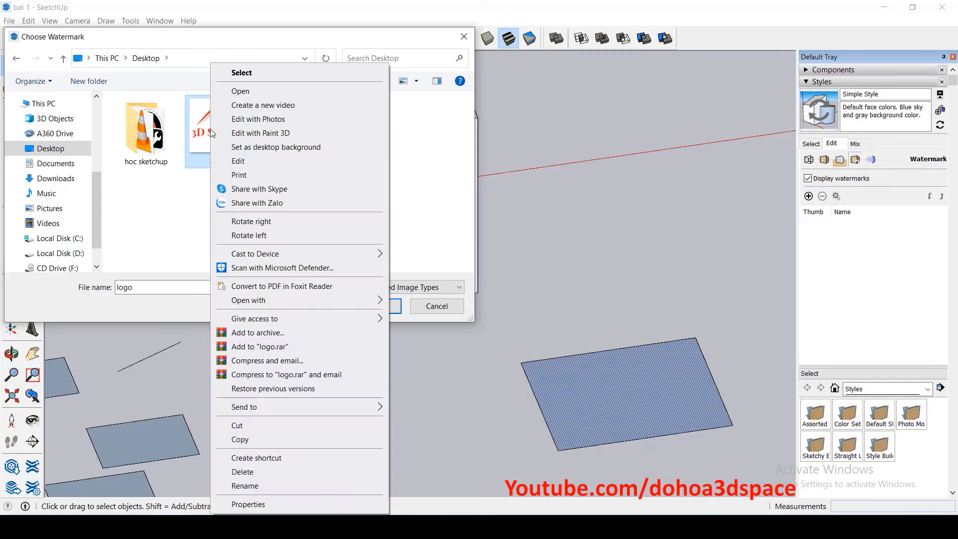
click(260, 504)
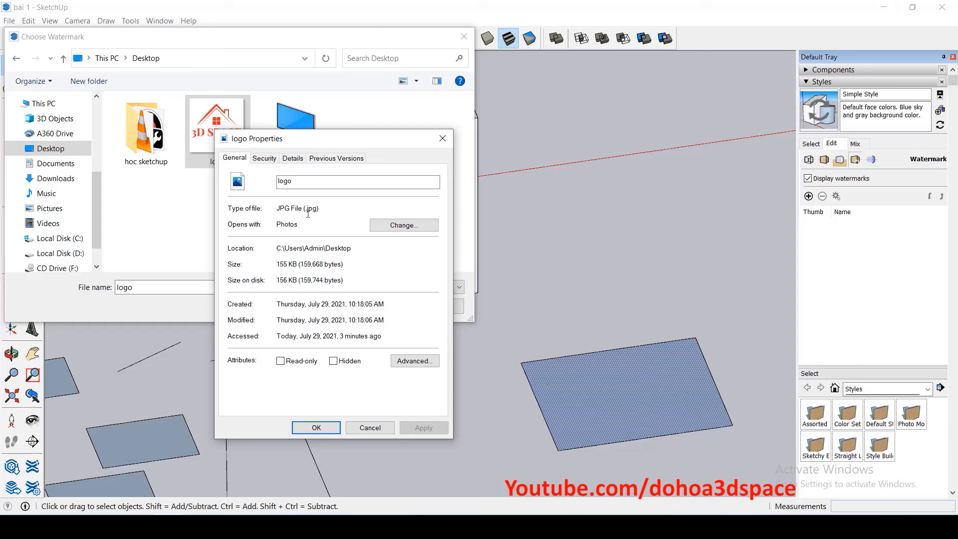
click(320, 427)
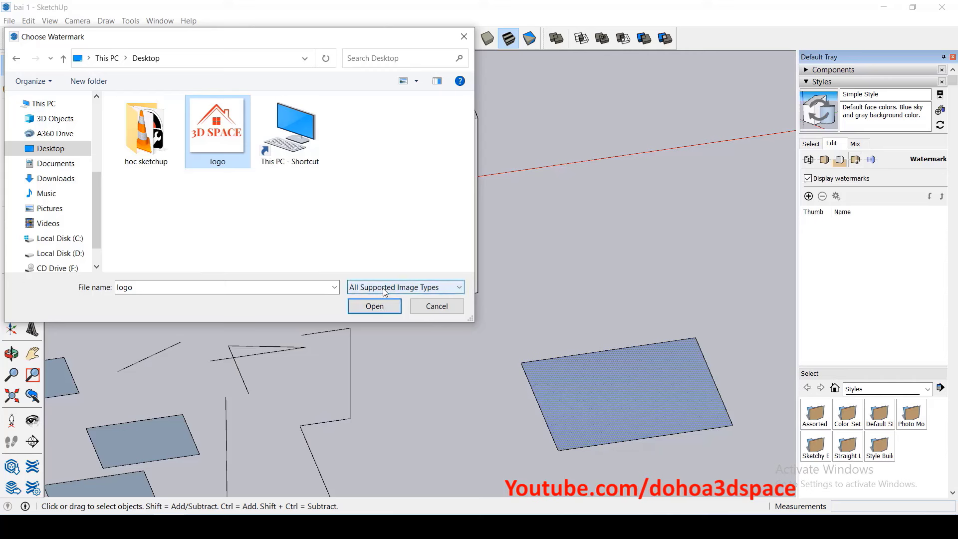
click(383, 289)
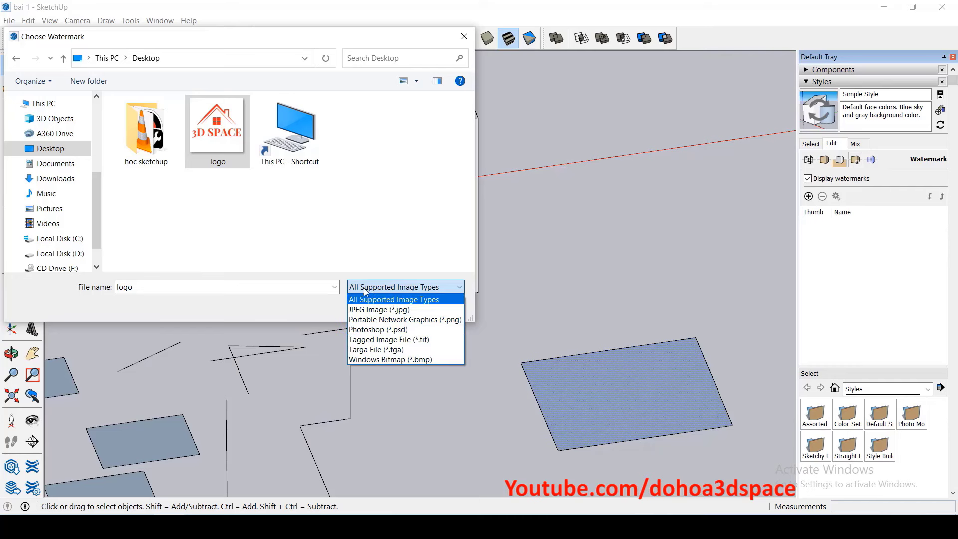
click(269, 210)
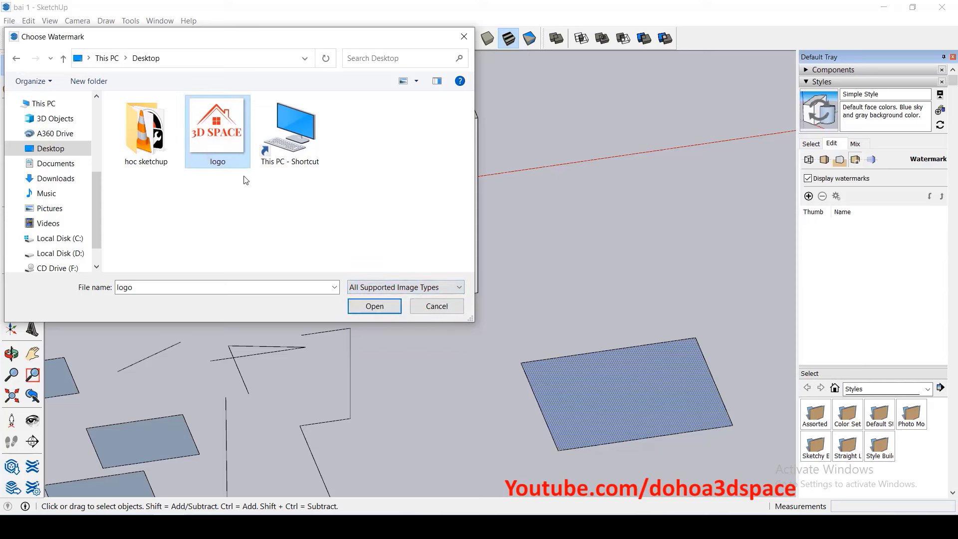
click(370, 309)
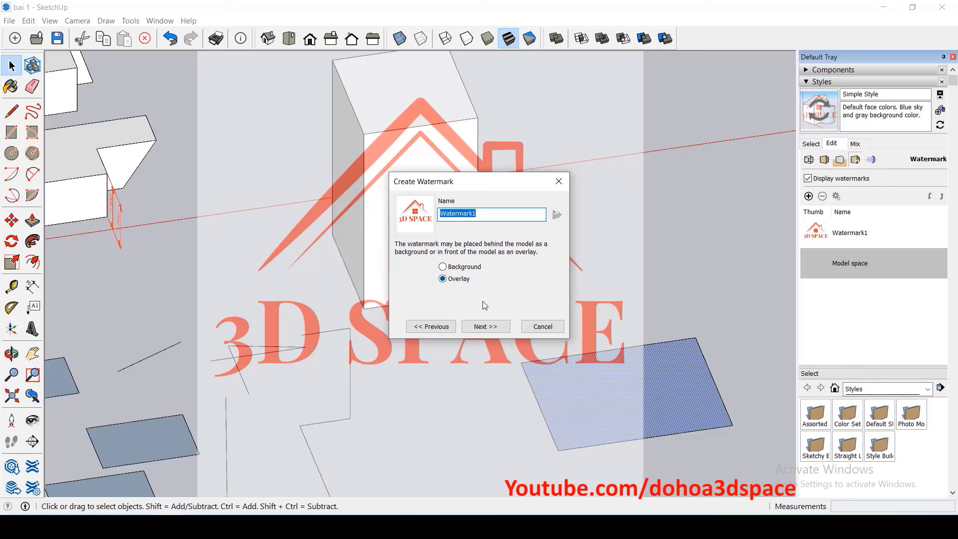
- Blend the 3D SPACE watermark about halfway with the model, leaving it stretched across the view
click(489, 328)
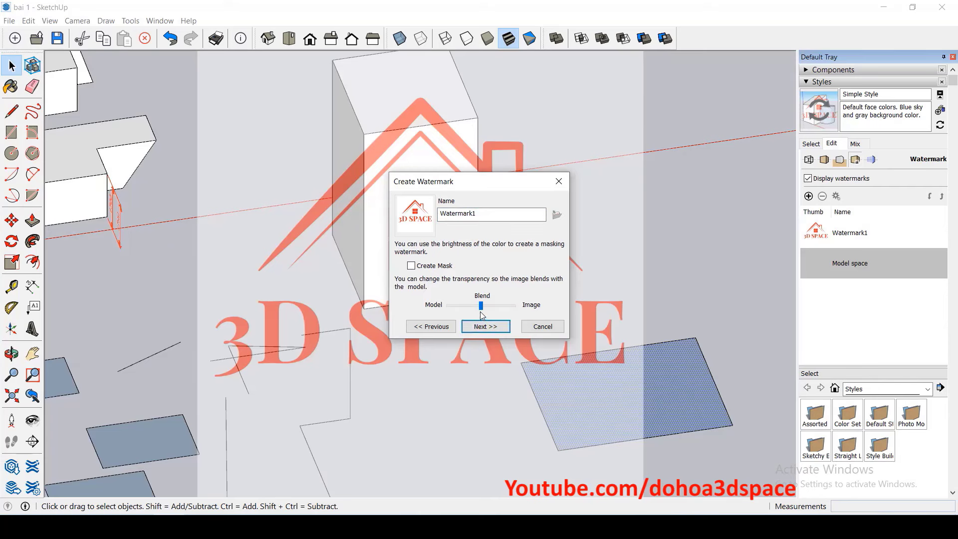
click(482, 309)
mouse_move(495, 307)
mouse_down()
mouse_move(506, 307)
mouse_move(448, 307)
mouse_up()
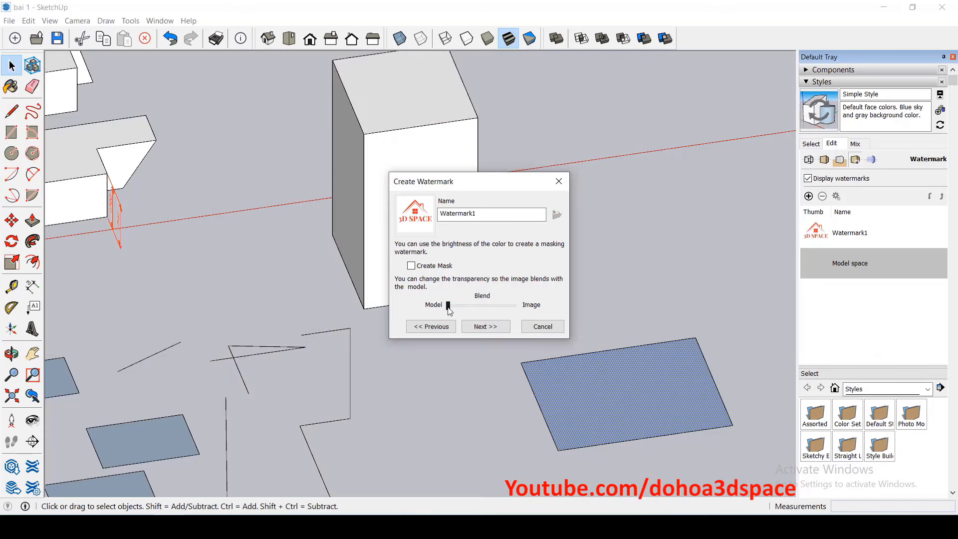
drag(448, 307, 485, 310)
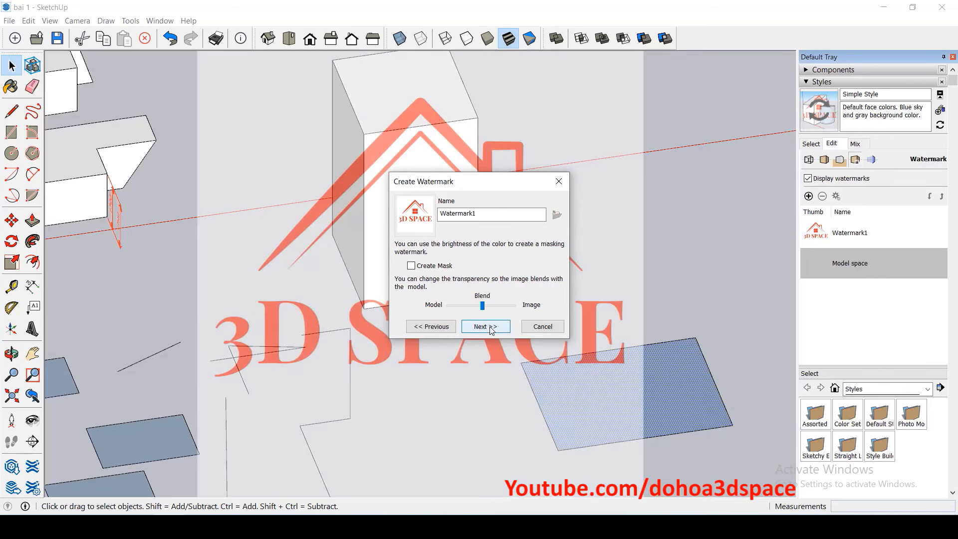
click(492, 329)
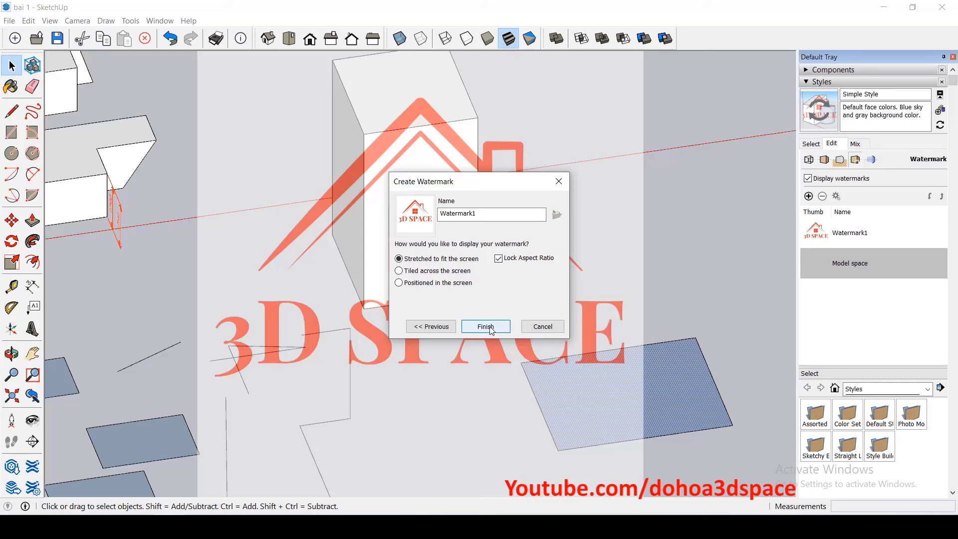
- Position the enlarged Watermark1 logo in the top-right screen corner and finish the watermark
click(451, 286)
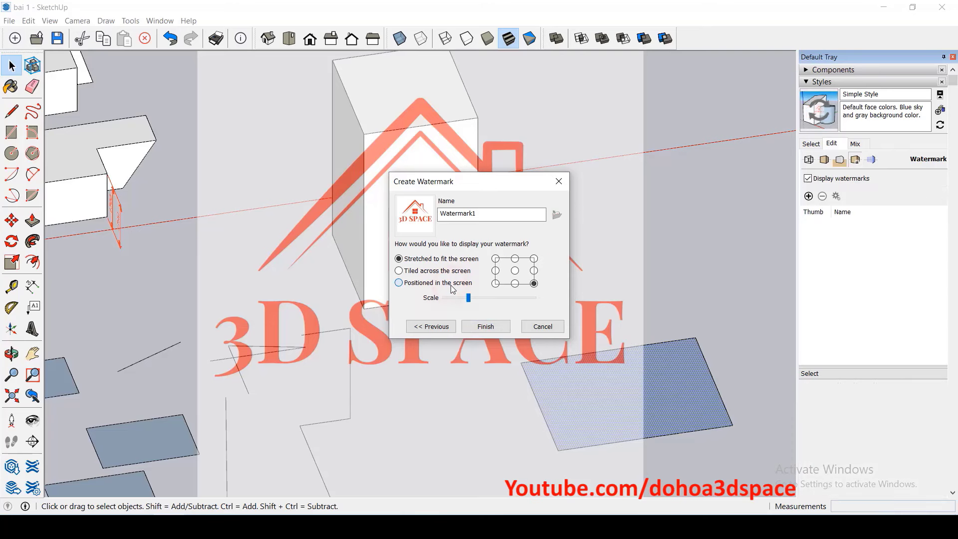
click(495, 259)
click(534, 259)
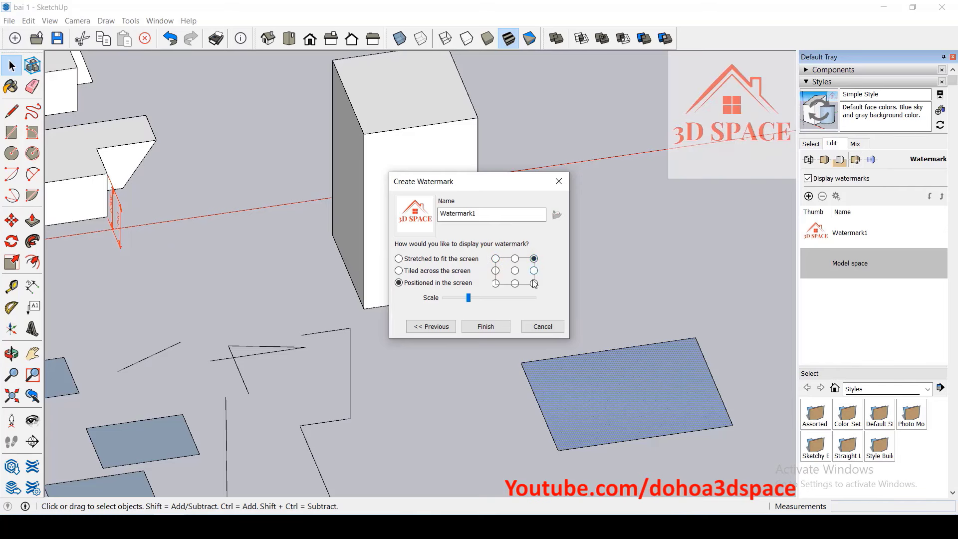
click(534, 284)
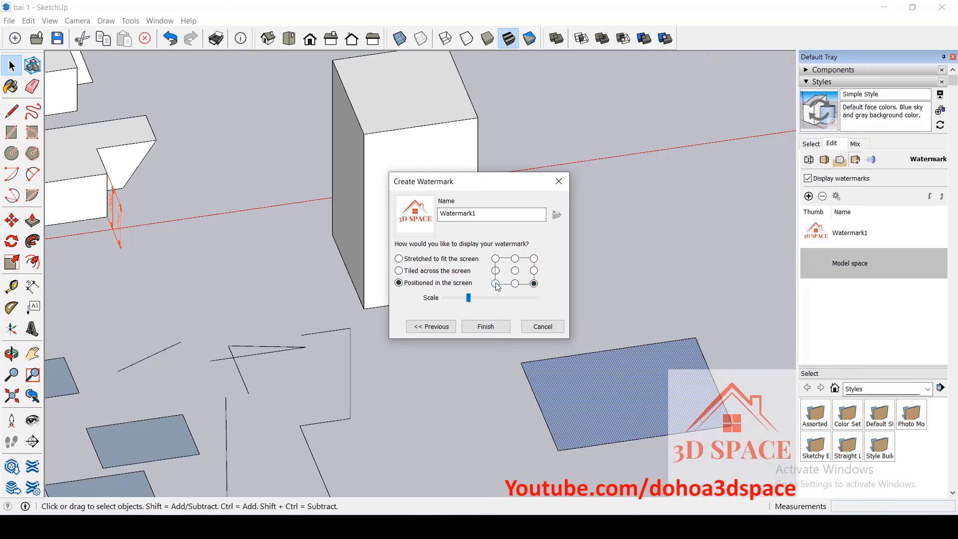
click(495, 283)
click(515, 270)
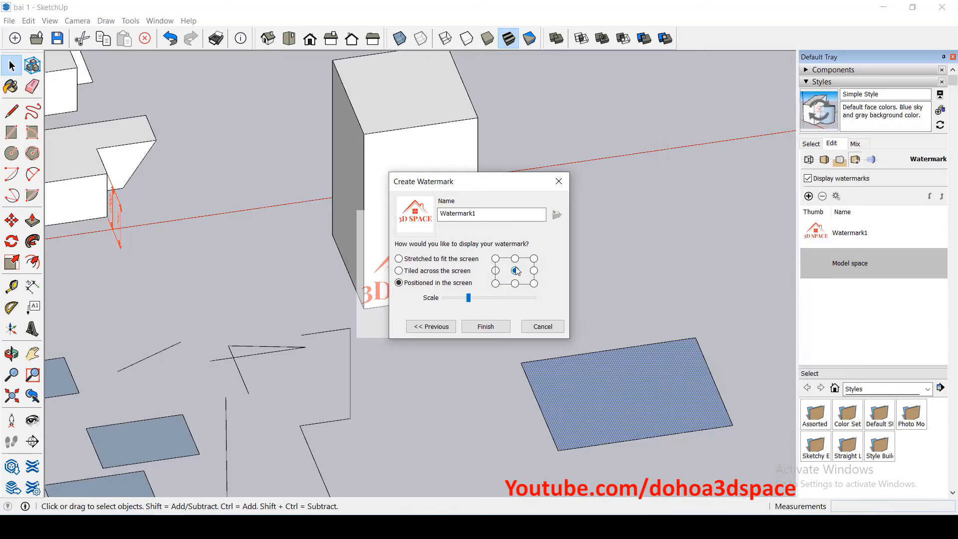
click(495, 271)
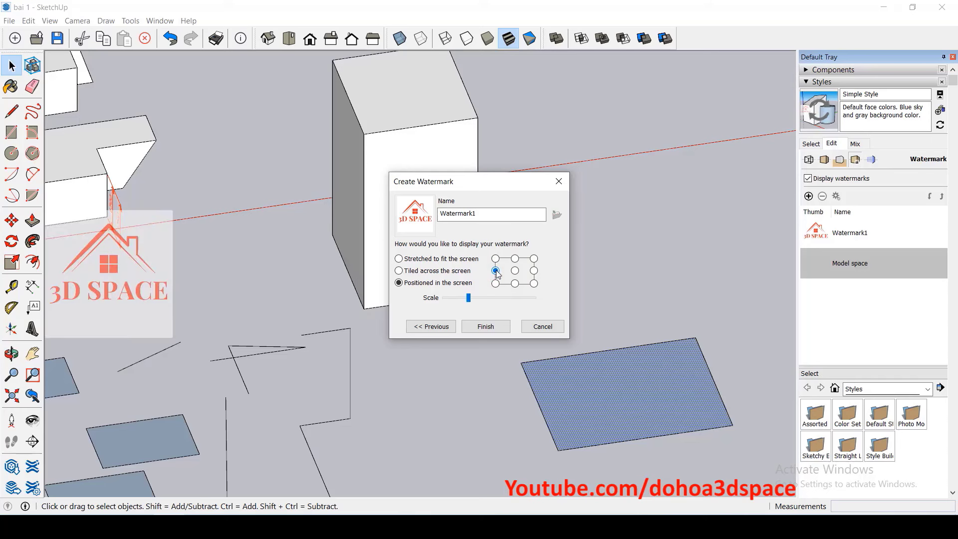
click(533, 259)
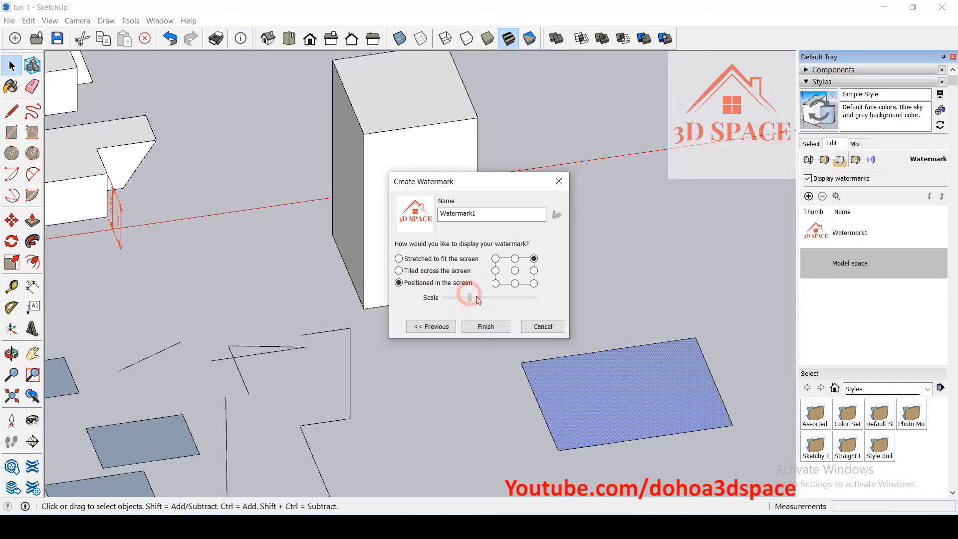
mouse_move(468, 297)
mouse_down()
mouse_move(494, 299)
mouse_move(464, 298)
mouse_up()
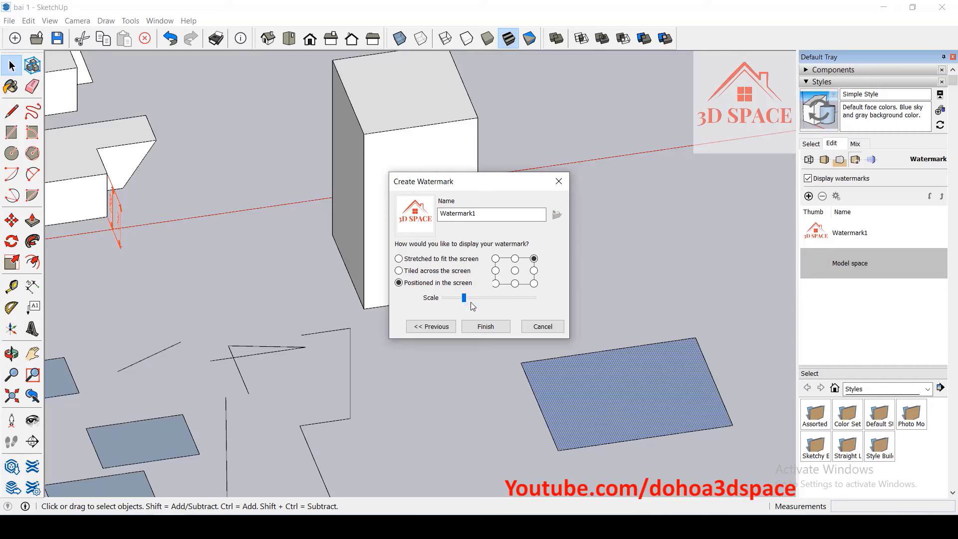
click(485, 326)
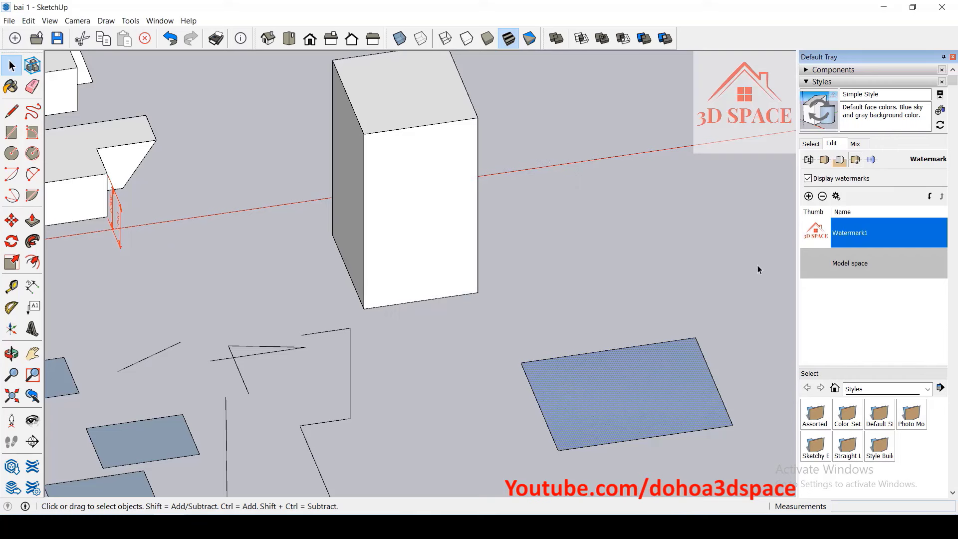
- Remove Watermark1 from the style's watermark list and confirm the deletion
right_click(818, 234)
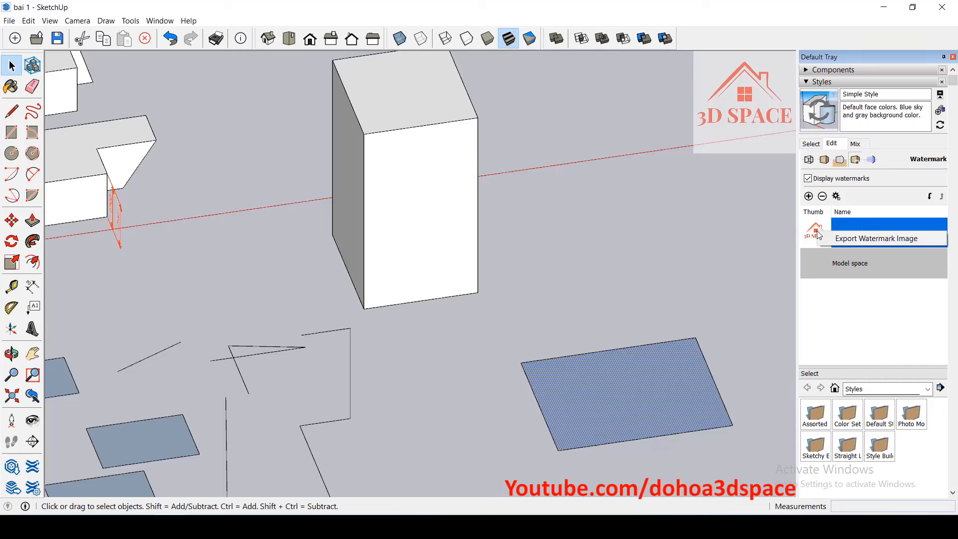
click(810, 234)
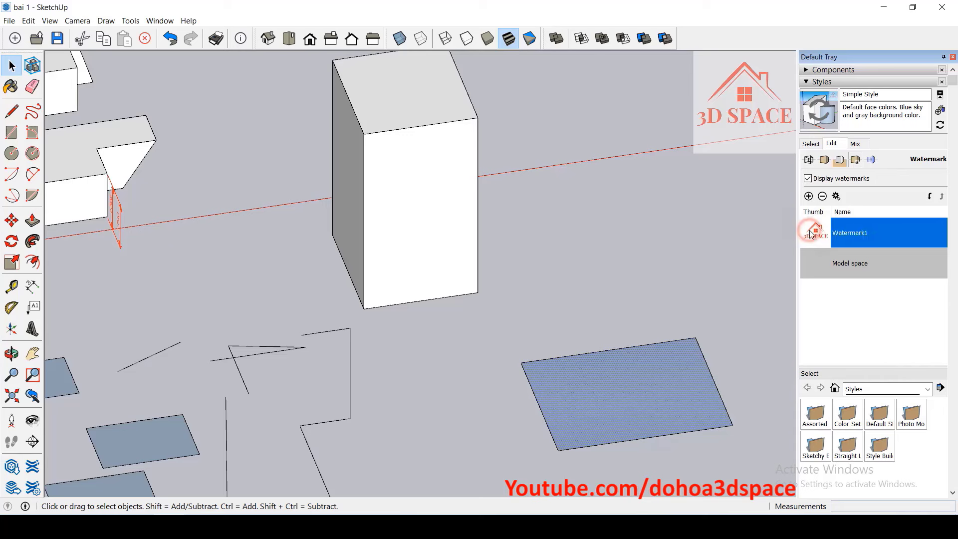
click(823, 196)
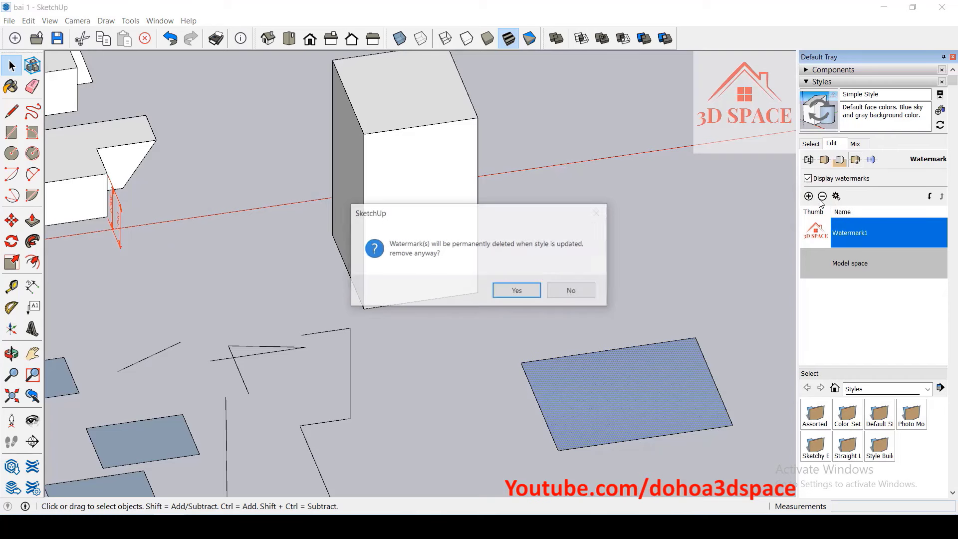
click(523, 291)
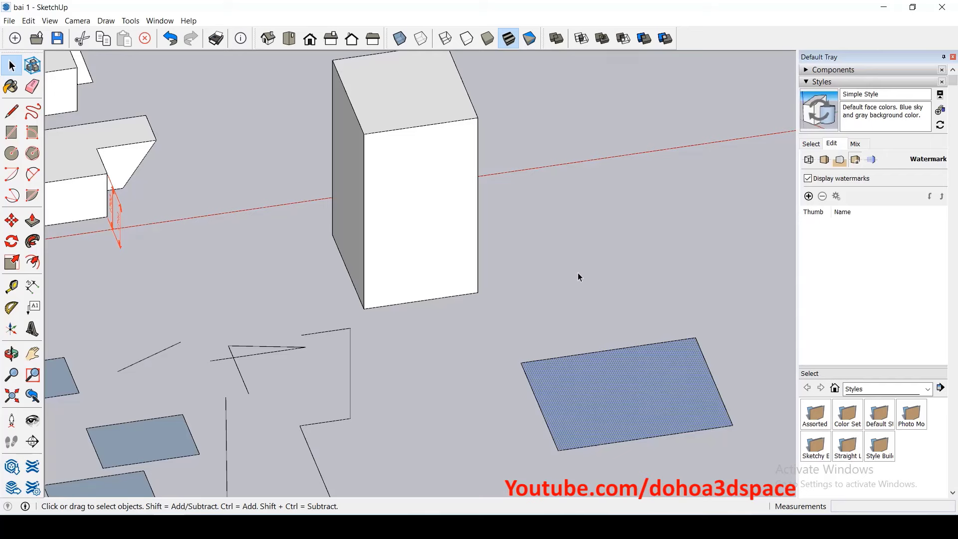
- Box-select and delete all buildings, faces and leftover stray lines, leaving only the axes
scroll(578, 273, down, 3)
scroll(573, 253, down, 3)
scroll(556, 240, down, 1)
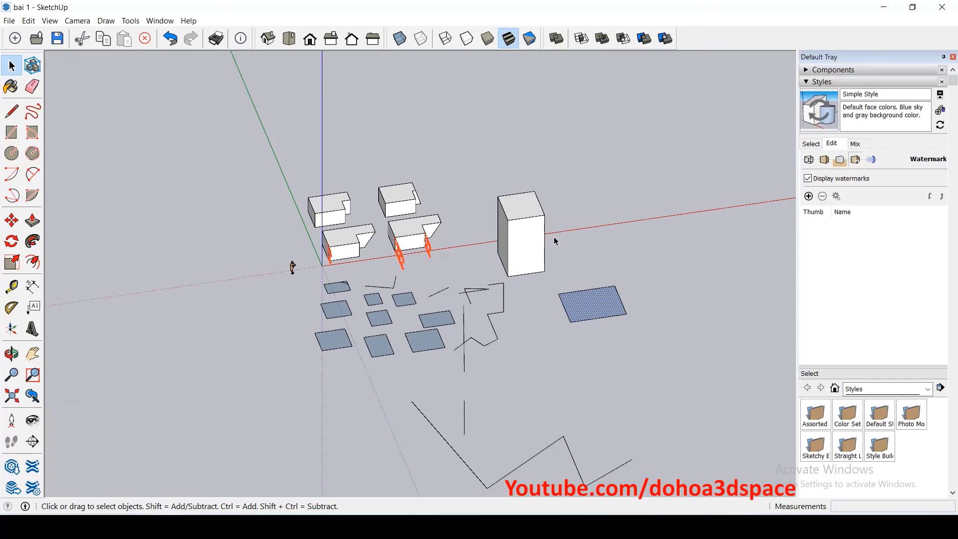
scroll(467, 198, down, 1)
middle_drag(392, 194, 398, 207)
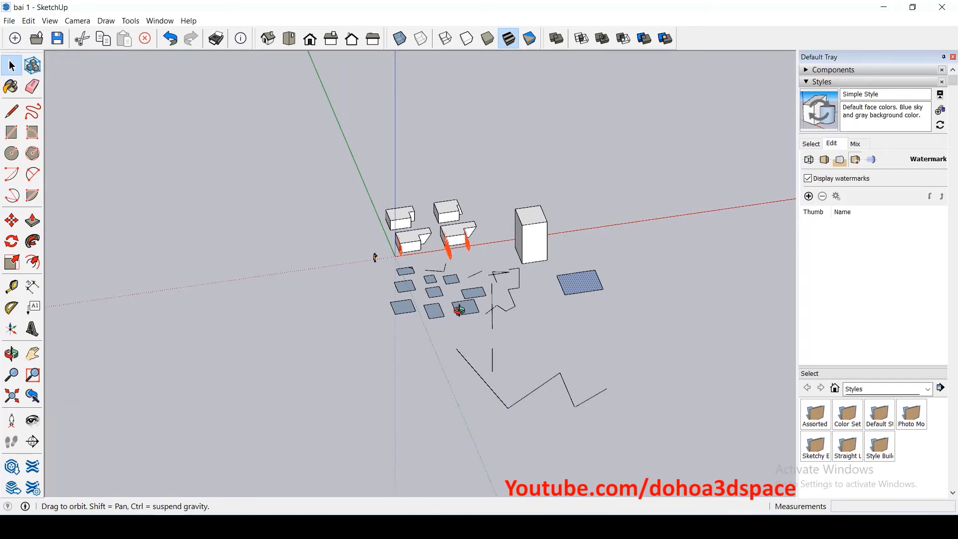
drag(389, 198, 683, 450)
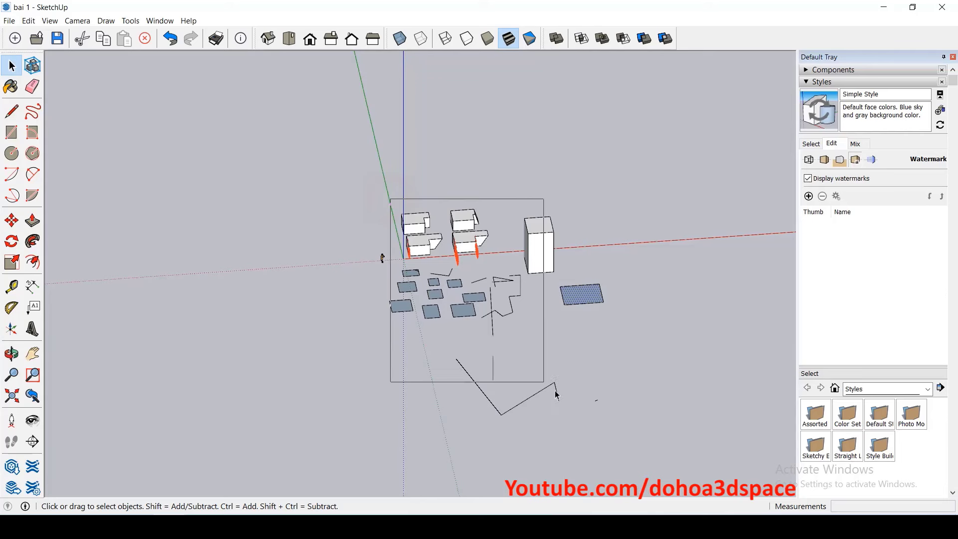
key(Delete)
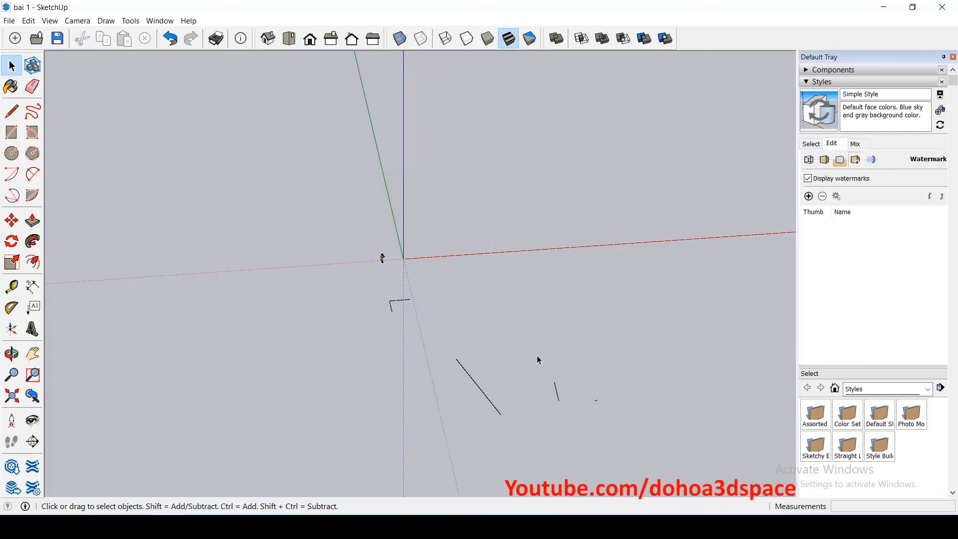
mouse_move(384, 291)
mouse_down()
mouse_move(639, 454)
mouse_move(516, 377)
mouse_move(467, 331)
mouse_up()
key(Delete)
key(Delete)
- Save the empty model as default template 'mauvekientruc' with file name mauvekientruc.skp
click(10, 22)
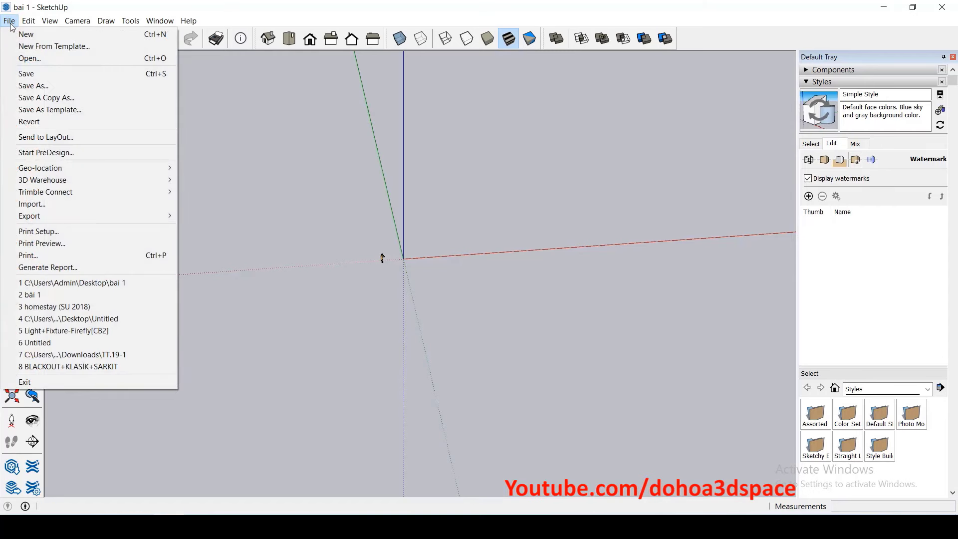
click(100, 113)
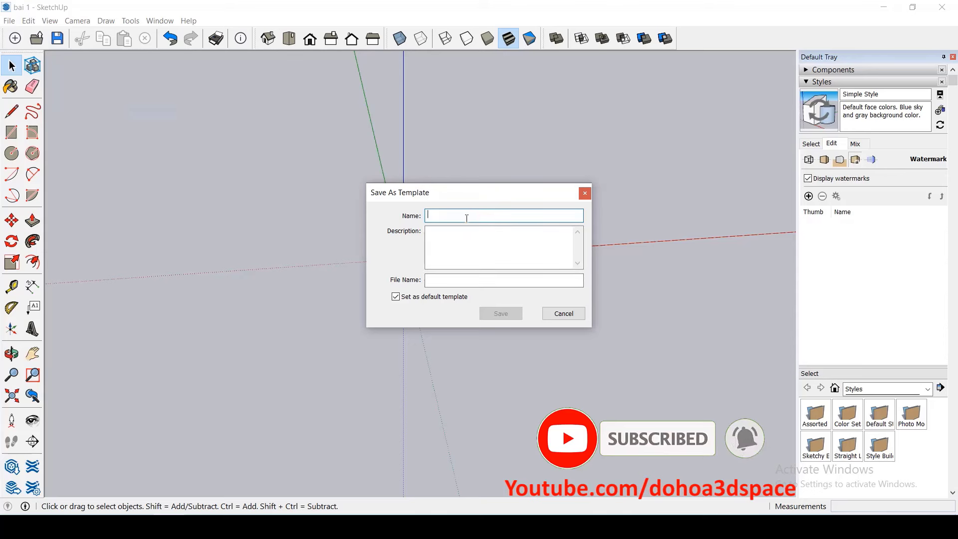
text(ki)
text(ent)
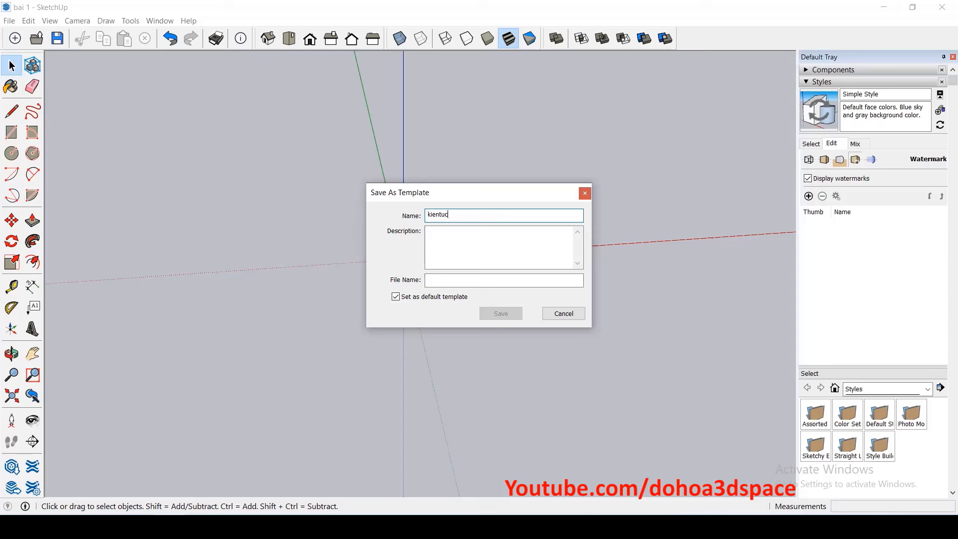
key(ctrl+a)
key(BackSpace)
text(mau)
text(vekie)
text(ntruc)
click(510, 283)
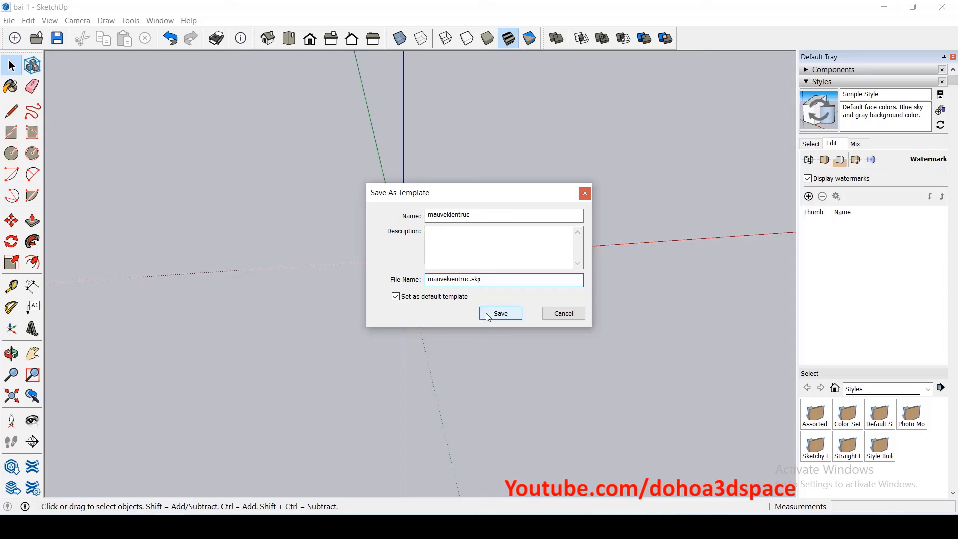
click(489, 315)
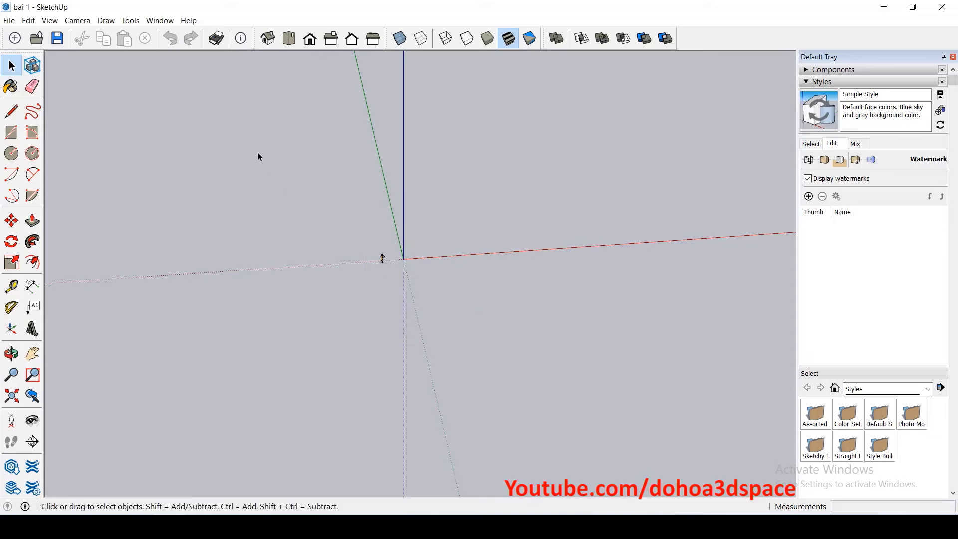
- Confirm mauvekientruc is the default drawing template in Preferences, then view the Files locations
click(160, 20)
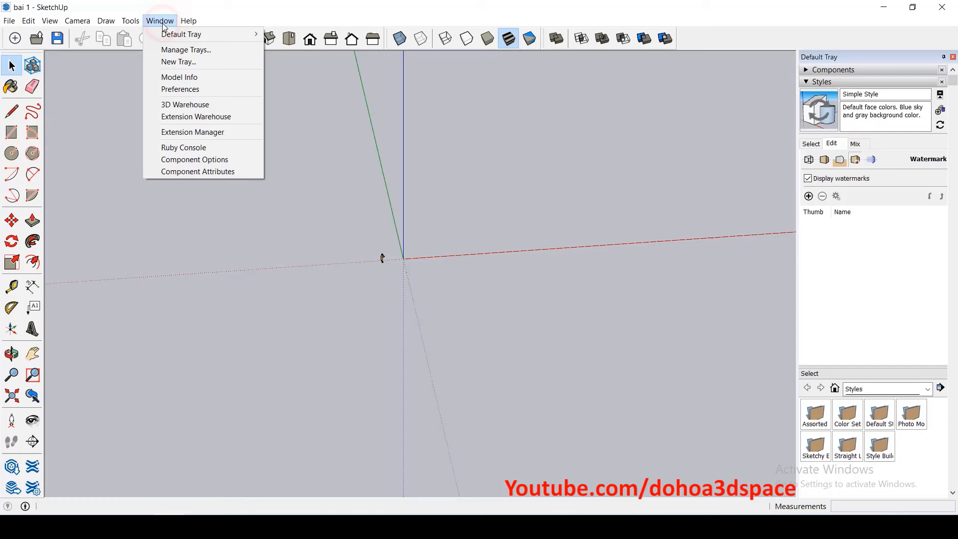
click(203, 89)
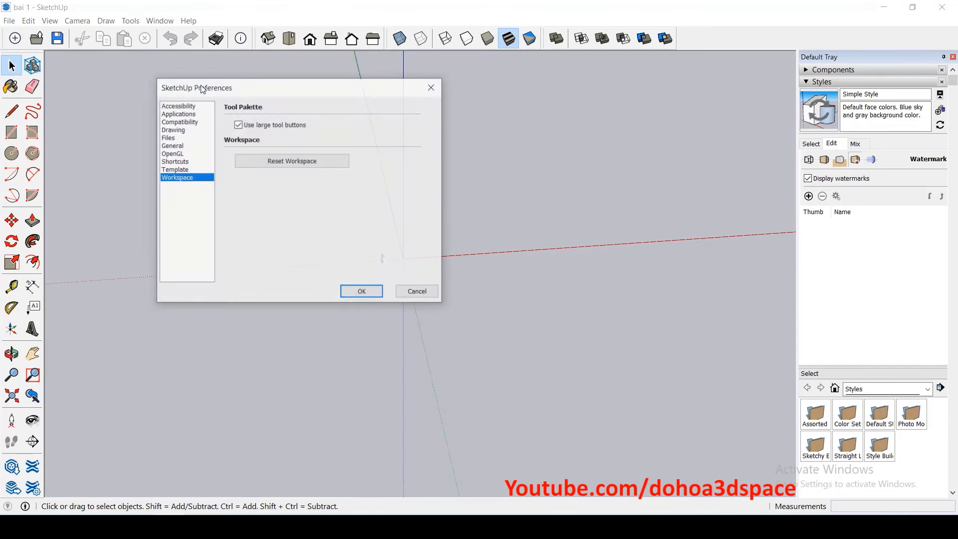
click(189, 170)
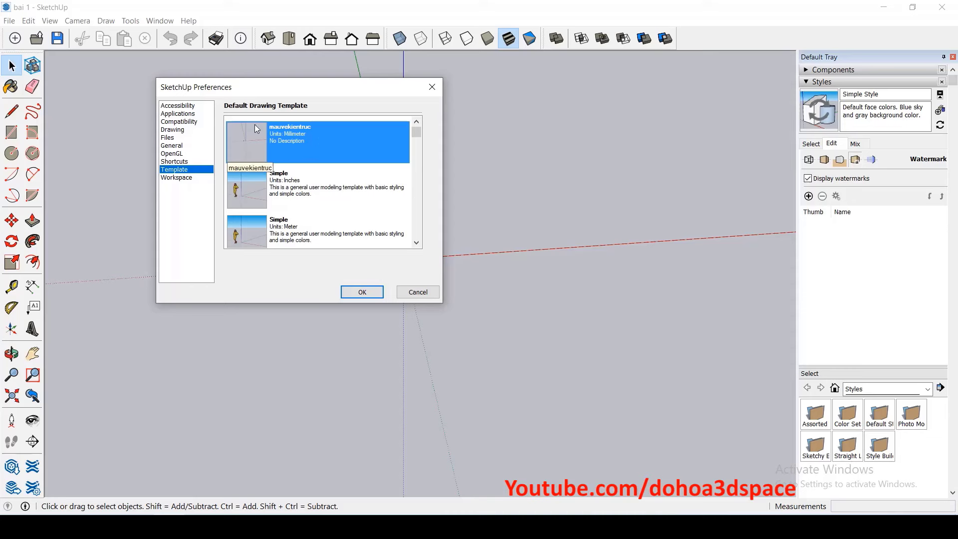
click(173, 139)
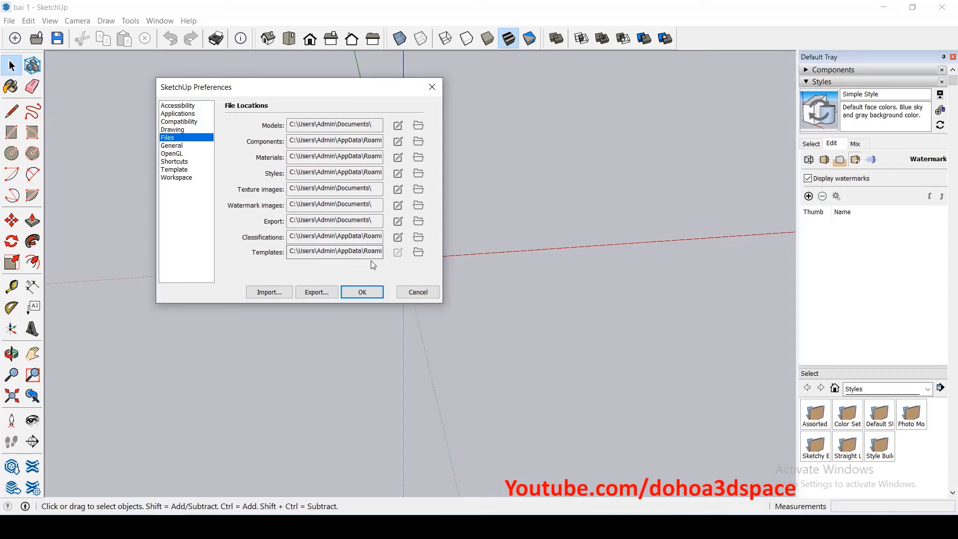
- Verify mauvekientruc in the Templates folder via File Explorer, then close Explorer and Preferences
click(419, 255)
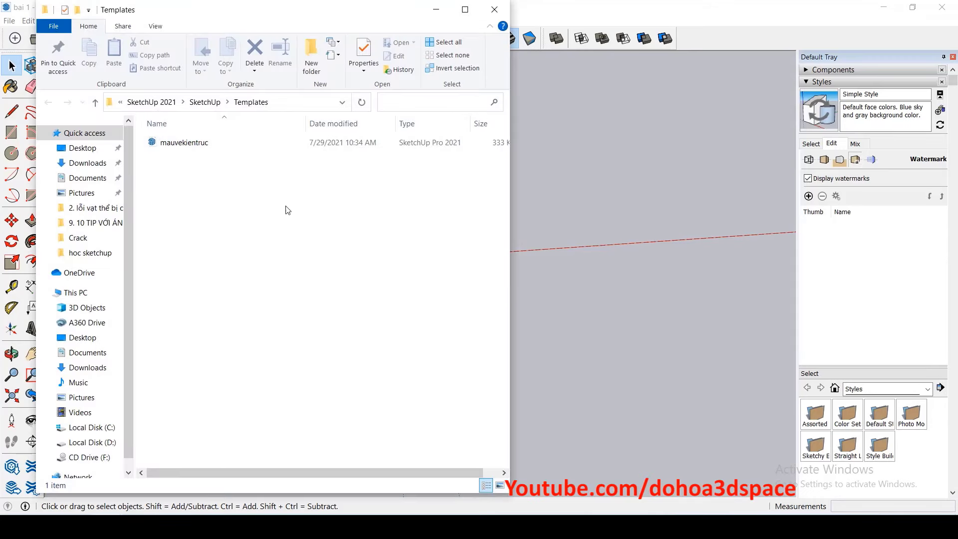
drag(257, 184, 165, 134)
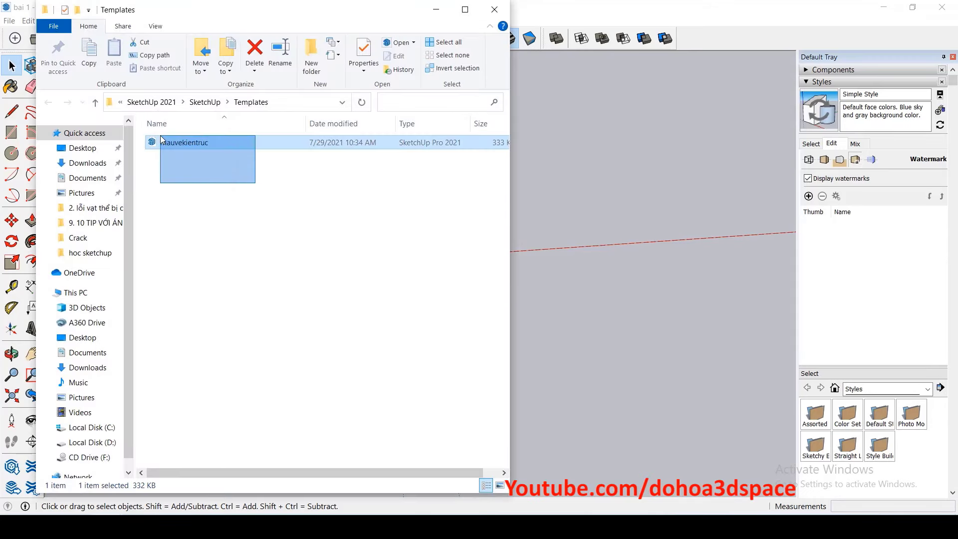
click(279, 103)
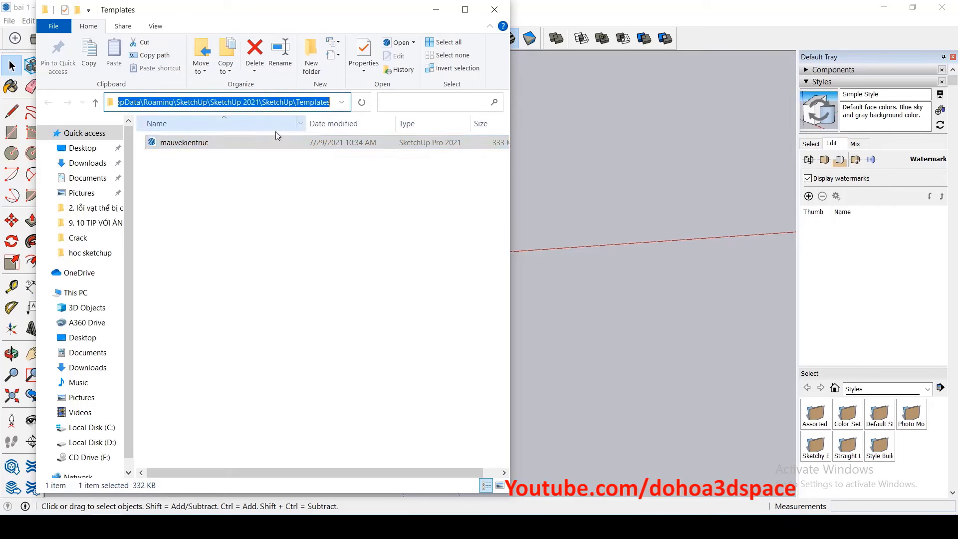
click(274, 146)
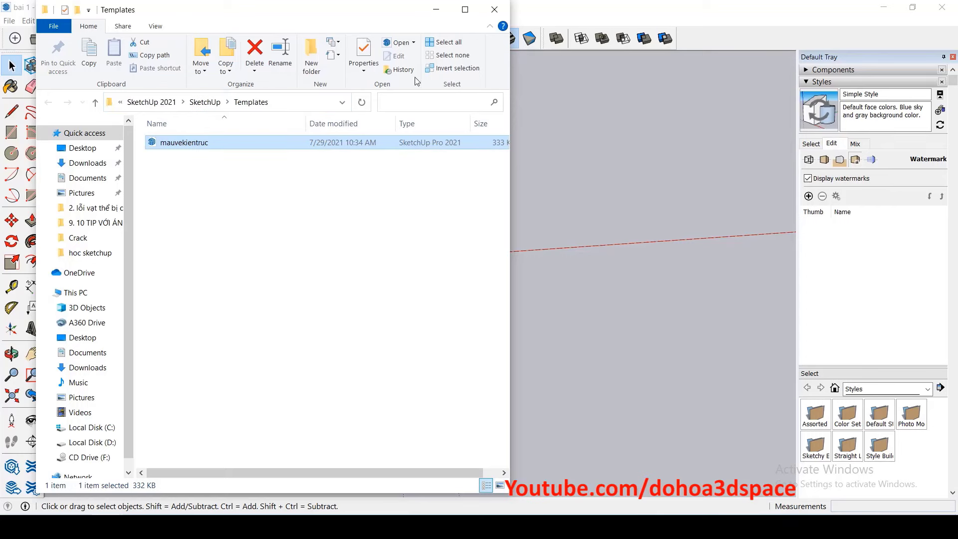
click(495, 12)
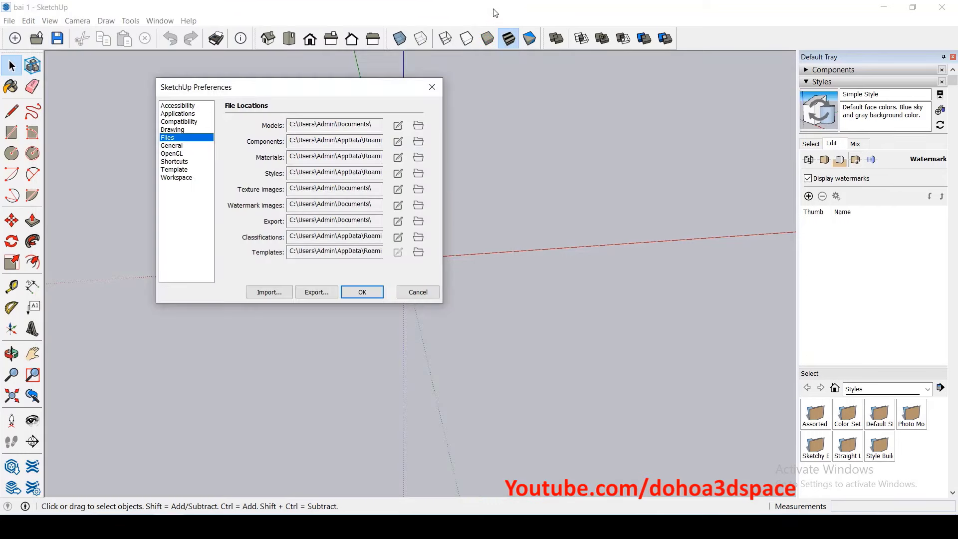
click(433, 87)
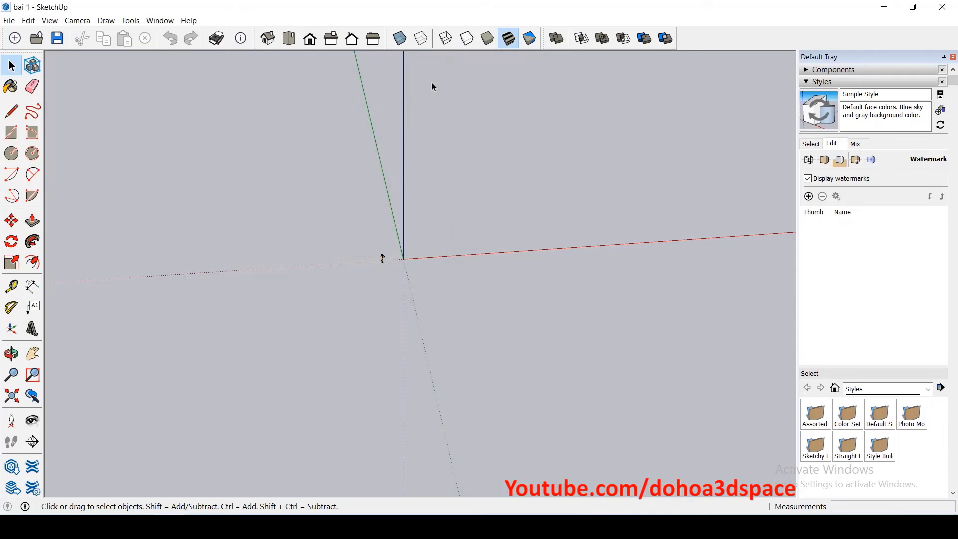